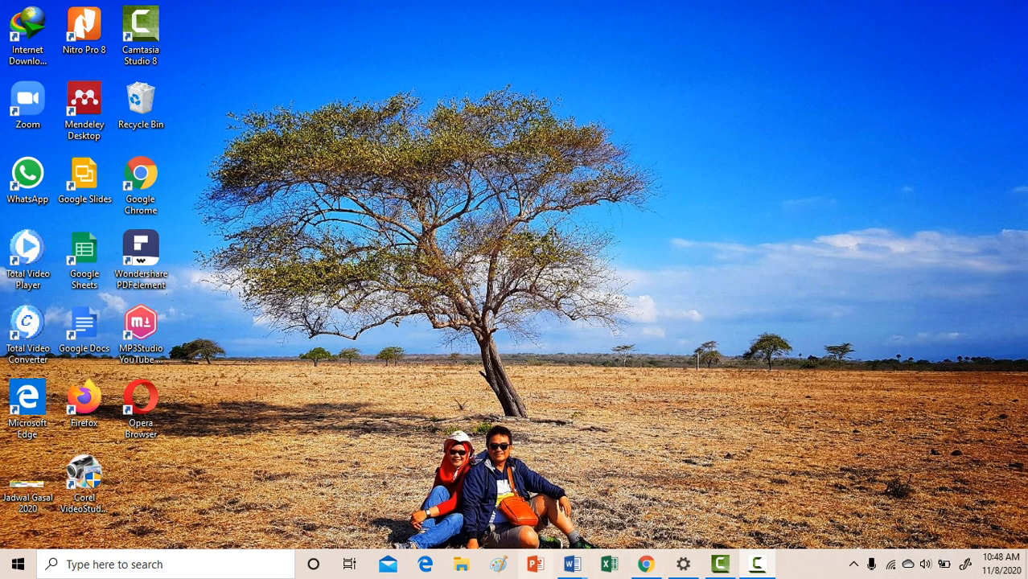
Step: Switch to the Undangan-miailing document in Word and preview its mail merge results
mouse_move(572, 564)
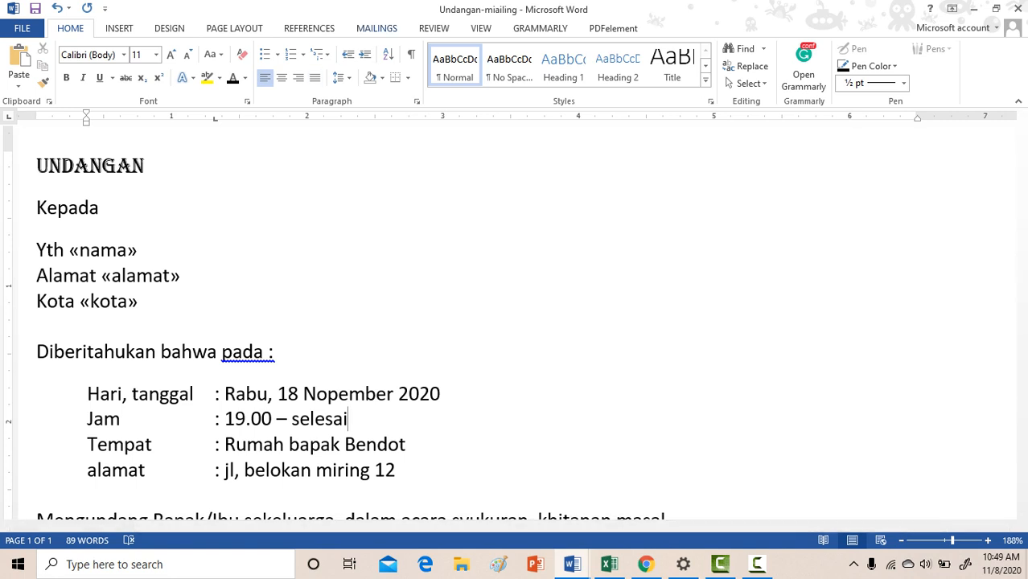
left_click(376, 28)
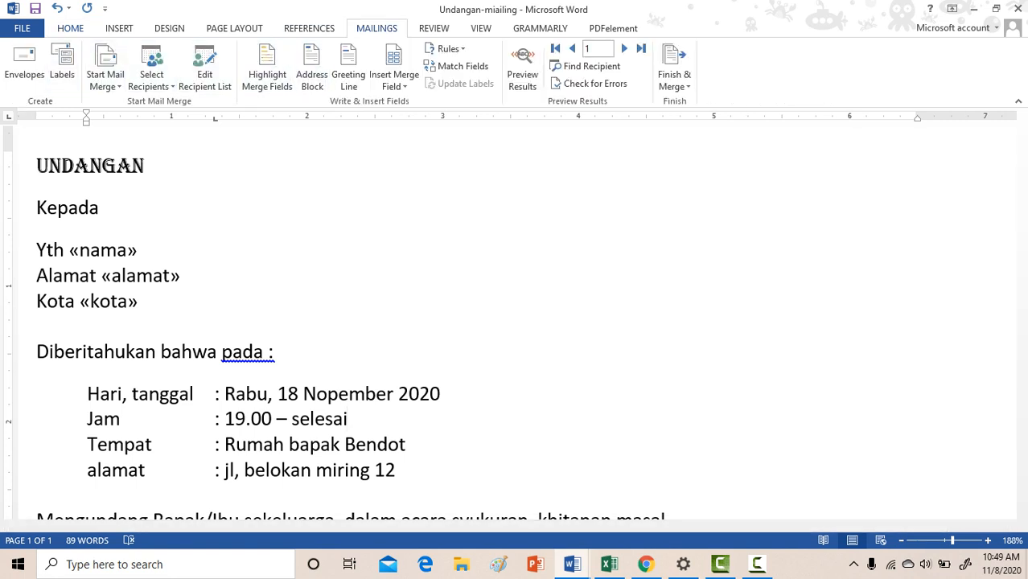
left_click(70, 29)
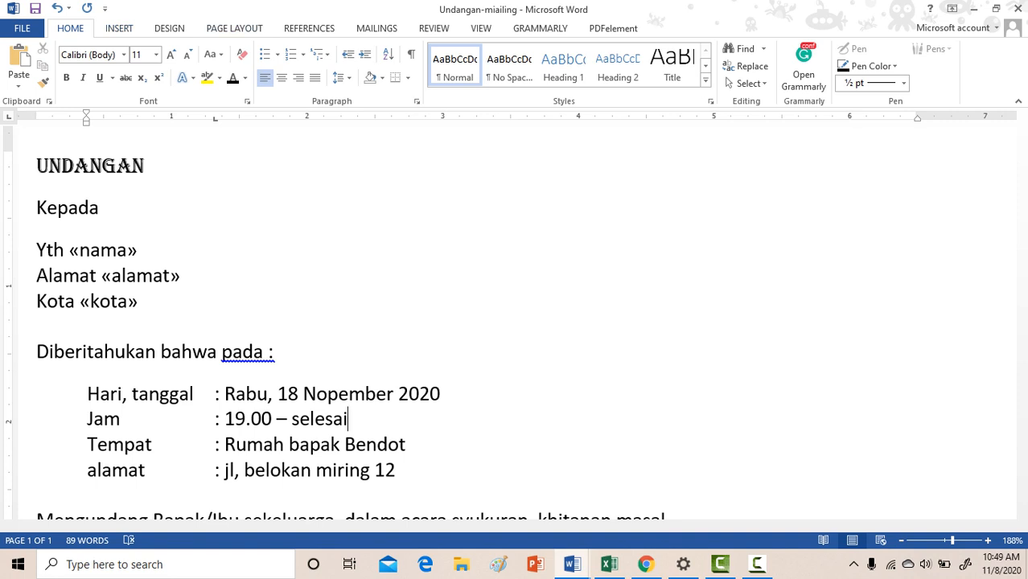
left_click(376, 28)
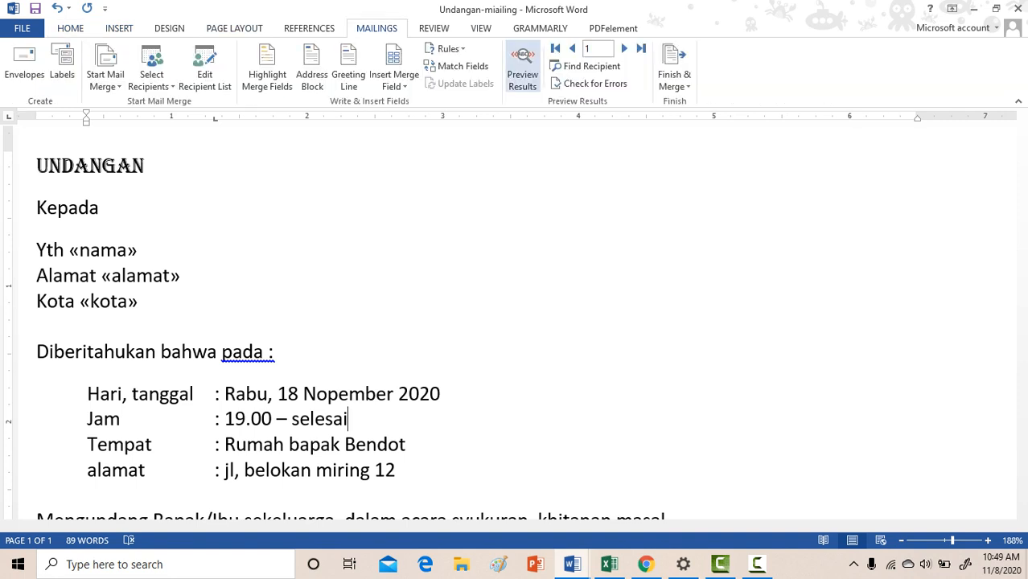
left_click(523, 68)
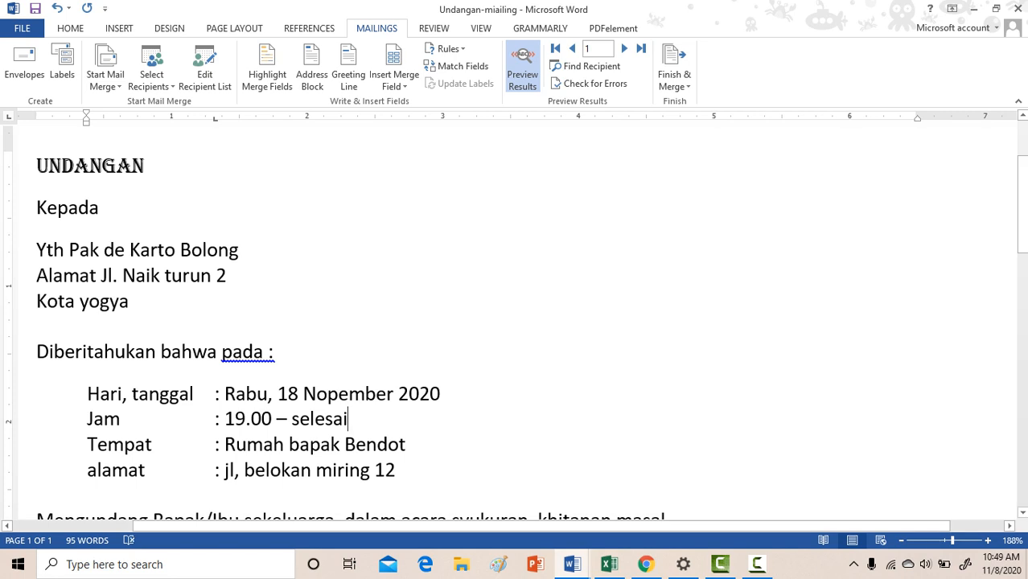
Step: Read through the previewed invitation, from the recipient lines and event details down to the NB note
scroll(515, 321, "down", 3)
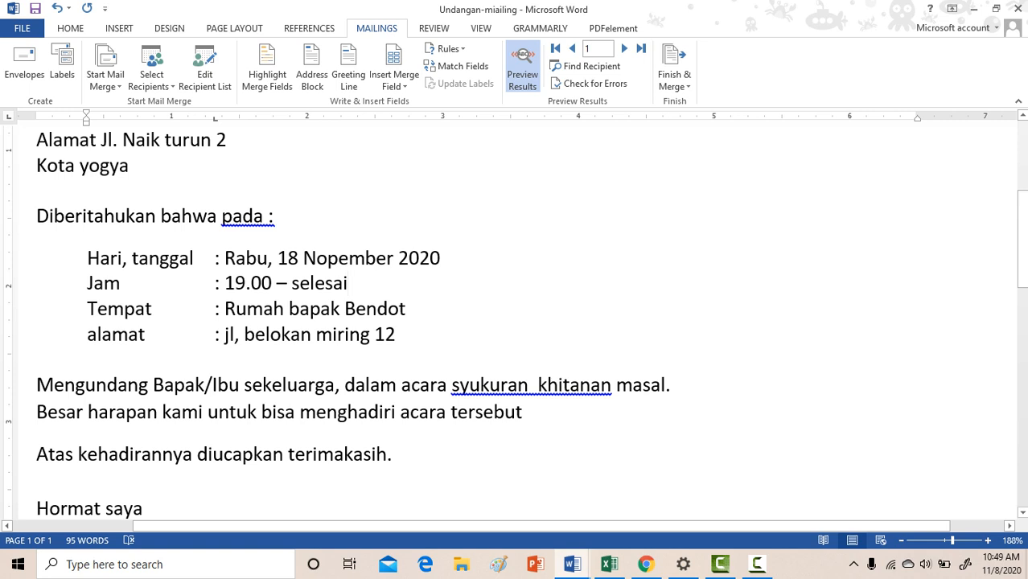
left_click(88, 164)
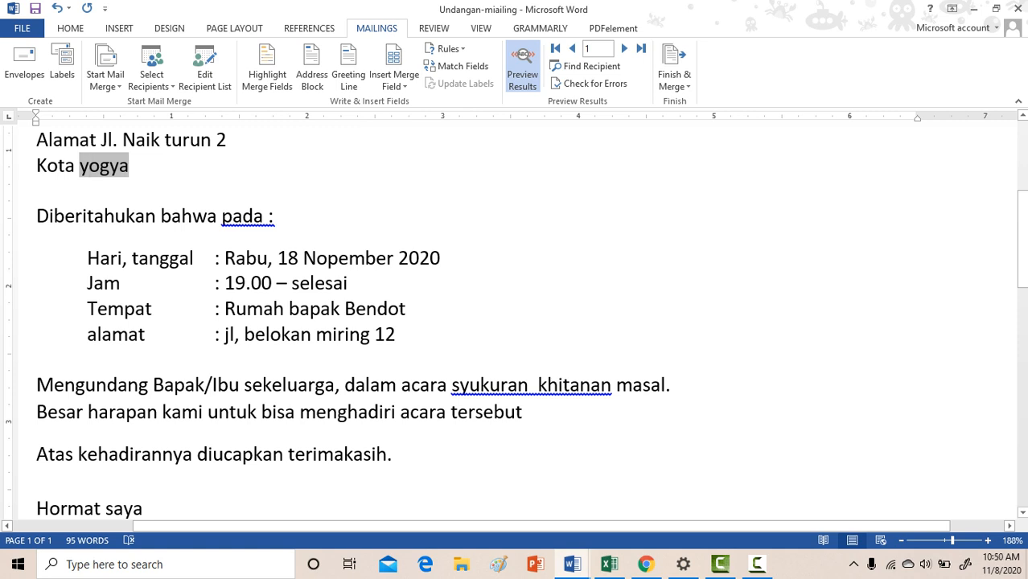
scroll(514, 322, "down", 4)
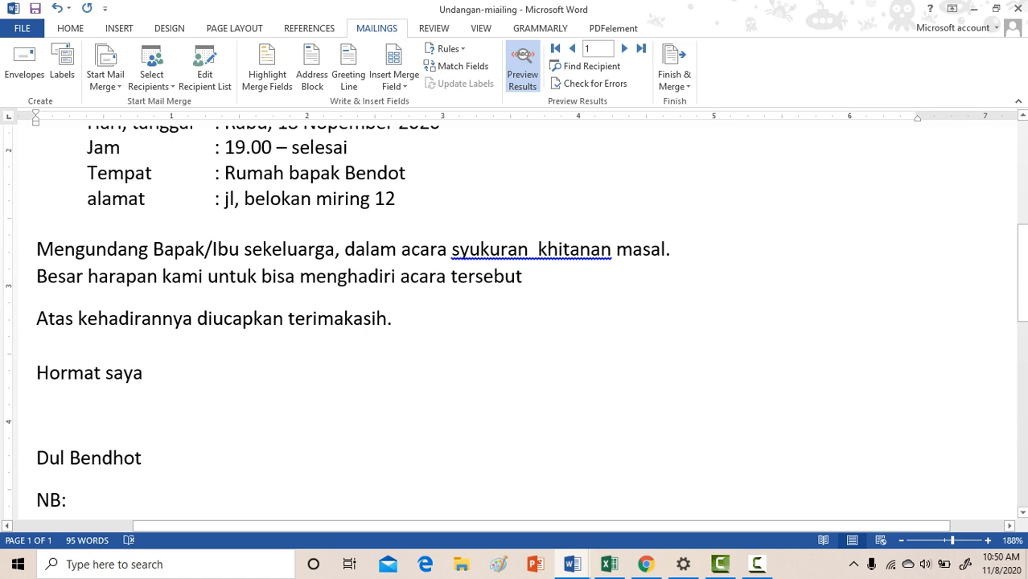
scroll(531, 322, "down", 4)
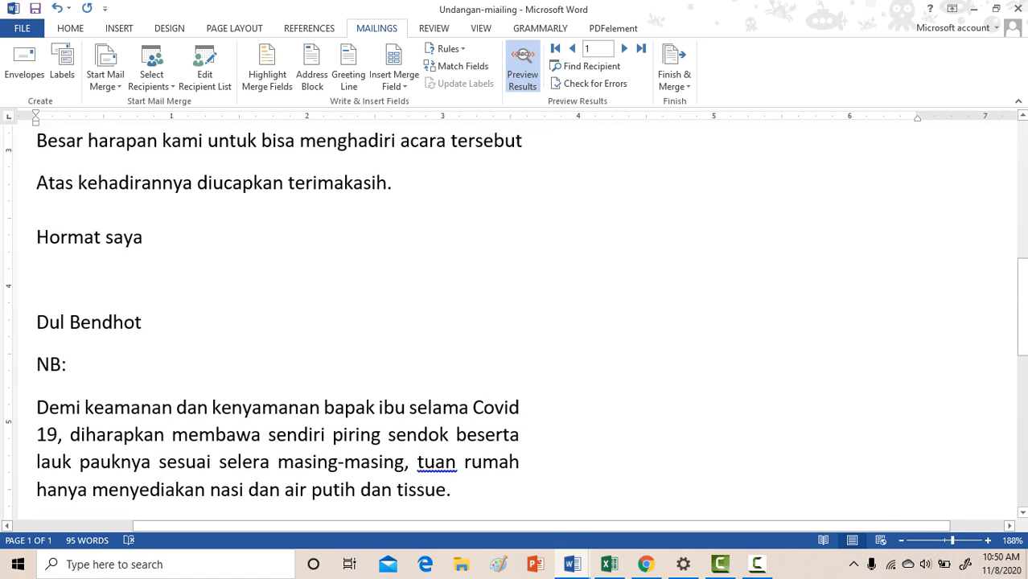
scroll(515, 322, "down", 2)
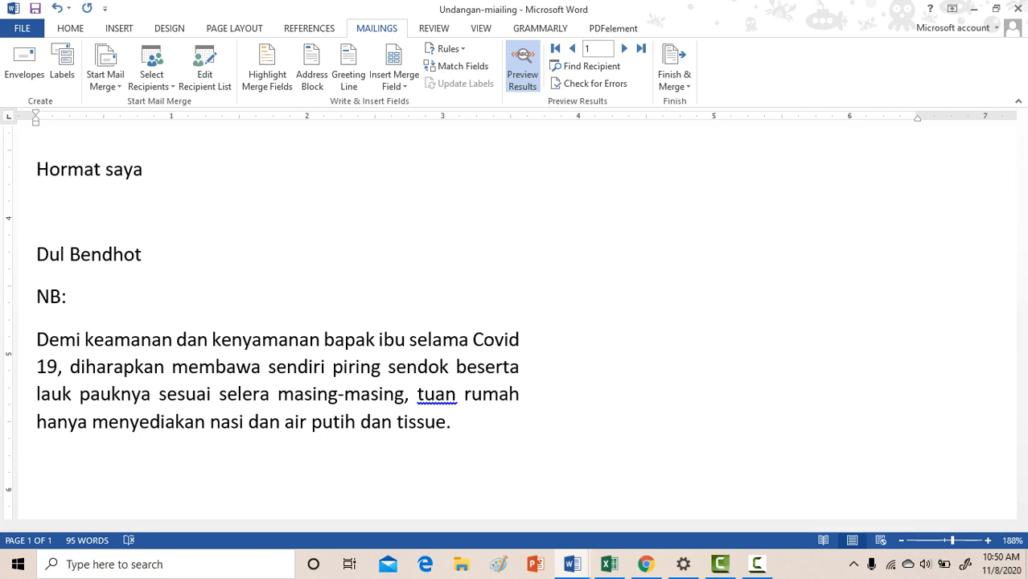
scroll(530, 308, "up", 1)
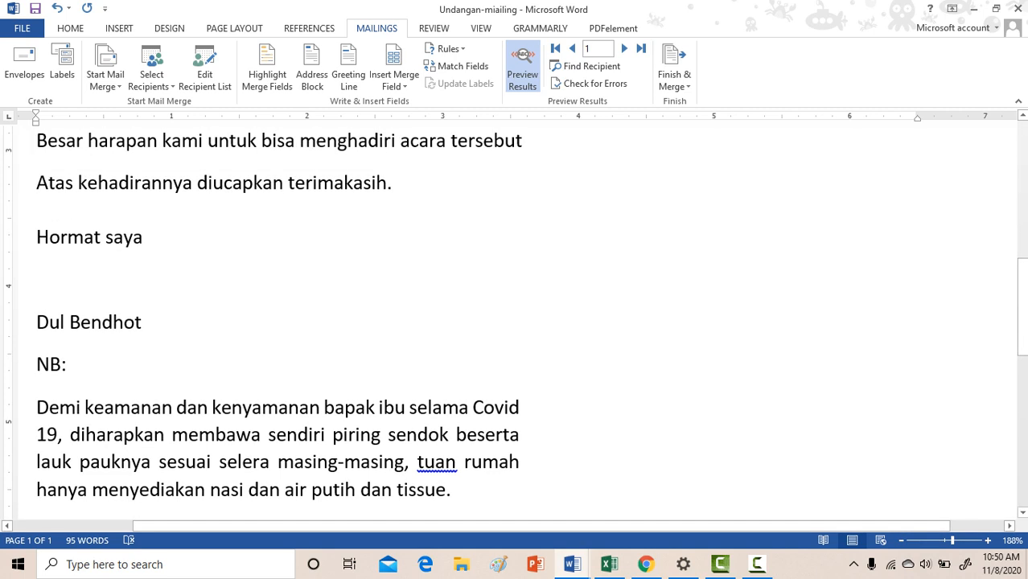
scroll(514, 322, "up", 4)
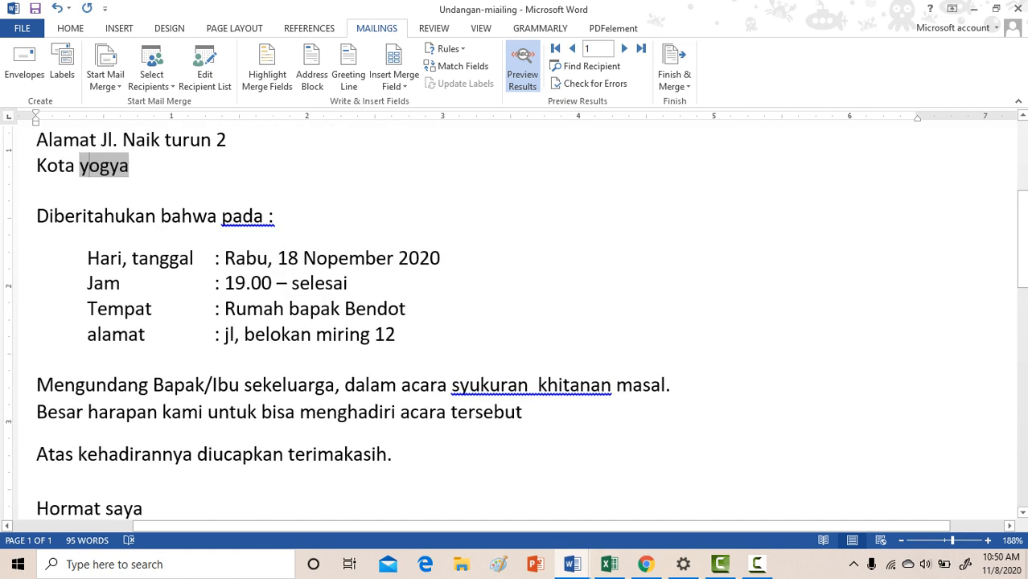
scroll(514, 322, "up", 2)
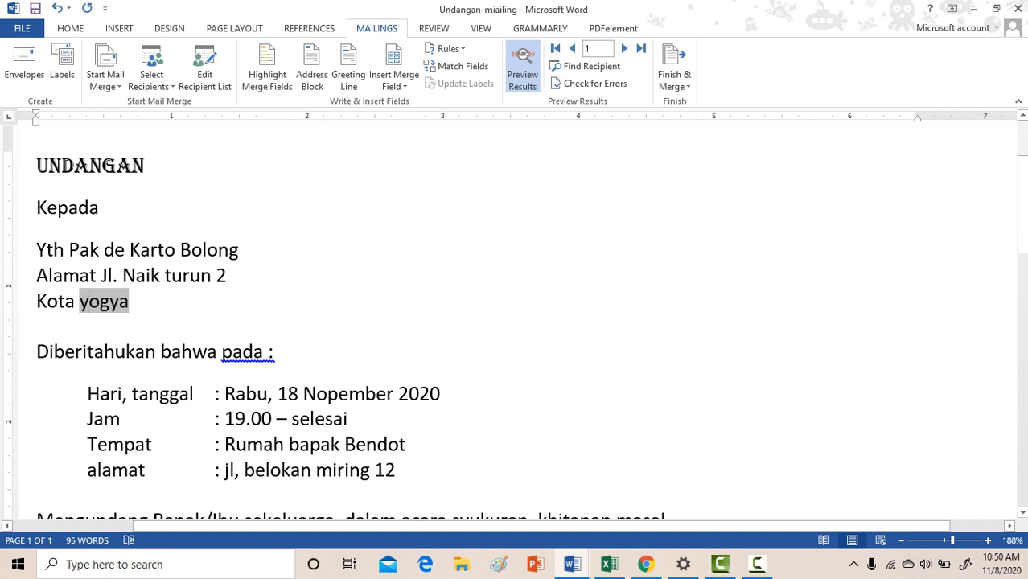
left_click_drag(190, 275, 200, 275)
left_click(227, 275)
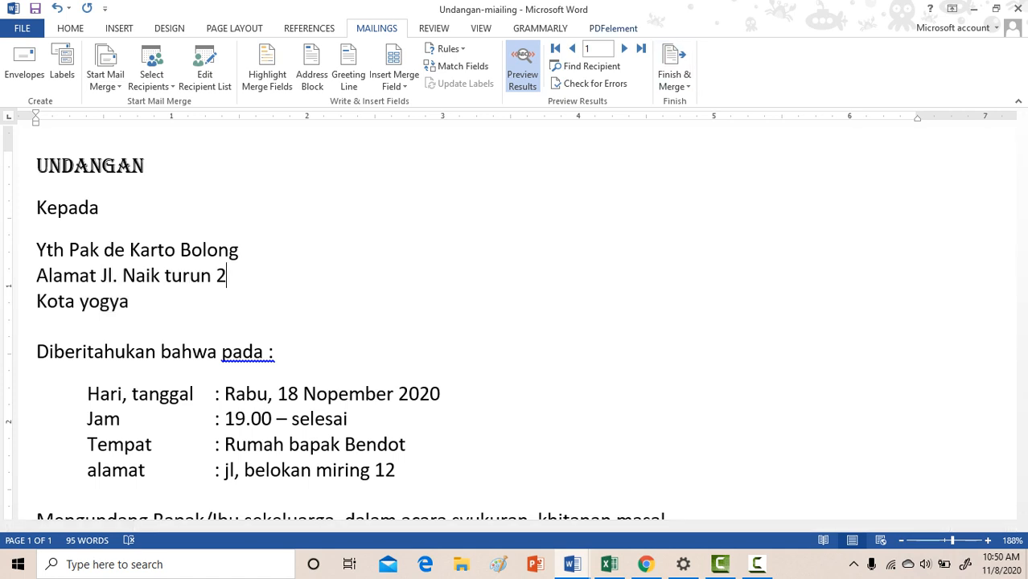
Step: Browse the previewed invitations for recipient records 1 to 3, going forward and back
left_click(624, 48)
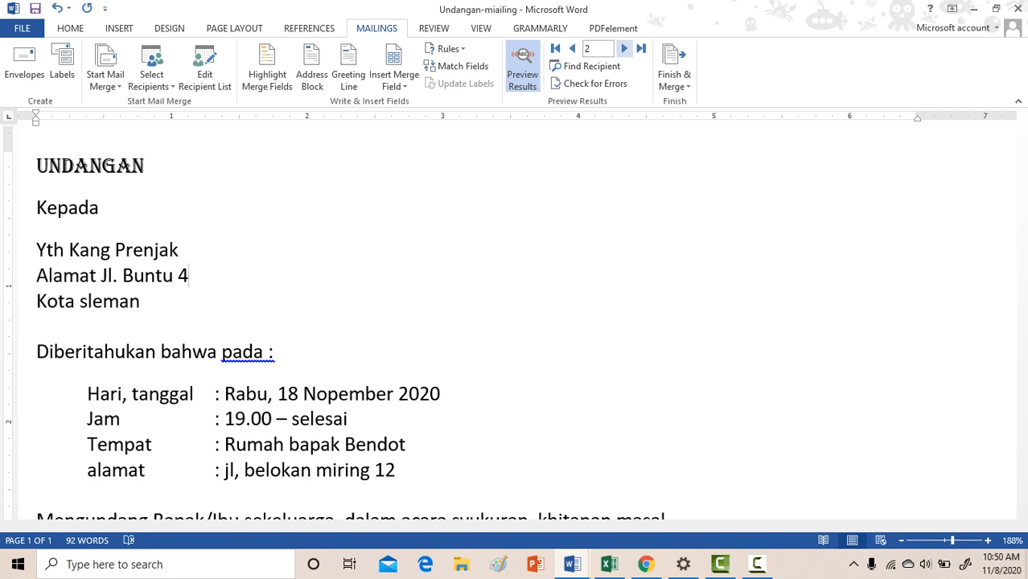
left_click(623, 48)
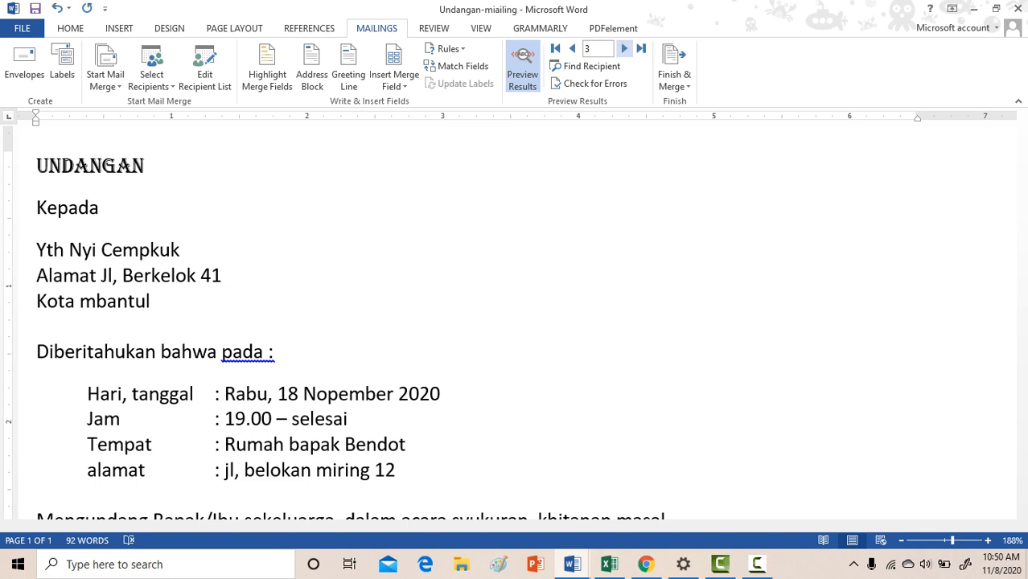
left_click(571, 49)
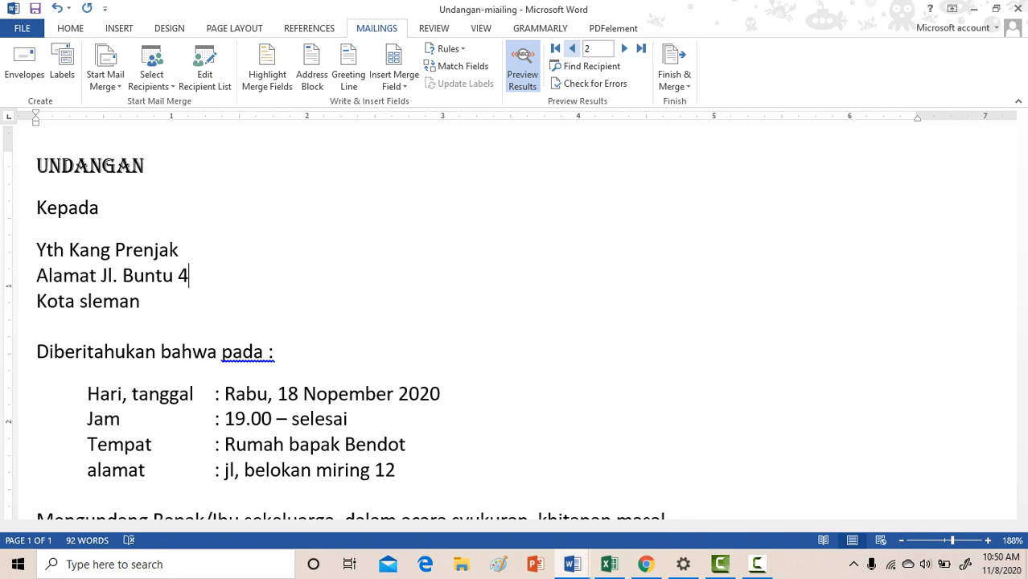
left_click(572, 48)
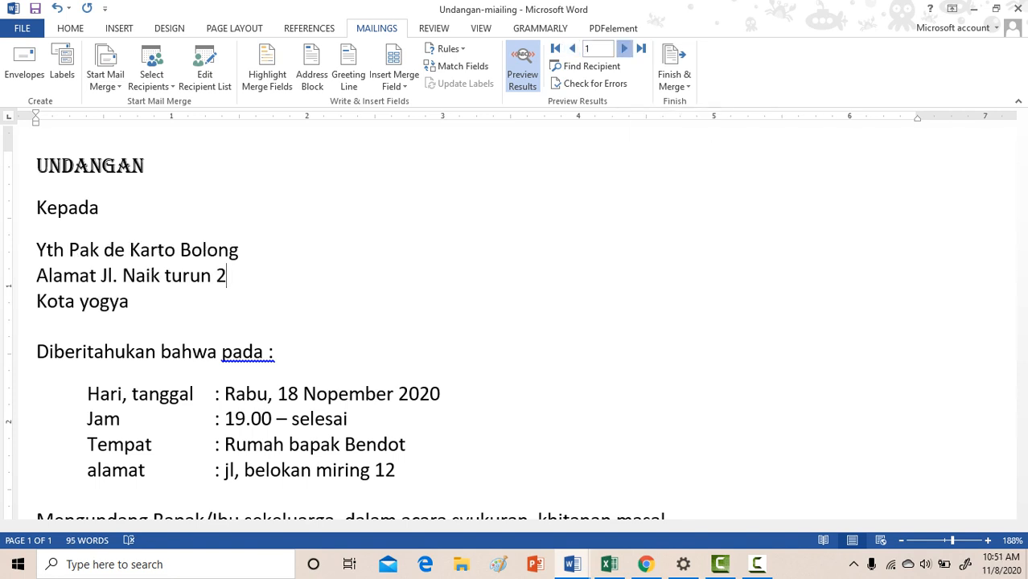
left_click(624, 48)
left_click(624, 48)
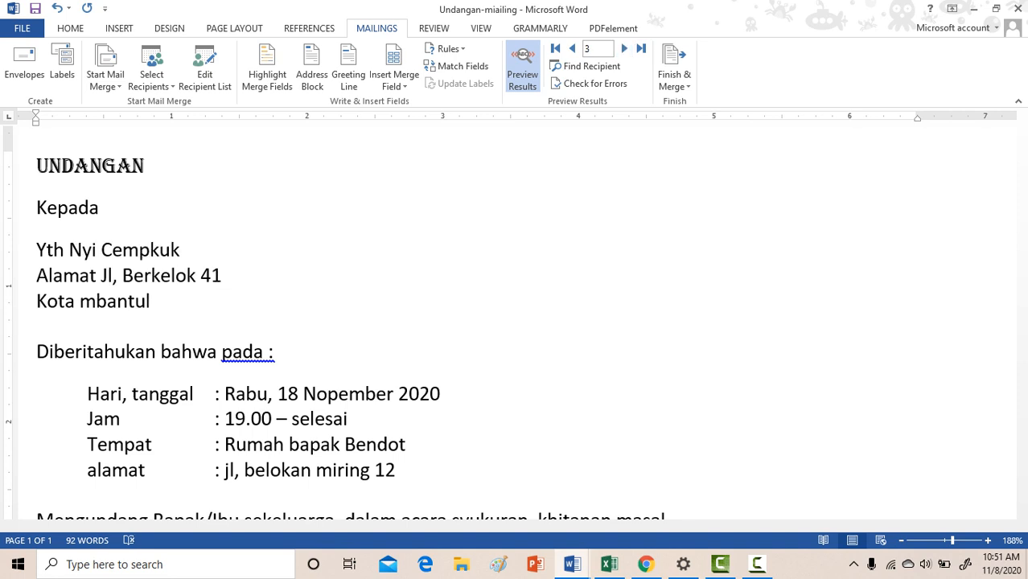
Step: Examine the record options for merging the invitations to the printer, and cancel without printing
left_click(674, 77)
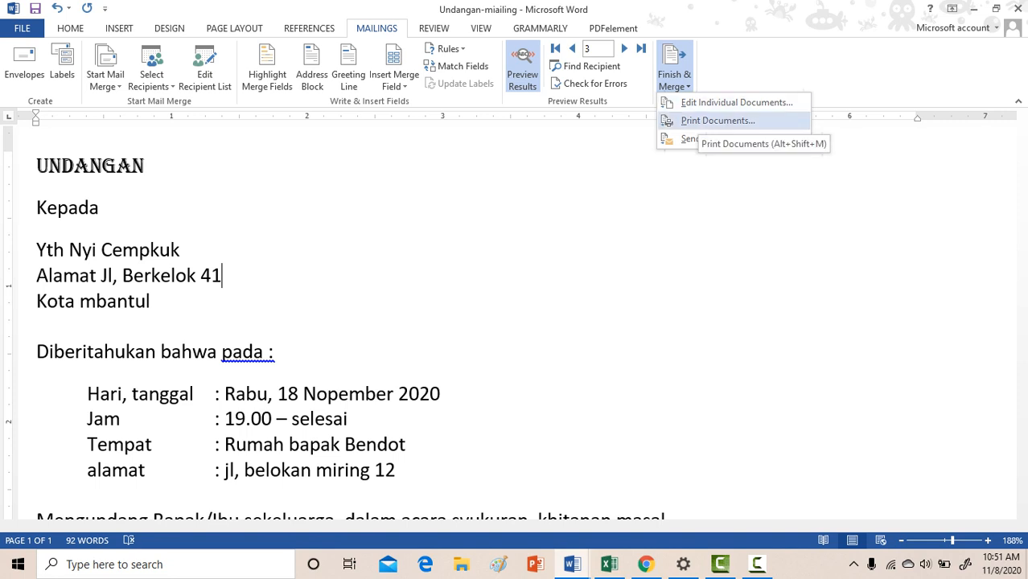
left_click(717, 120)
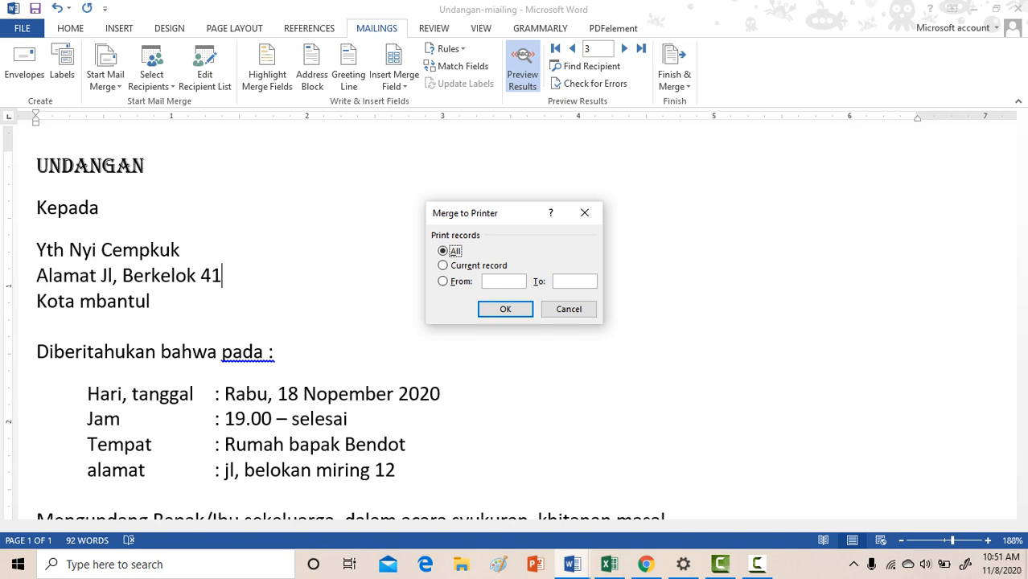
left_click(568, 309)
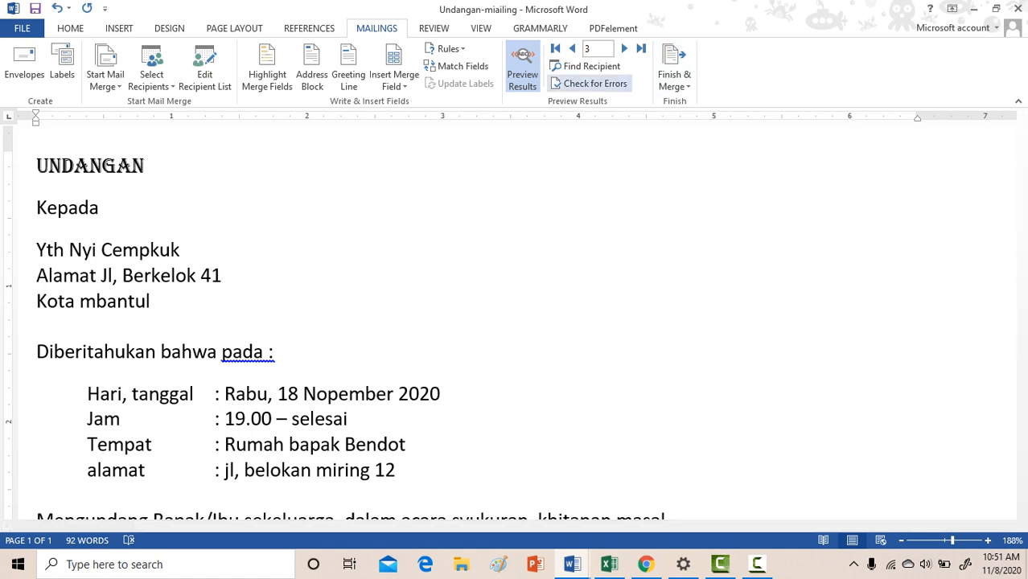
Step: Return the invitation preview to record 1 and move on to record 2
left_click(572, 49)
left_click(572, 49)
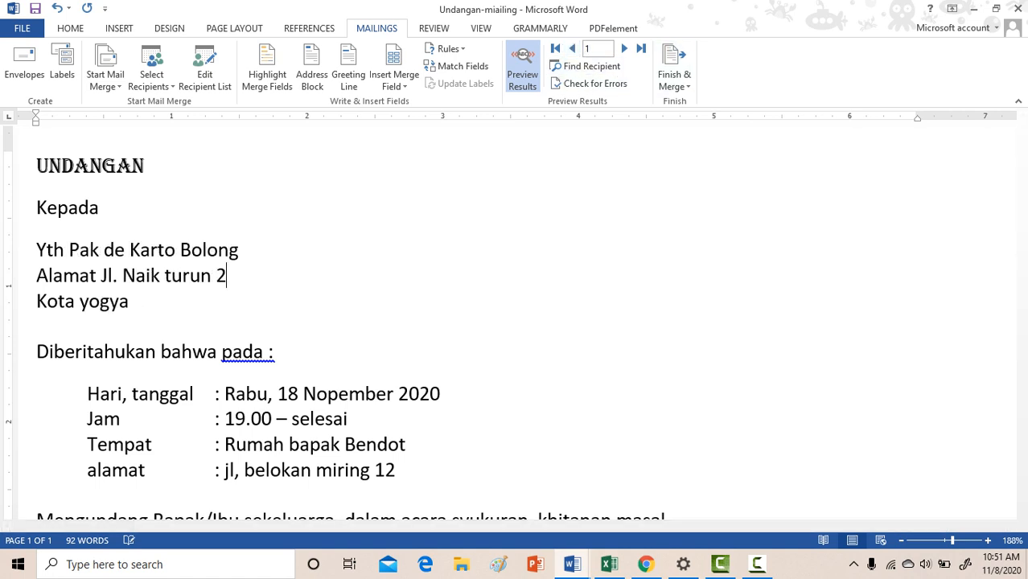
left_click(624, 48)
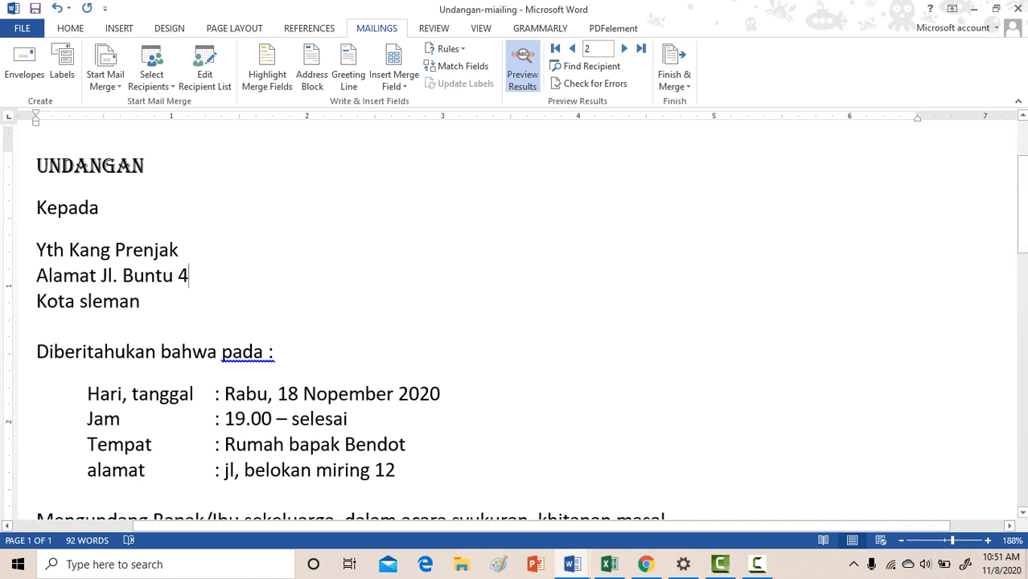
Step: Delete the name, address and city merge fields after Yth, Alamat and Kota in the invitation
left_click(110, 249)
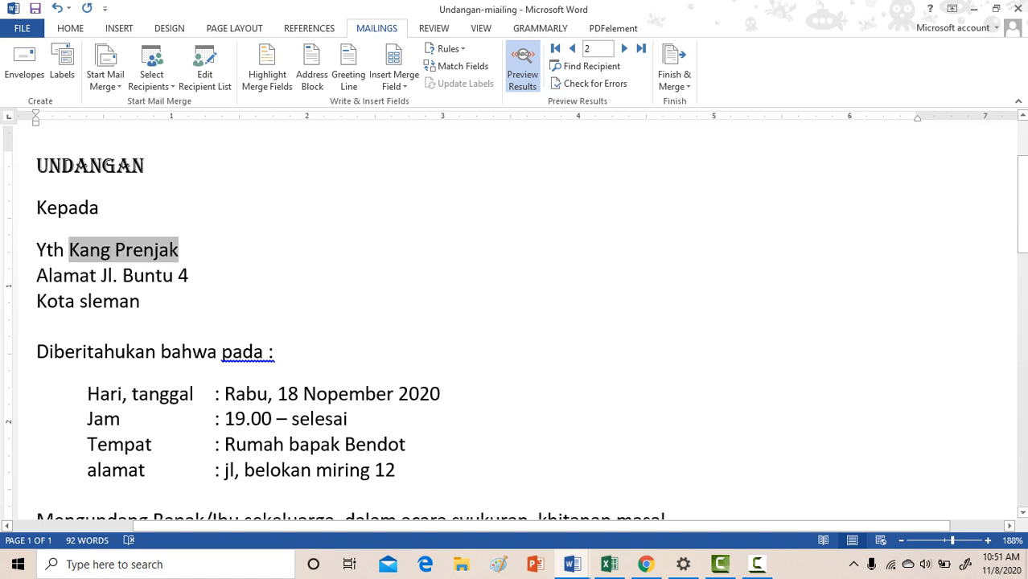
left_click(70, 28)
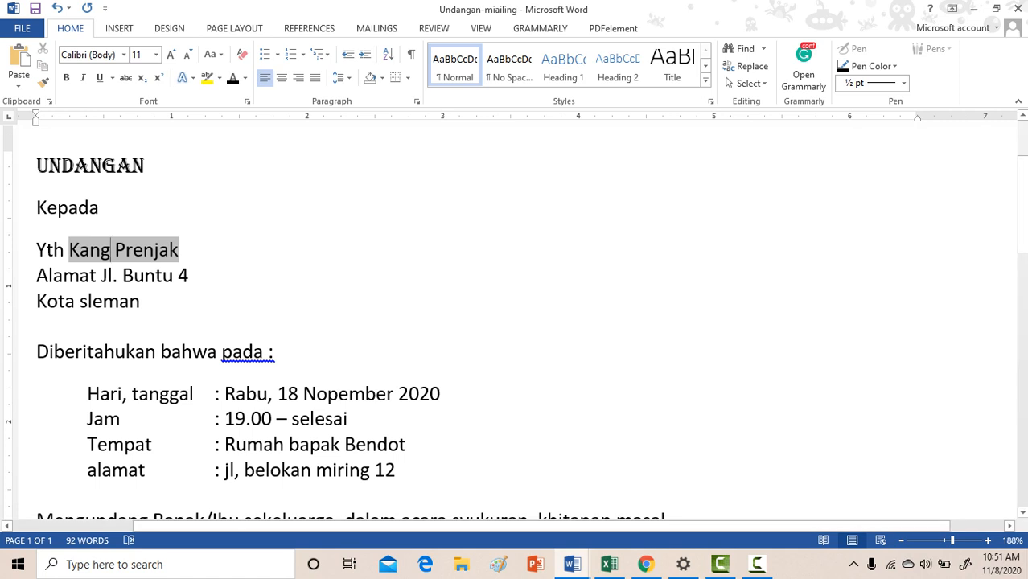
mouse_move(70, 250)
left_mouse_down()
mouse_move(128, 211)
mouse_move(183, 243)
mouse_move(69, 249)
left_mouse_up()
key("Delete")
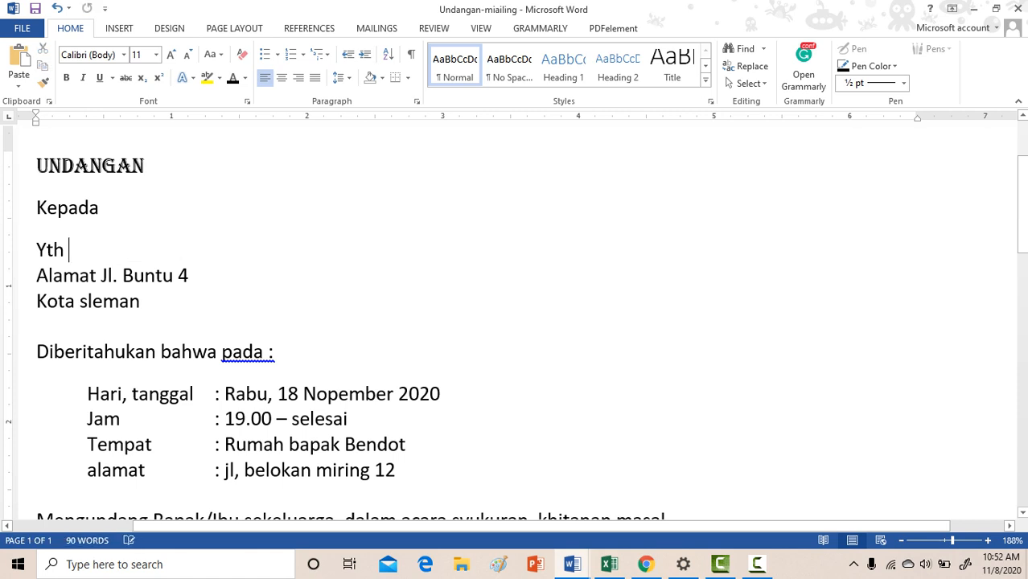
left_click(188, 275)
key("BackSpace")
key("BackSpace")
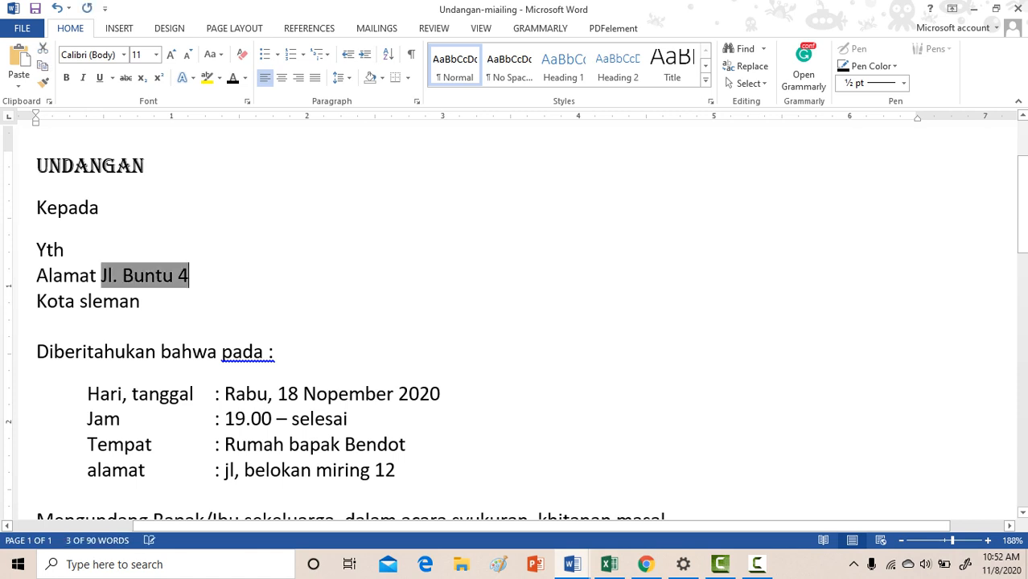
left_click(141, 300)
left_click(36, 326)
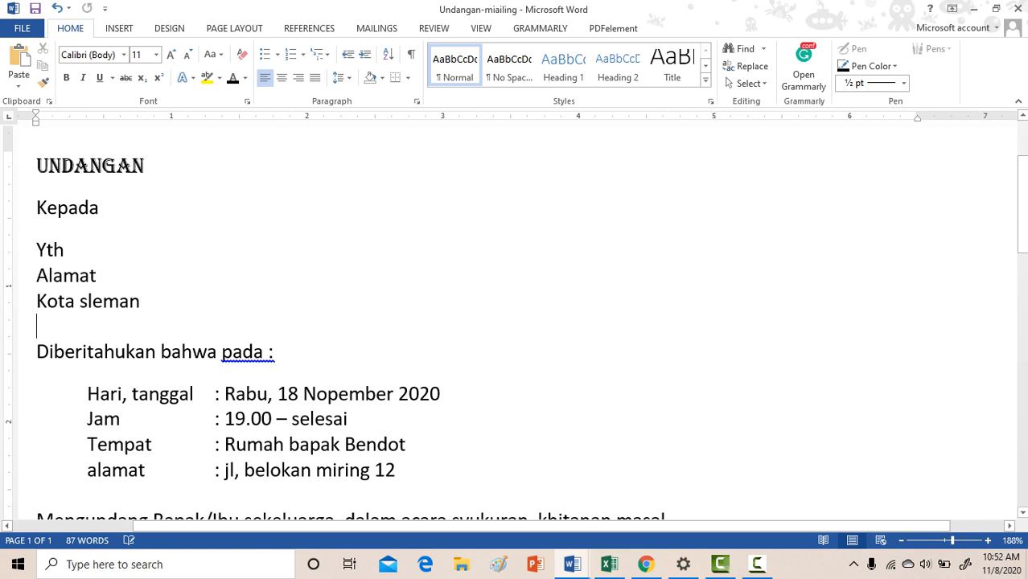
left_click(141, 301)
key("ctrl+shift+Left")
key("BackSpace")
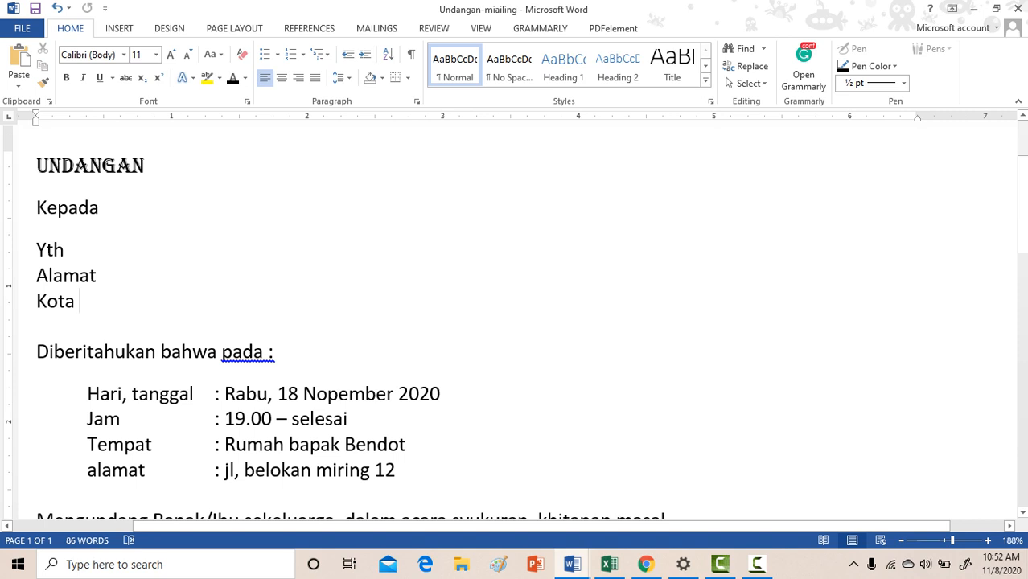
Step: Run the Step-by-Step Mail Merge Wizard up to recipient selection and choose to type a new list
scroll(514, 321, "down", 2)
scroll(514, 322, "up", 1)
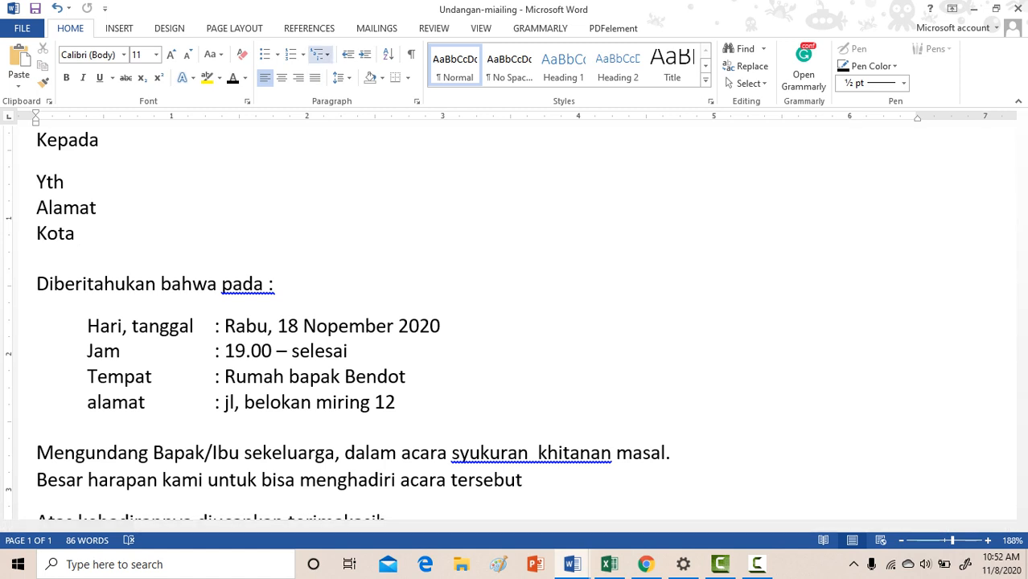
left_click(375, 28)
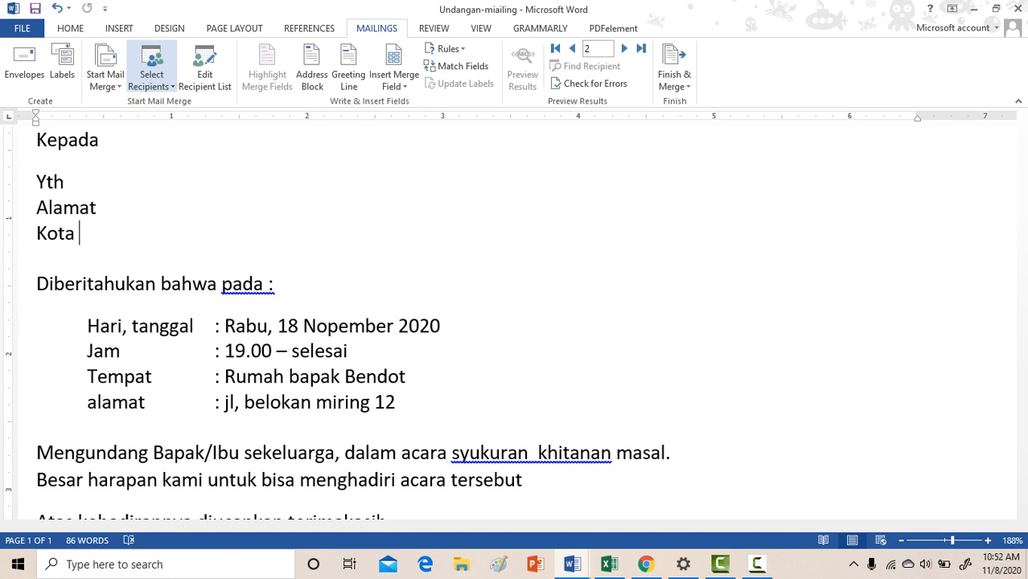
left_click(105, 74)
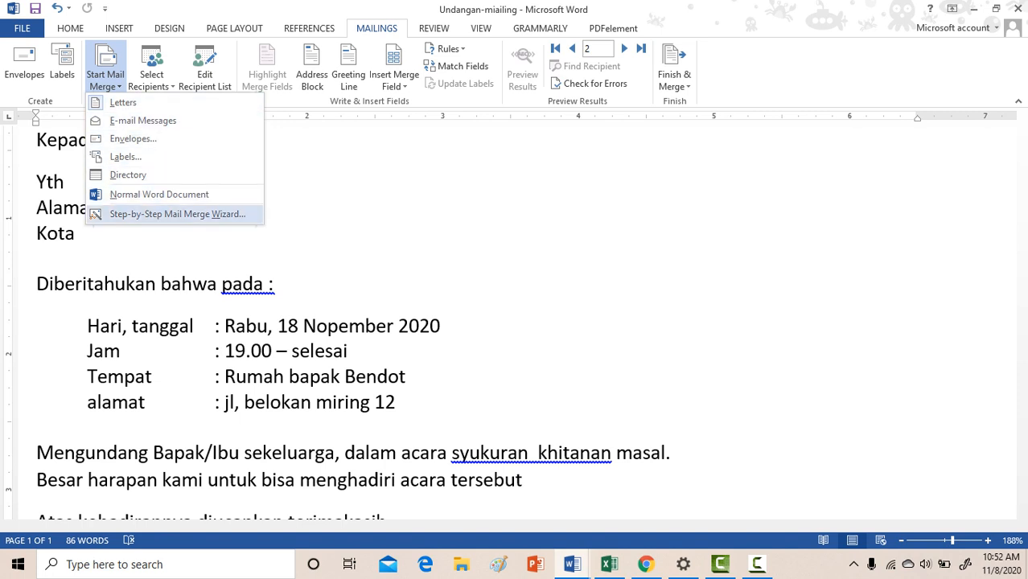
left_click(79, 234)
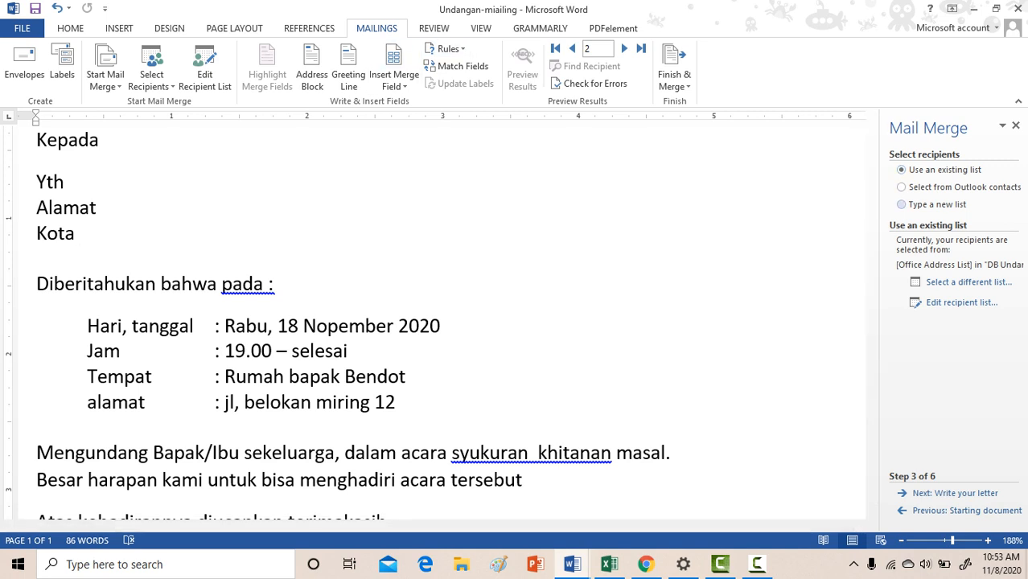
left_click(900, 205)
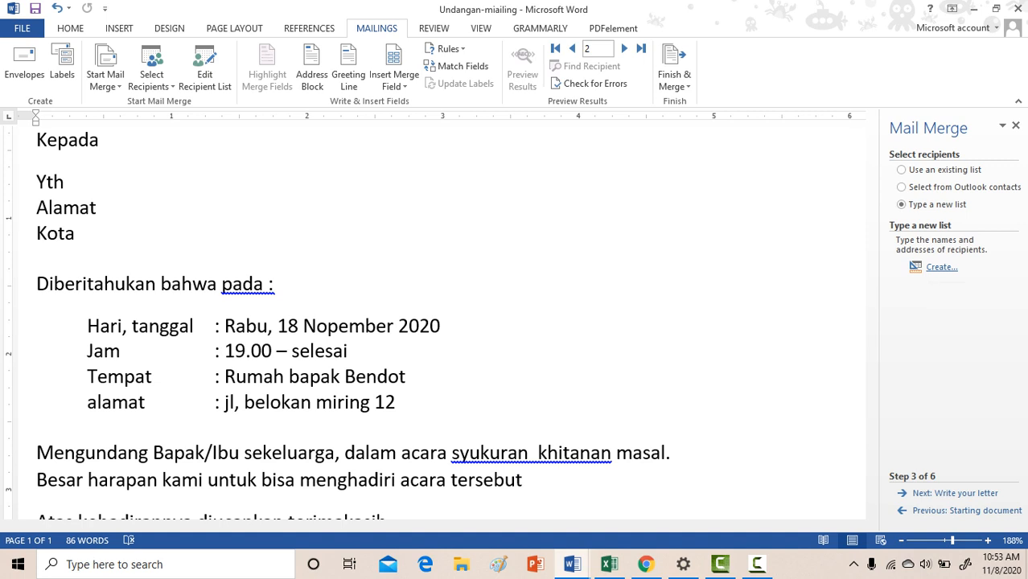
left_click(940, 267)
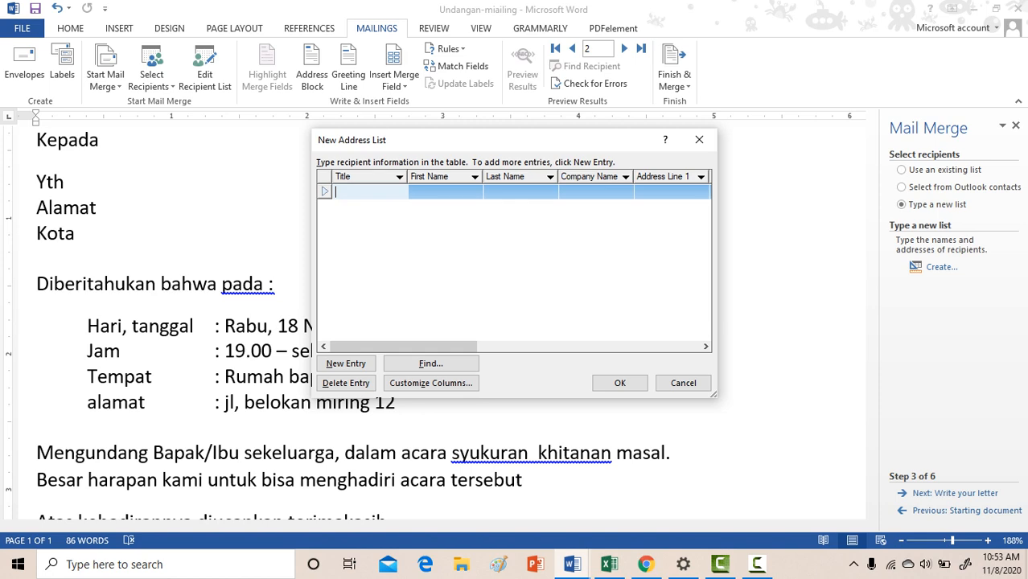
left_click(683, 383)
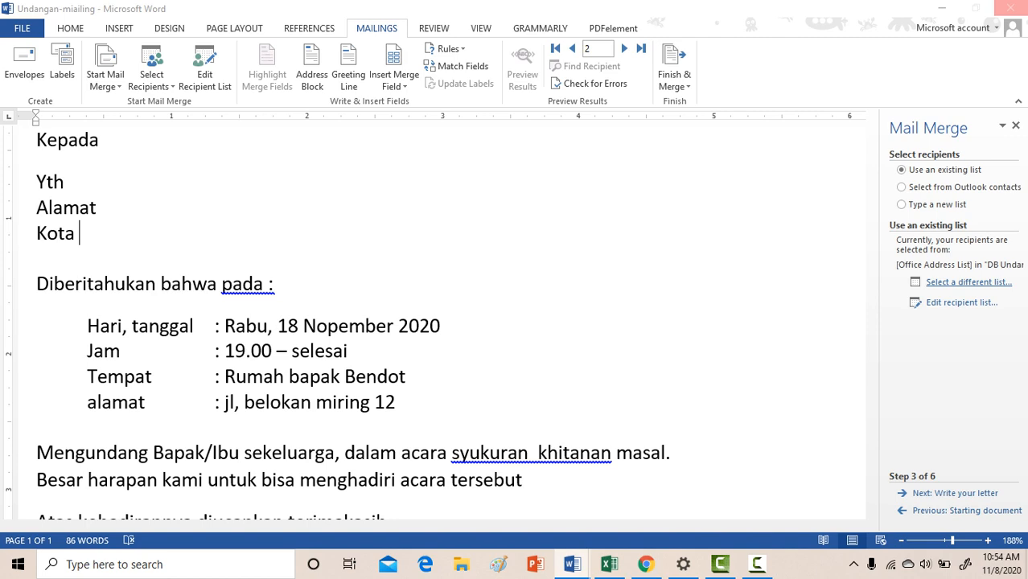
left_click(967, 281)
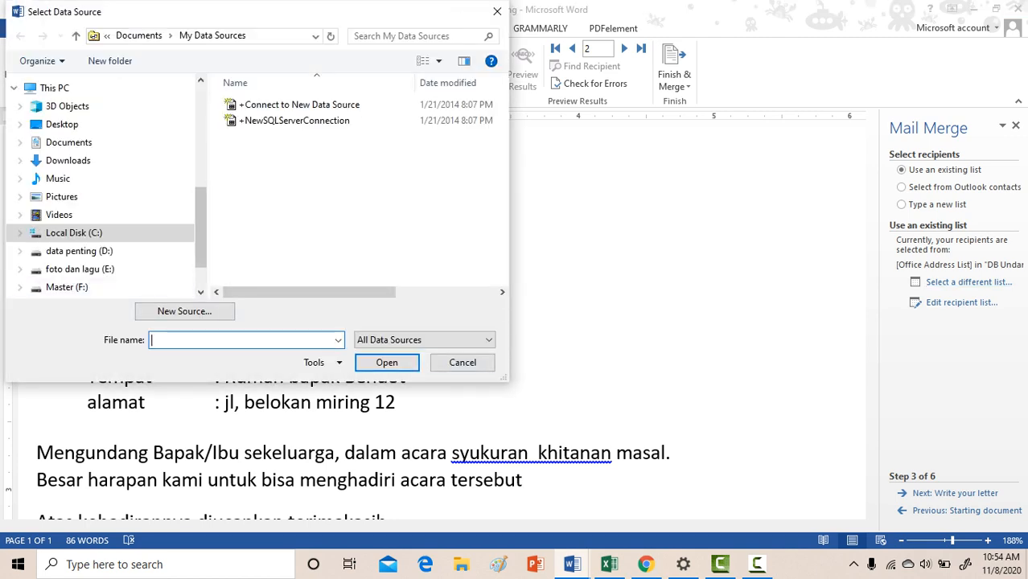
scroll(101, 185, "up", 5)
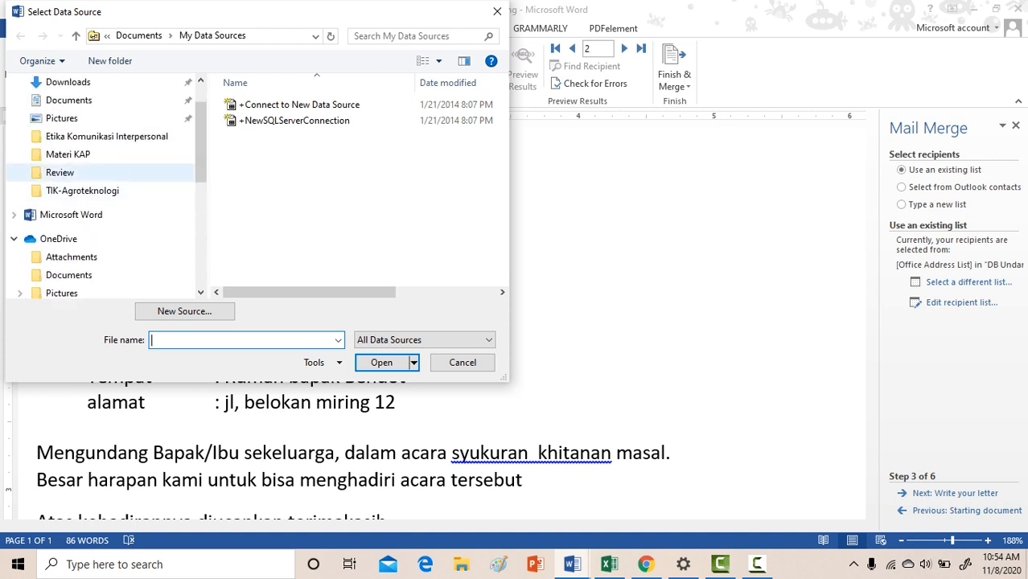
left_click(82, 190)
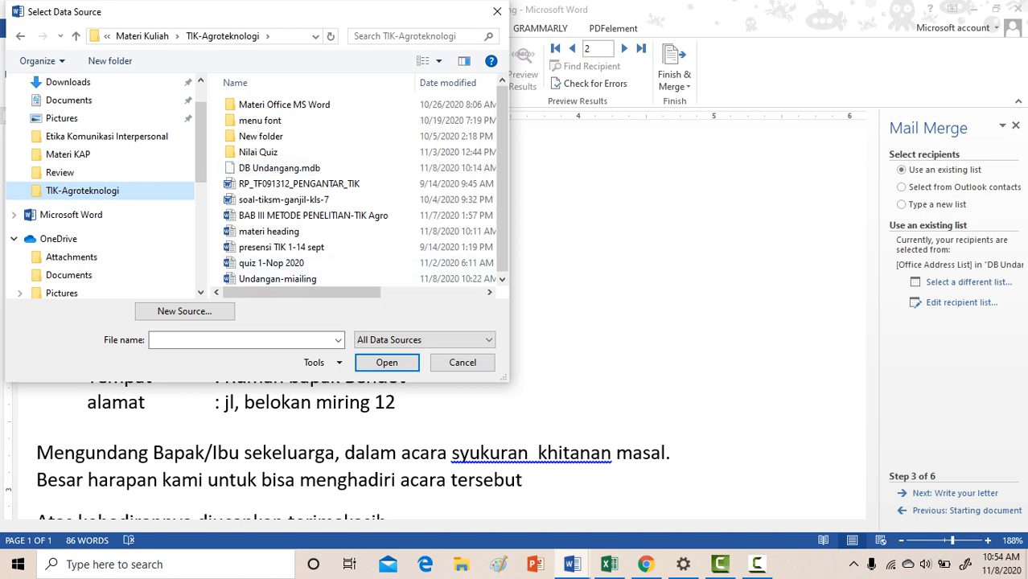
left_click(461, 362)
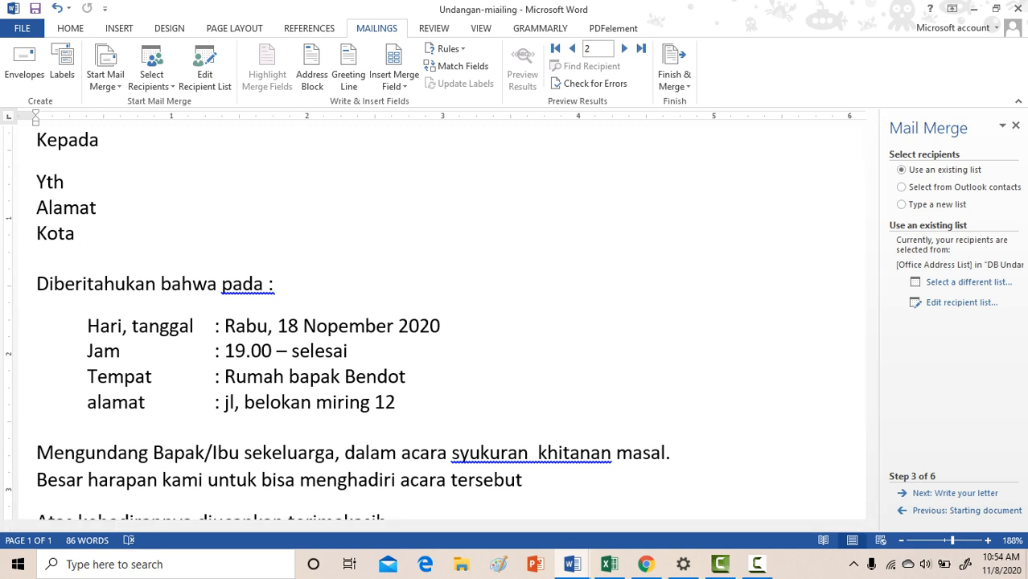
Step: Choose to type a new recipient list and start creating the address list
left_click(900, 204)
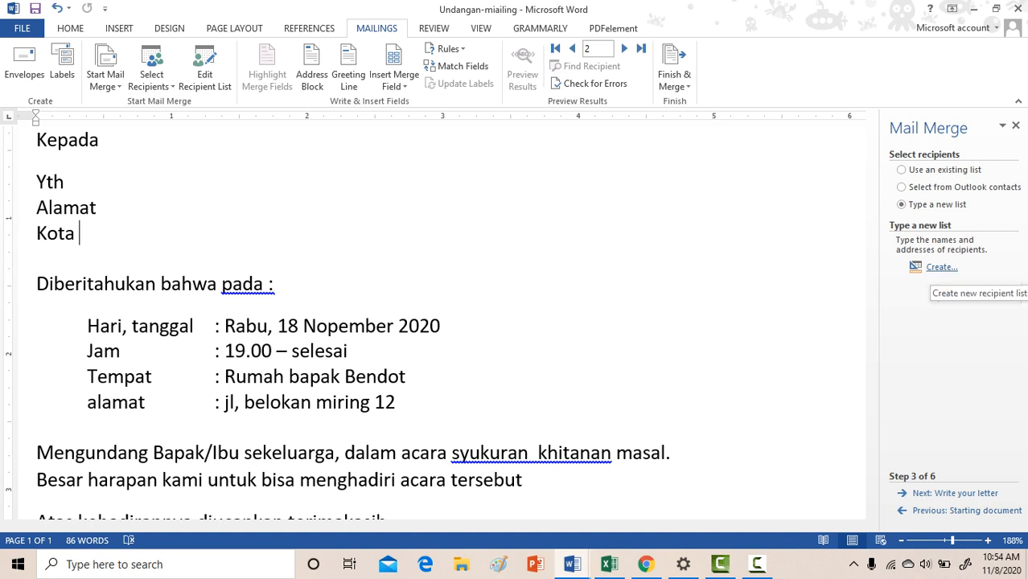
left_click(940, 267)
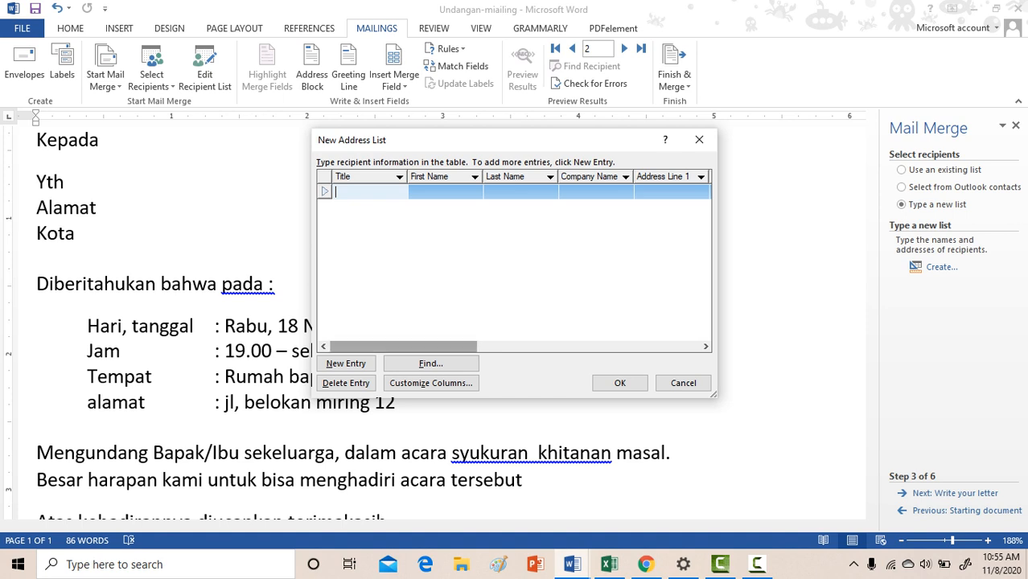
mouse_move(403, 346)
left_mouse_down()
mouse_move(626, 346)
mouse_move(402, 346)
left_mouse_up()
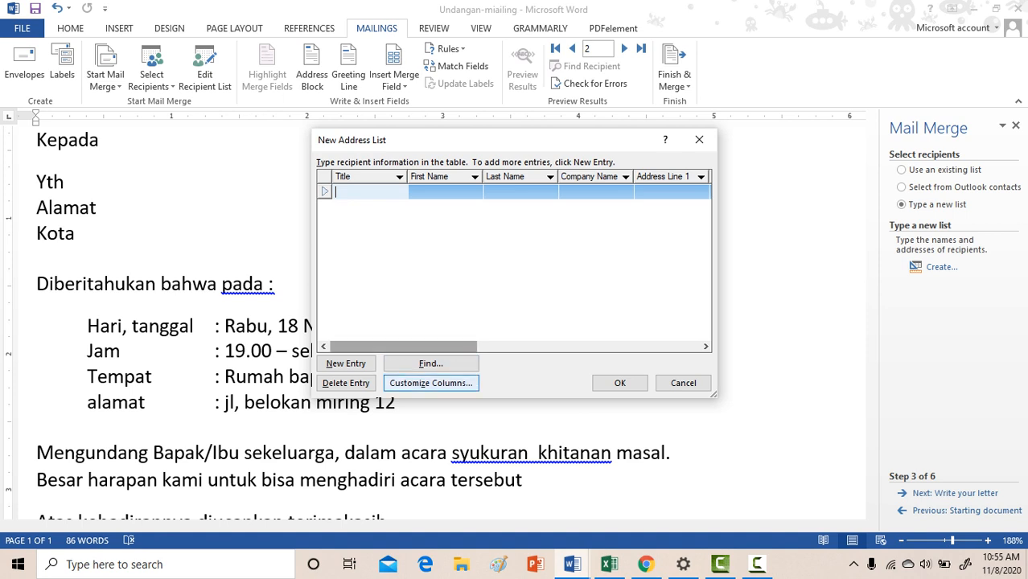
Step: Add the custom fields Nama, Alamat and Kota after Title in the address list's columns
left_click(430, 382)
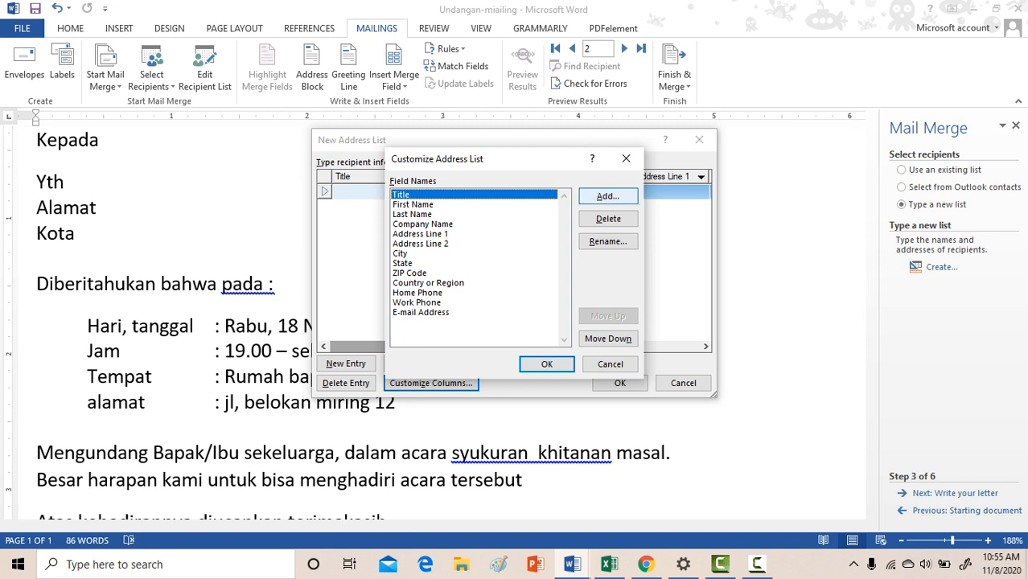
left_click(607, 196)
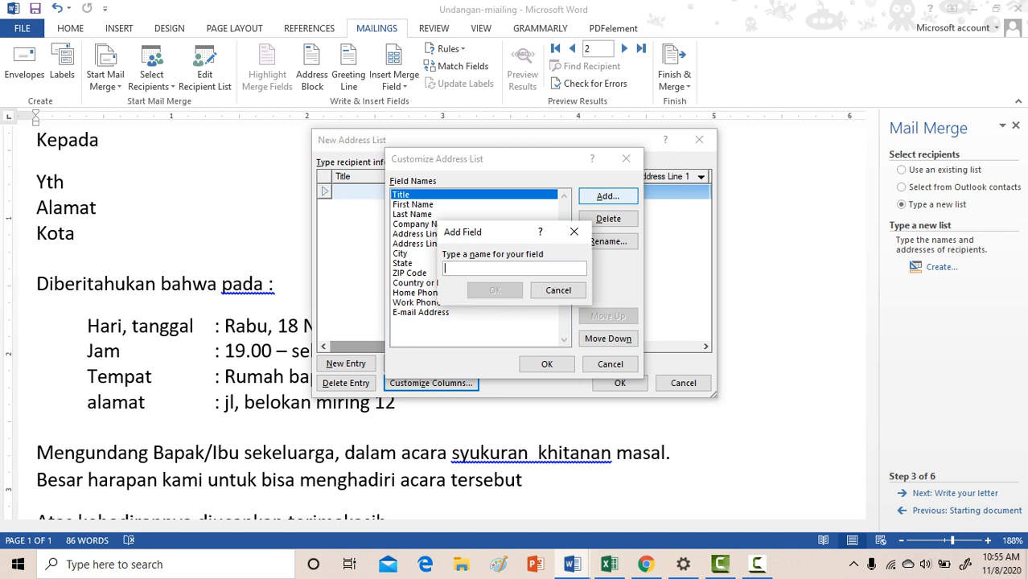
type("Nama")
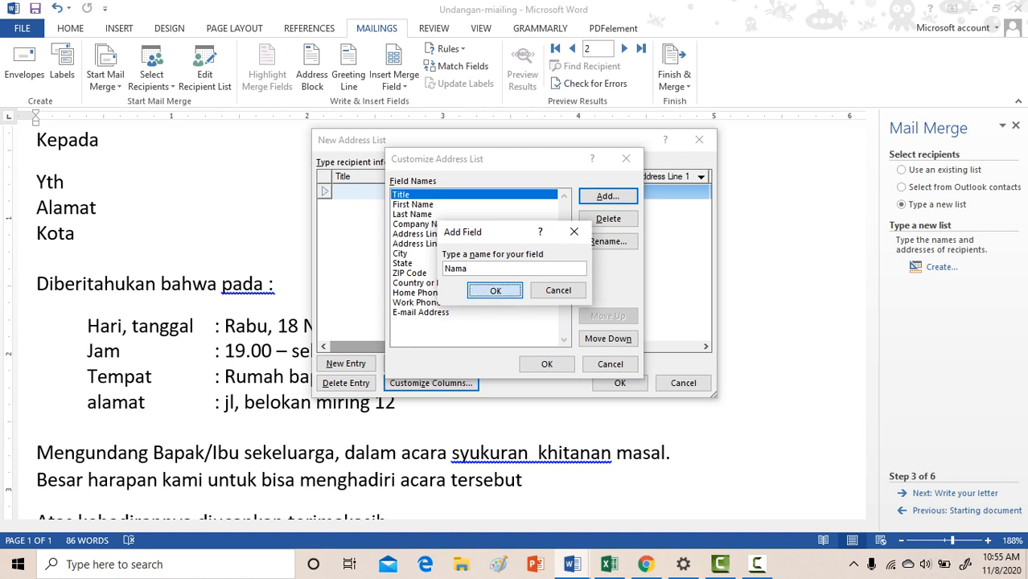
key("Return")
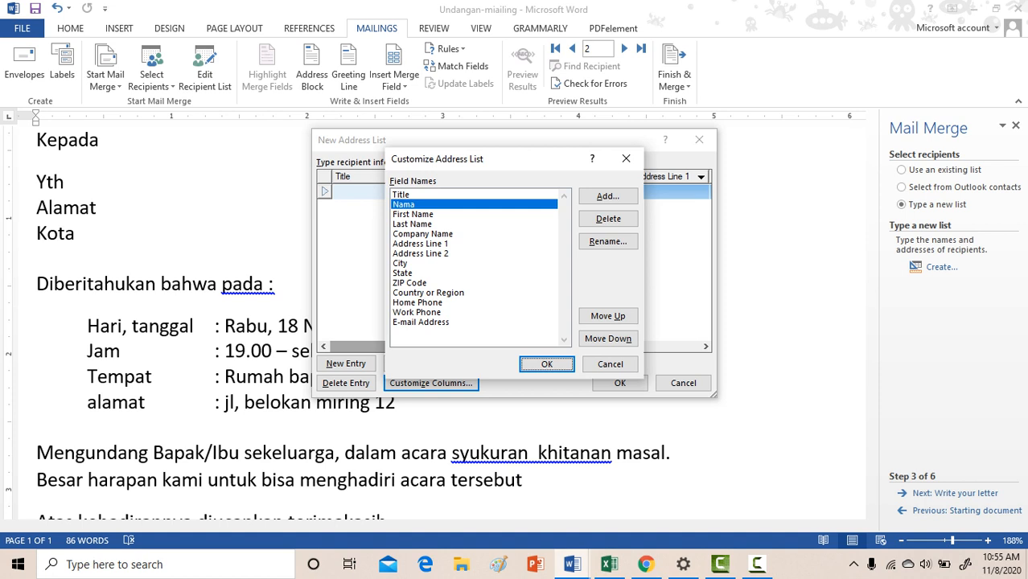
left_click(607, 196)
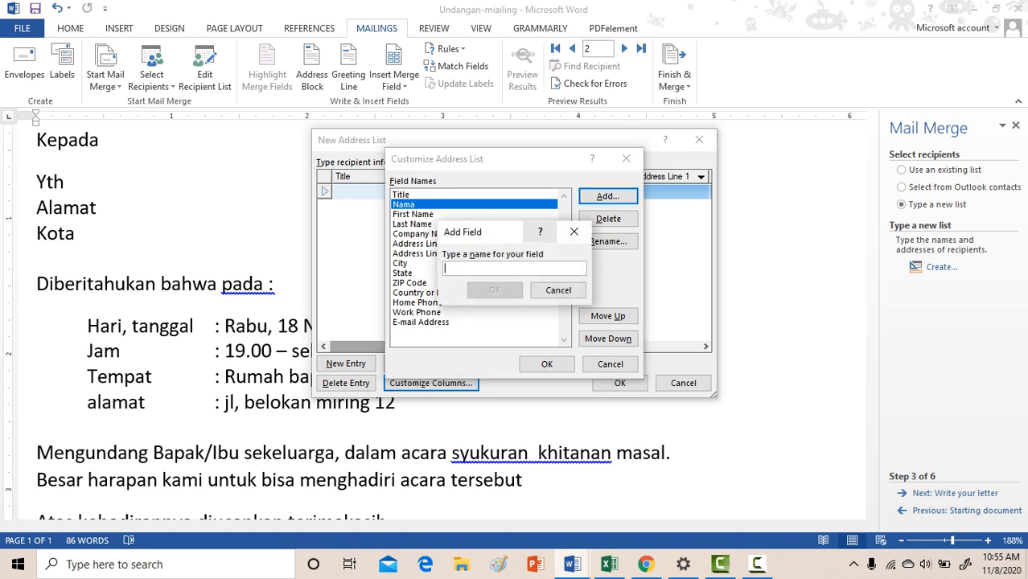
type("Alamat")
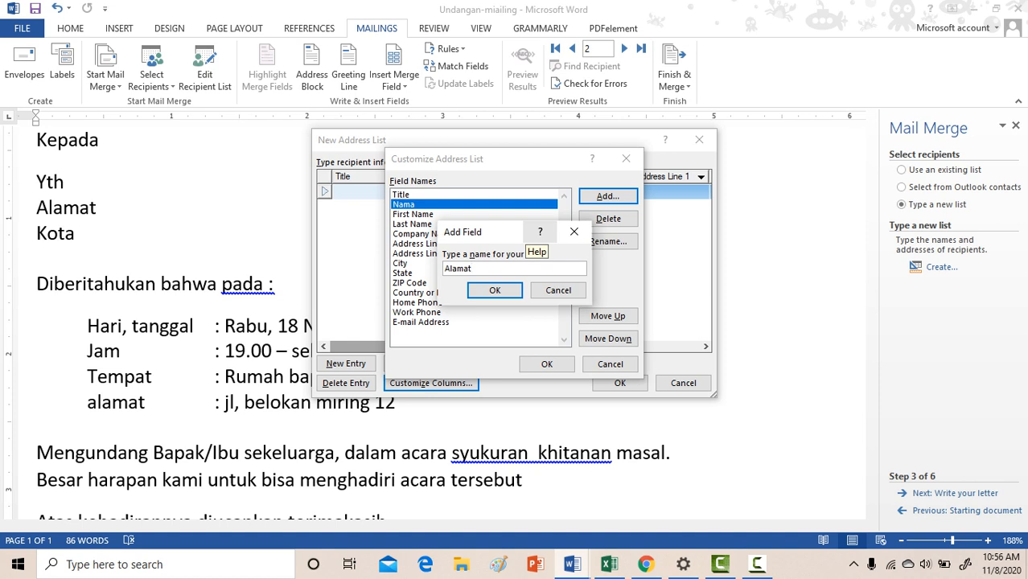
left_click(495, 290)
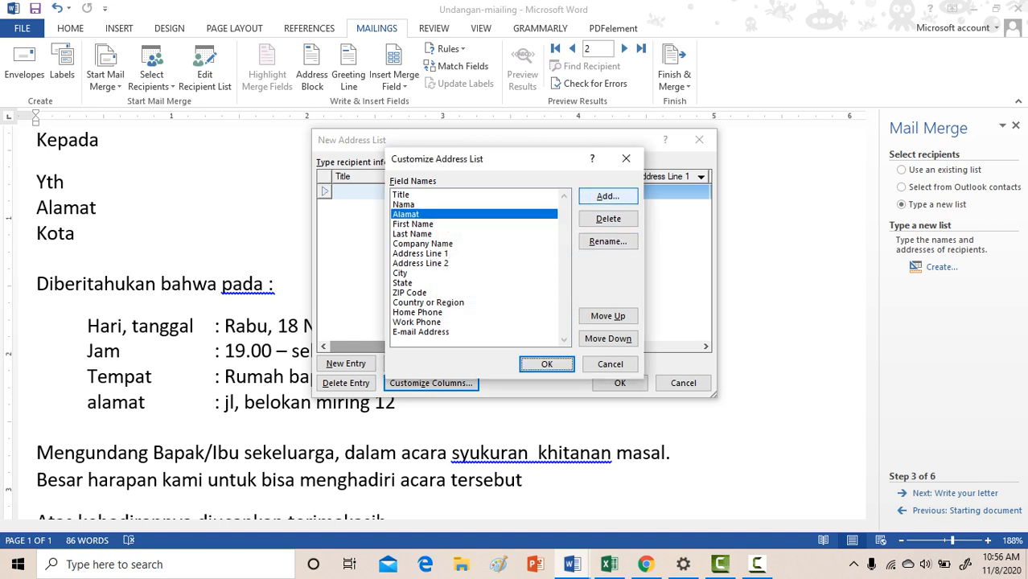
left_click(607, 196)
type("Kota")
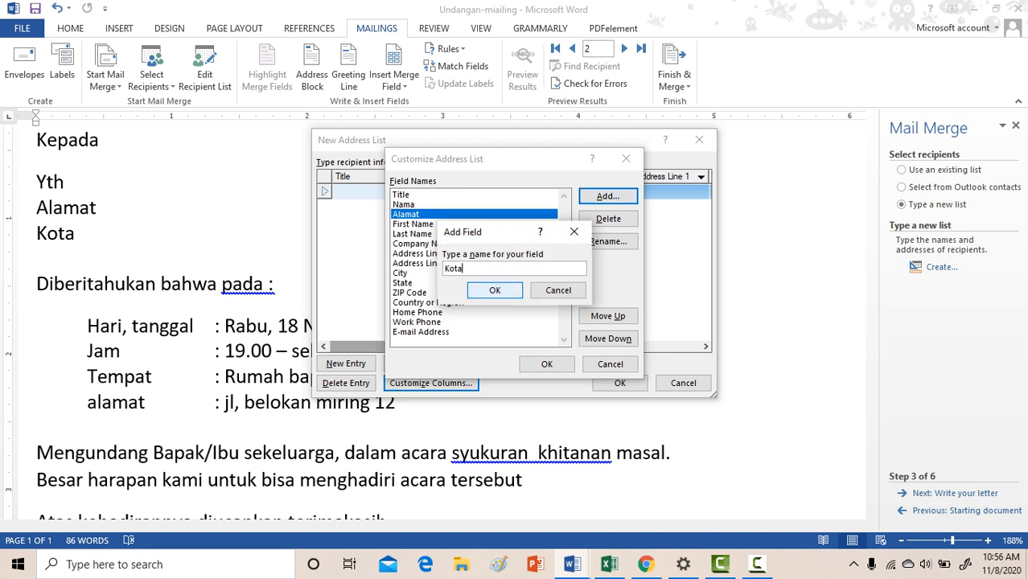
left_click(495, 290)
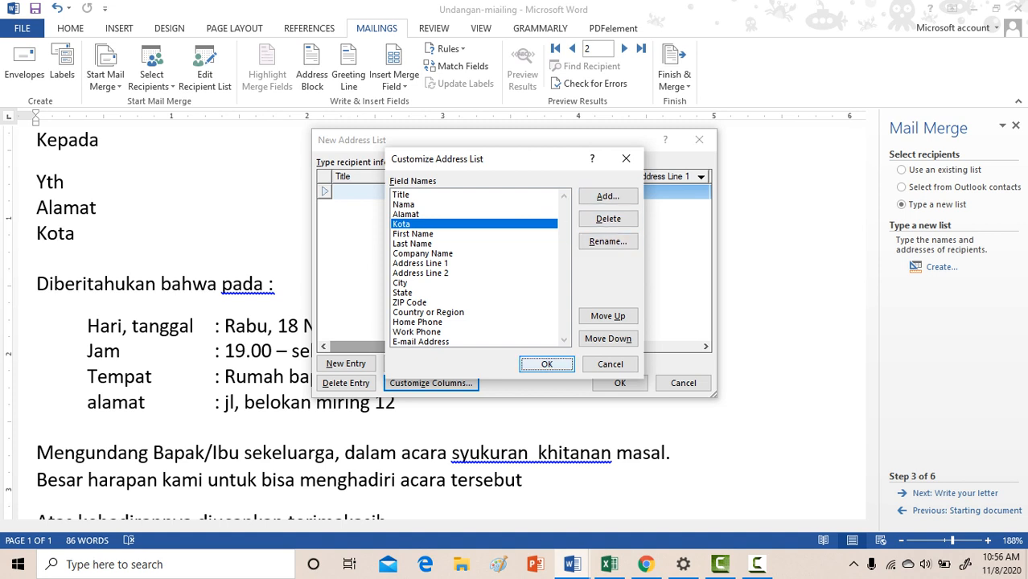
left_click(546, 363)
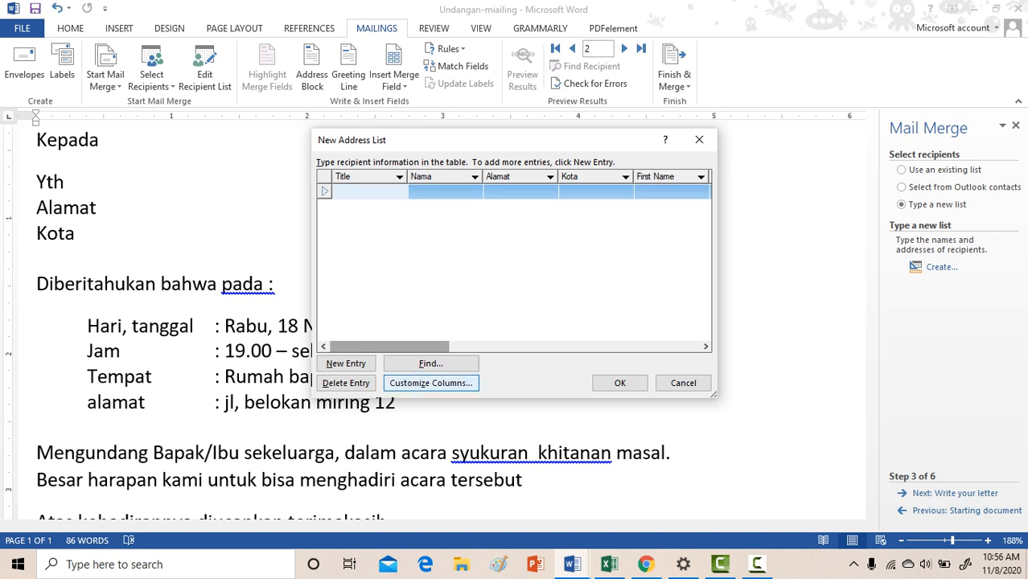
Step: Delete the Title and First Name fields from the address list's columns
left_click(430, 383)
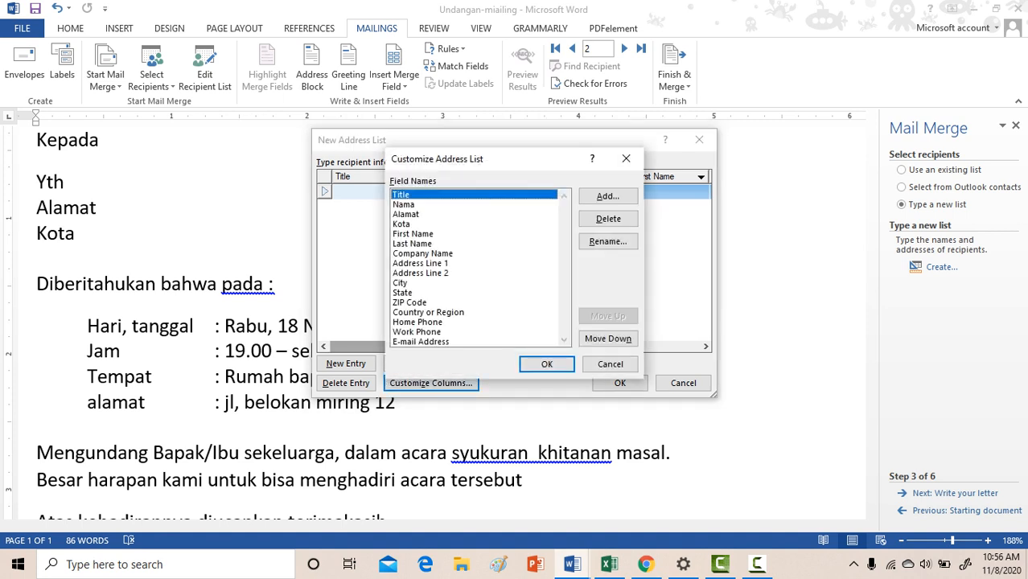
left_click(608, 219)
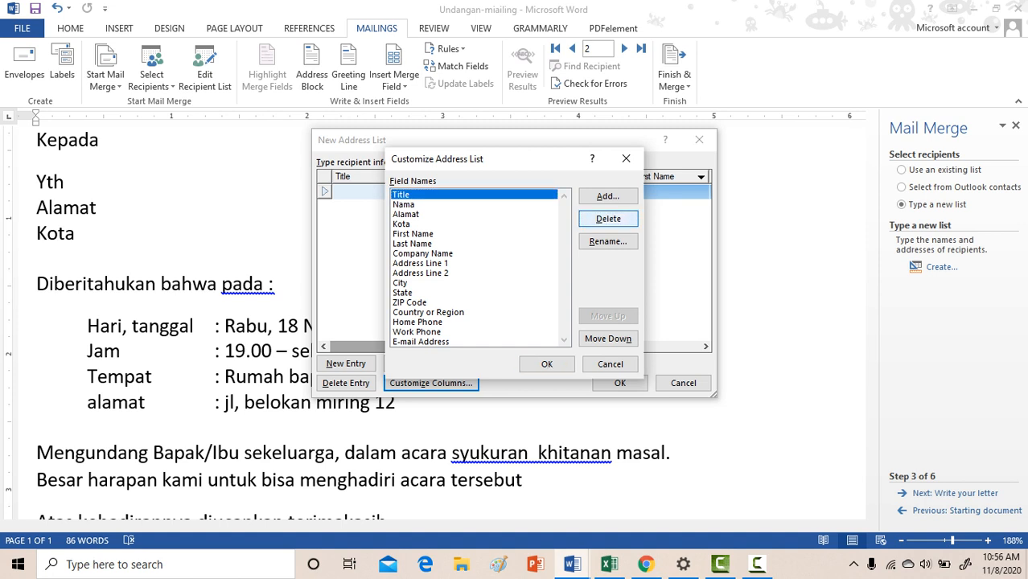
left_click(608, 219)
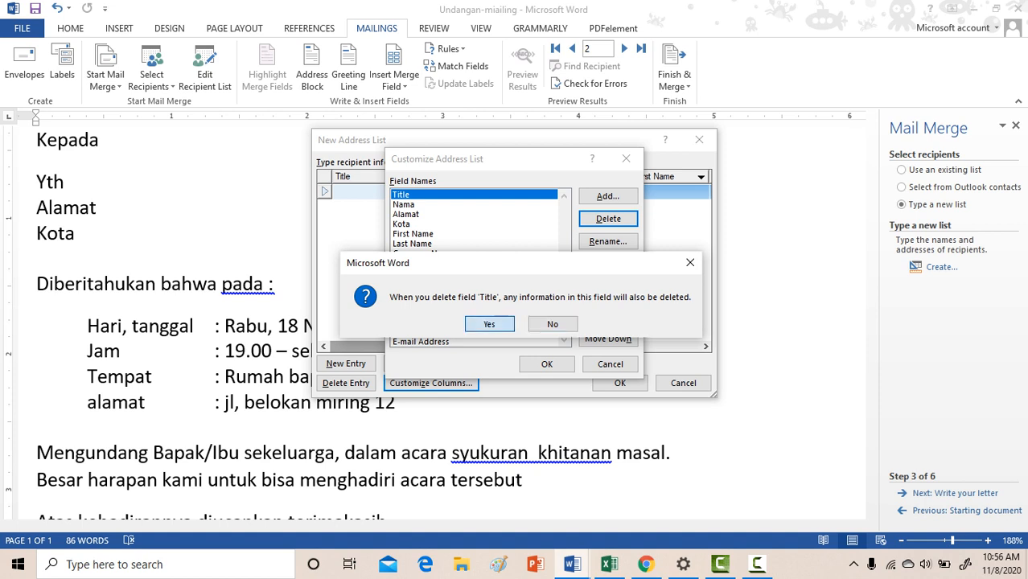
left_click(489, 324)
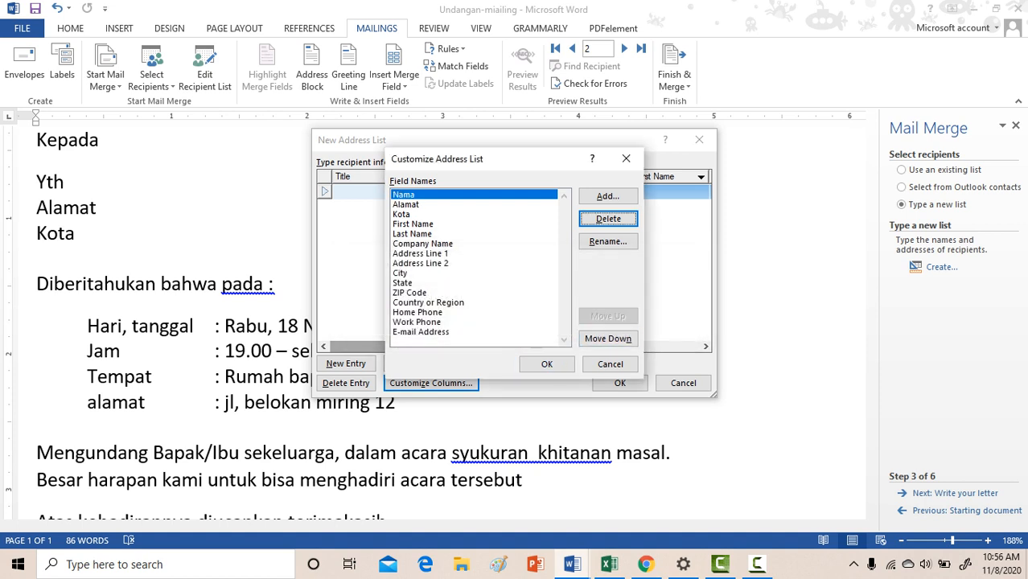
left_click(413, 223)
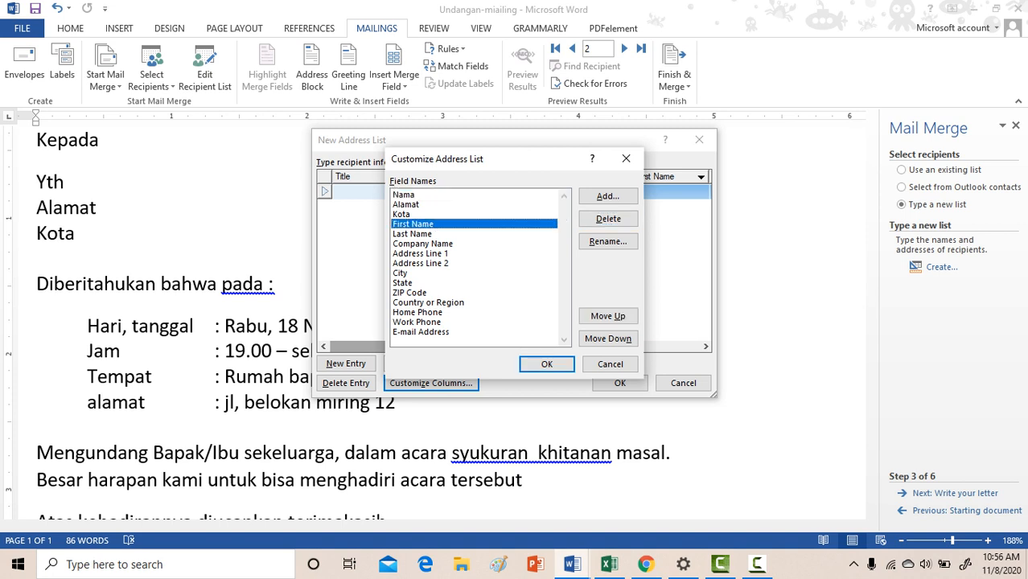
left_click(608, 219)
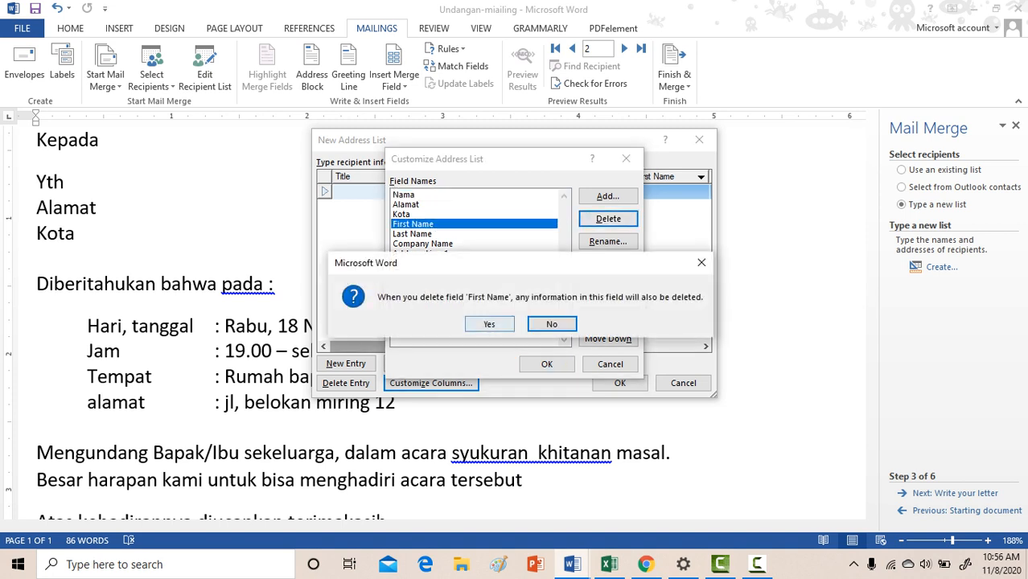
left_click(489, 323)
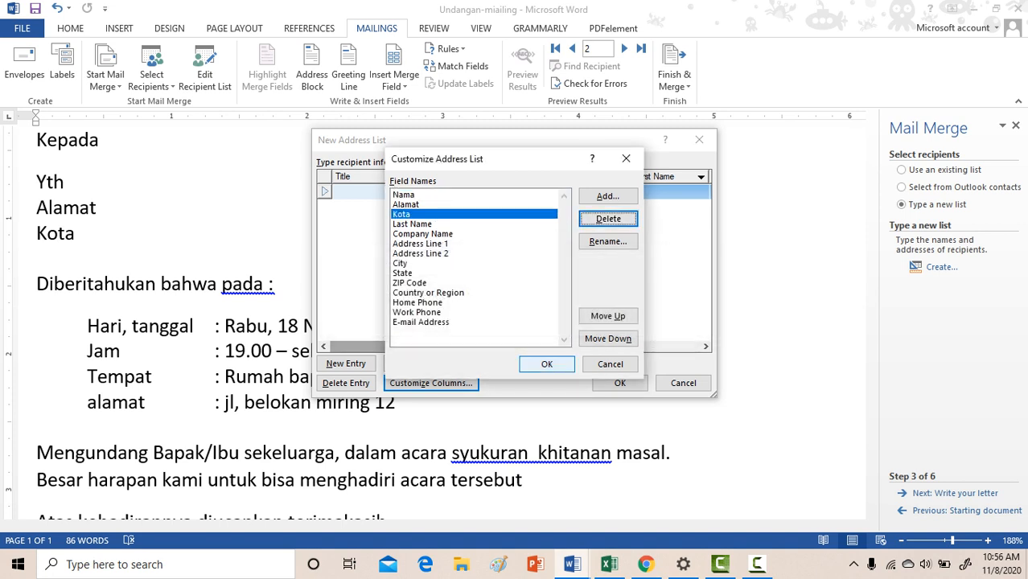
left_click(546, 363)
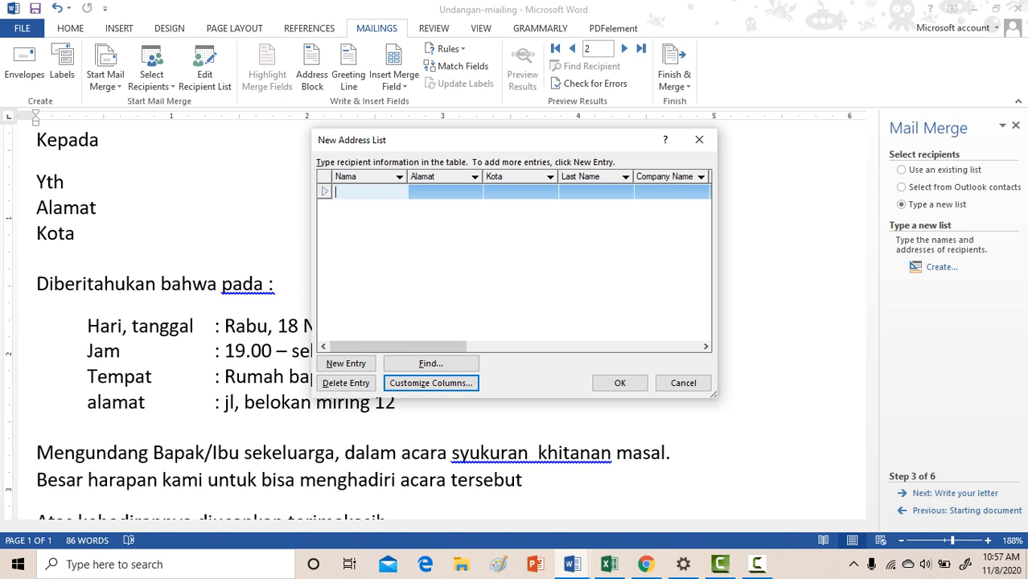
Step: Fill in the first entry with the recipient's name, street address and the city Yogya
type("Bagus")
key("Tab")
type("J")
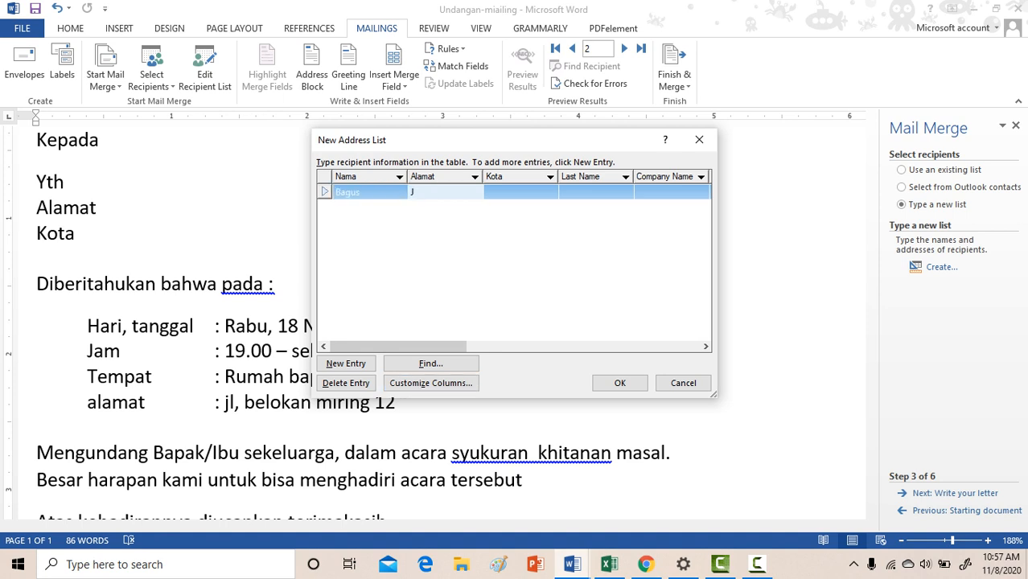
type("l. Belok kiri12")
key("Tab")
type("Yogya")
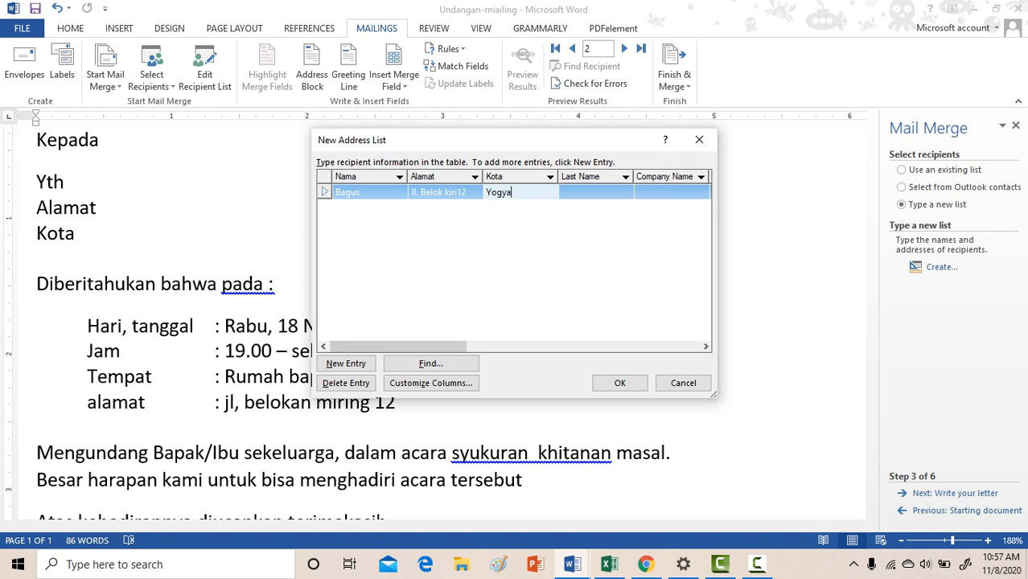
key("Return")
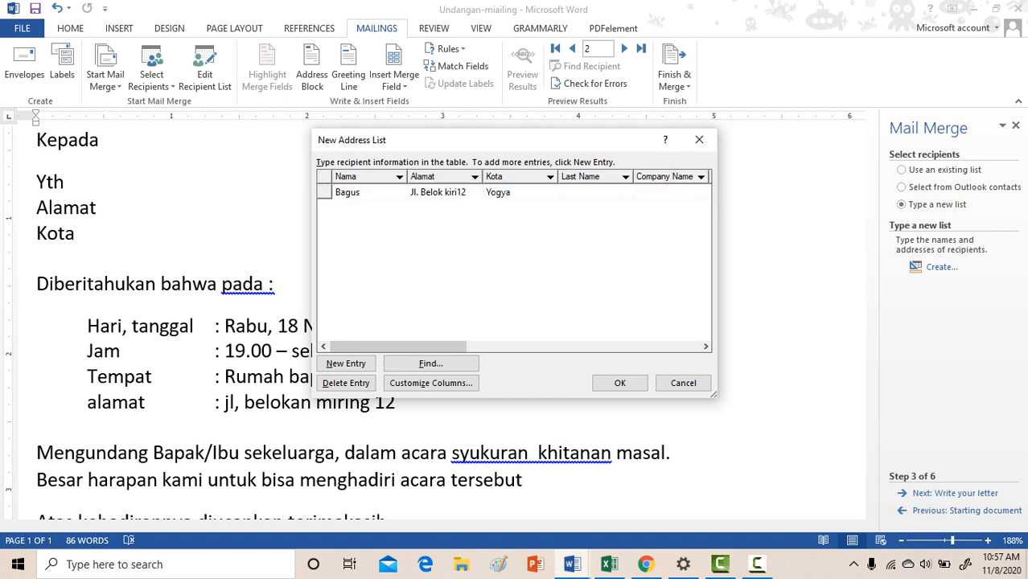
Step: Add a second entry with the recipient's name, street address and the city Sleman
left_click(346, 363)
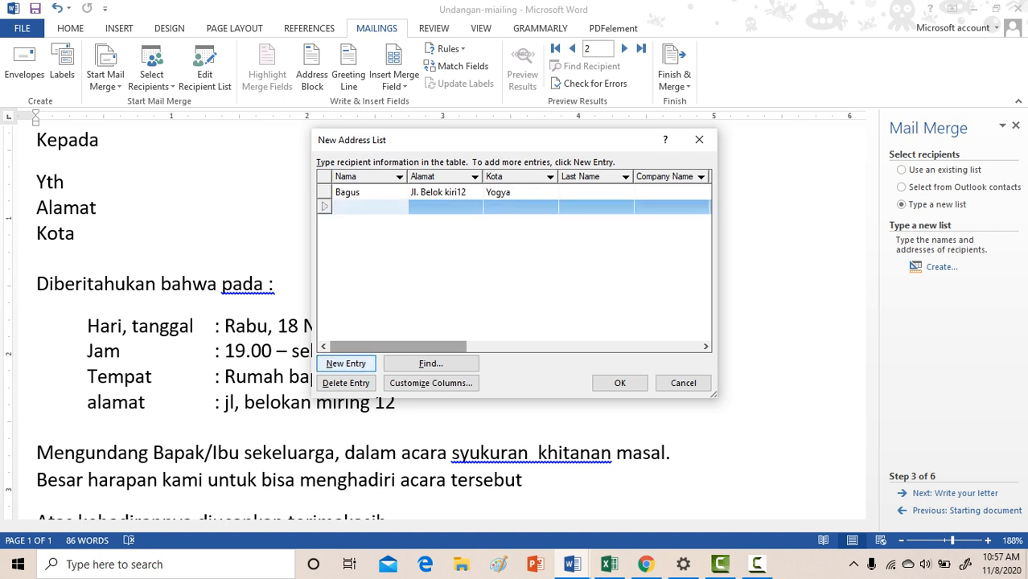
type("Ayu Tin Tong")
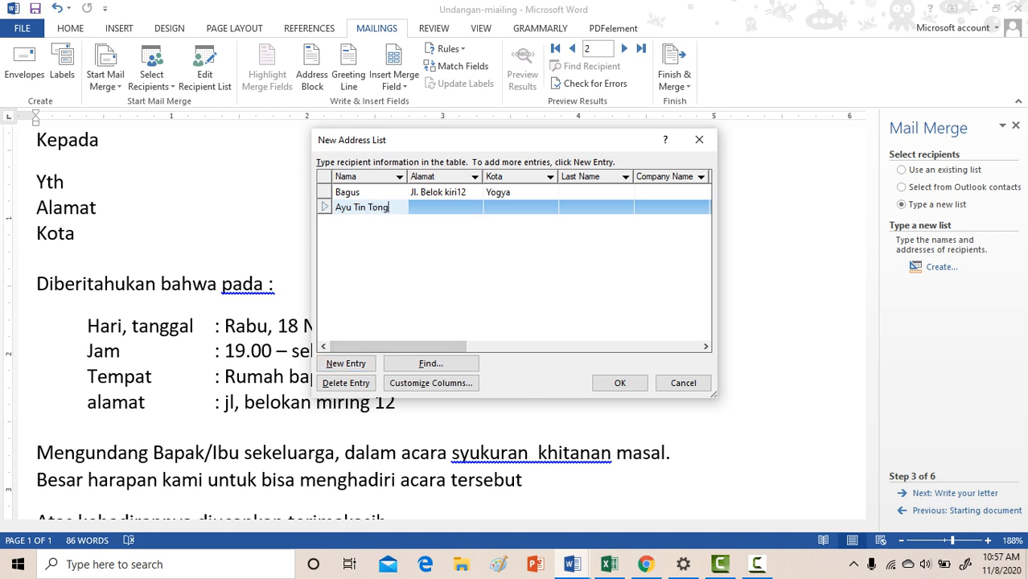
left_click(365, 206)
type("g")
key("Tab")
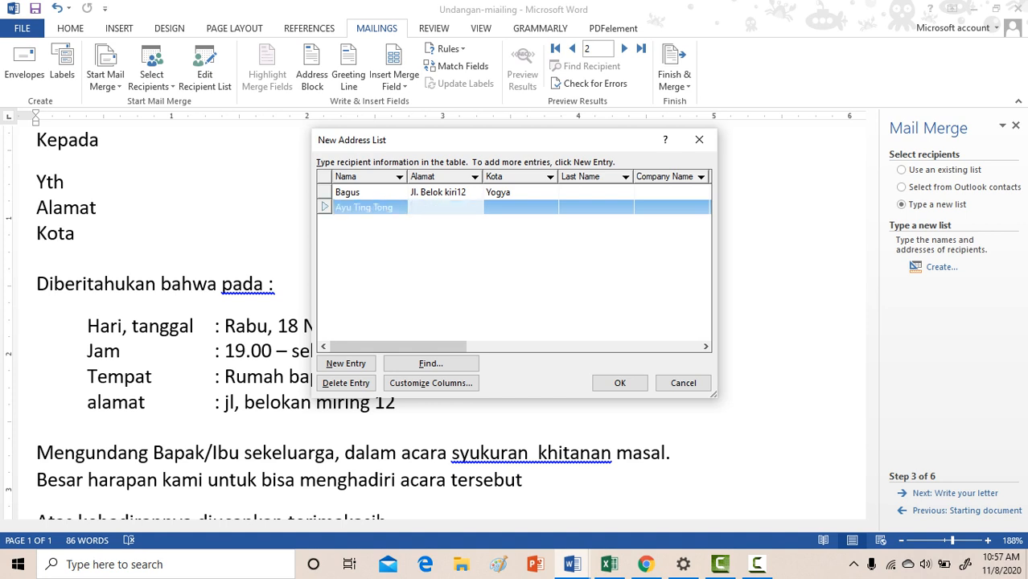
type("Jl. J")
key("BackSpace")
type("Buntu 1")
key("Tab")
type("S")
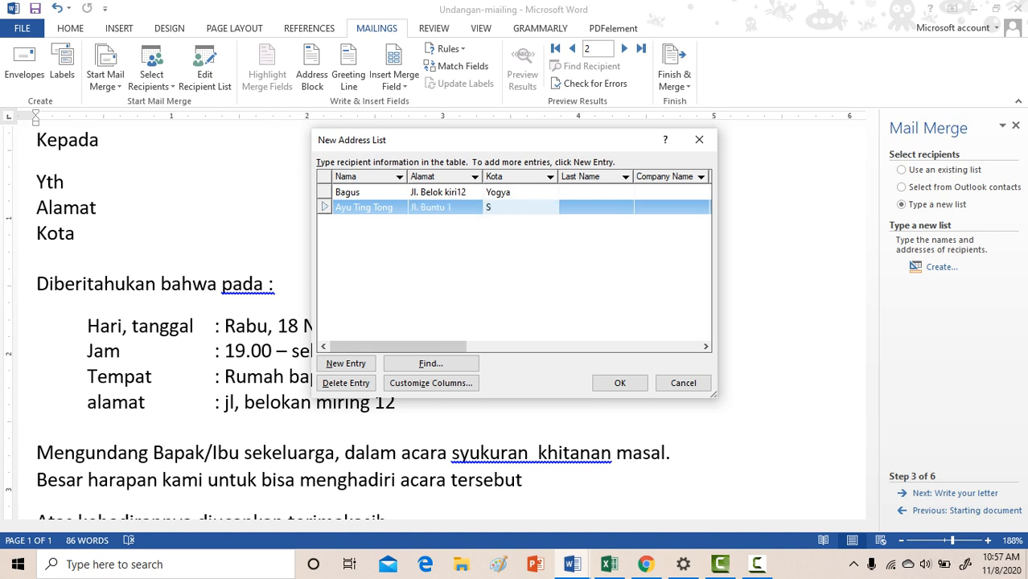
type("leman")
Step: Add a third entry with the recipient's name, street address and the city mBantul 22
left_click(346, 363)
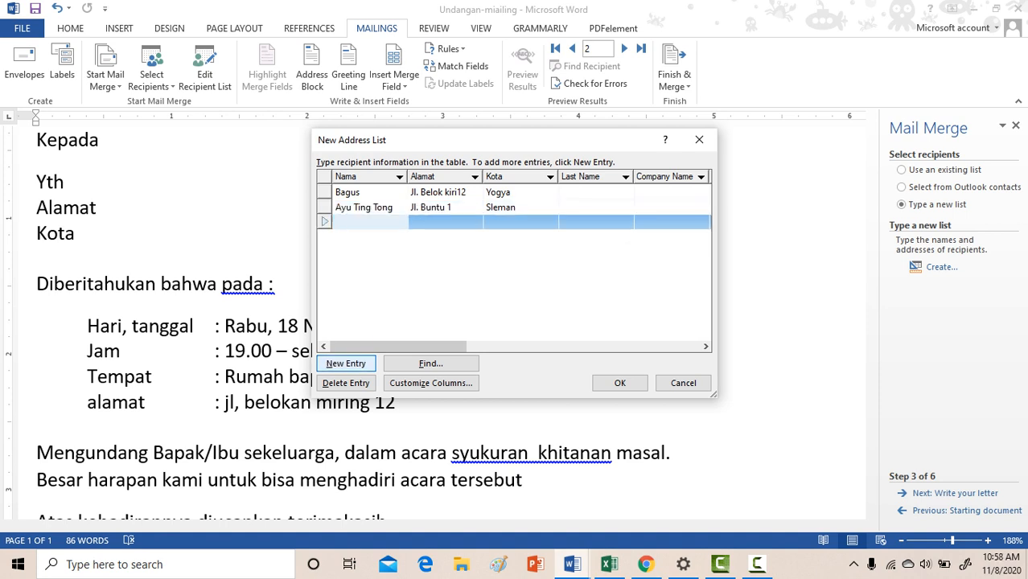
type("Panjul")
key("Tab")
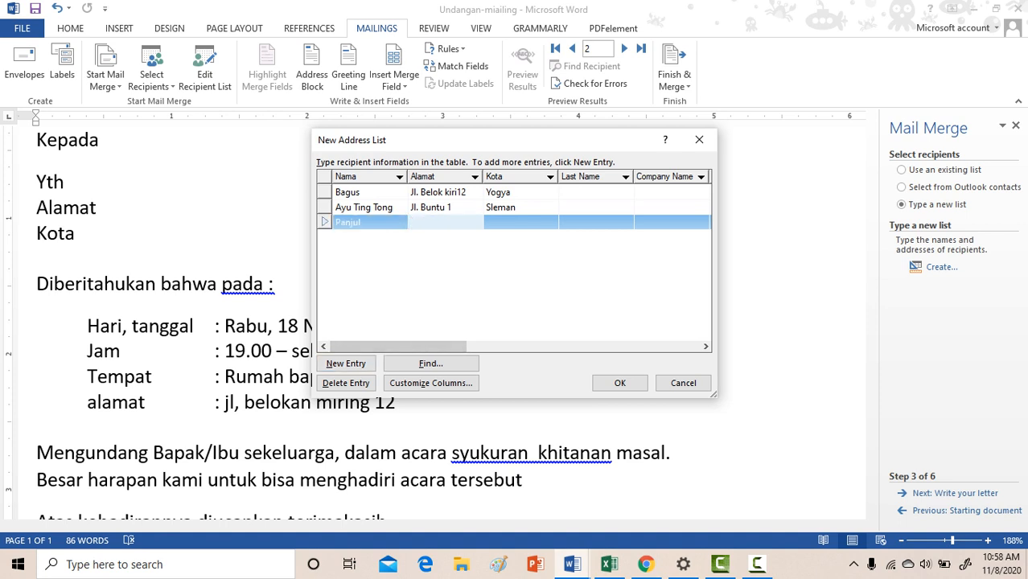
type("Jl. Berliku 12")
left_click(500, 207)
left_click(519, 222)
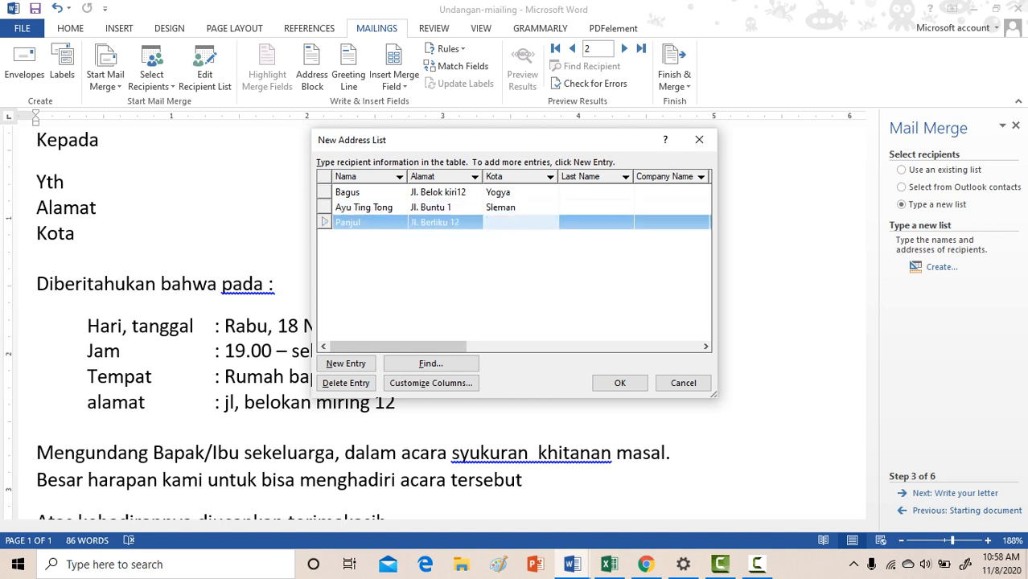
type("mBantul 22")
key("Return")
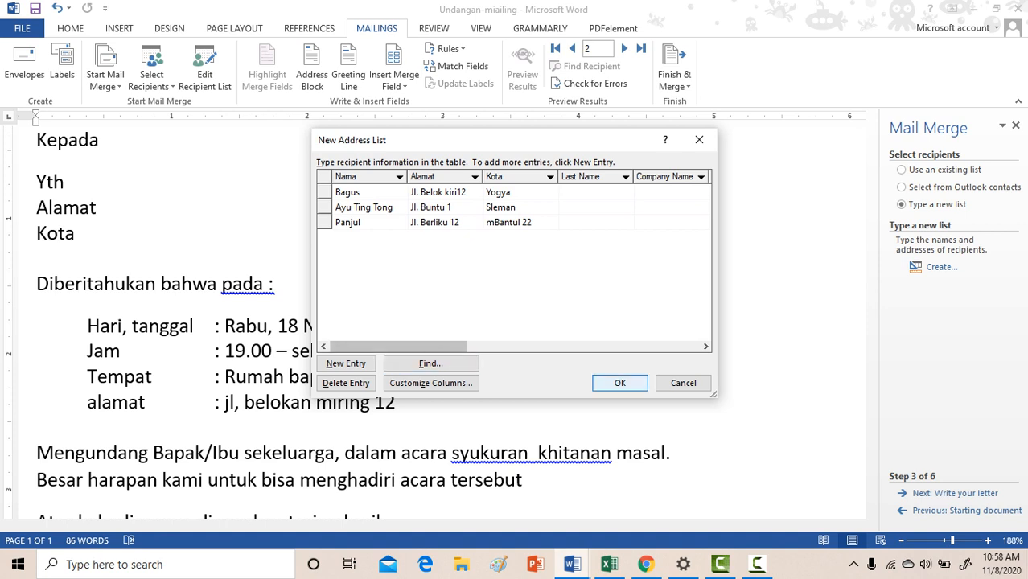
Step: Save the address list as "DBUndangan manten" in the TIK-Agroteknologi folder and accept all its entries as merge recipients
left_click(619, 382)
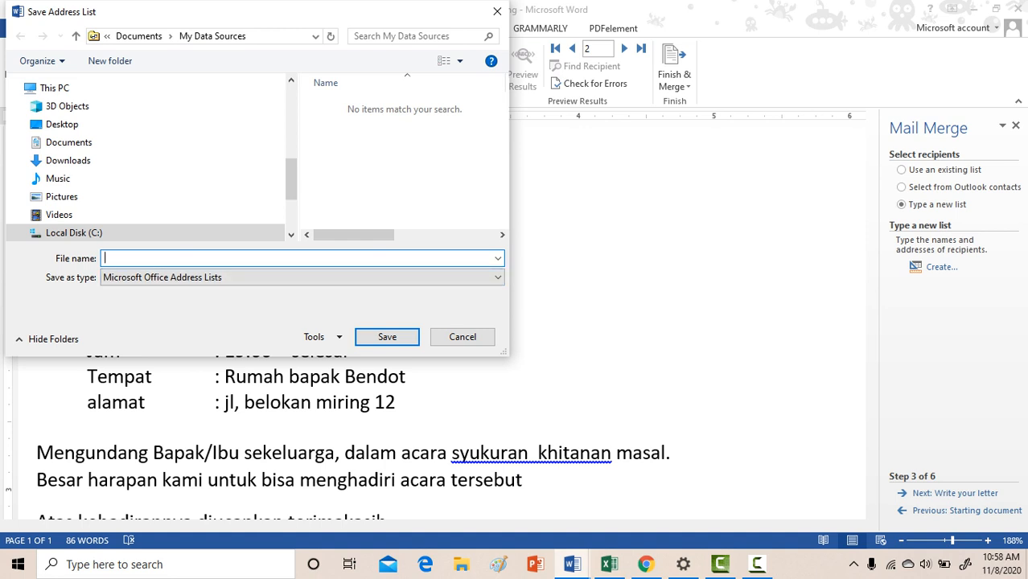
type("DBUndangan manteb")
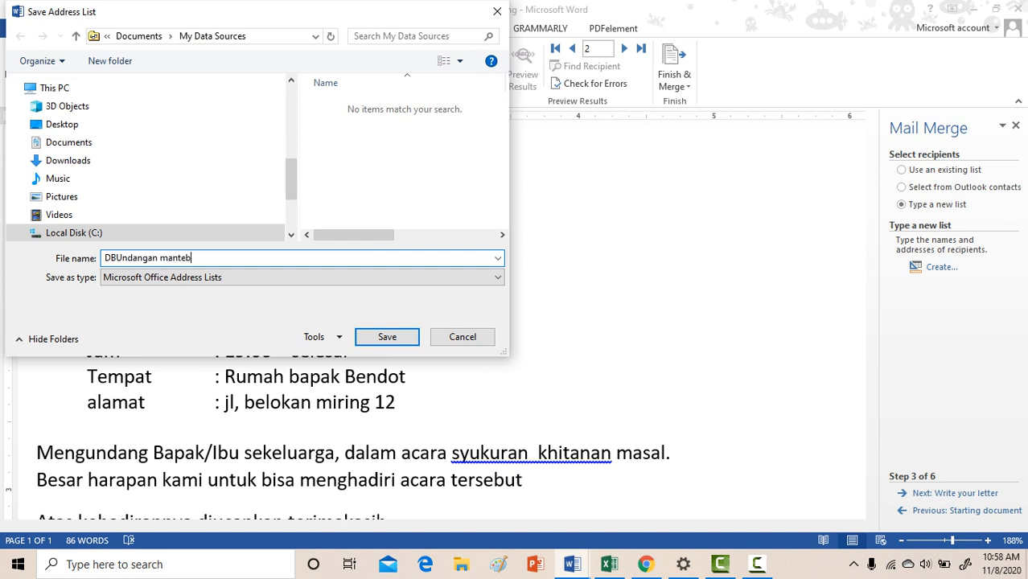
key("BackSpace")
type("n")
scroll(145, 178, "up", 4)
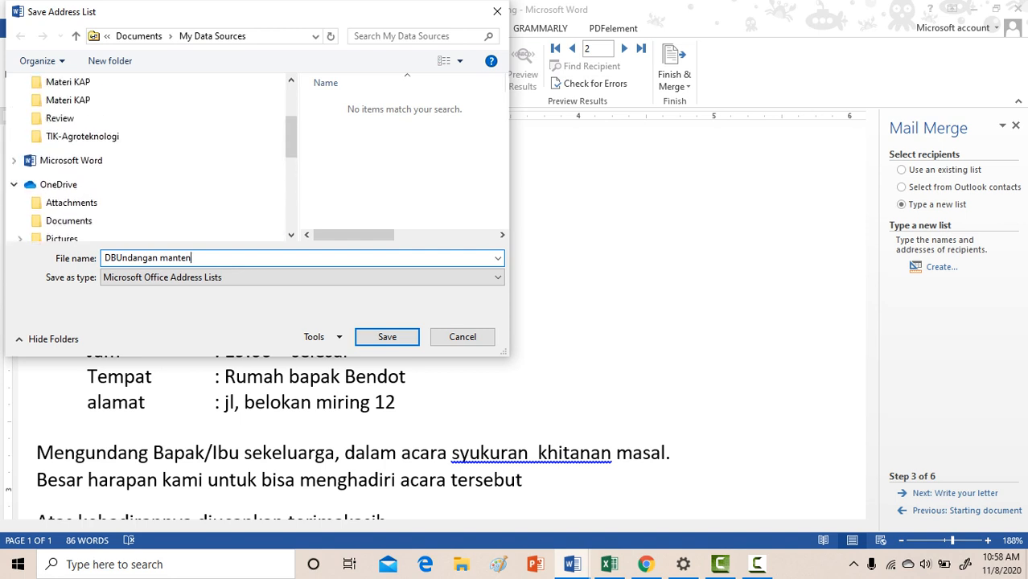
left_click(82, 154)
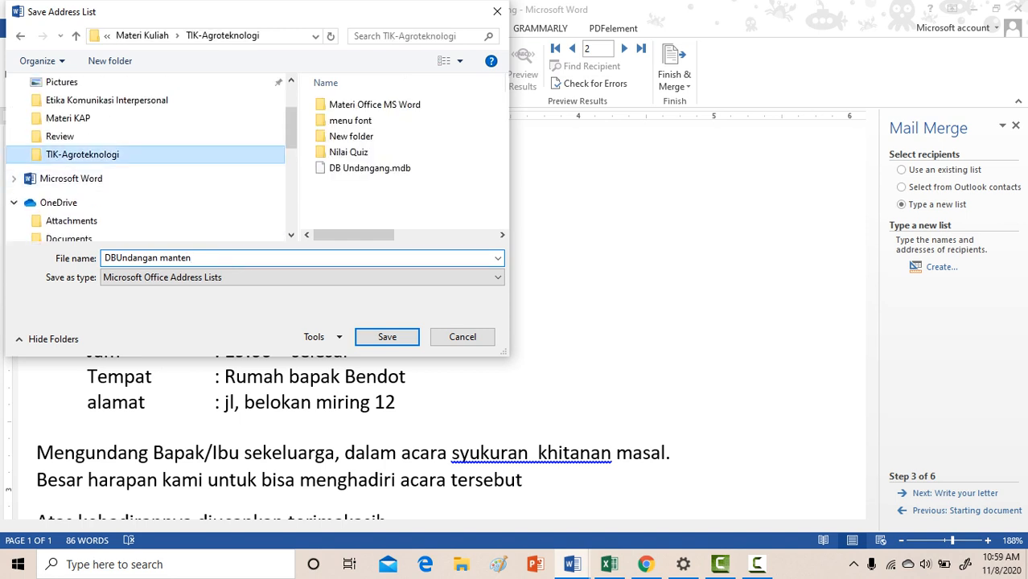
key("Tab")
key("Tab")
key("Tab")
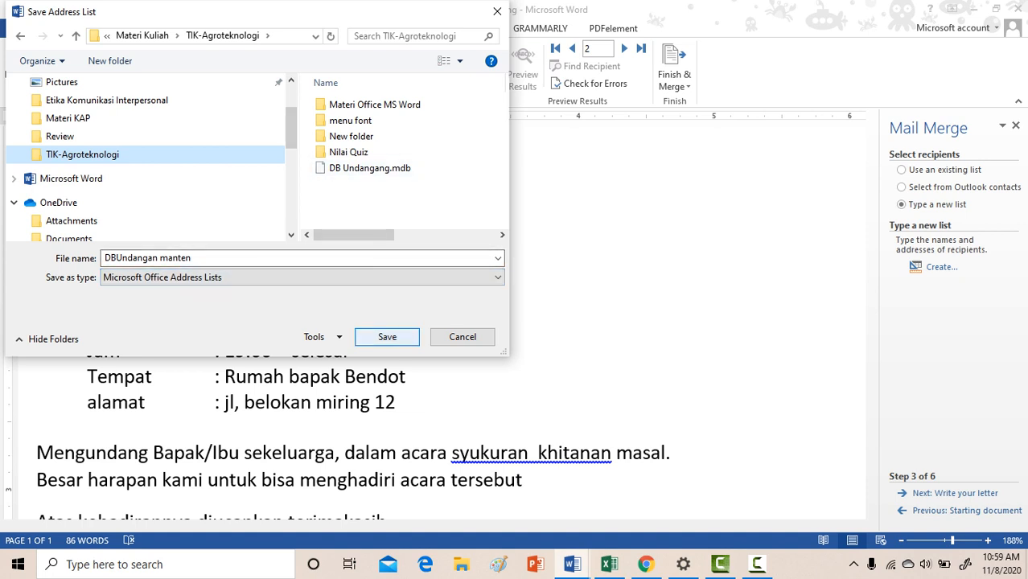
key("Tab")
key("Tab")
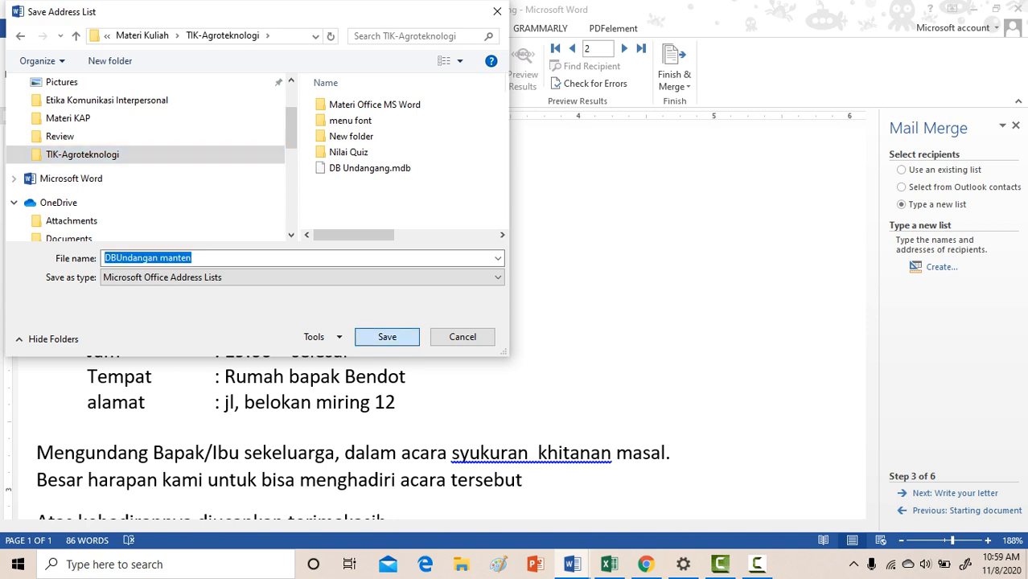
key("Return")
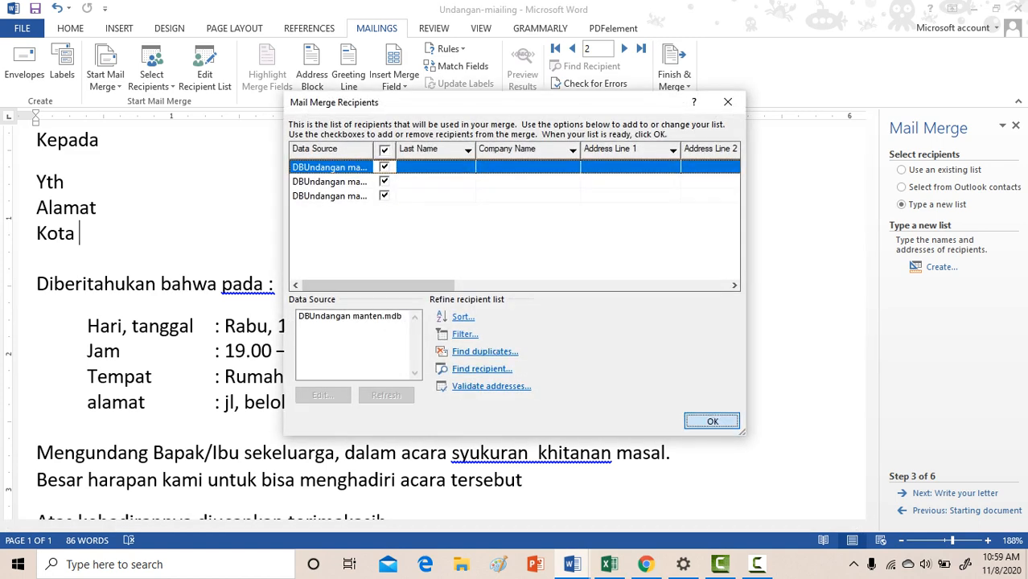
key("Return")
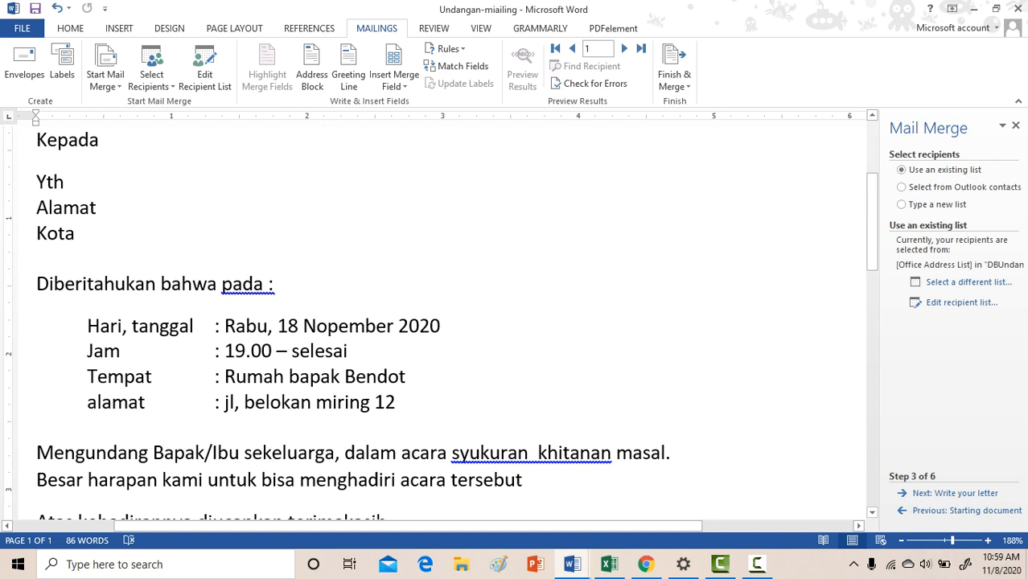
scroll(440, 320, "up", 3)
left_click(69, 317)
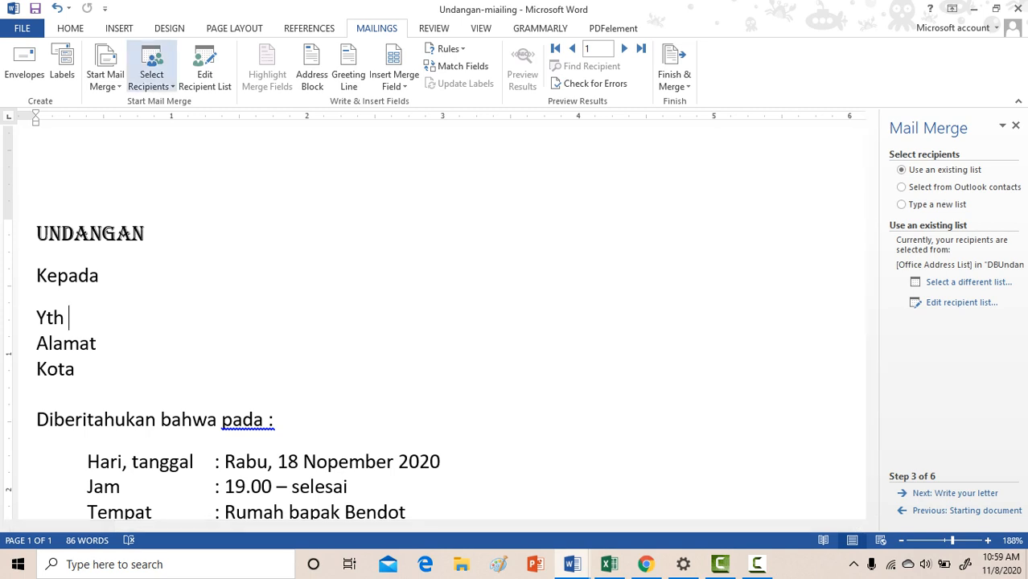
left_click(151, 79)
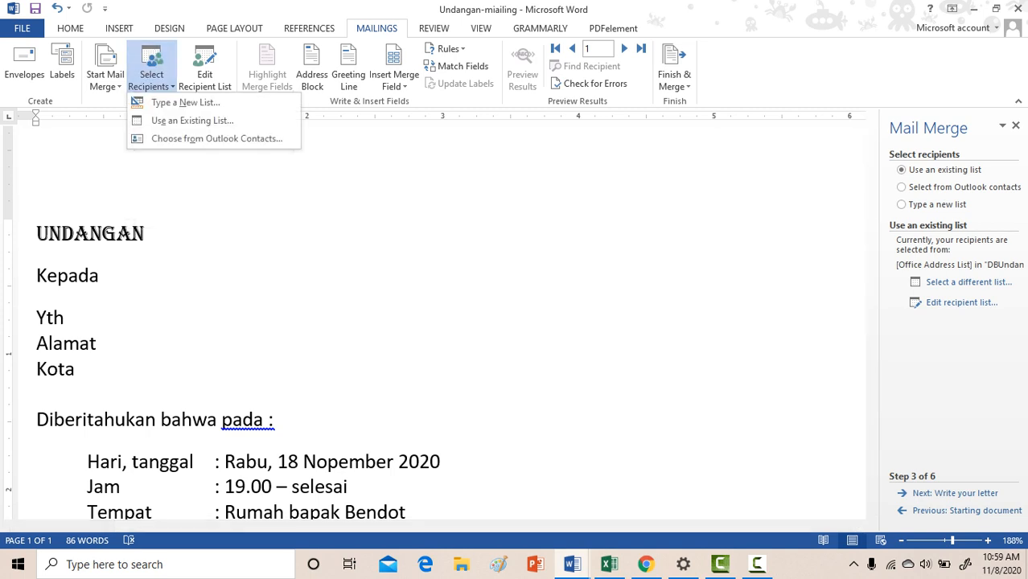
left_click(204, 79)
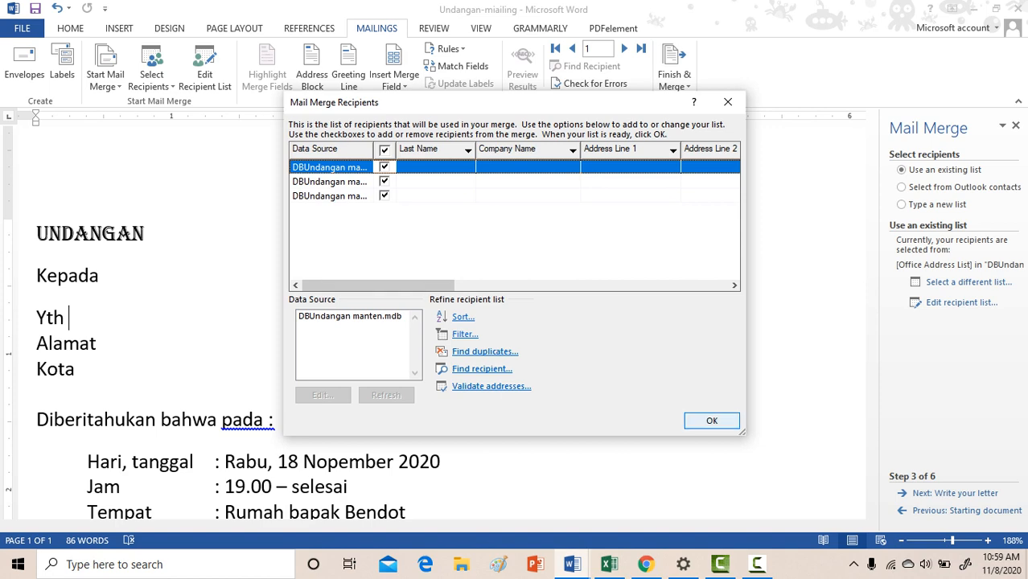
left_click(712, 421)
left_click(105, 78)
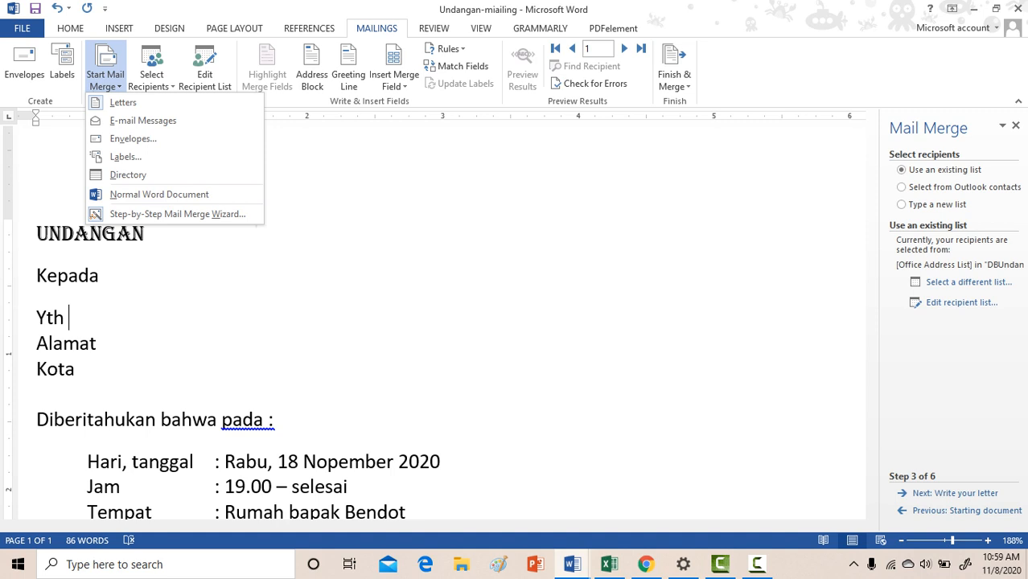
key("Escape")
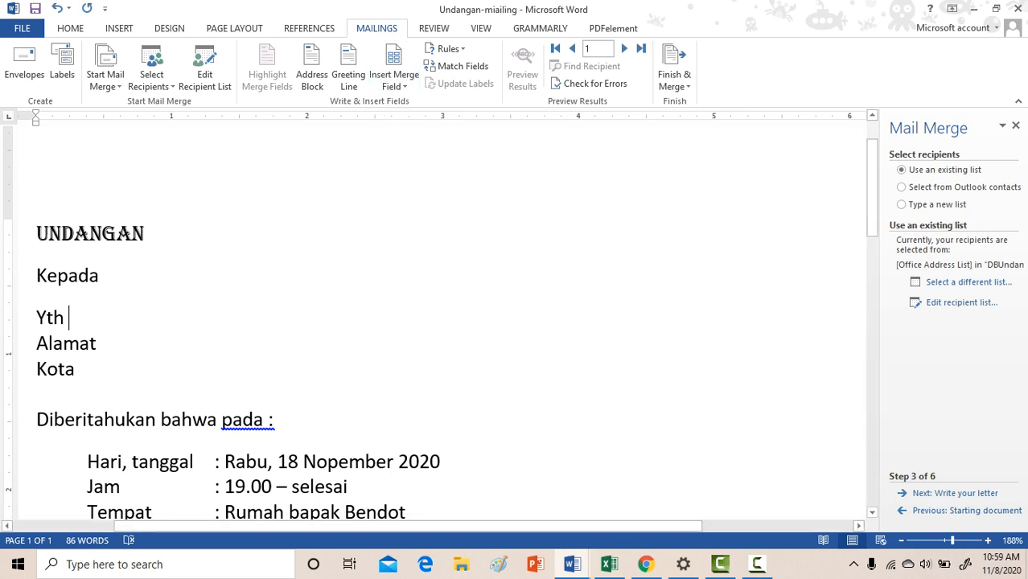
Step: Insert the Nama merge field after "Yth" and switch off the results preview to show the field code
left_click(79, 369)
left_click(69, 317)
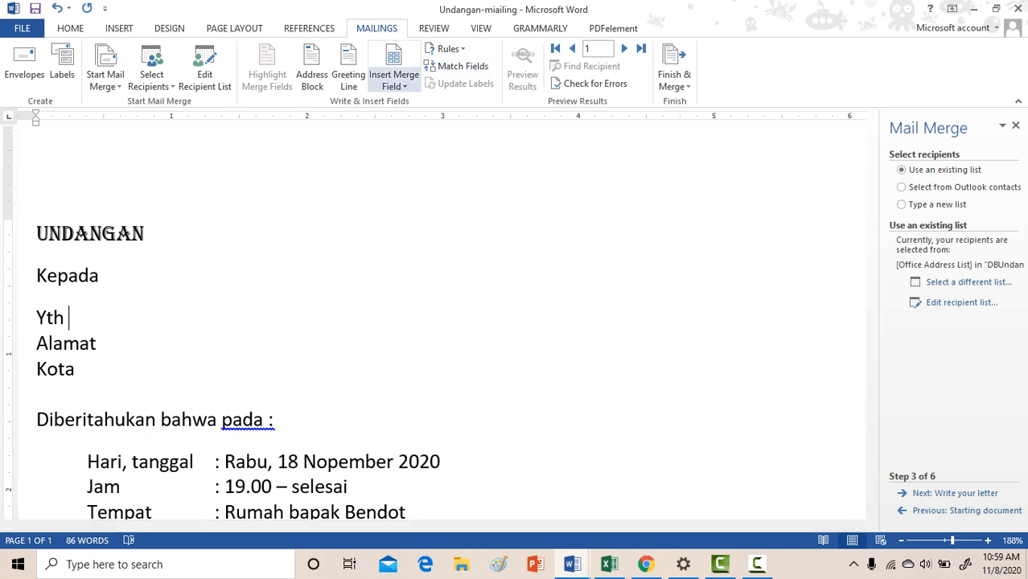
left_click(394, 85)
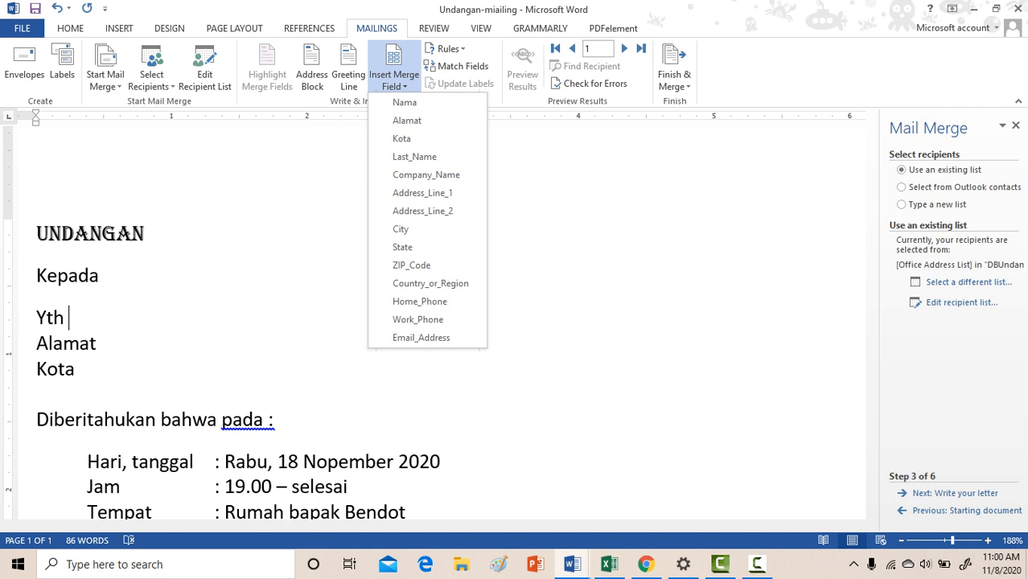
left_click(404, 102)
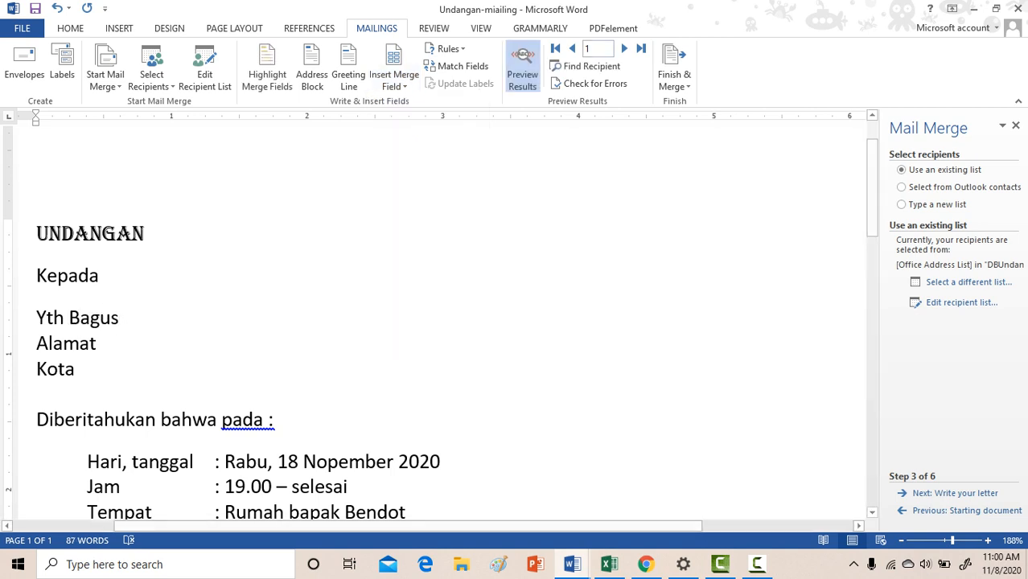
left_click(522, 69)
Step: Insert the Alamat merge field after "Alamat" and the Kota merge field after "Kota"
left_click(101, 343)
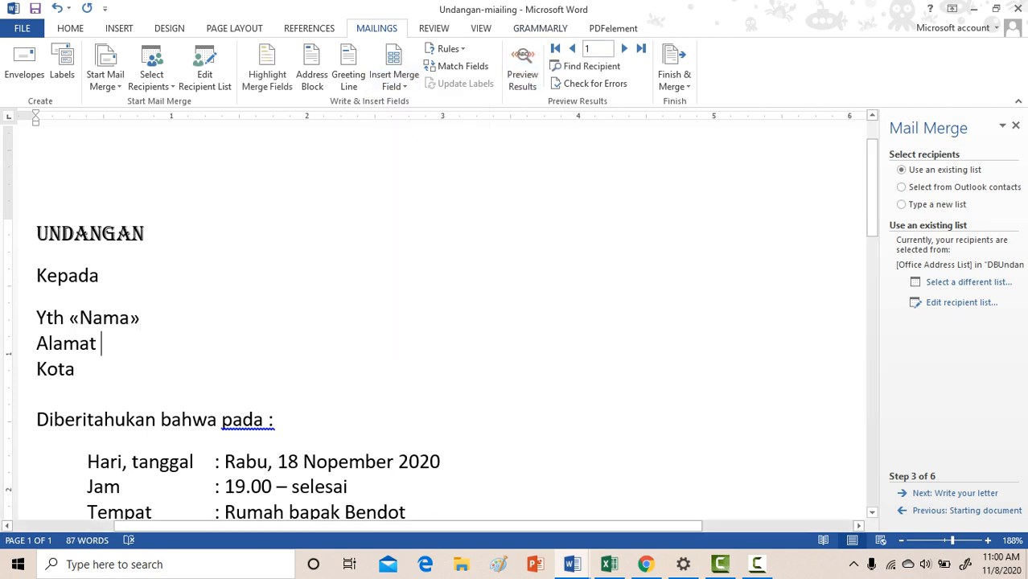
left_click(394, 74)
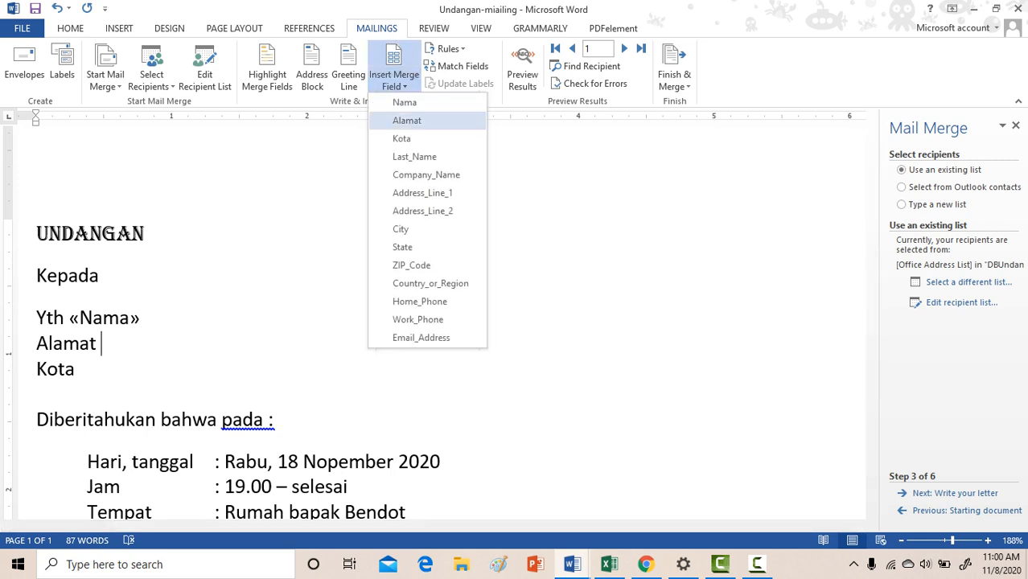
left_click(407, 120)
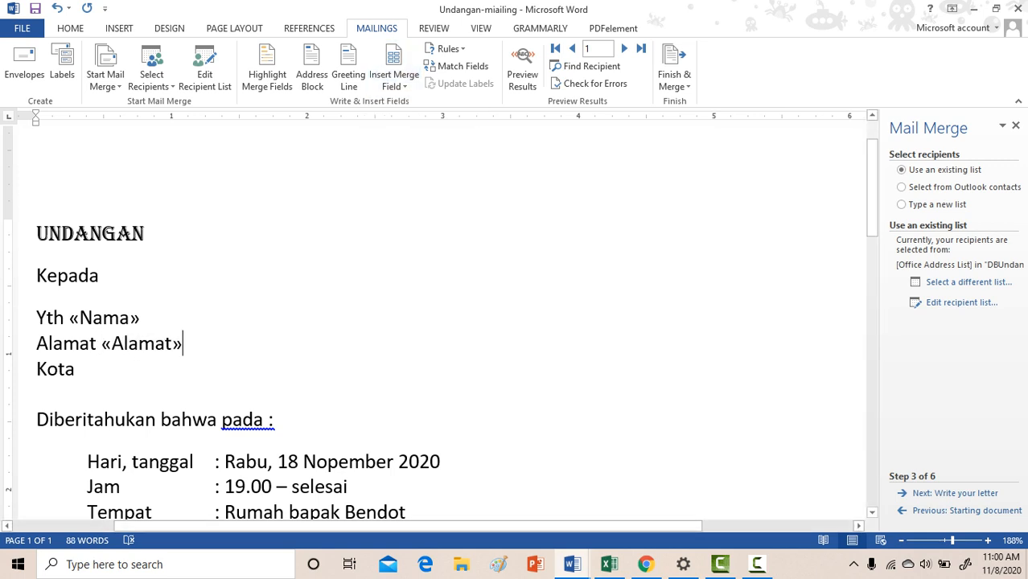
left_click(75, 369)
left_click(394, 74)
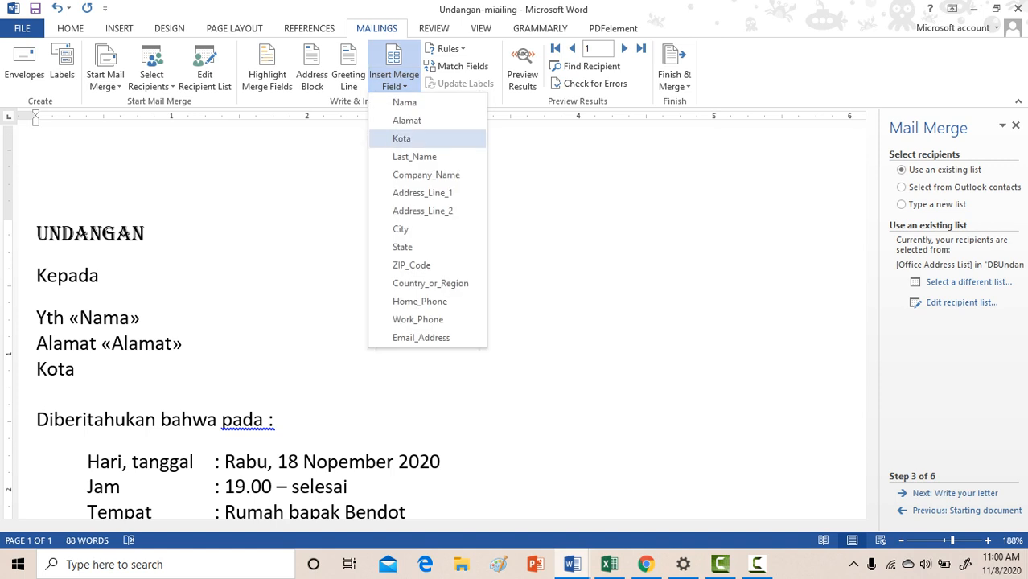
left_click(402, 138)
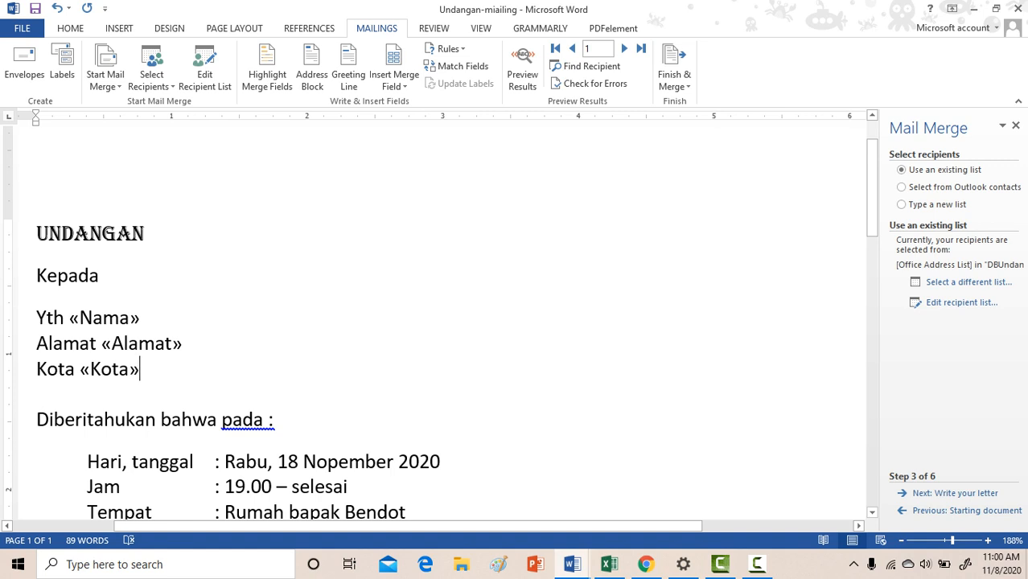
Step: Preview the merged invitation for each recipient, from the first through the third record
left_click_drag(36, 318, 144, 370)
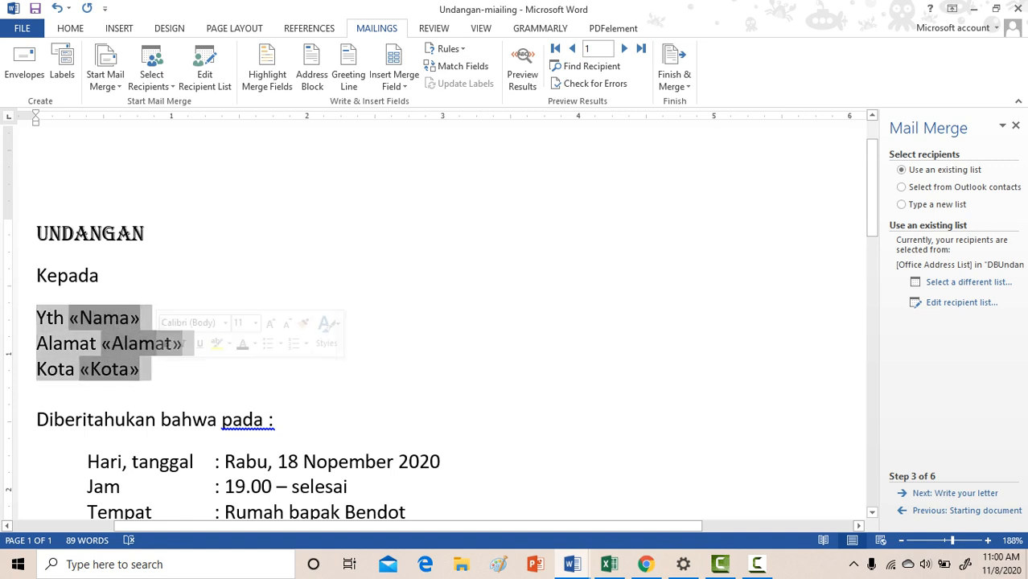
left_click(141, 318)
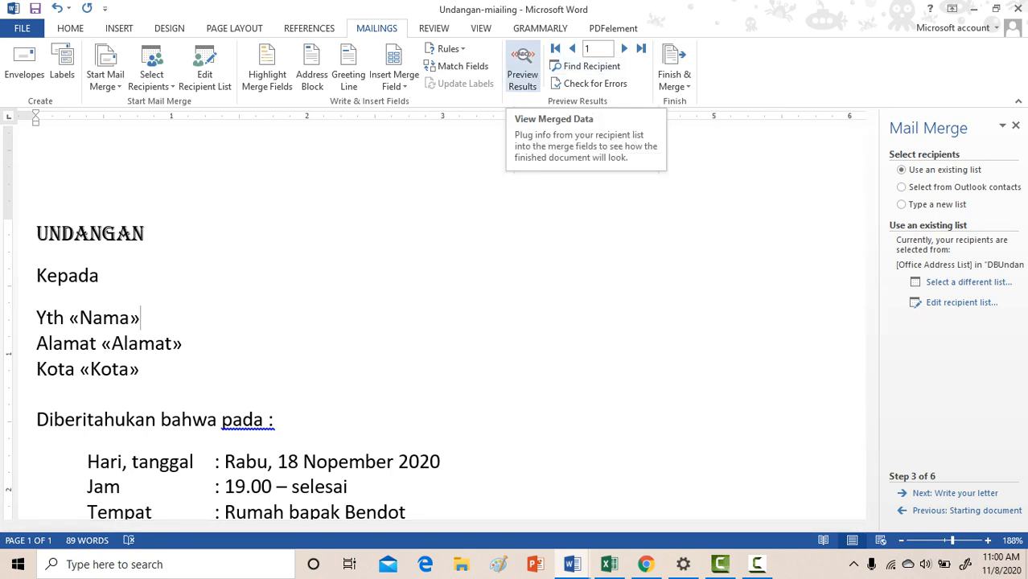
left_click(521, 71)
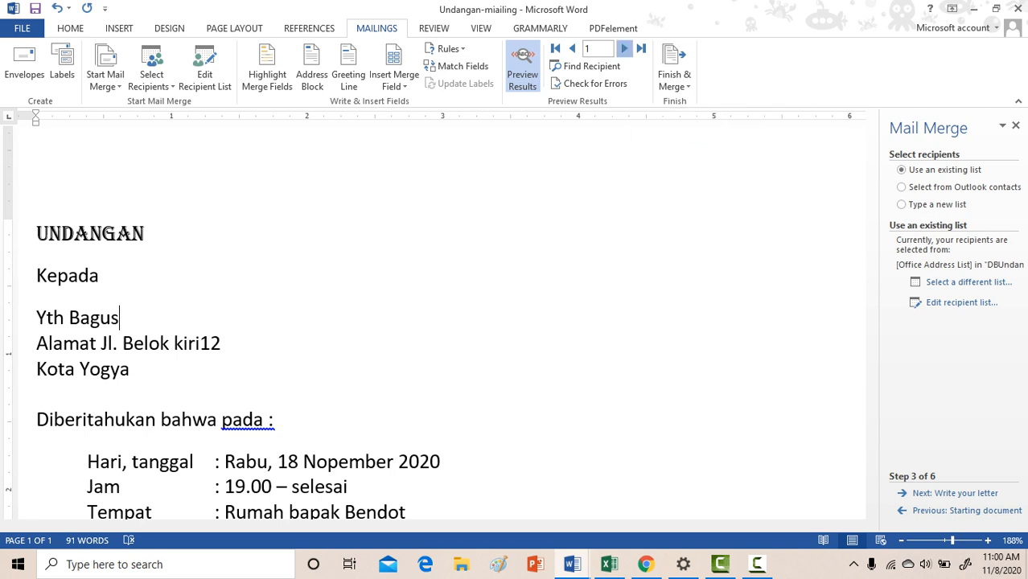
left_click(624, 49)
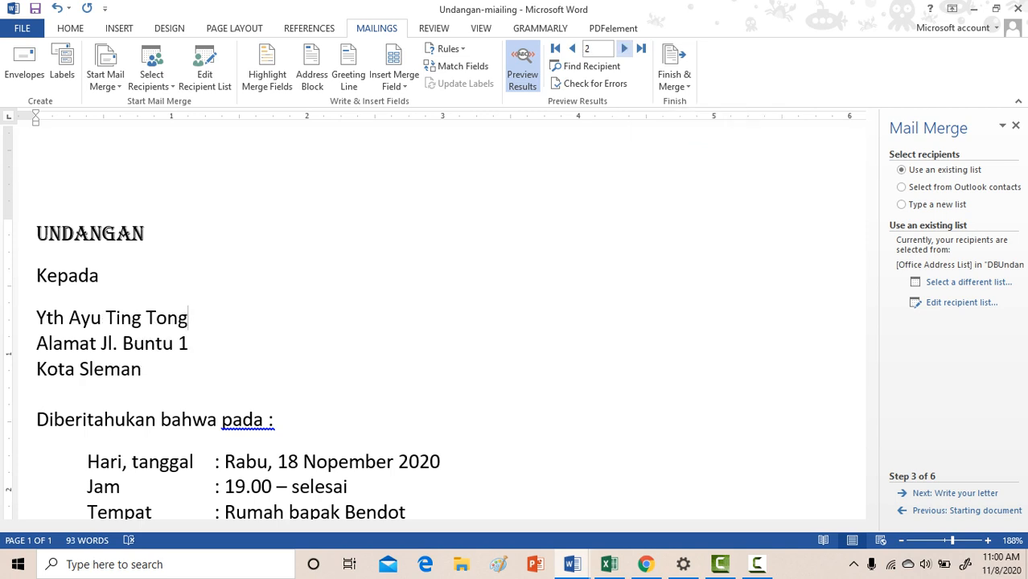
left_click(623, 49)
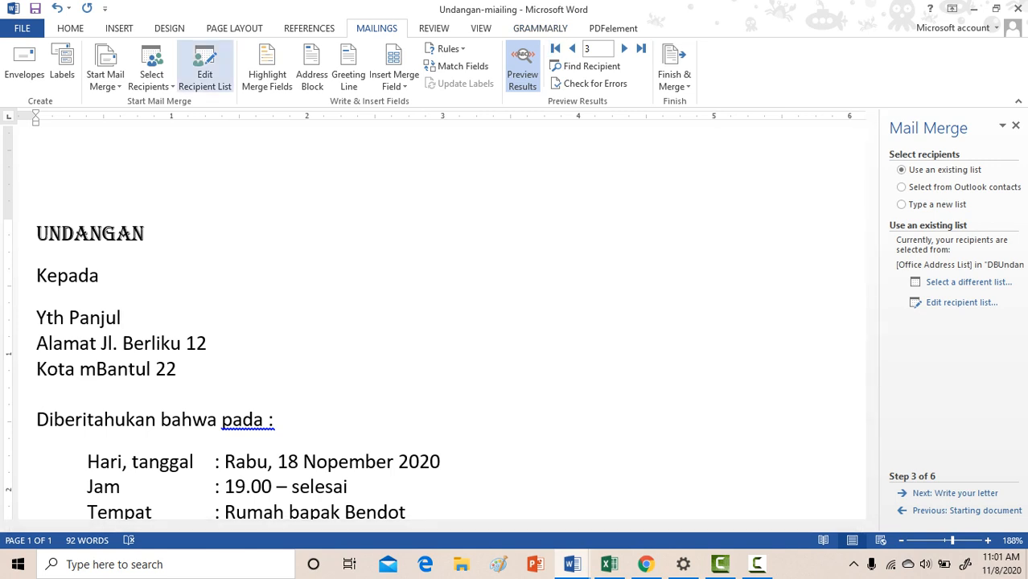
Step: Examine the entries in the DBUndangan manten.mdb data source and close the recipient list without editing them
left_click(204, 68)
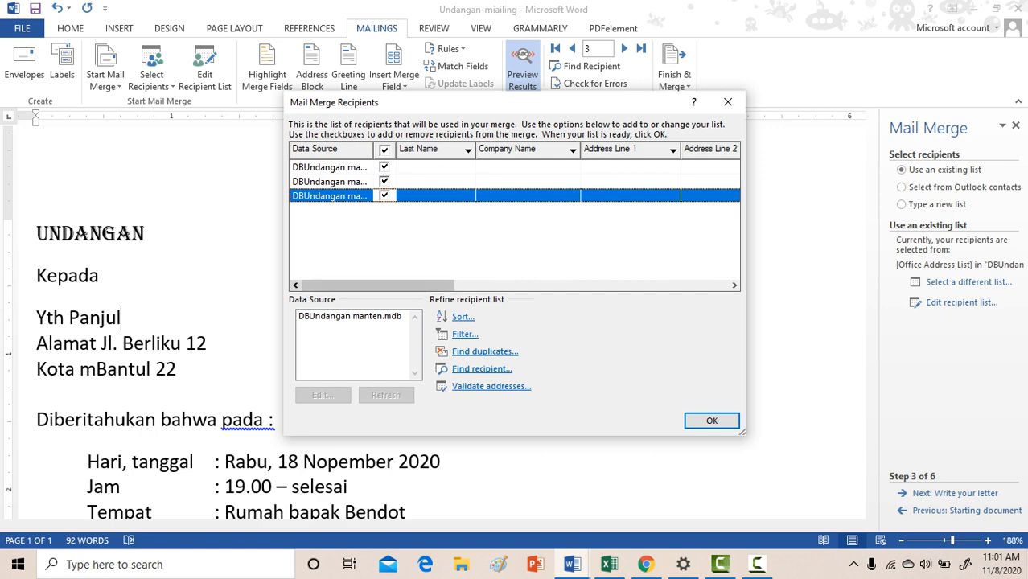
left_click(350, 316)
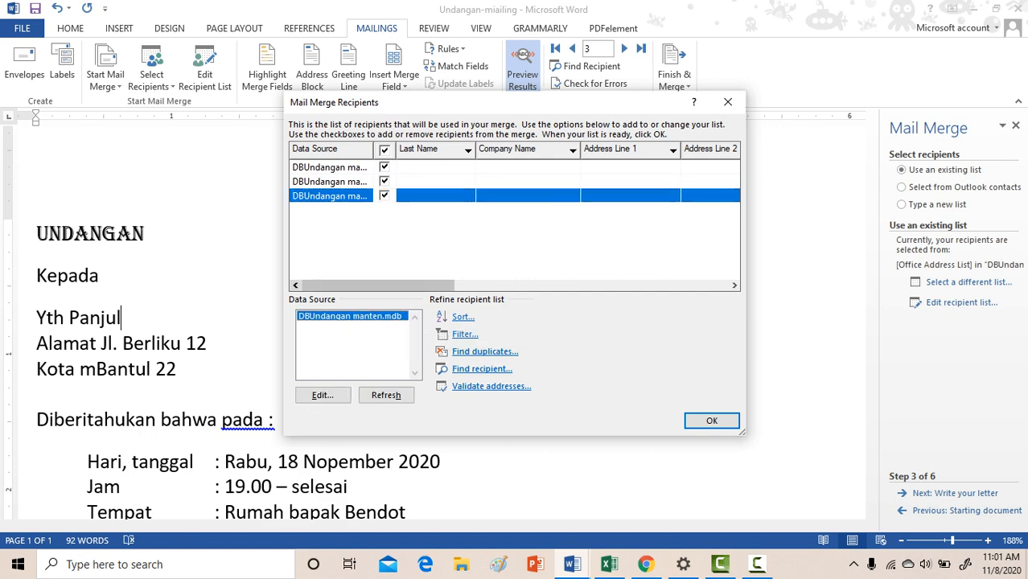
left_click(322, 395)
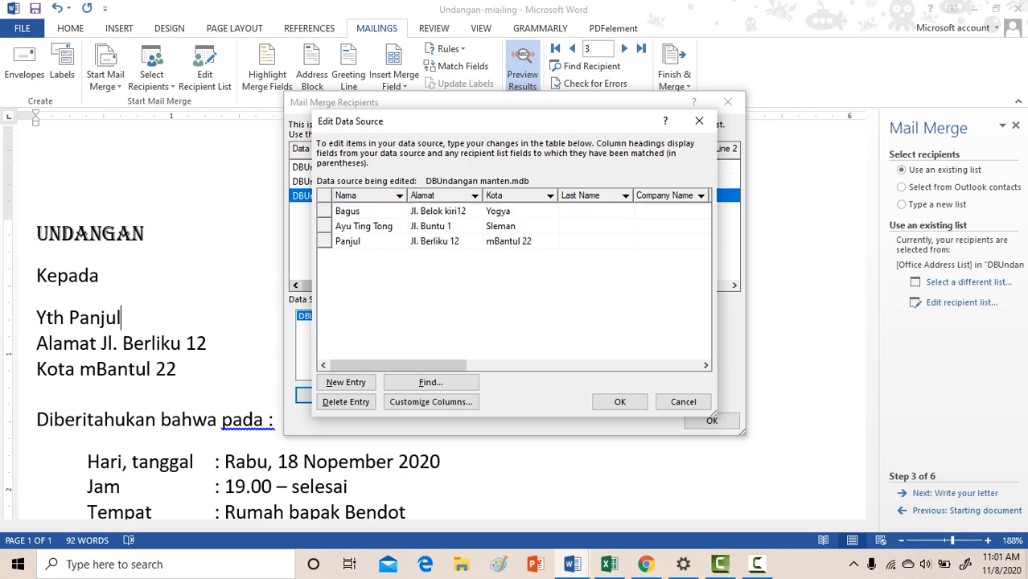
left_click(682, 401)
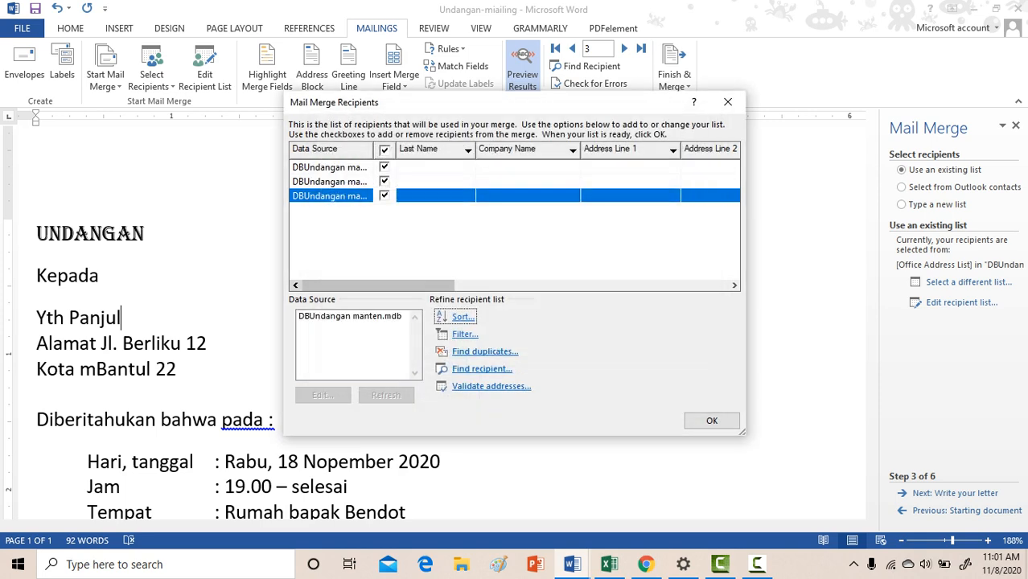
left_click(711, 420)
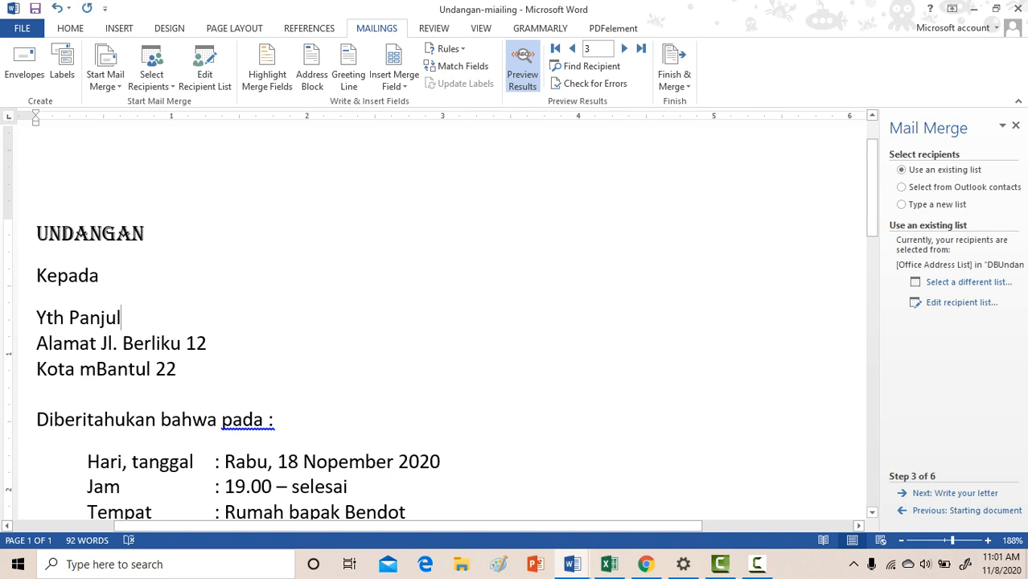
Step: Reopen the recipient list, look through the DBUndangan manten.mdb records in its data source editor, and leave them unedited
left_click(204, 69)
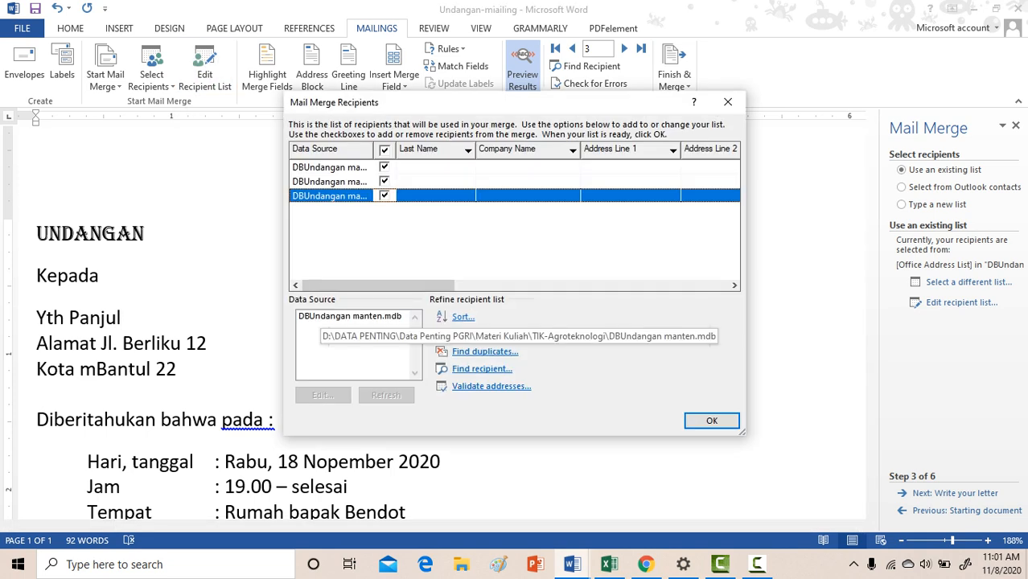
left_click(322, 316)
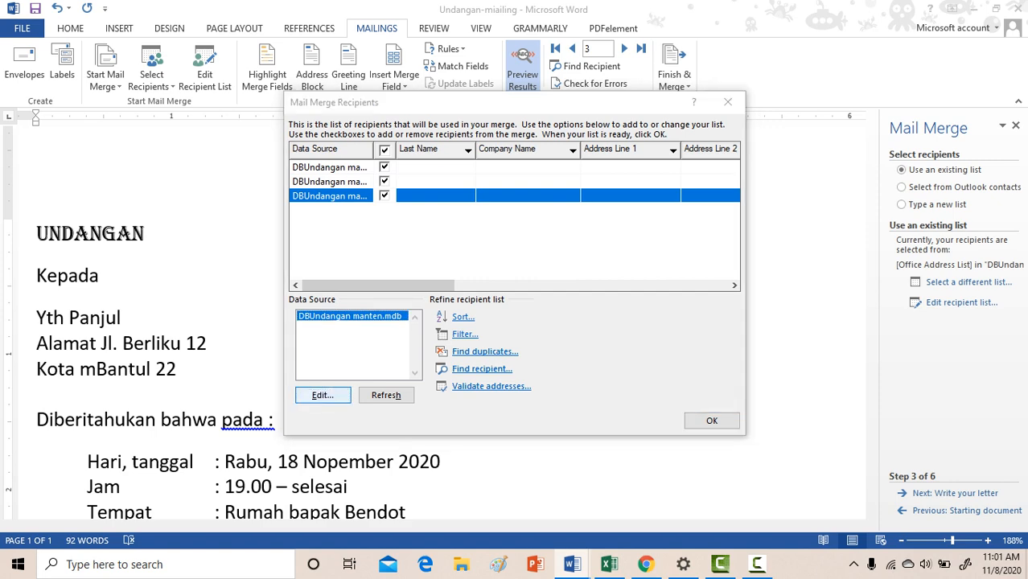
left_click(321, 394)
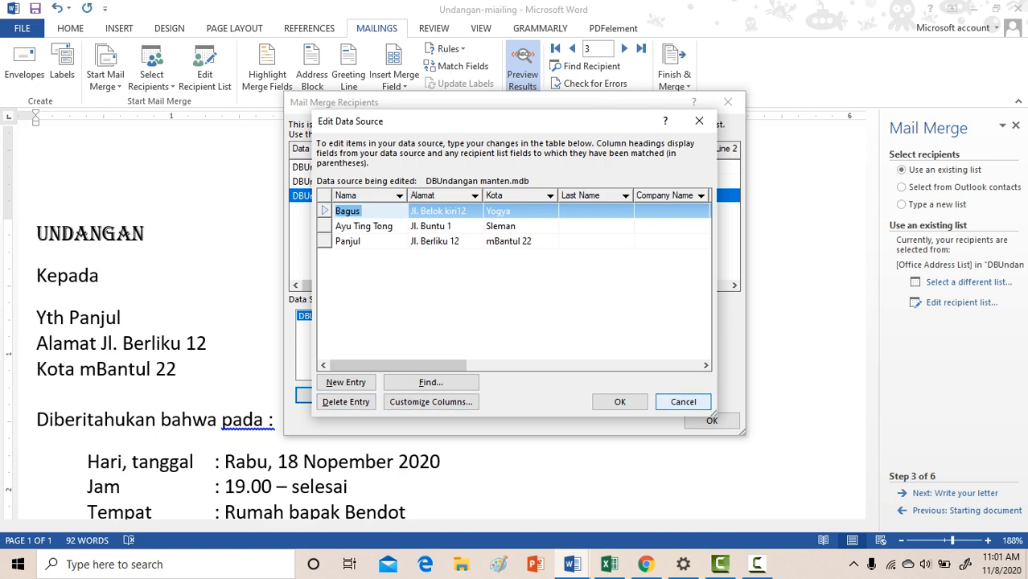
left_click(683, 401)
left_click(710, 421)
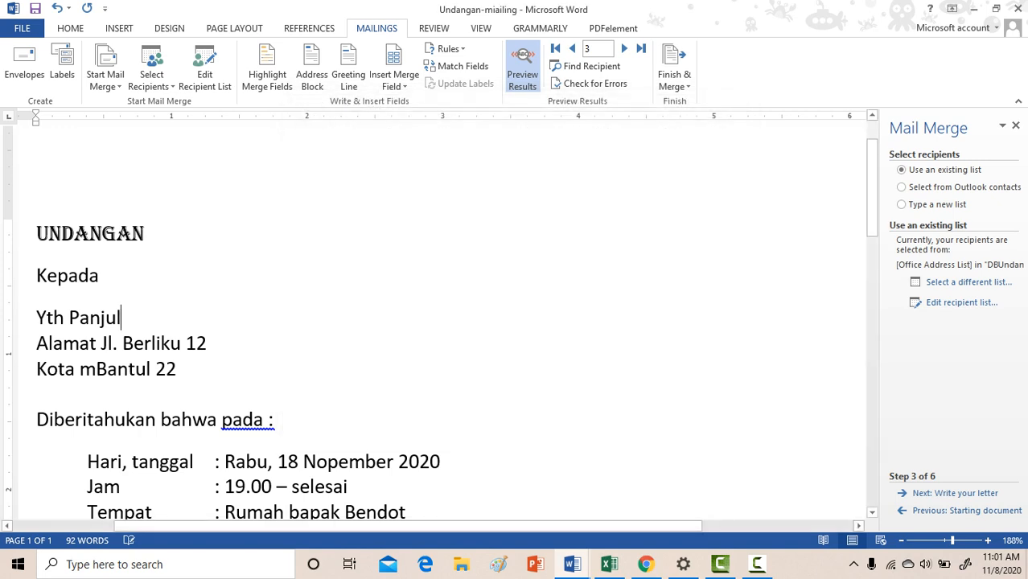
Step: Delete the merge fields after "Yth", "Alamat" and "Kota" in the invitation, leaving only the labels
left_click(69, 318)
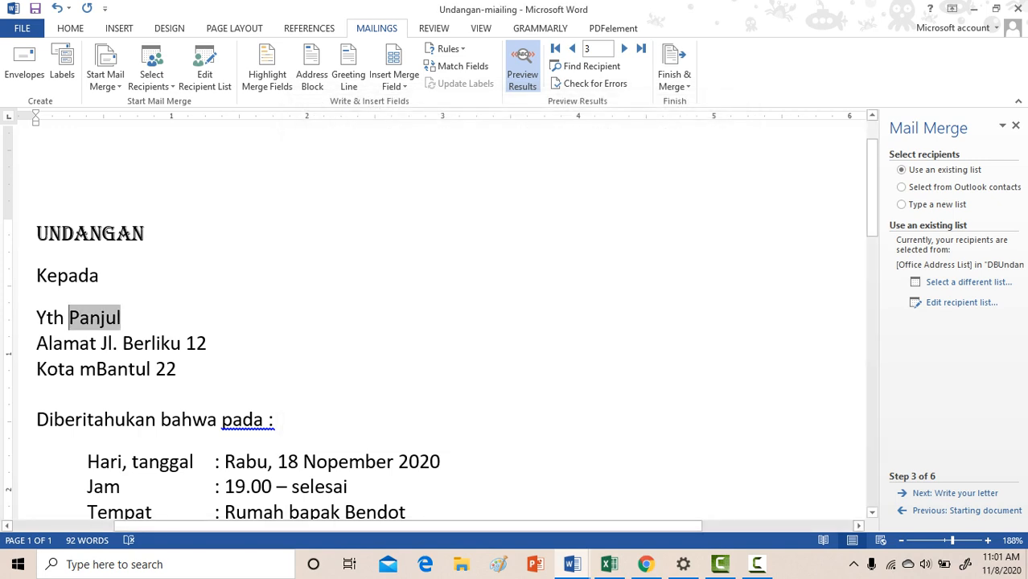
key("Delete")
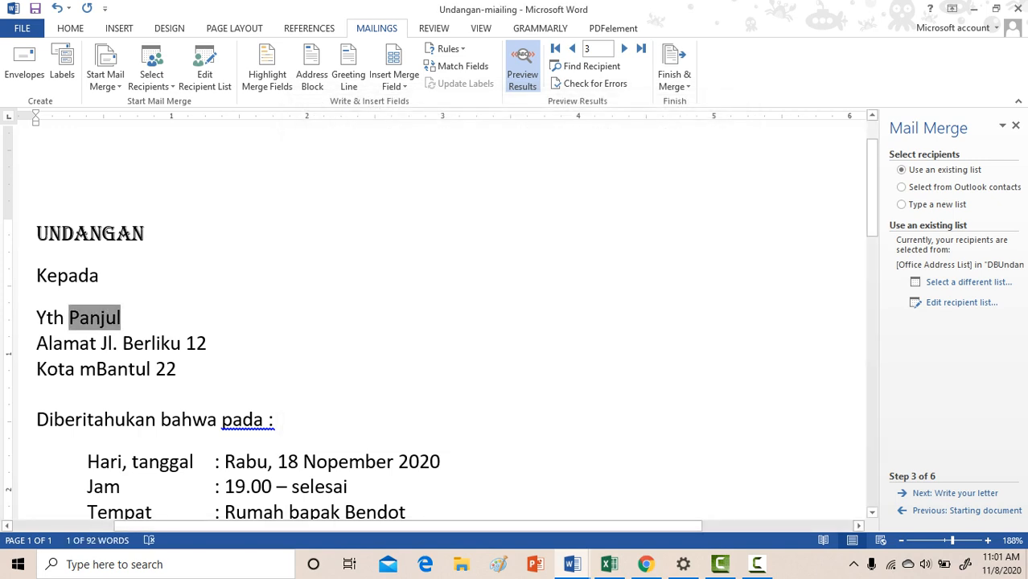
key("Delete")
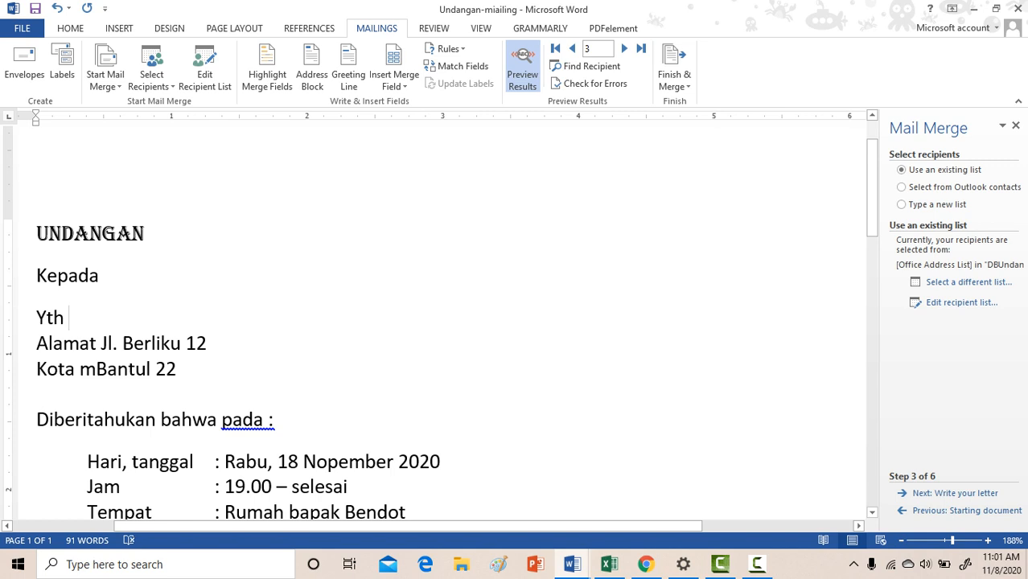
left_click(207, 343)
key("BackSpace")
key("BackSpace")
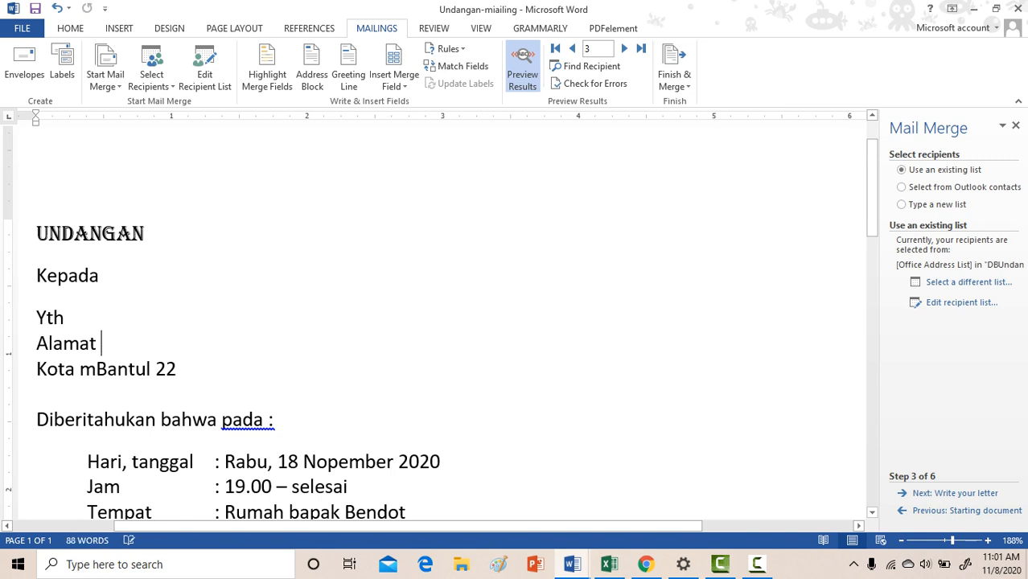
left_click(176, 368)
key("BackSpace")
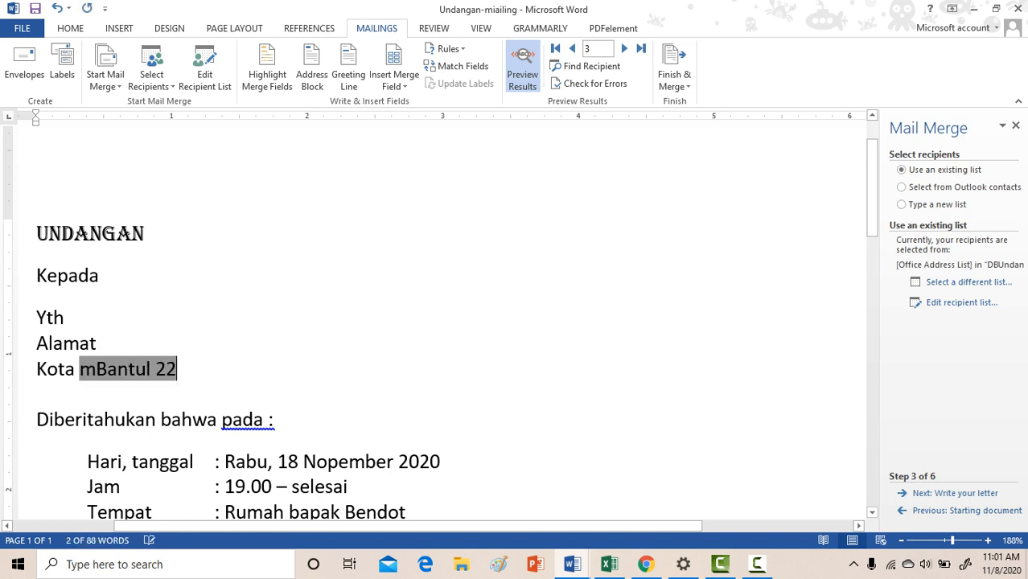
key("BackSpace")
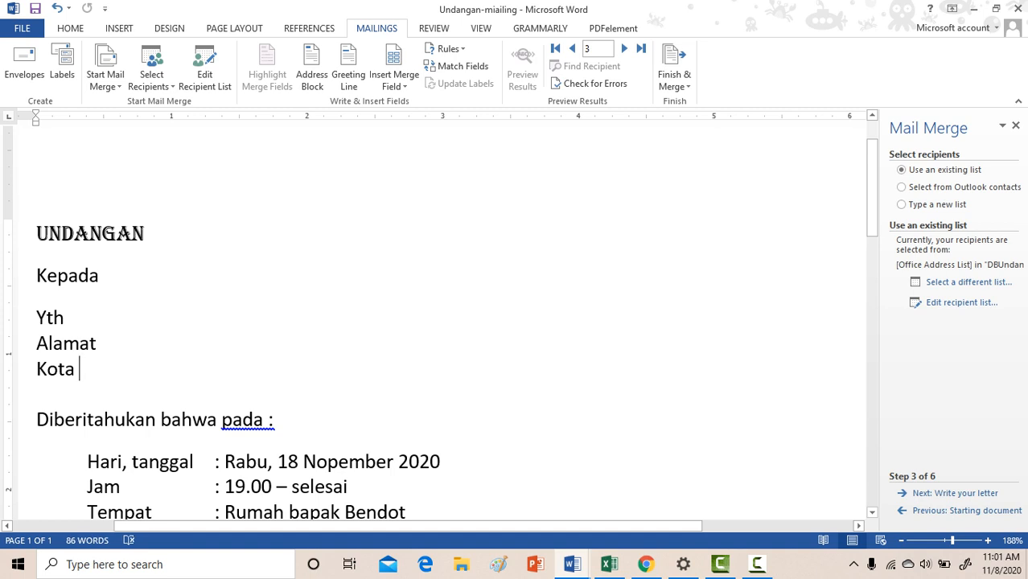
Step: Connect the letter to the existing recipient list DB Undangang.mdb in the TIK-Agroteknologi folder
left_click(106, 79)
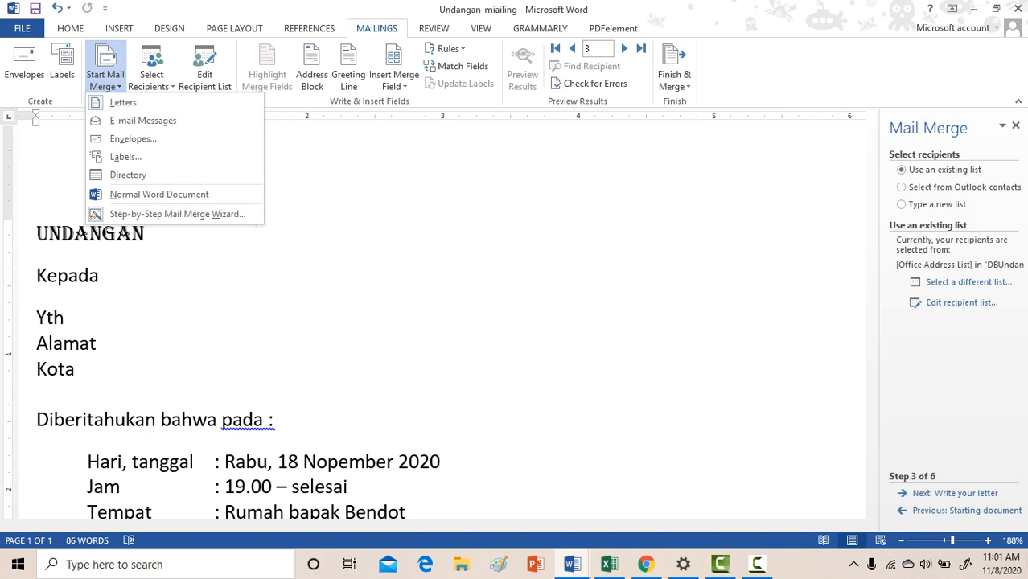
left_click(151, 76)
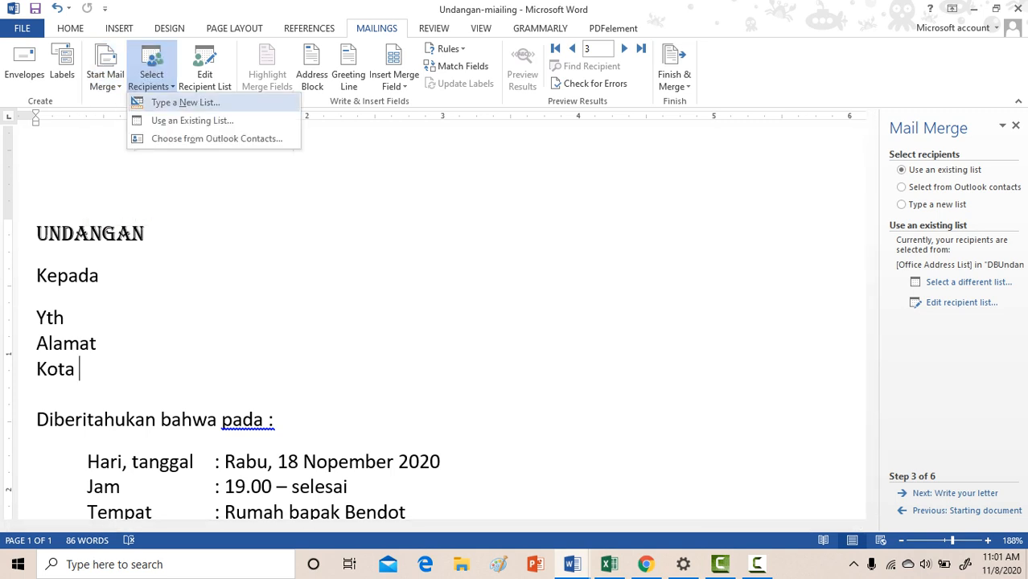
left_click(192, 120)
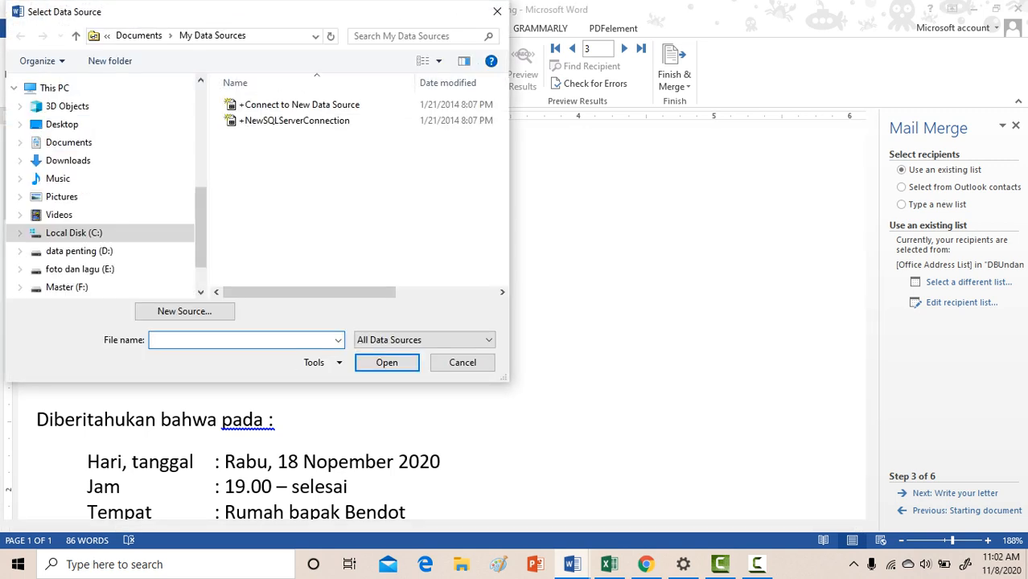
scroll(100, 201, "up", 2)
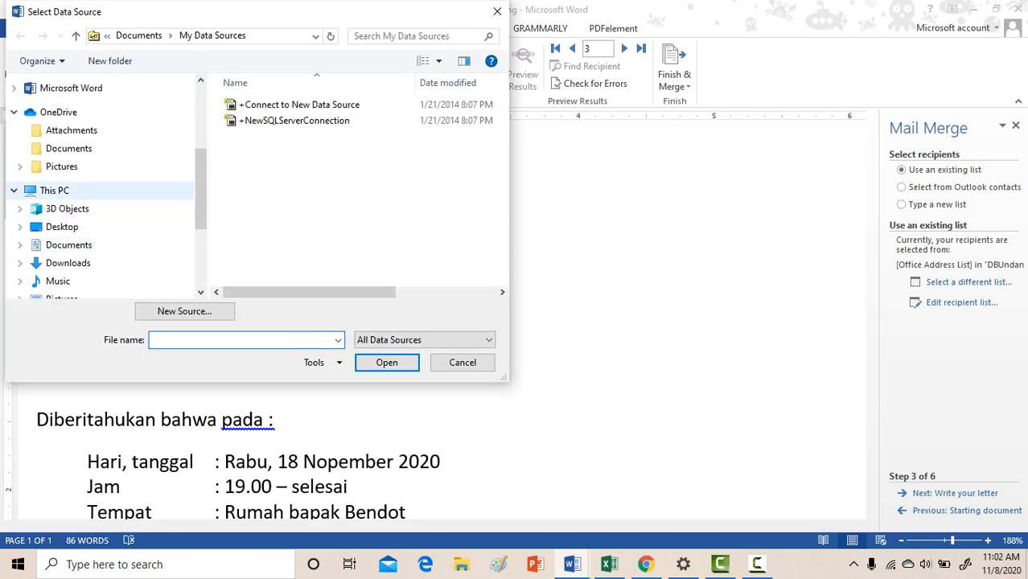
scroll(100, 201, "up", 1)
left_click(82, 118)
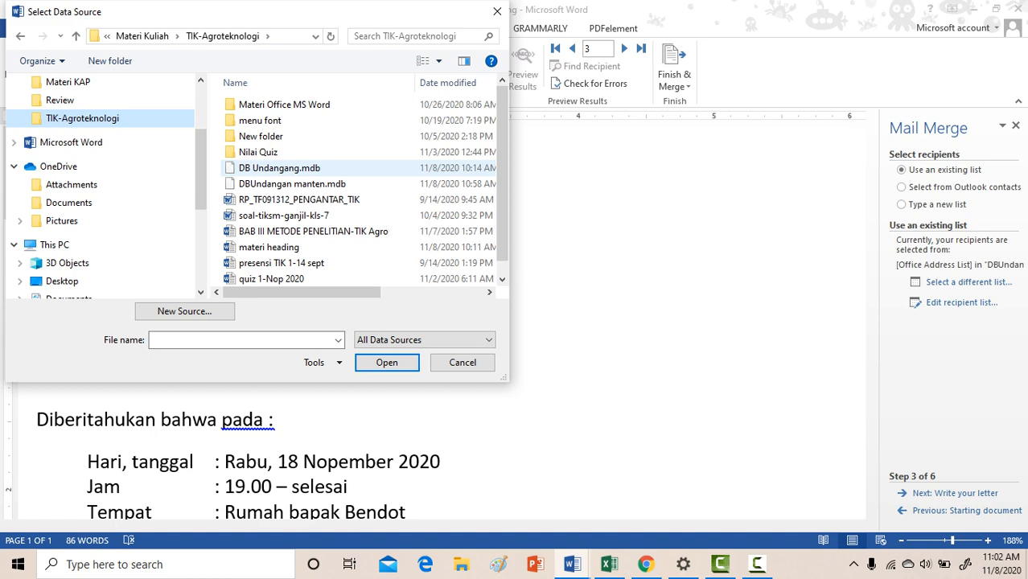
left_click(279, 168)
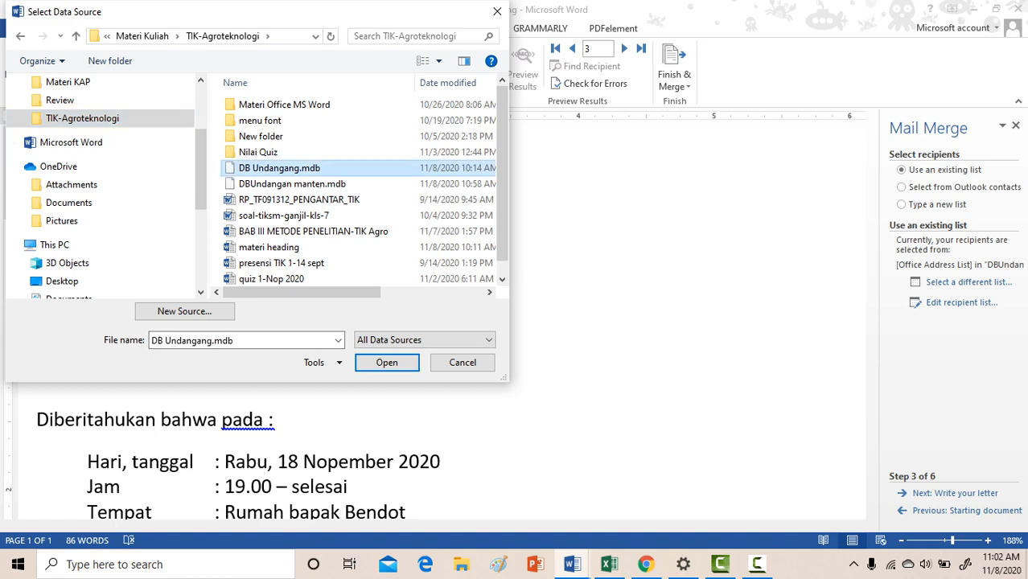
left_click(387, 362)
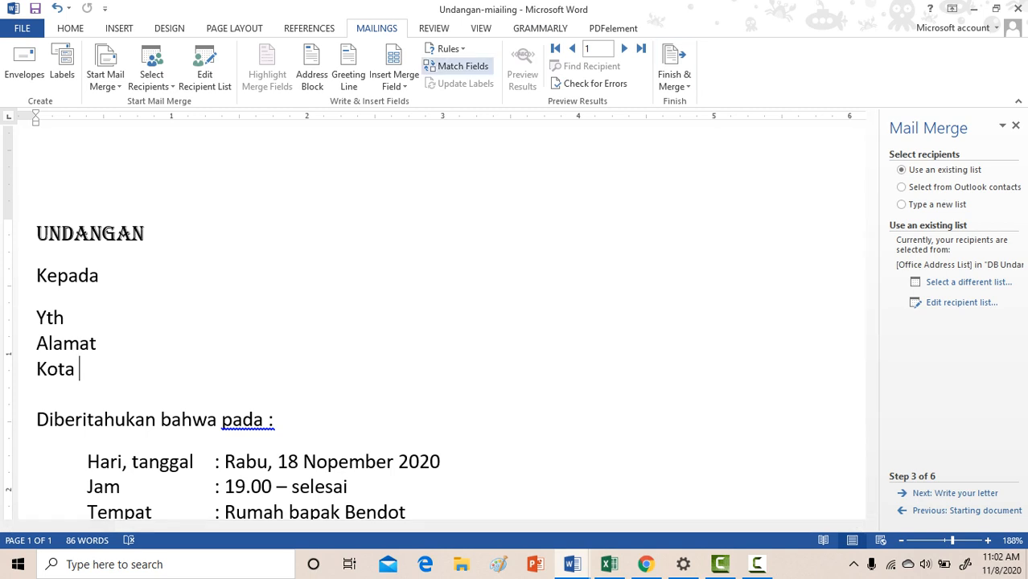
Step: Insert the nama database field after "Yth" in the invitation
left_click(394, 80)
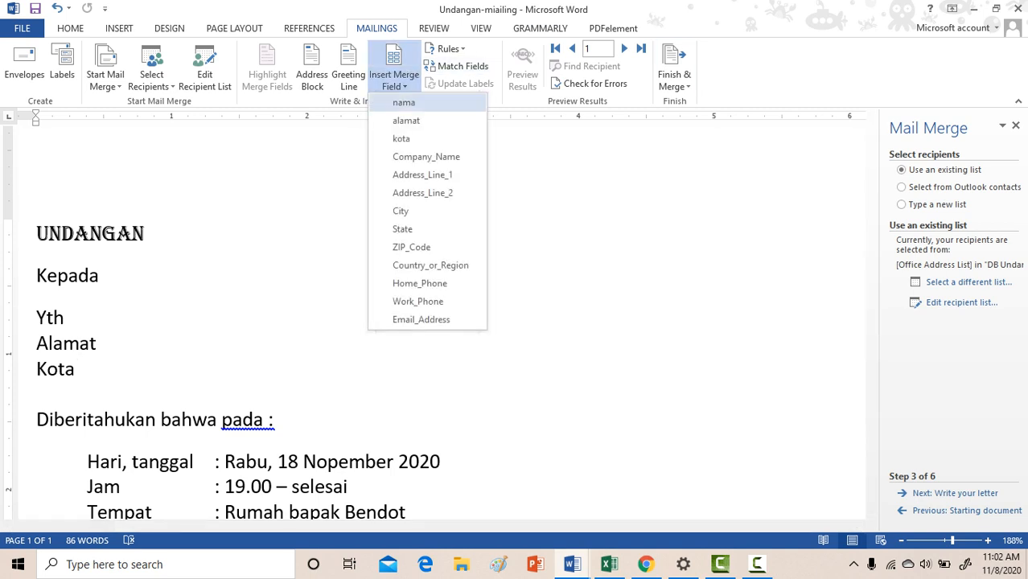
key("Escape")
left_click(69, 317)
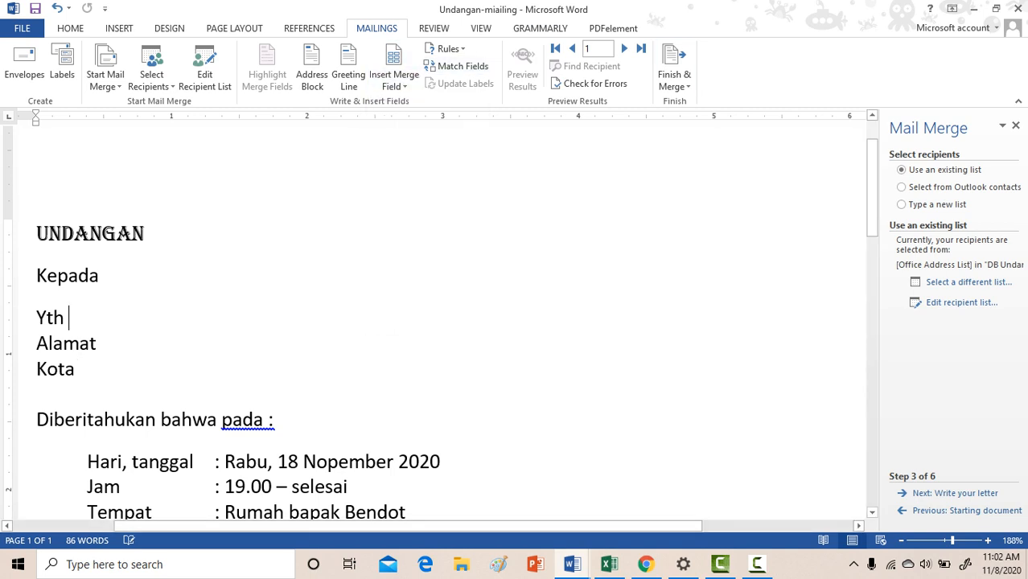
left_click(393, 60)
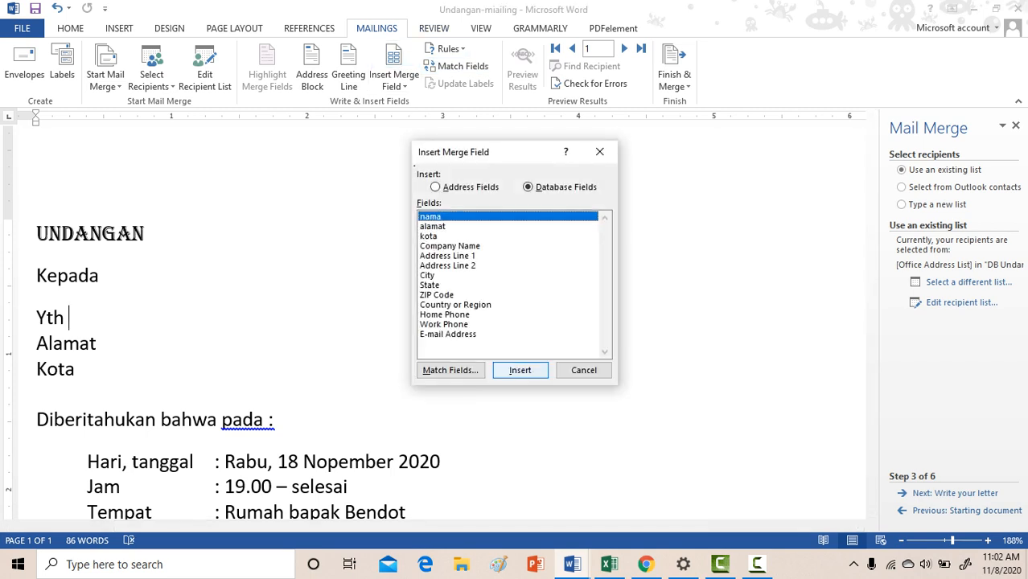
left_click(519, 370)
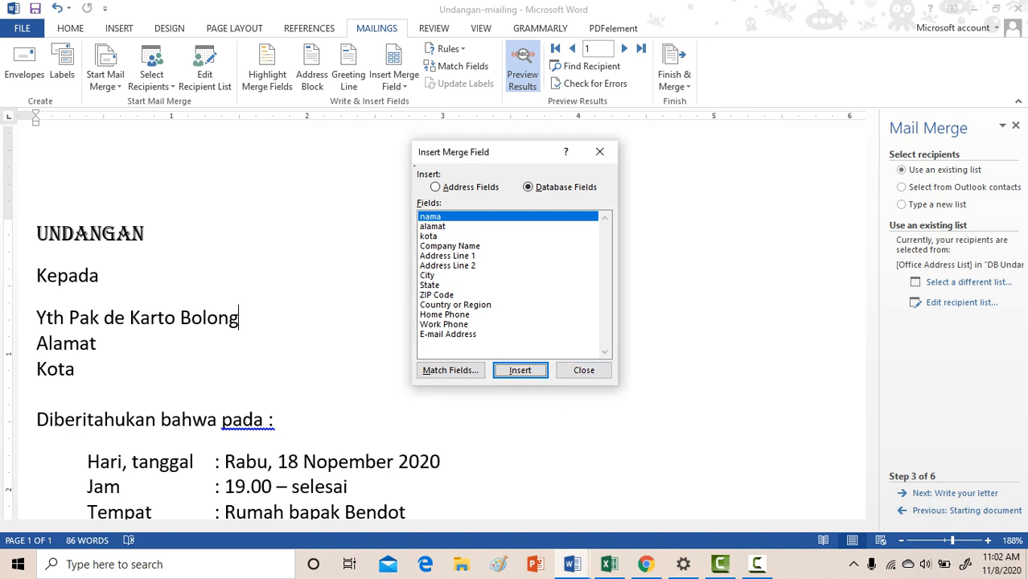
left_click(432, 226)
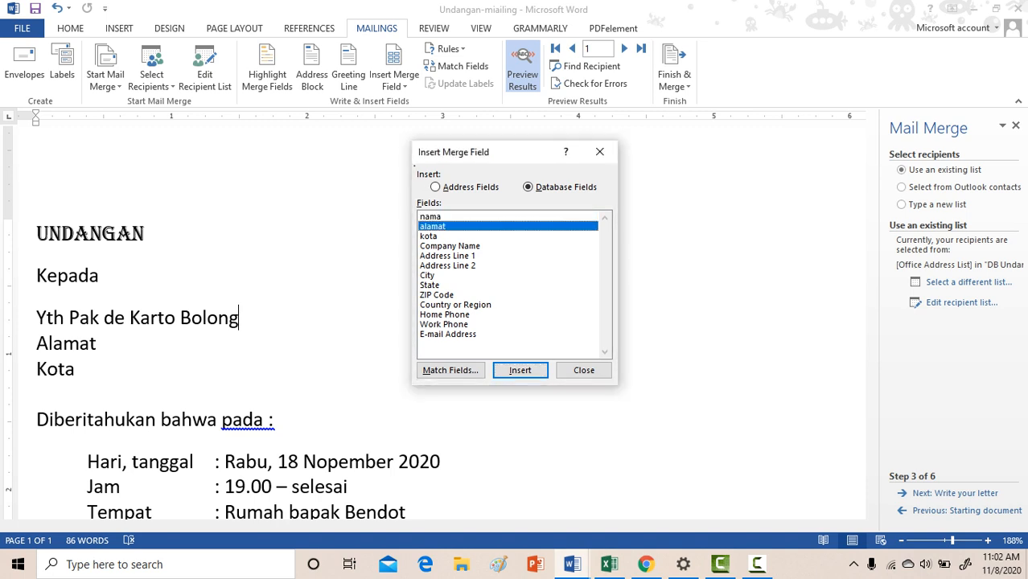
left_click(584, 370)
Step: Insert the alamat merge field after "Alamat" and the kota merge field after "Kota"
left_click(101, 343)
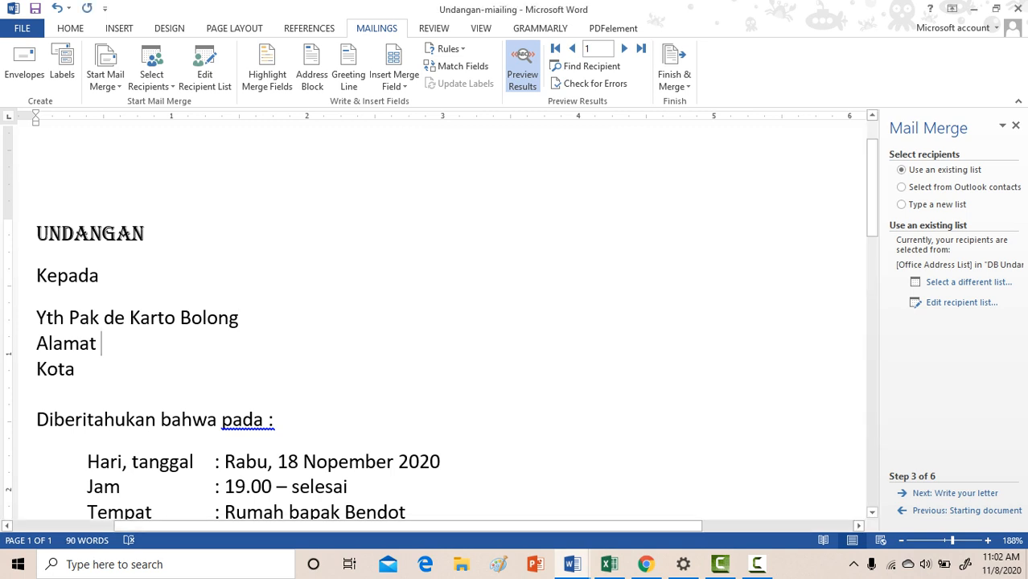
left_click(394, 86)
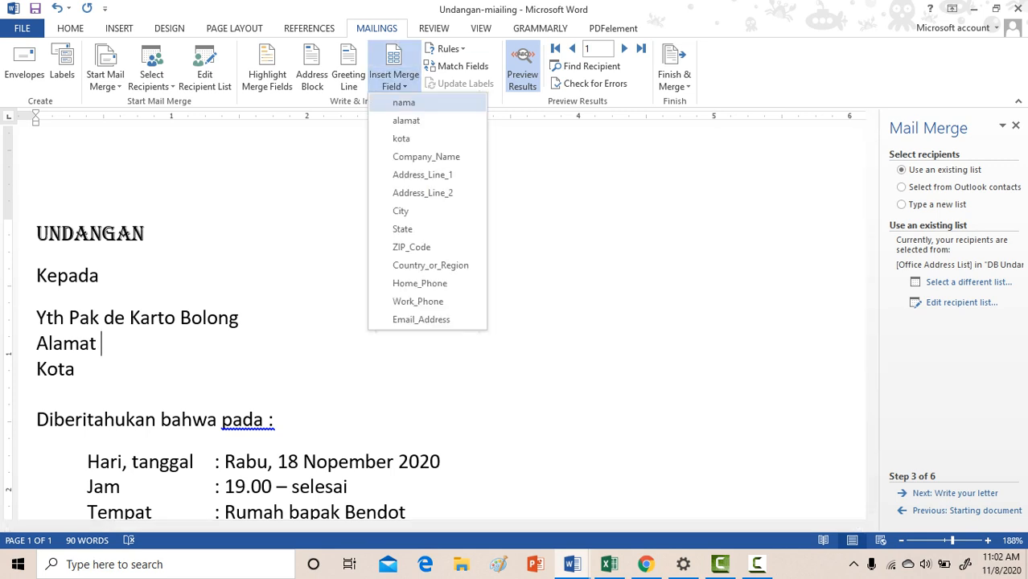
left_click(398, 121)
left_click(80, 368)
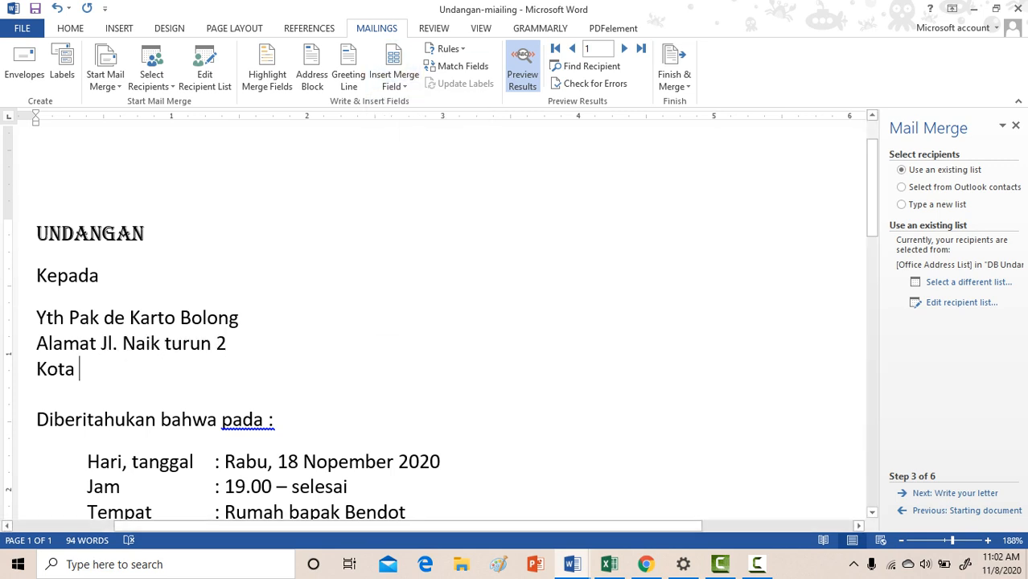
left_click(393, 56)
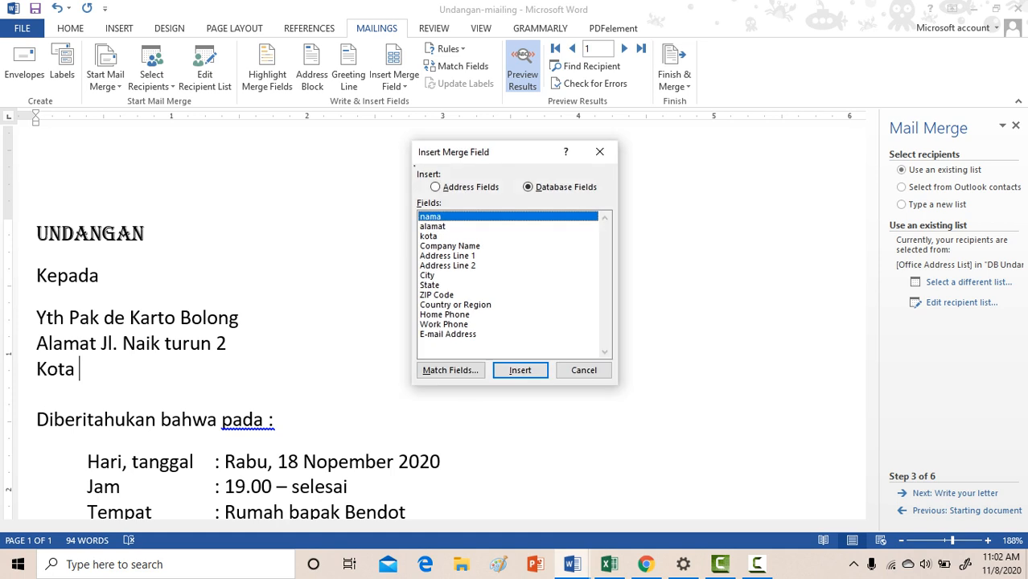
left_click(428, 236)
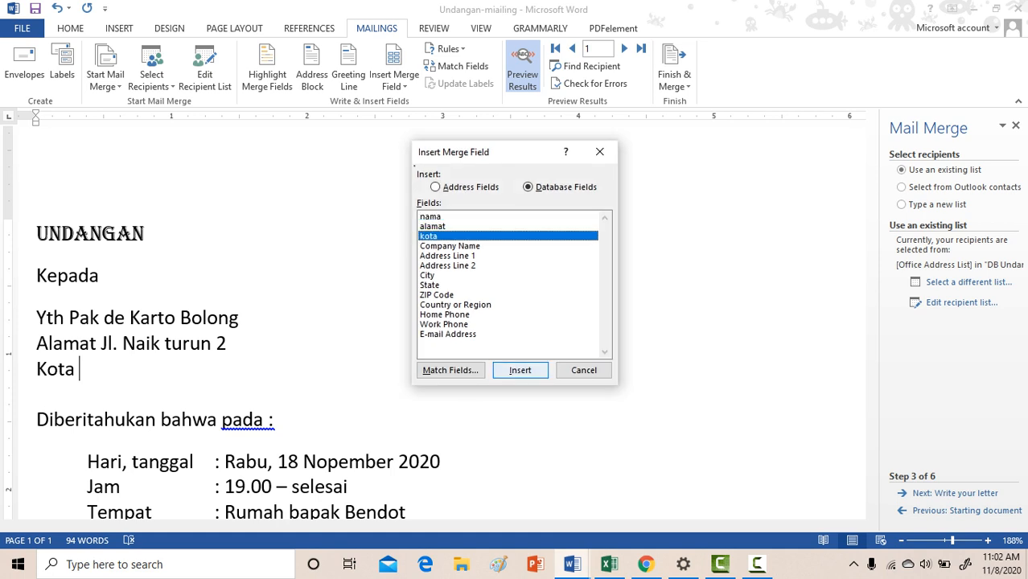
type("yogya")
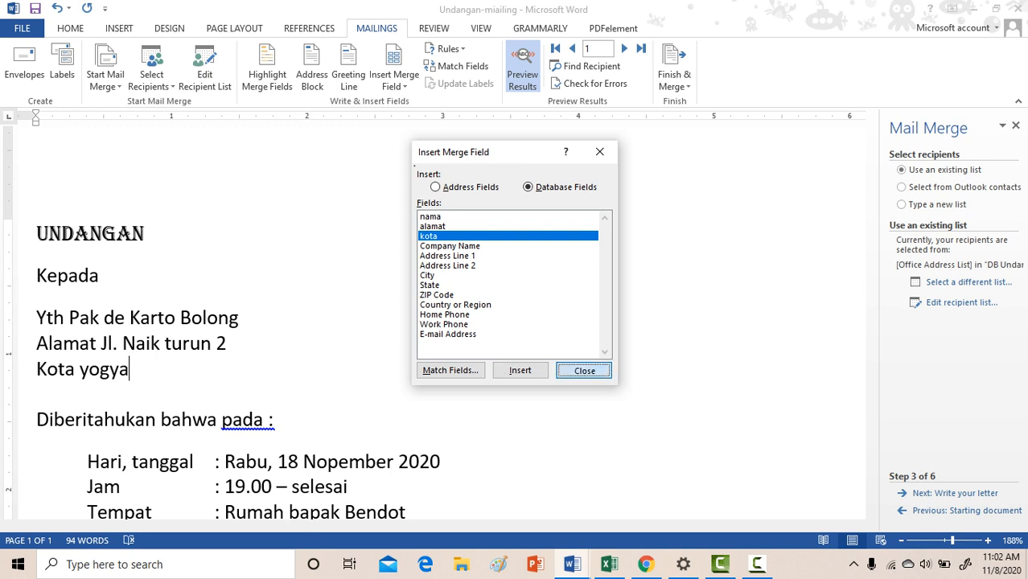
left_click(584, 370)
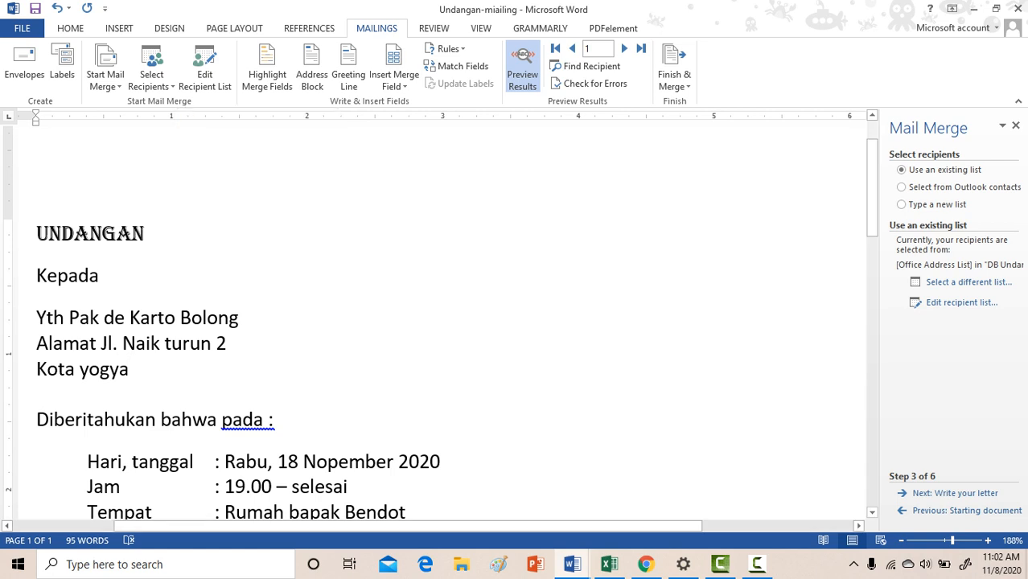
scroll(440, 329, "down", 1)
scroll(440, 329, "up", 1)
scroll(440, 329, "down", 1)
scroll(440, 329, "up", 1)
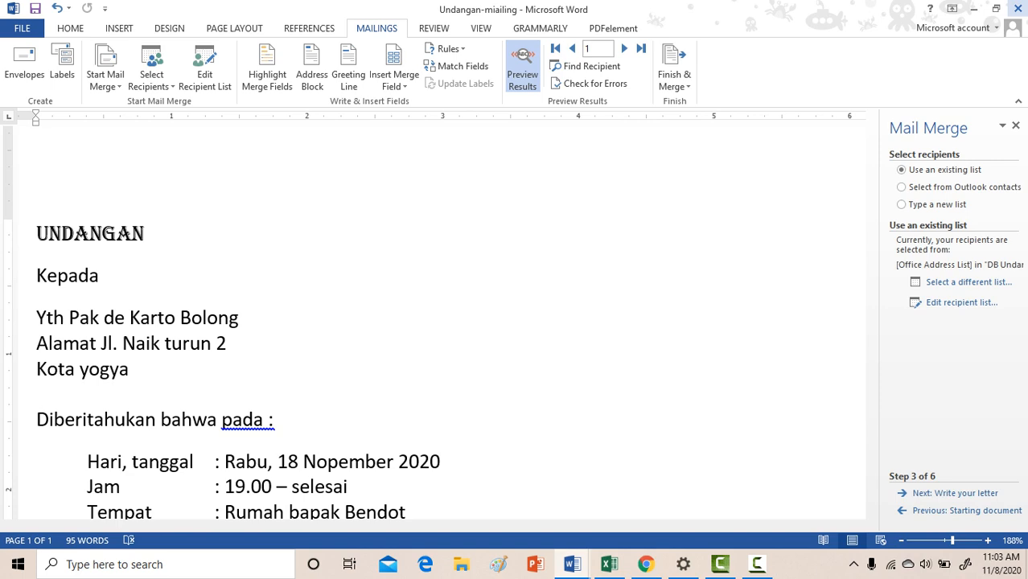
Step: Close the Undangan-miailing document and the Excel window
left_click(1017, 8)
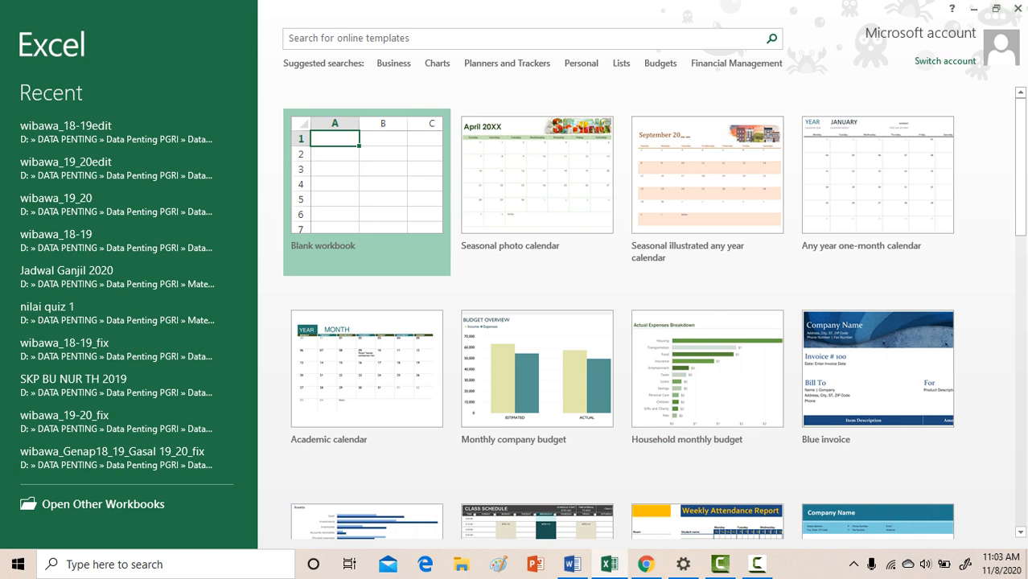
left_click(1017, 8)
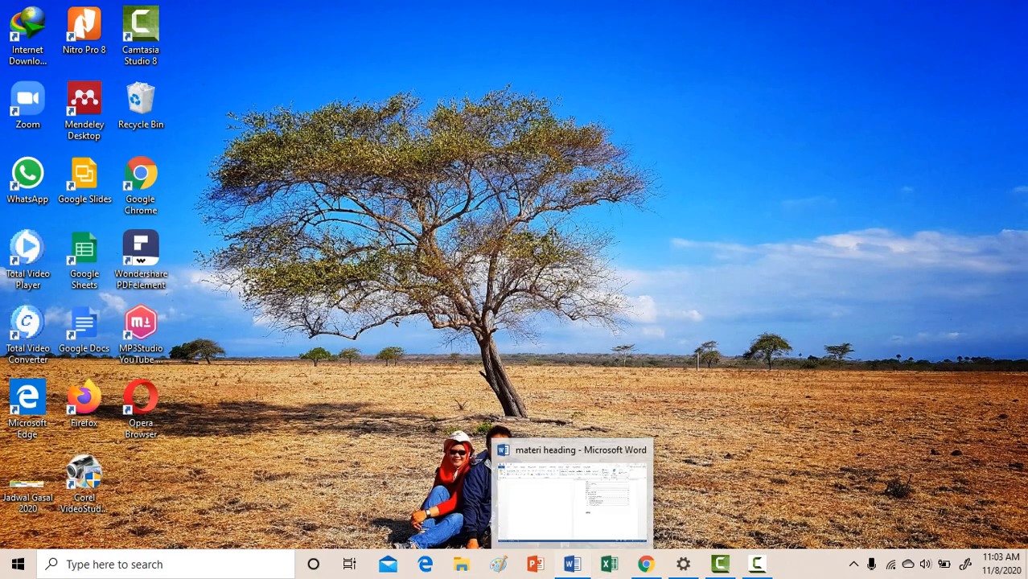
Step: Switch to Word and enter "Undangan" as the first line of a blank document, followed by a new paragraph
left_click(572, 564)
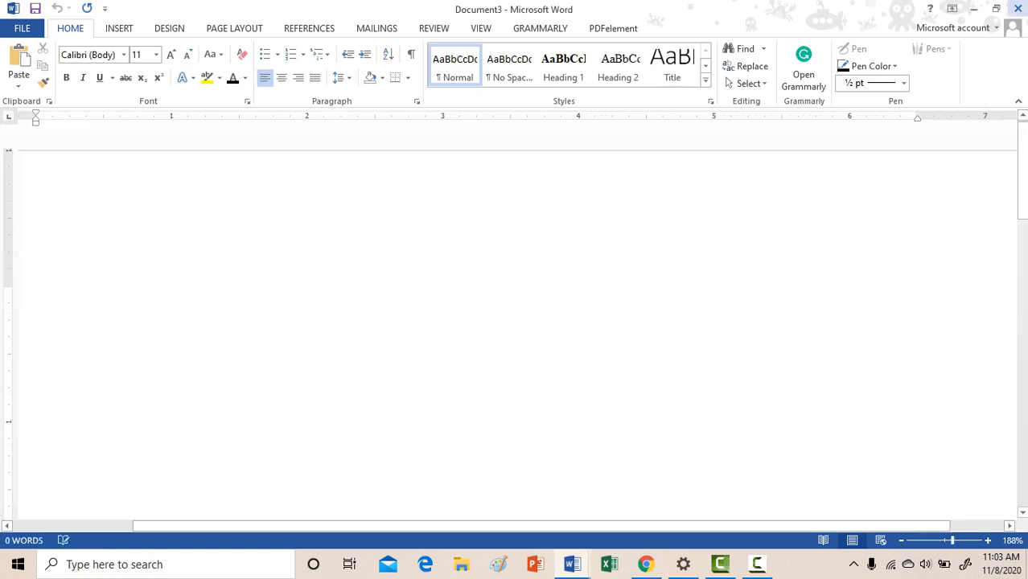
type("undangan")
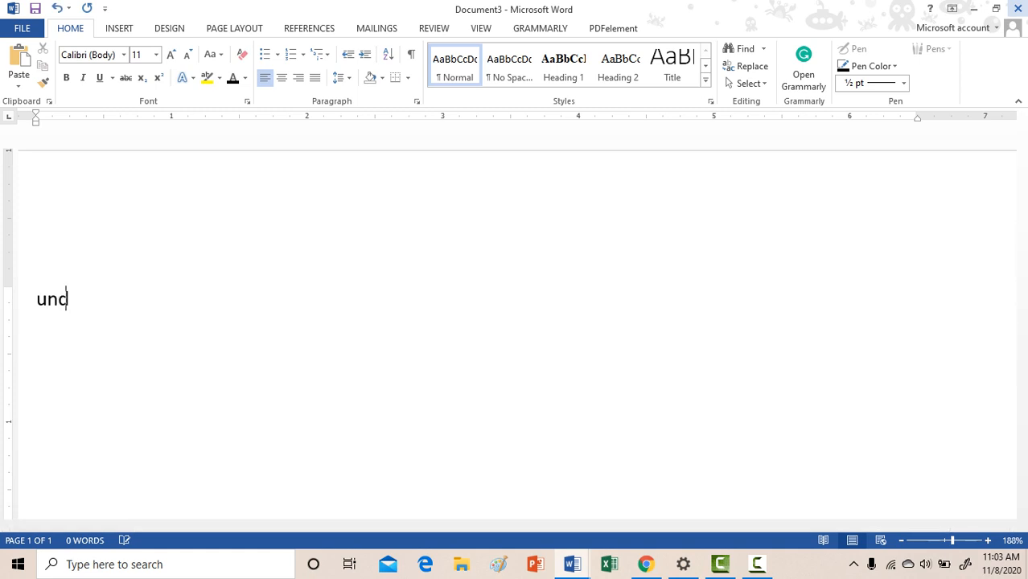
key("Return")
key("Return")
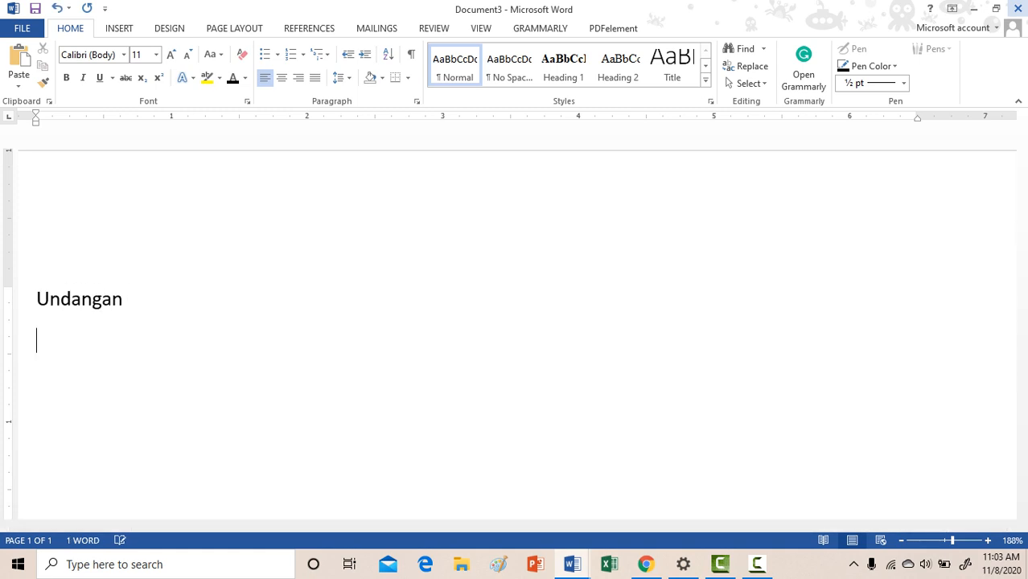
Step: Enter "Kepada yth", "Nama", "Alamat" and "Kota" on separate lines below "Undangan"
type("kepada yth")
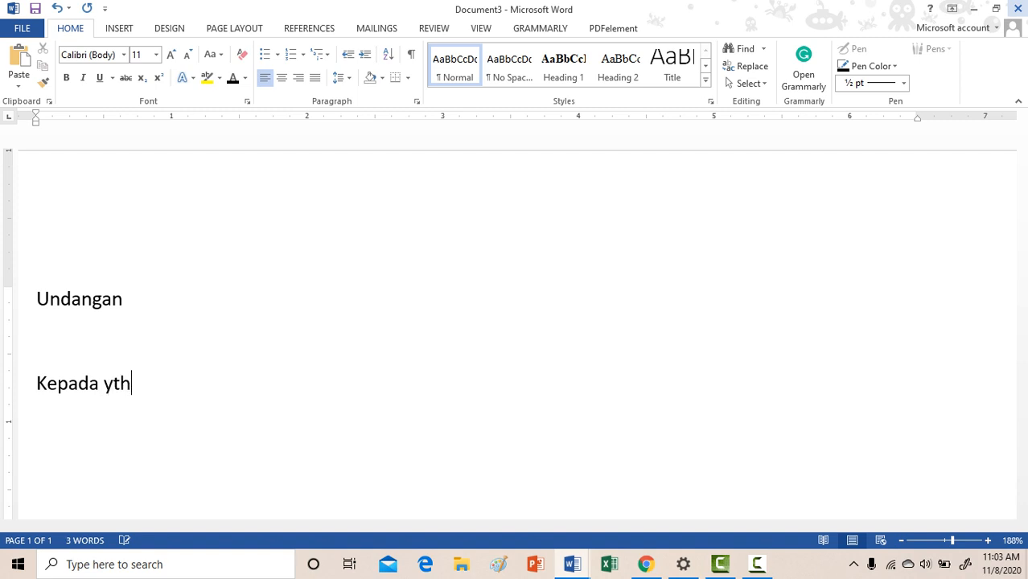
key("Return")
type("nama")
key("Return")
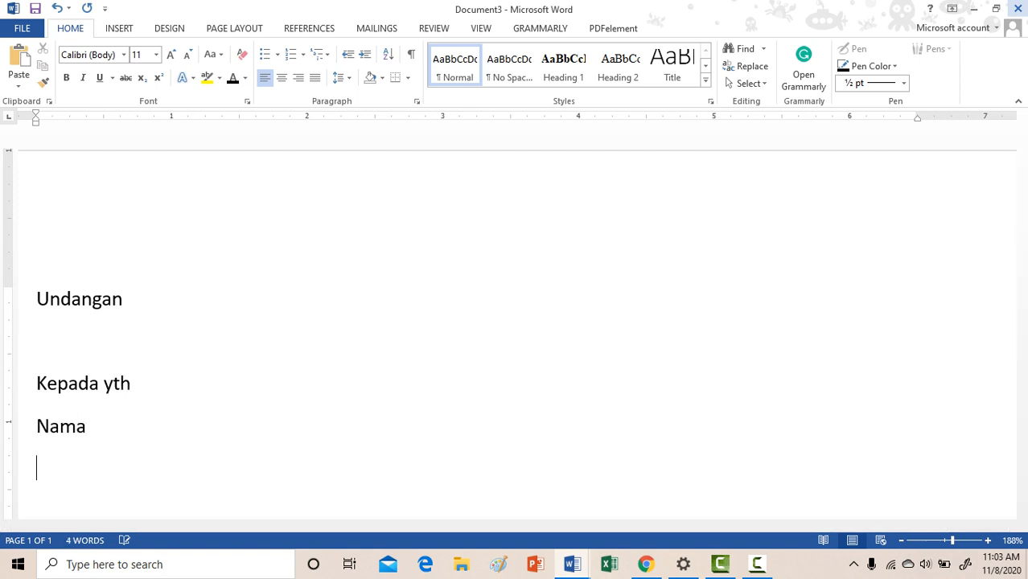
type("alamat")
key("Return")
type("kota")
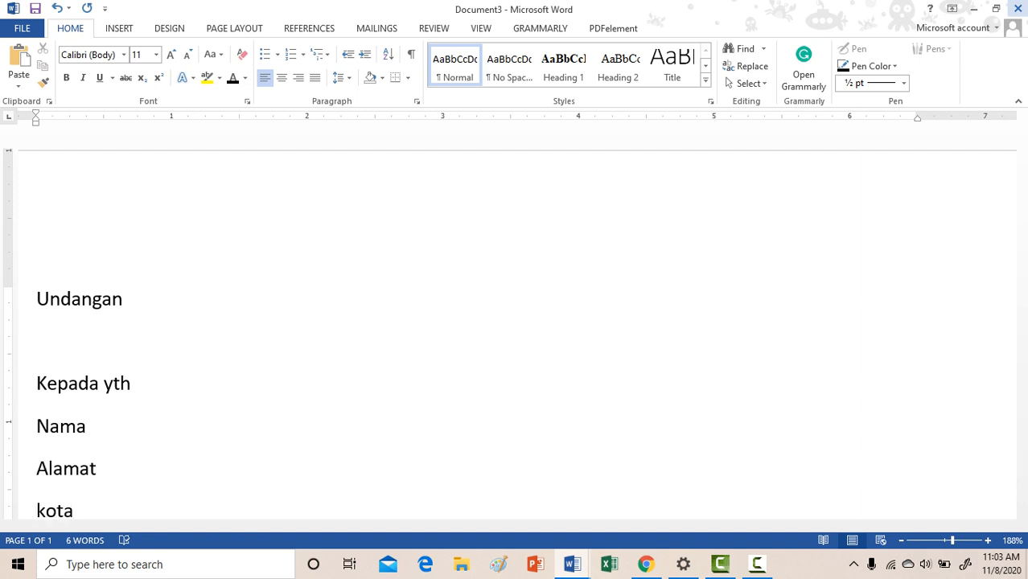
key("Return")
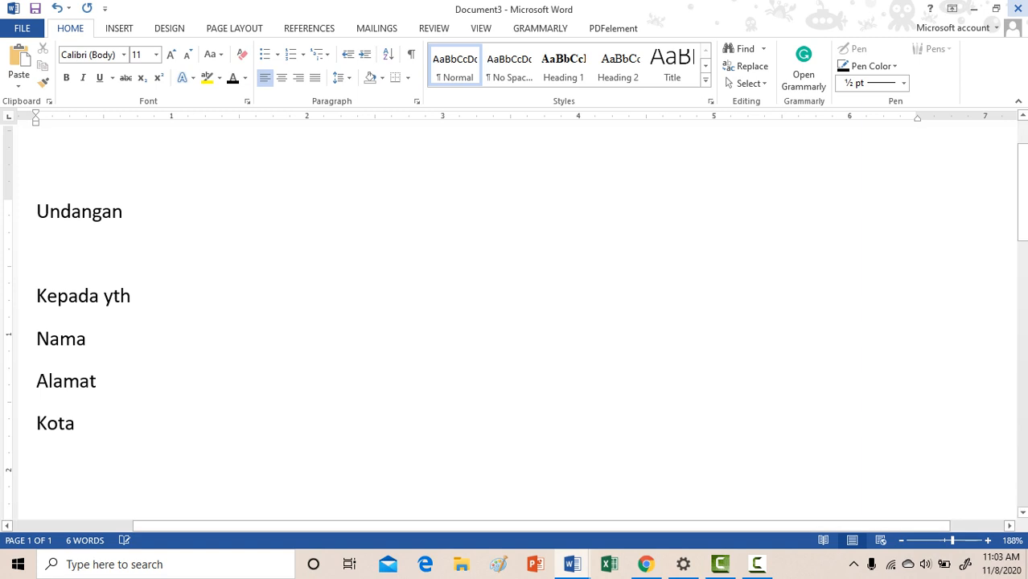
Step: Set the Nama, Alamat and Kota lines to 0 pt spacing after and single line spacing
left_click_drag(36, 338, 85, 431)
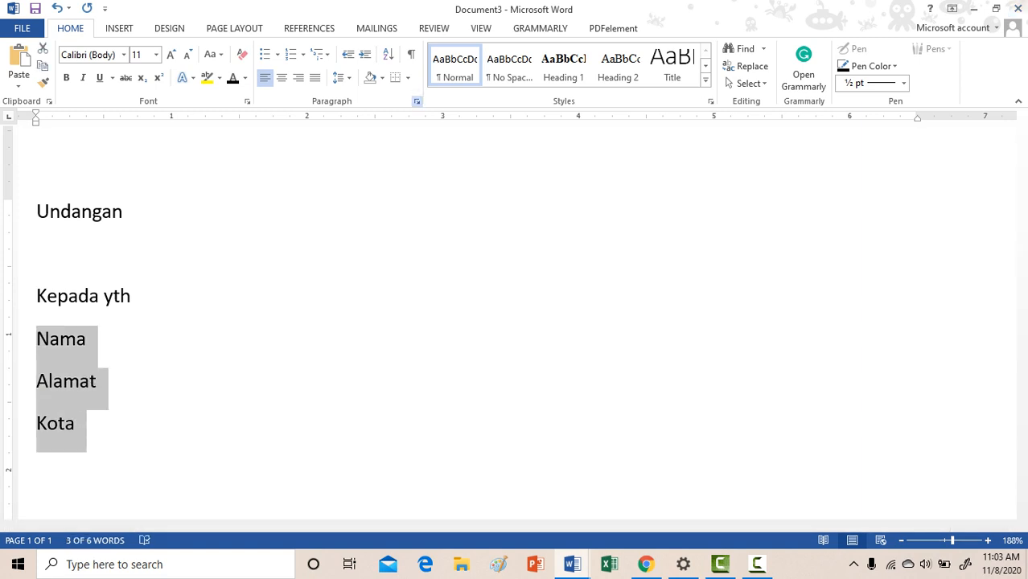
left_click(417, 100)
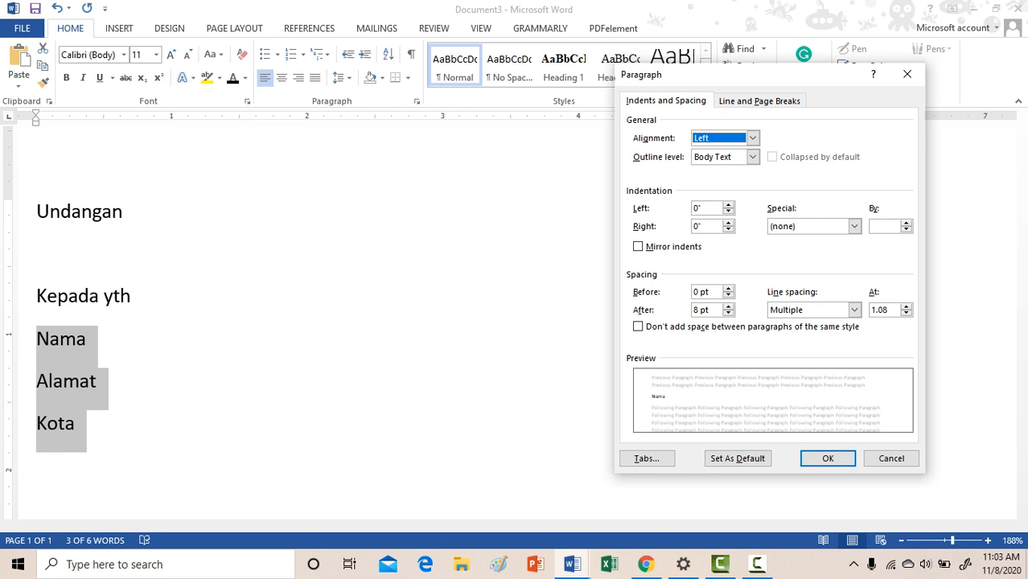
left_click(728, 313)
left_click(727, 313)
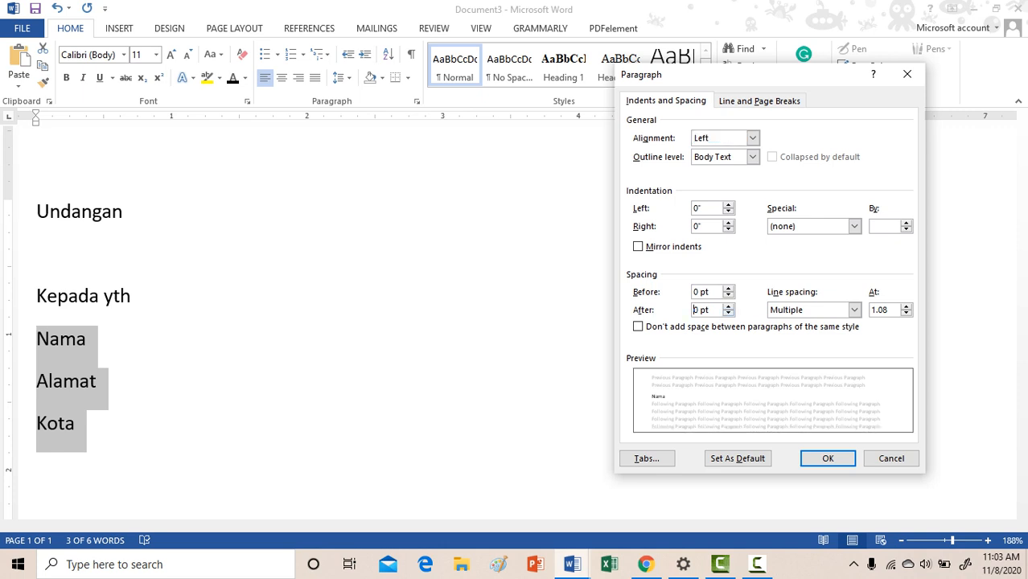
left_click(854, 310)
left_click(781, 323)
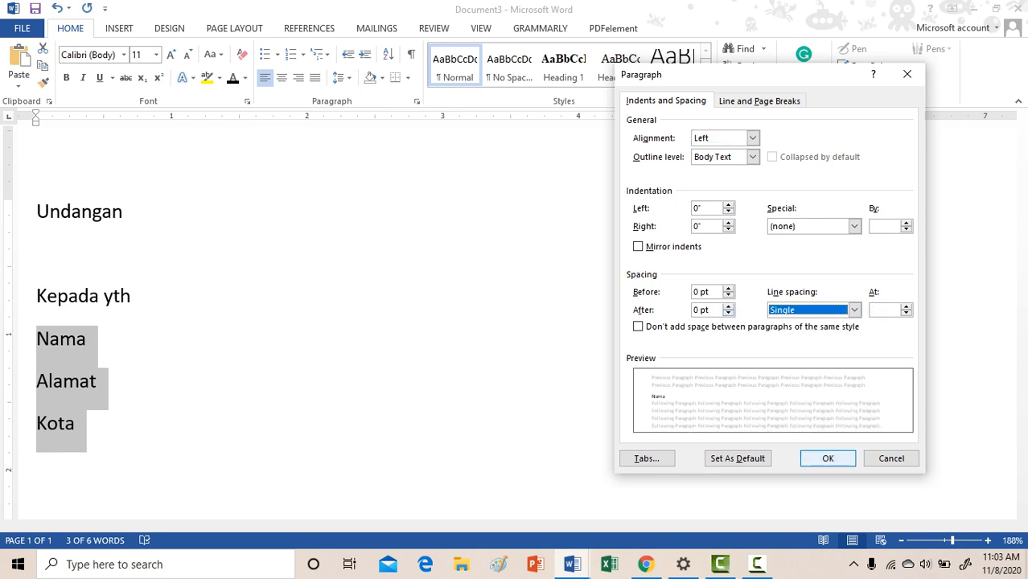
left_click(827, 459)
left_click(75, 389)
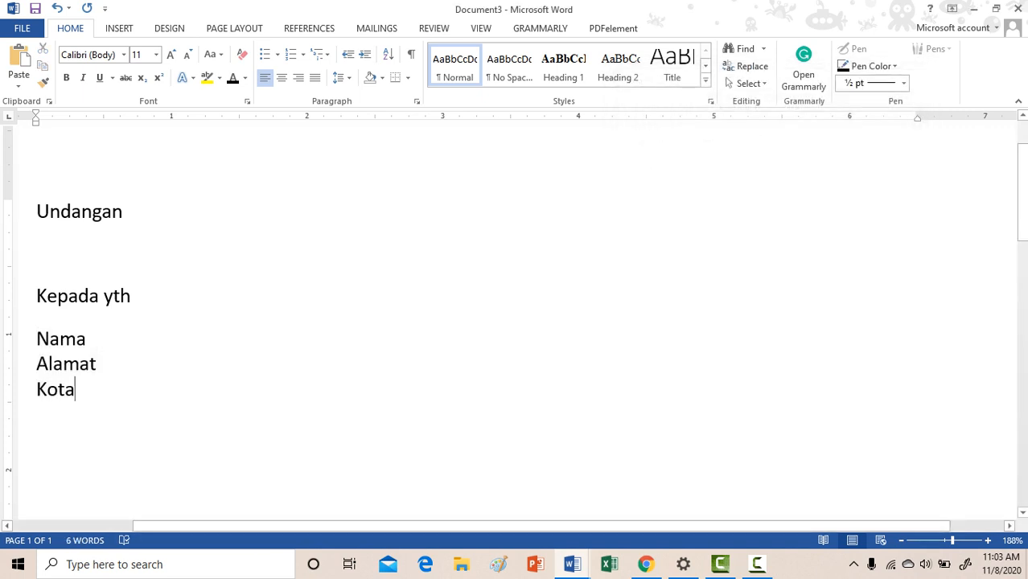
Step: Indent the Nama, Alamat and Kota lines about 0.5 inch and give them a left tab stop at about 1.4 inches
left_click(86, 339)
left_click_drag(36, 338, 86, 389)
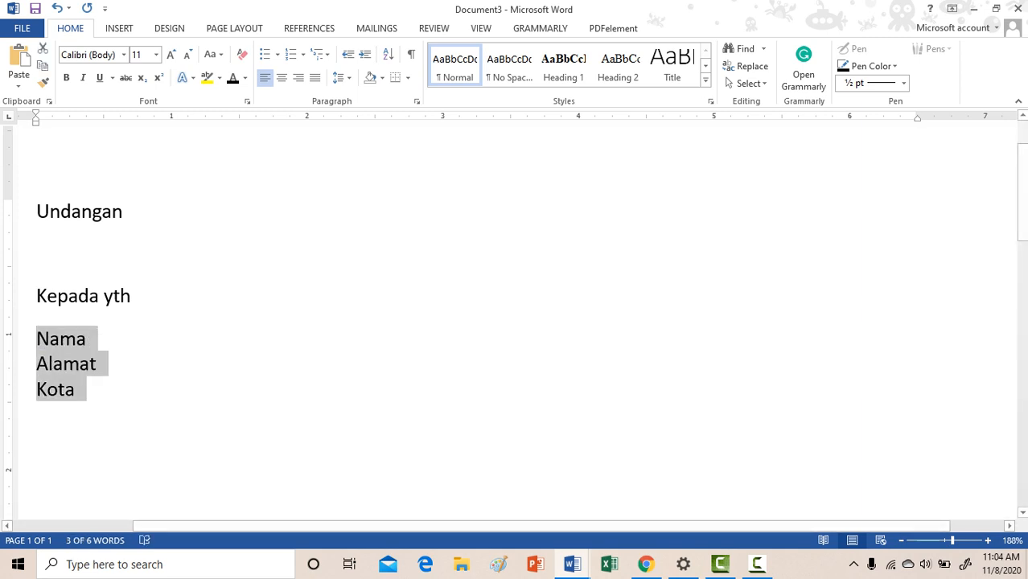
left_click_drag(35, 121, 108, 122)
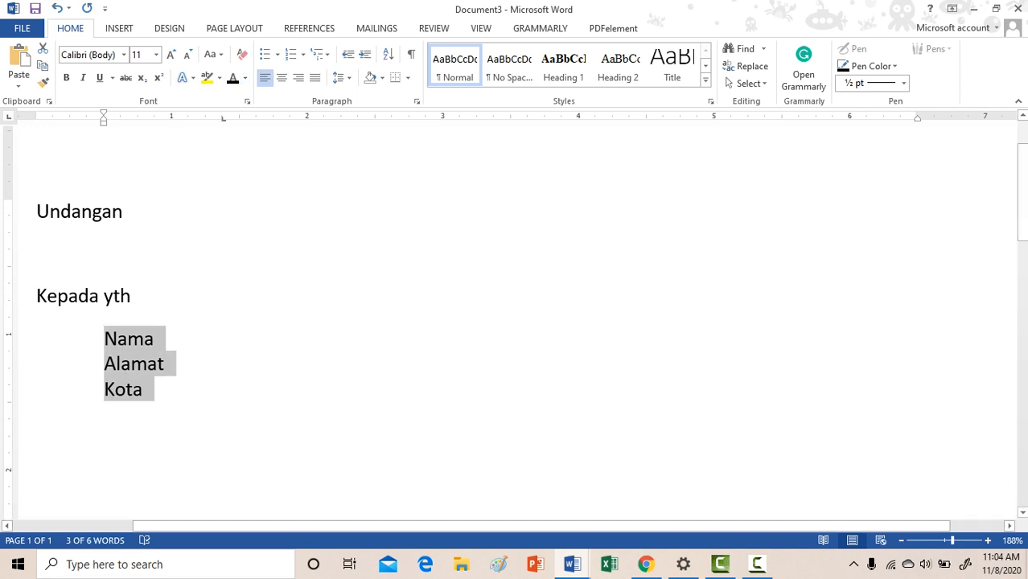
Step: Add a tab after each of the labels Nama, Alamat and Kota
left_click(153, 338)
key("Tab")
left_click(165, 364)
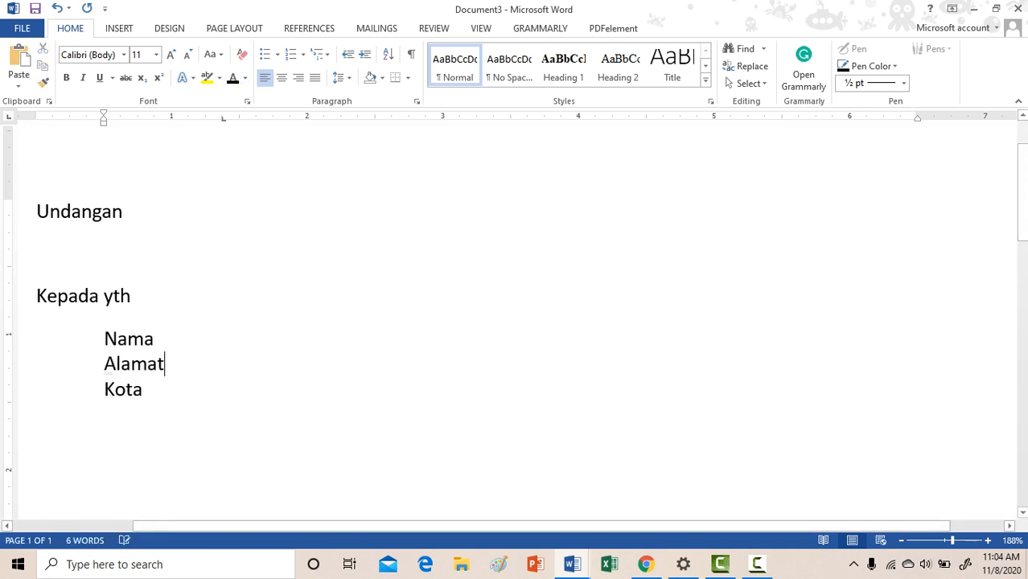
key("Tab")
key("Down")
key("Tab")
Step: Add a colon at the tab stop on the Nama, Alamat and Kota lines
key("Up")
key("Up")
type(":")
key("Down")
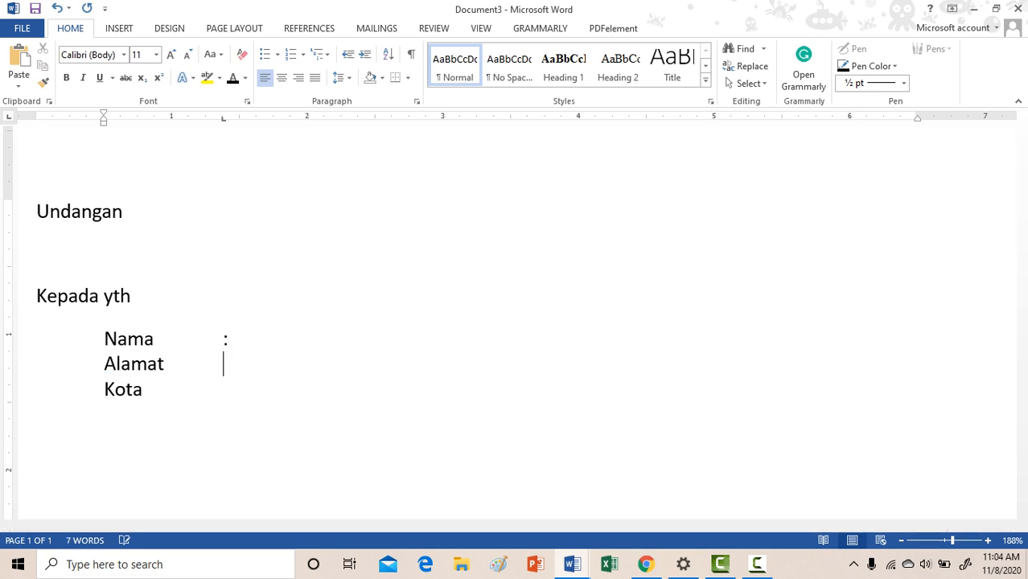
type(":")
key("Left")
key("Left")
key("Left")
key("Left")
key("Left")
key("Down")
key("Down")
key("Up")
key("End")
type(":")
Step: Starting after the Nama colon, attach the existing recipient list DBUndangan manten.mdb from the TIK-Agroteknologi folder
left_click(229, 339)
left_click(376, 28)
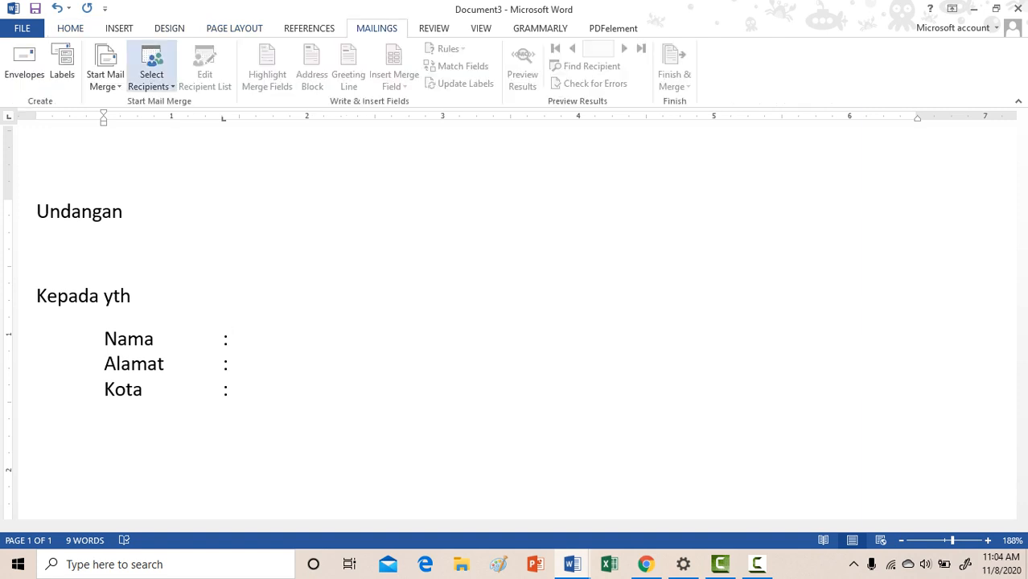
left_click(151, 69)
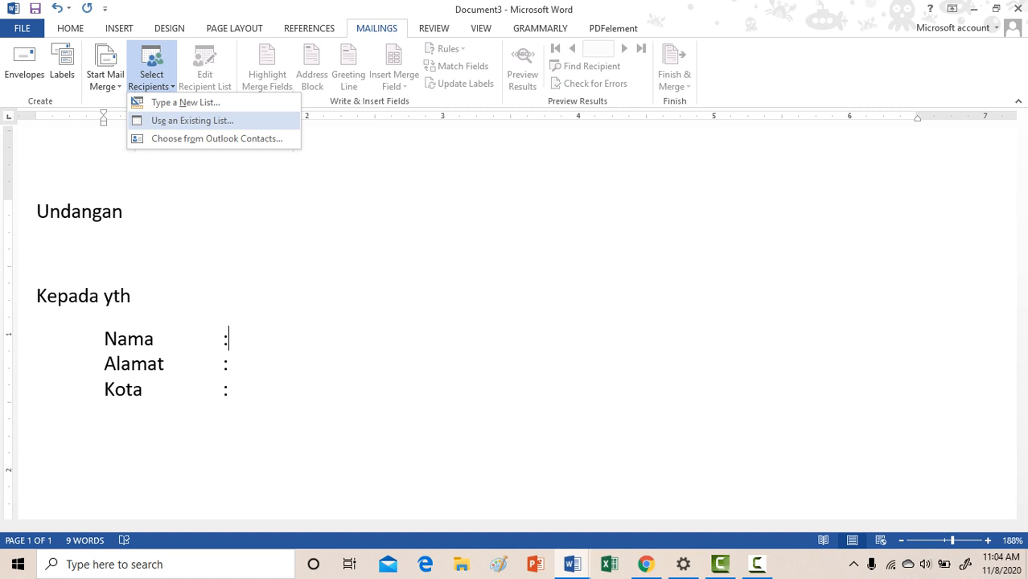
left_click(192, 120)
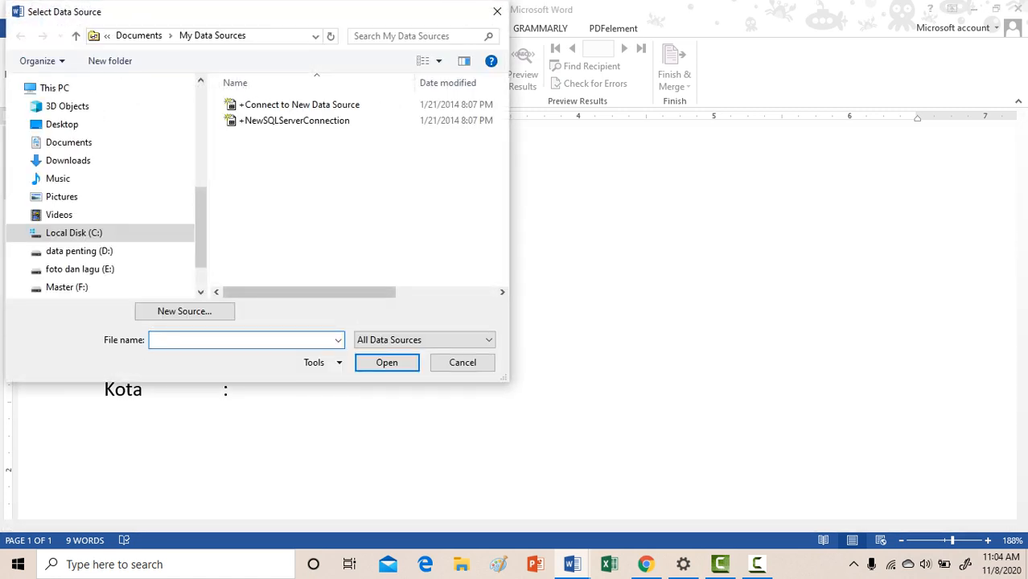
scroll(105, 184, "up", 3)
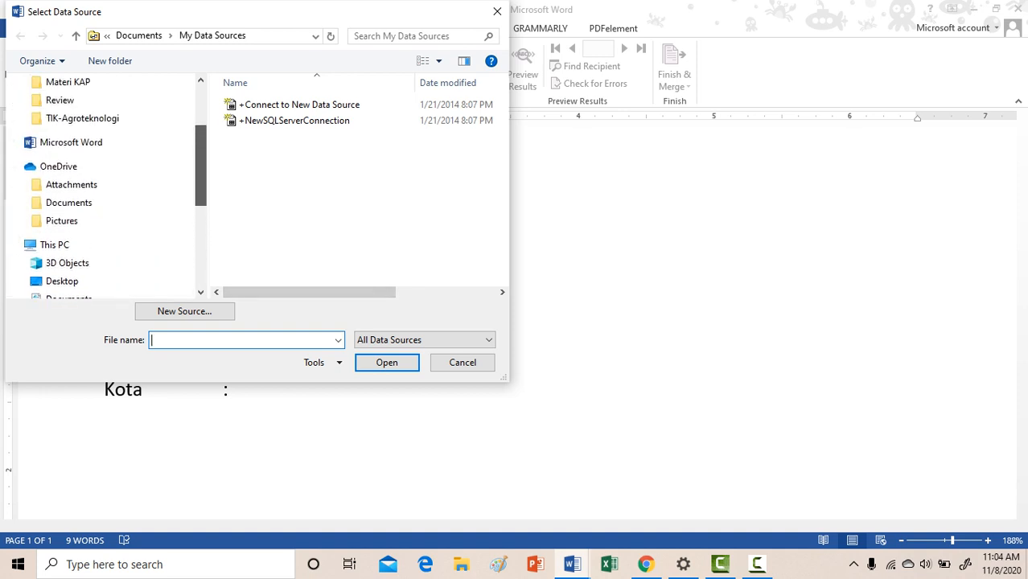
scroll(104, 191, "down", 5)
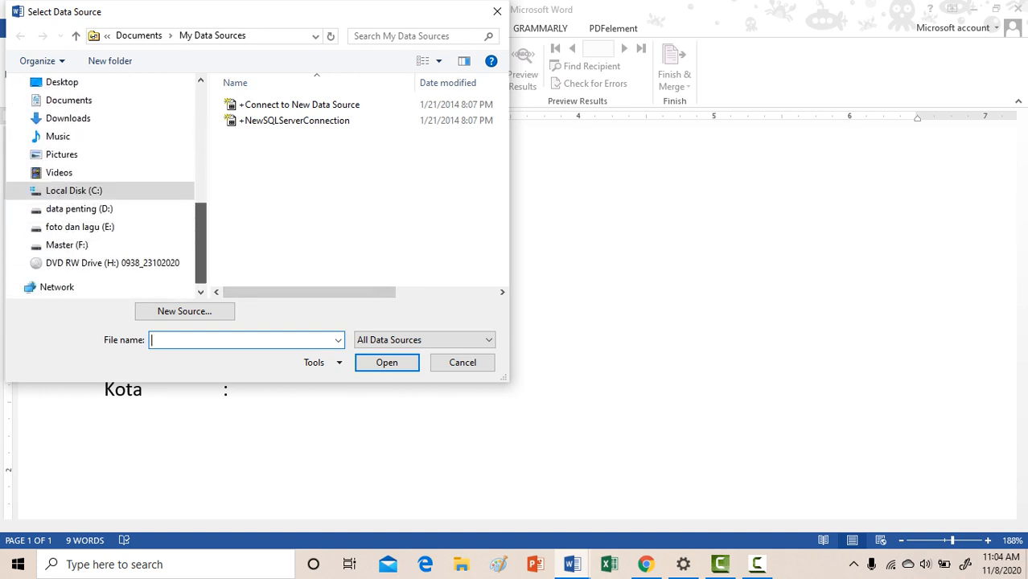
scroll(105, 190, "up", 5)
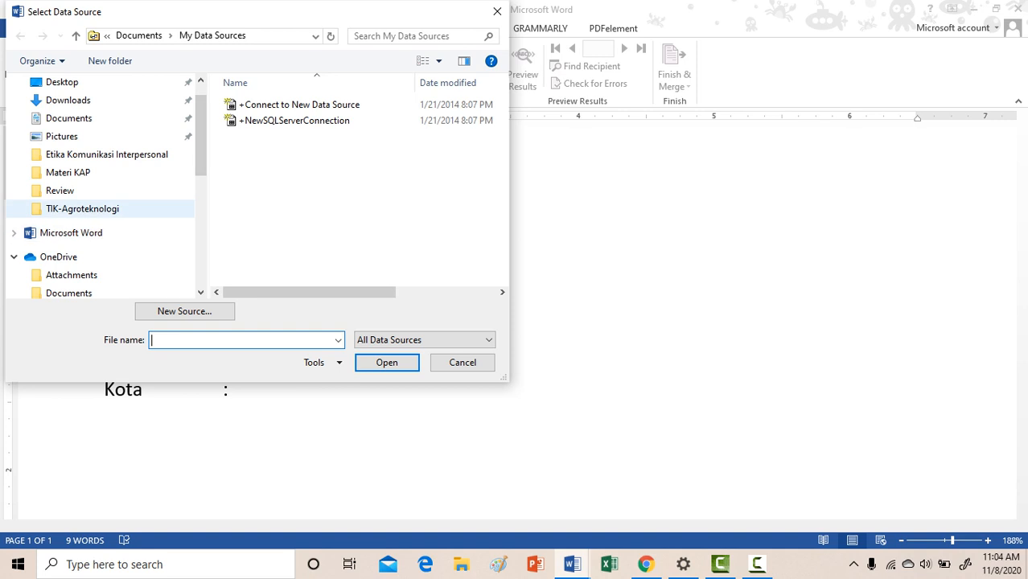
left_click(82, 208)
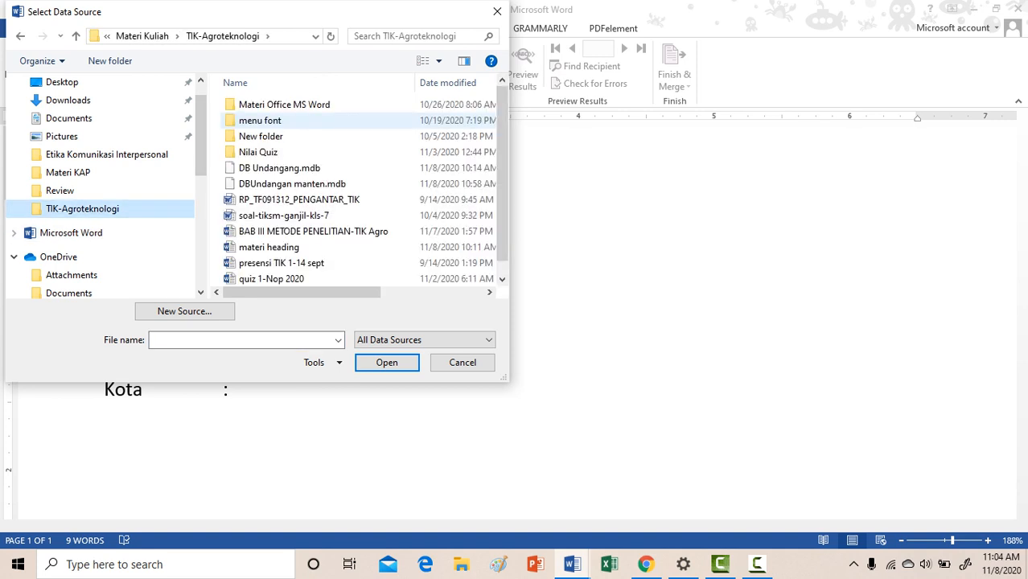
left_click(292, 183)
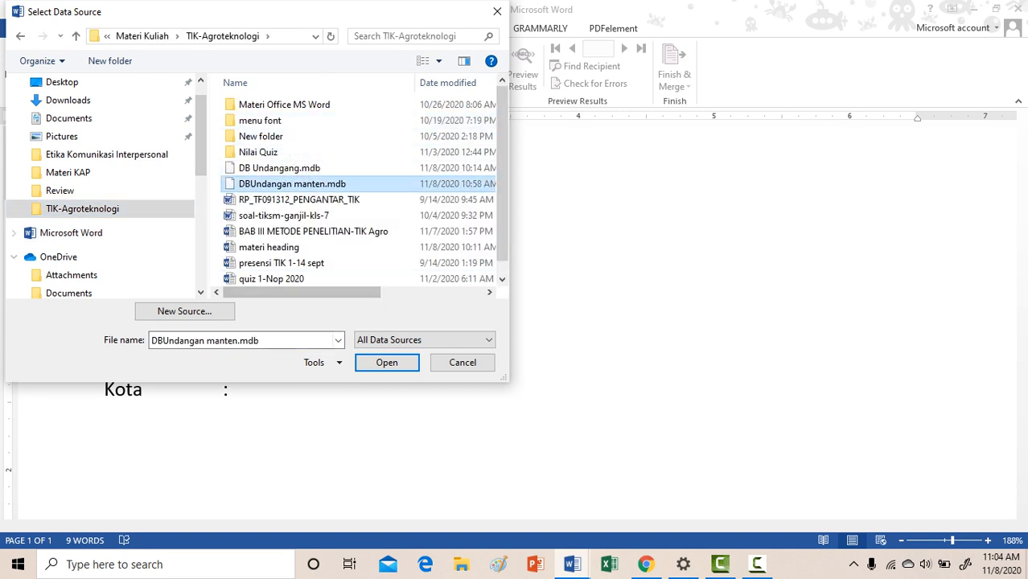
left_click(386, 362)
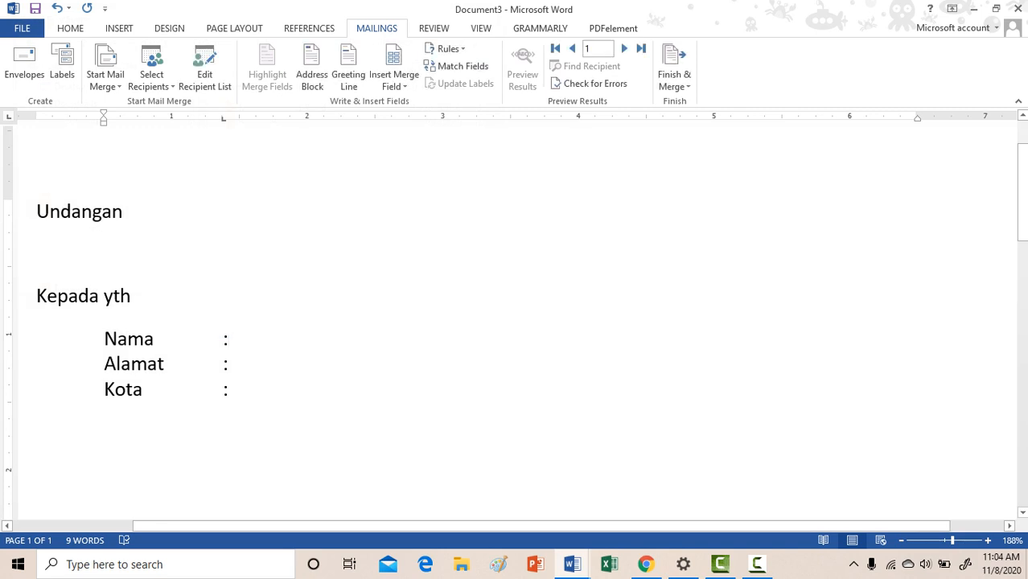
Step: Insert the Nama merge field after the Nama colon and the Alamat merge field after the Alamat colon
left_click(394, 81)
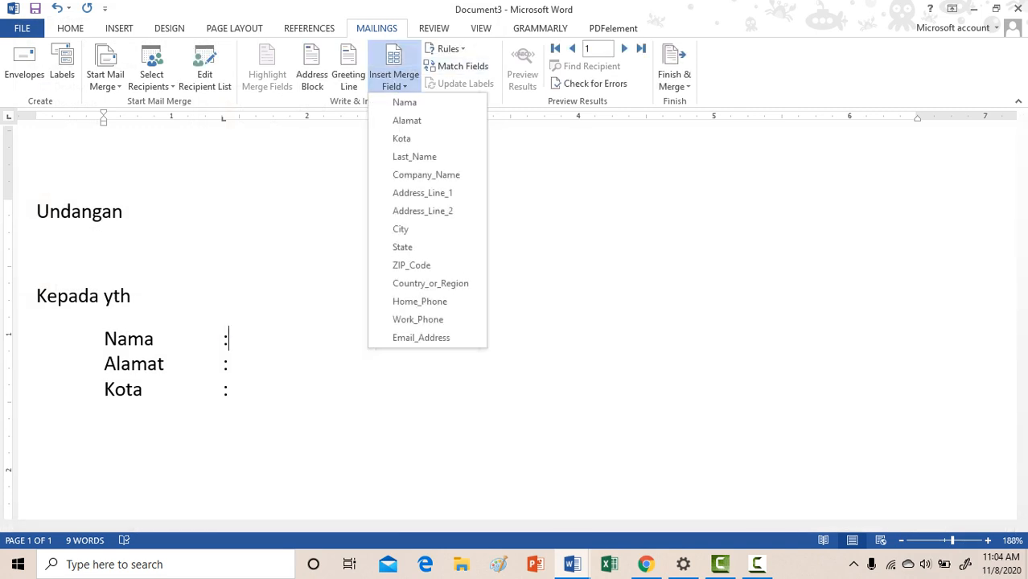
left_click(404, 102)
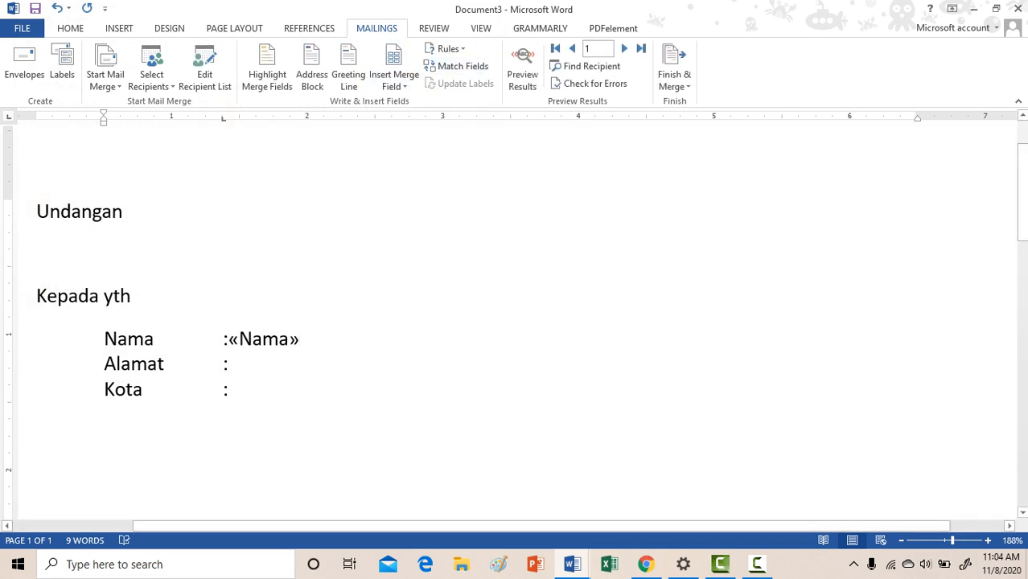
left_click(393, 56)
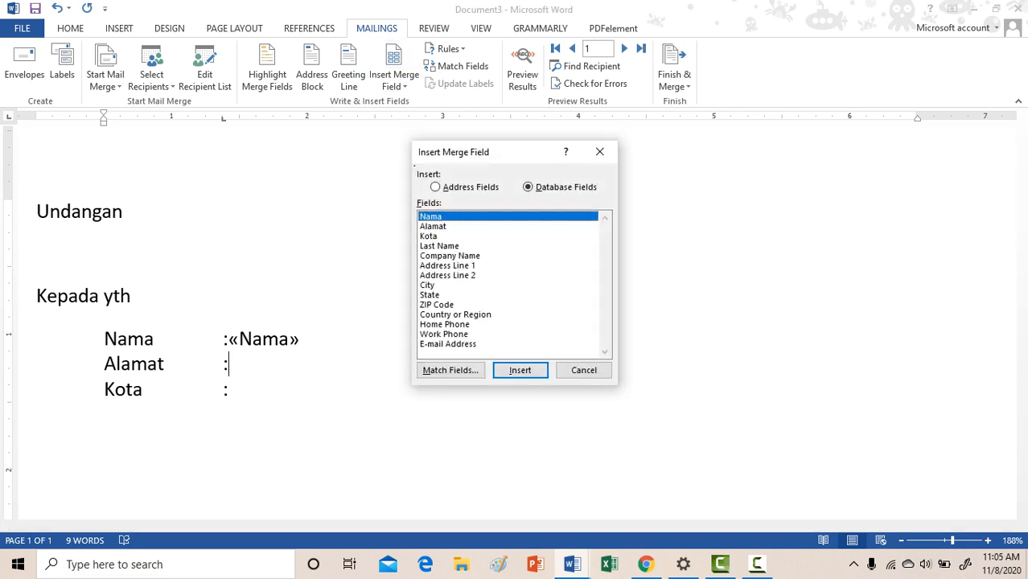
left_click(433, 226)
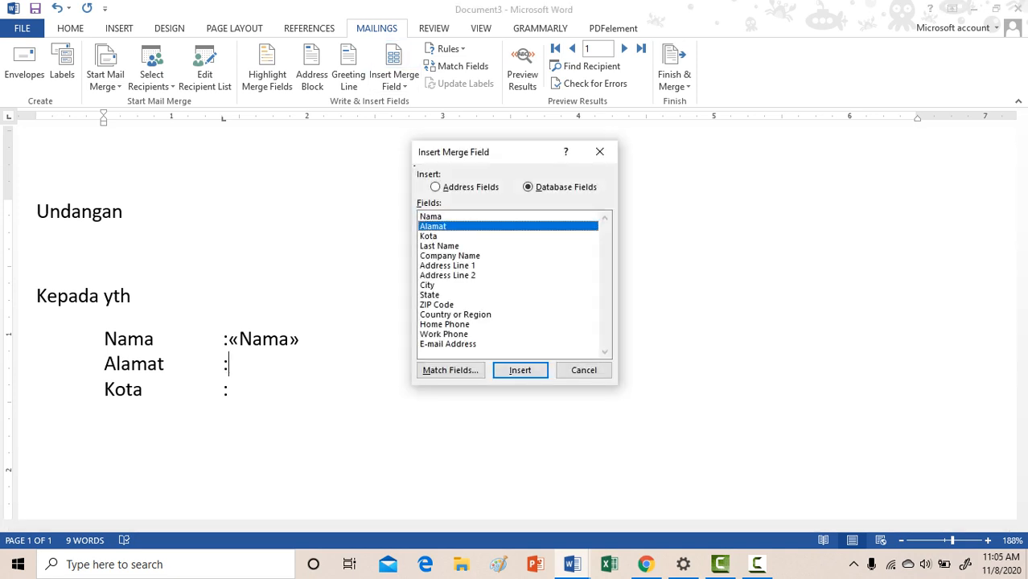
left_click(519, 370)
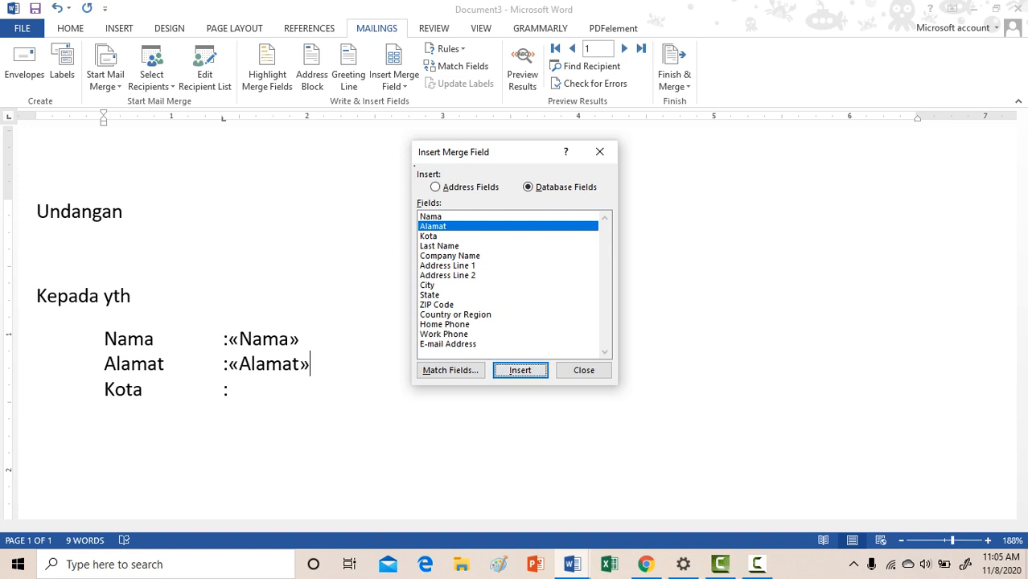
left_click(582, 370)
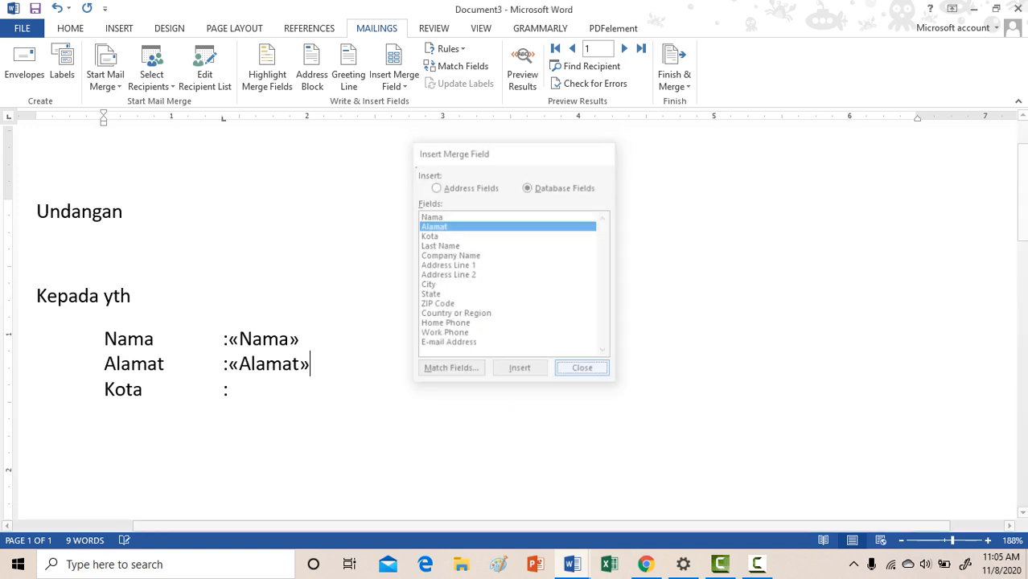
Step: Insert the Kota merge field after the Kota colon and close the merge field dialog
left_click(228, 389)
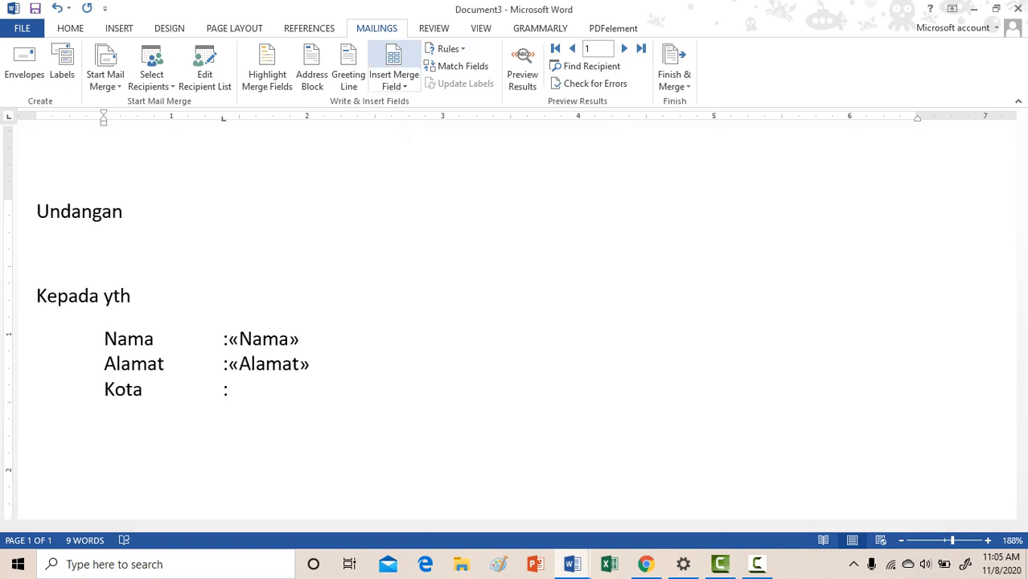
left_click(394, 55)
left_click(428, 236)
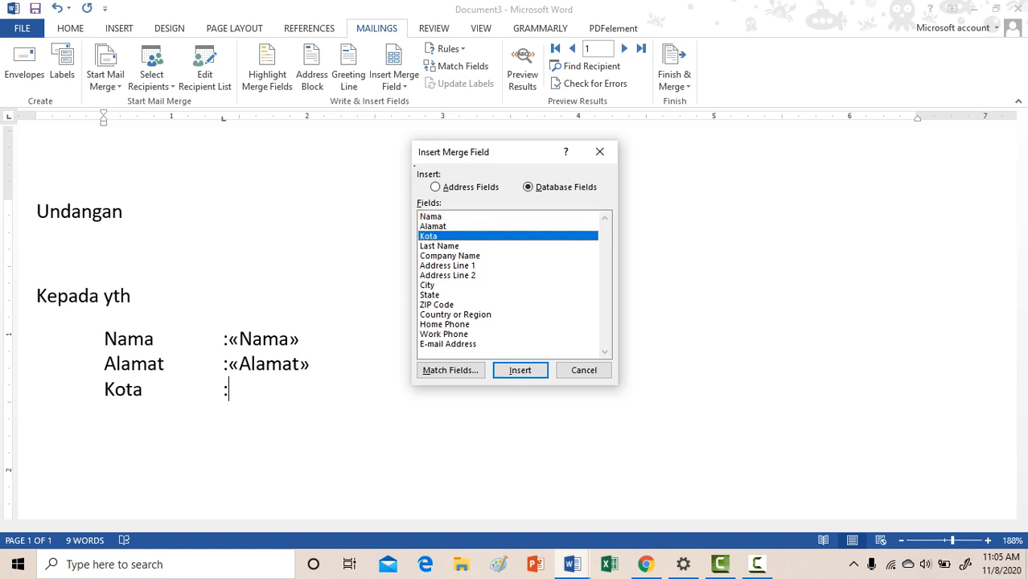
left_click(520, 370)
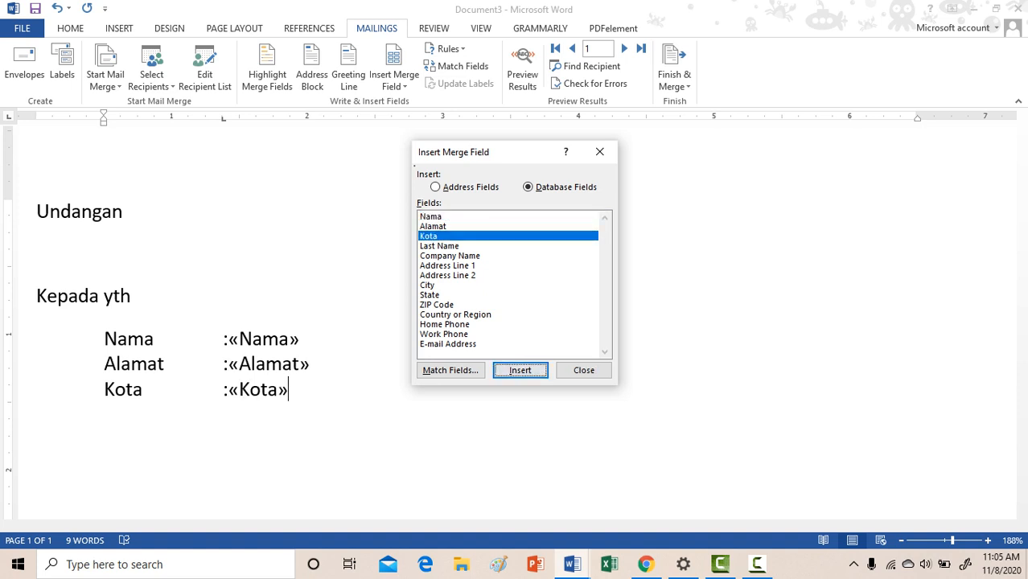
left_click(507, 406)
left_click(584, 370)
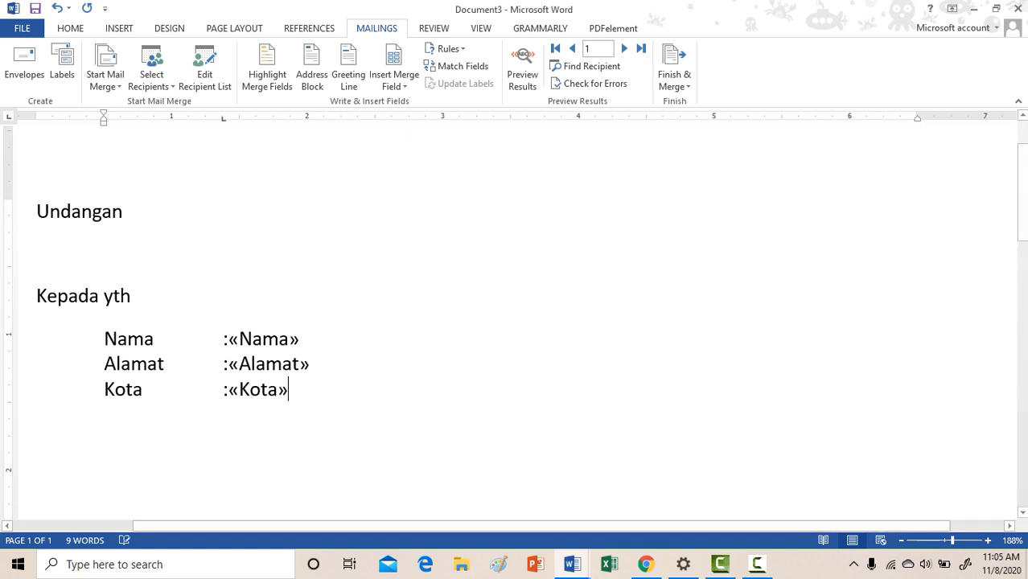
Step: Preview the merge results and open the Step-by-Step Mail Merge Wizard at its recipient selection stage
left_click(522, 70)
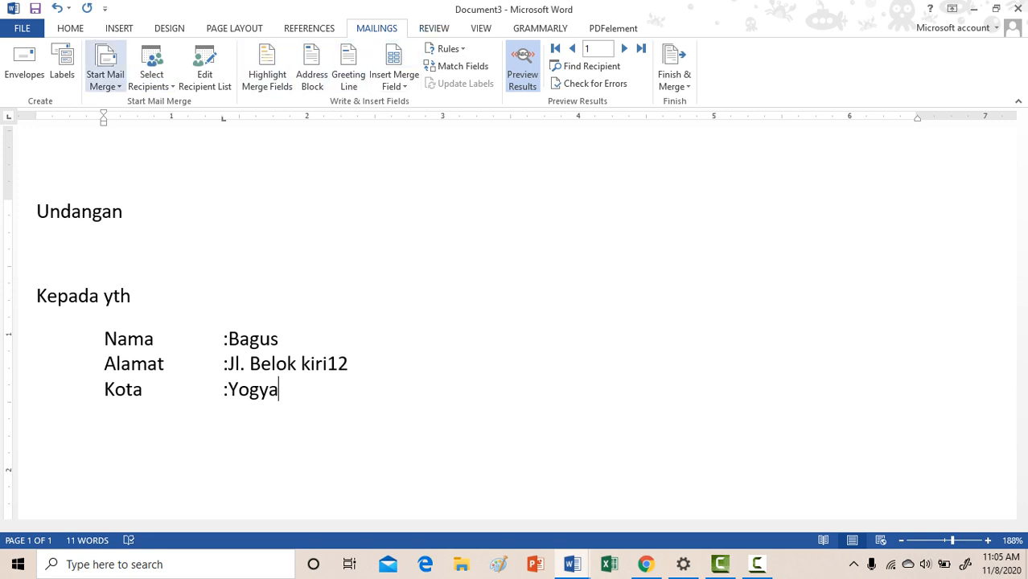
left_click(105, 76)
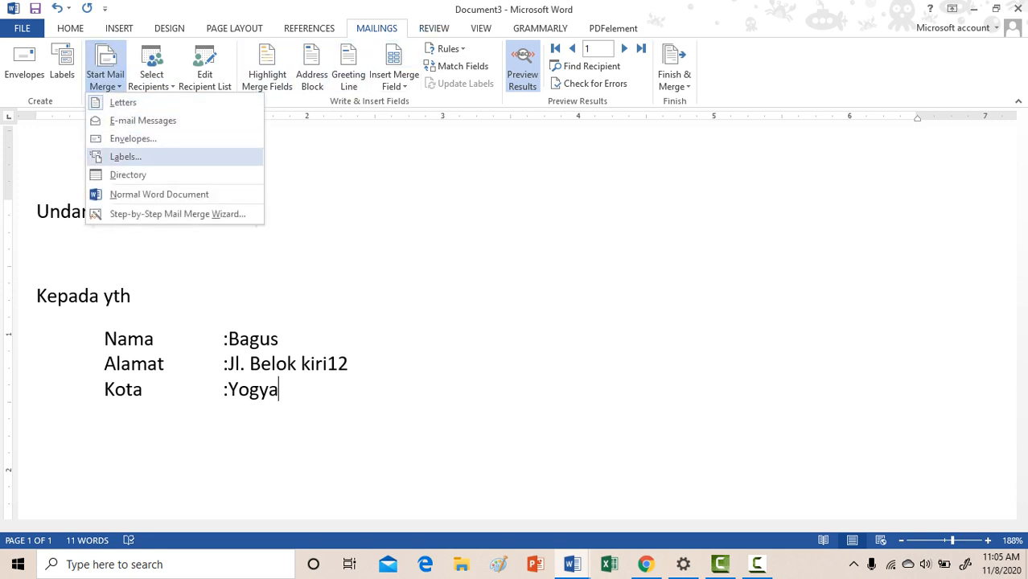
left_click(176, 214)
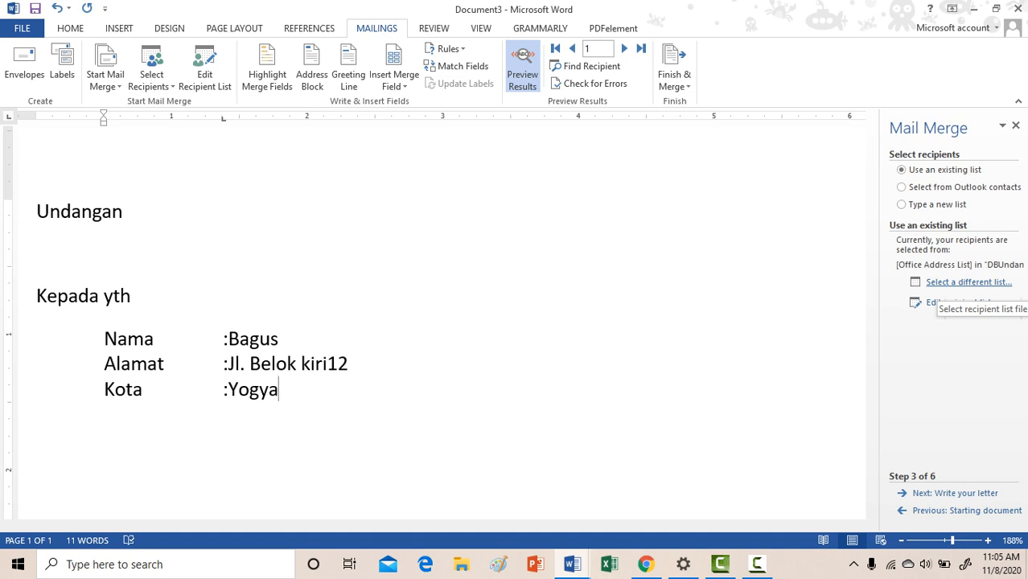
Step: Choose to type a new recipient list, close the Mail Merge wizard and minimize the letter to reach the materi heading document
left_click(901, 204)
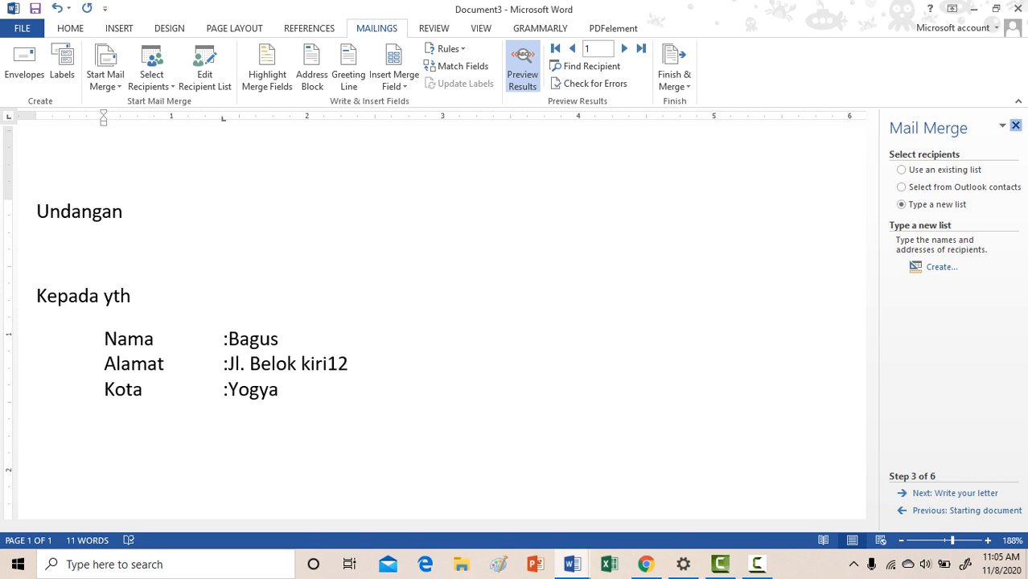
left_click(1015, 125)
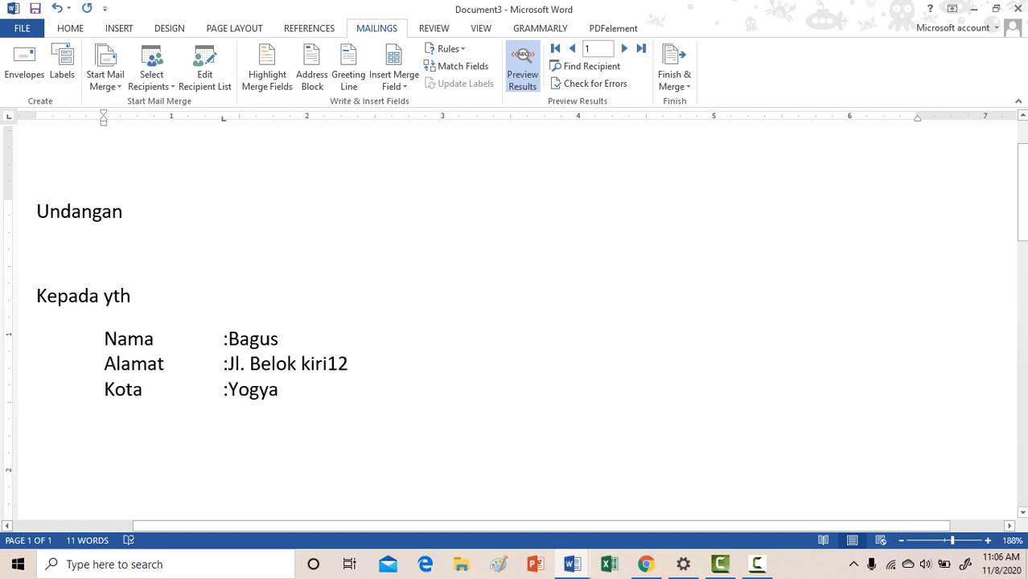
left_click(973, 8)
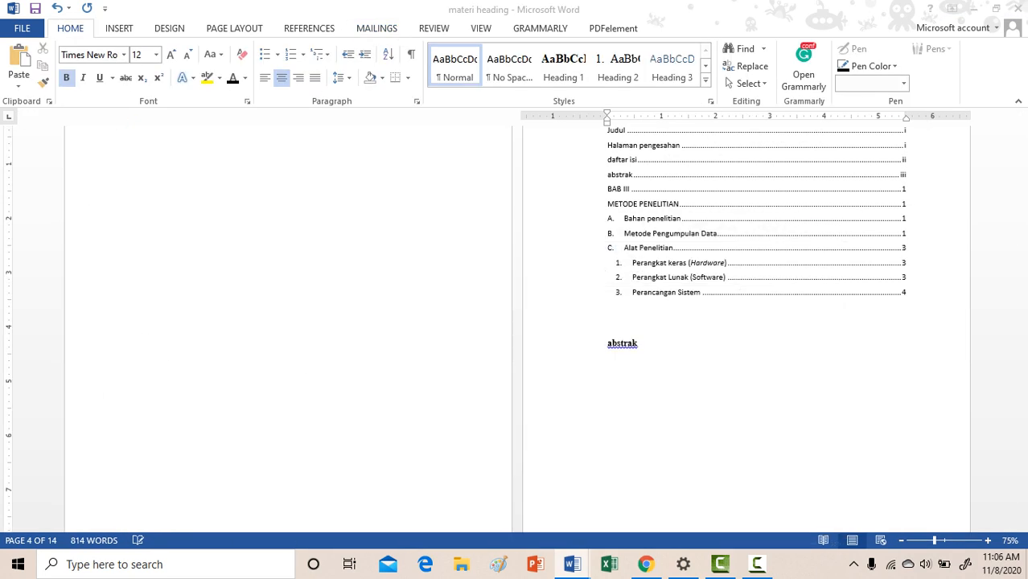
Step: Look over the front pages and the BAB III chapter of the materi heading document, ending at the Judul page
scroll(722, 352, "up", 3)
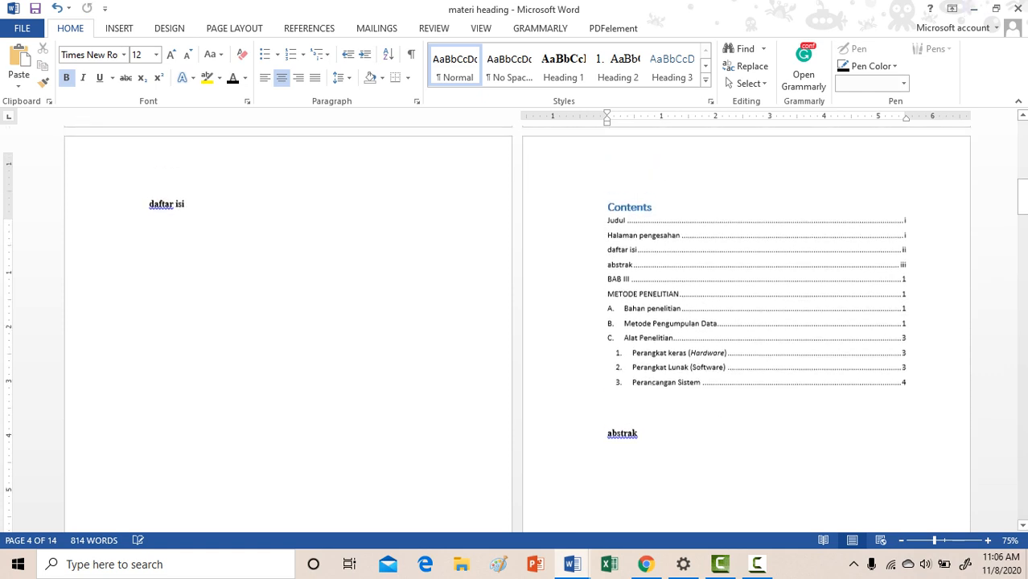
scroll(720, 459, "up", 15)
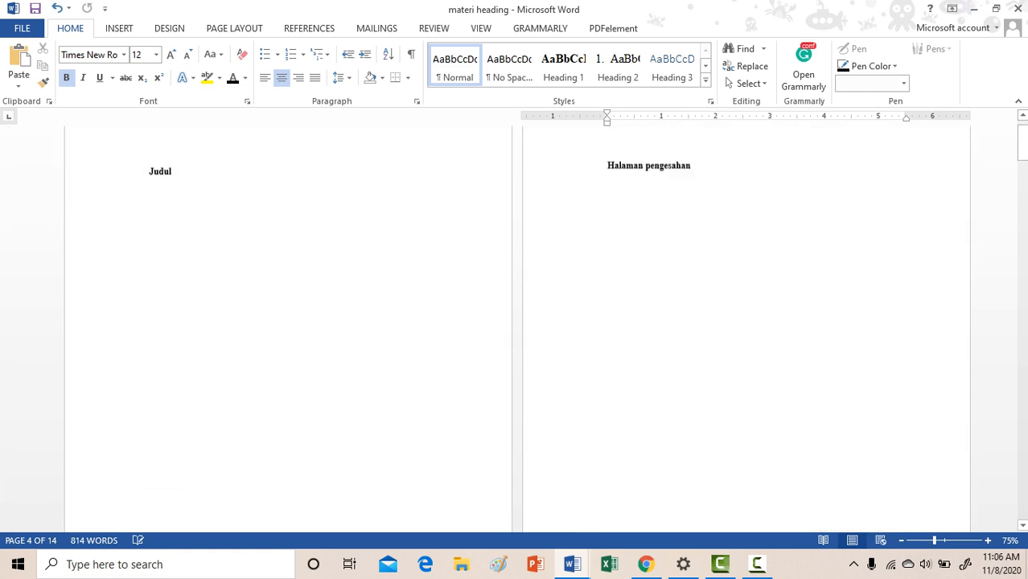
scroll(517, 328, "down", 20)
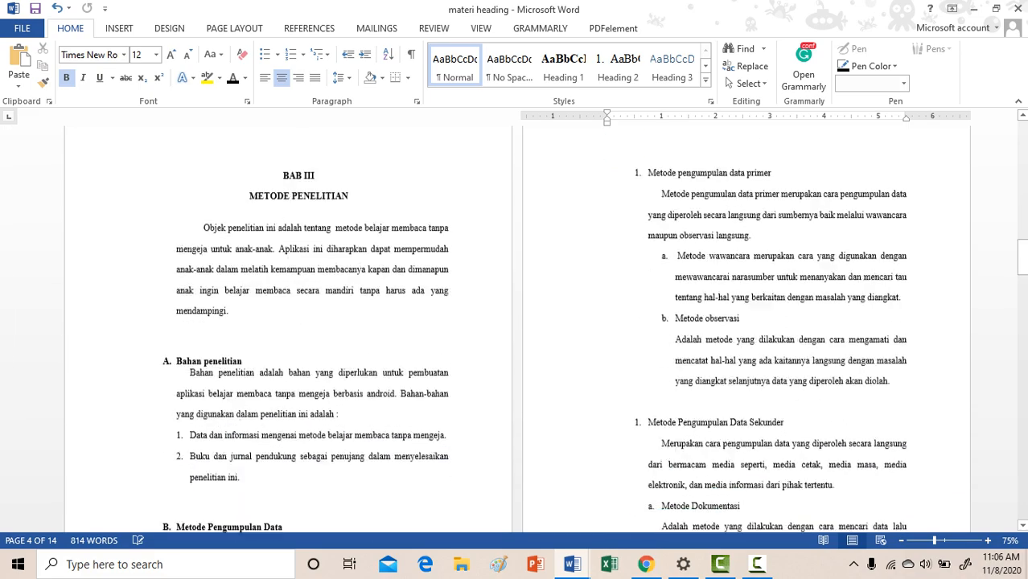
scroll(594, 344, "down", 1)
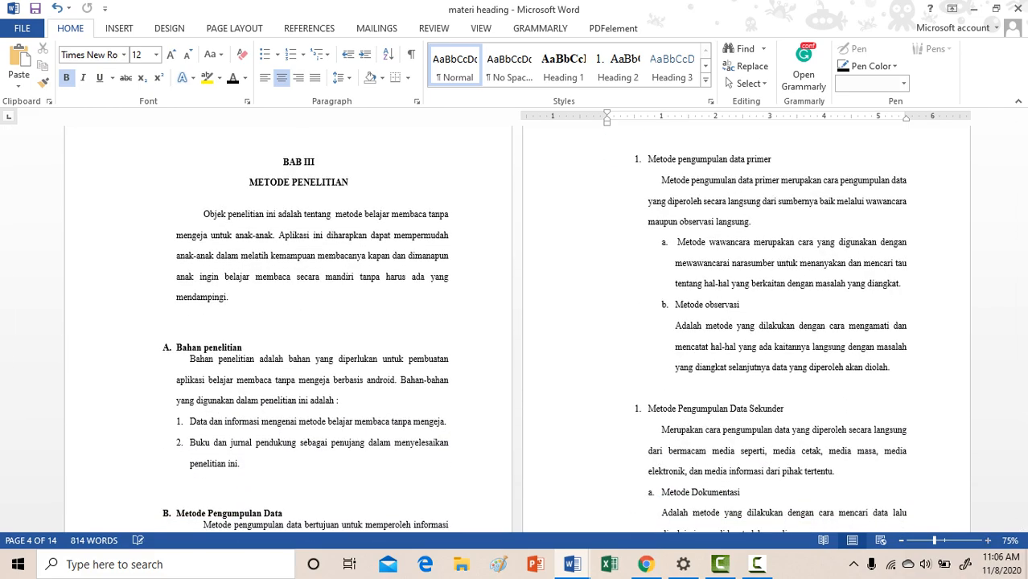
scroll(514, 328, "up", 5)
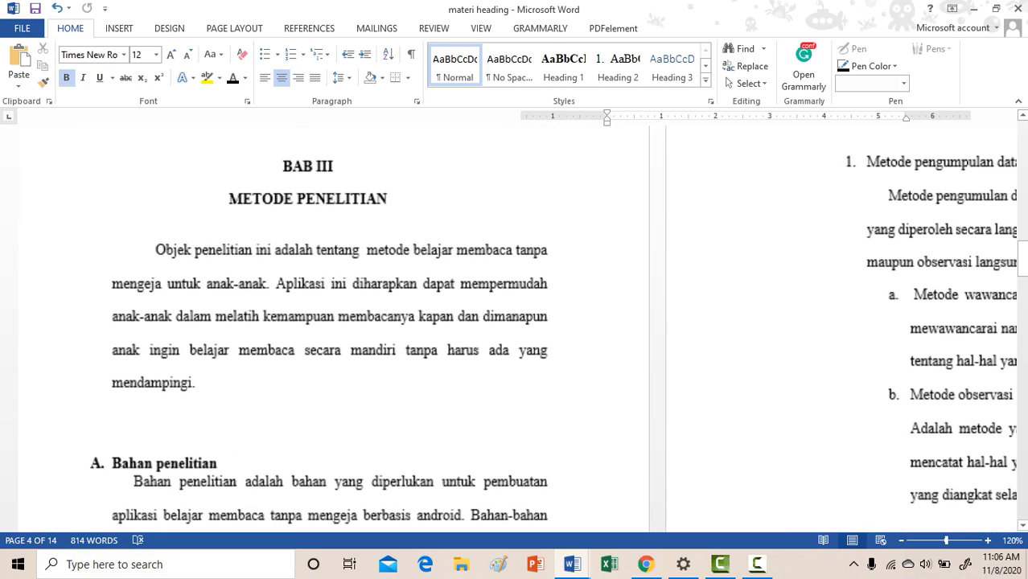
scroll(477, 325, "up", 20)
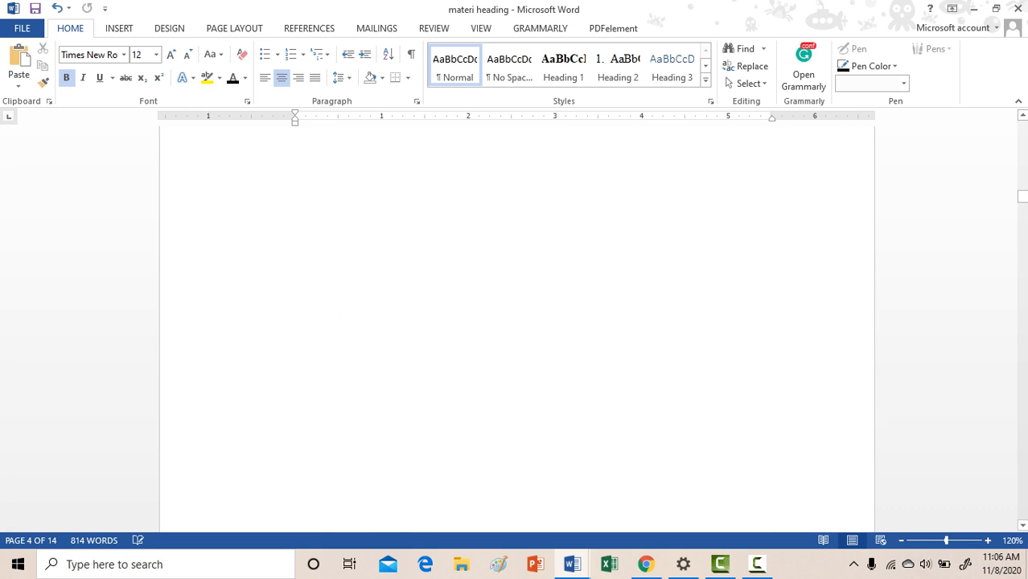
scroll(516, 328, "up", 15)
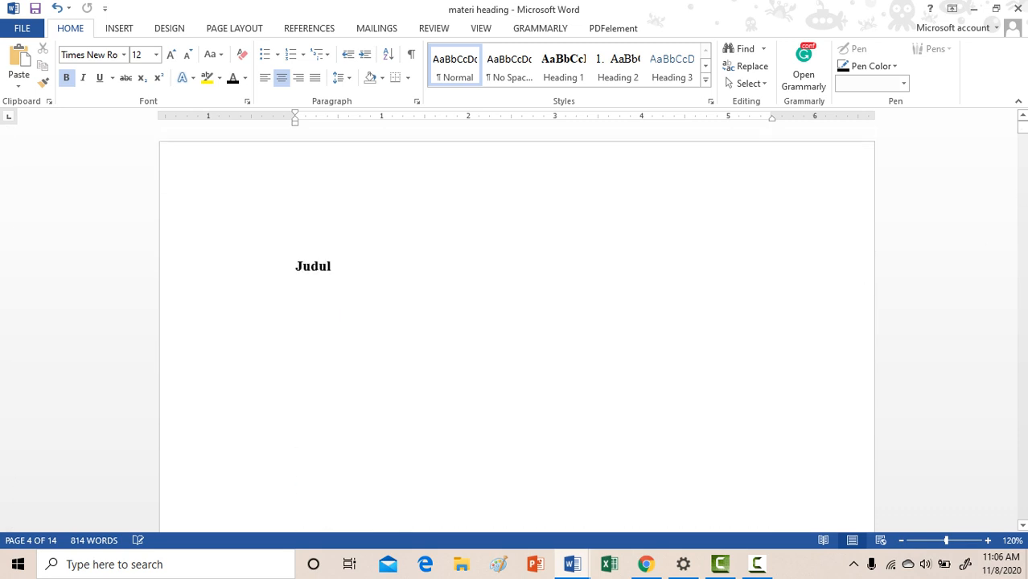
scroll(516, 328, "down", 4)
left_click_drag(1021, 138, 1022, 126)
key("Return")
Step: Examine the Roman-numbered front pages and the entries and page numbers in the Contents table
scroll(533, 243, "down", 10)
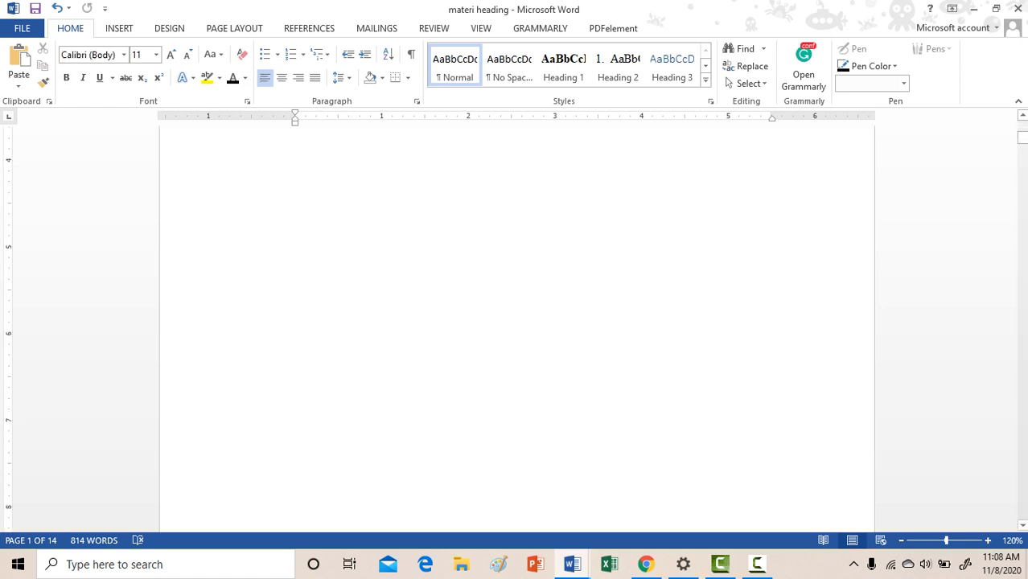
scroll(533, 243, "down", 5)
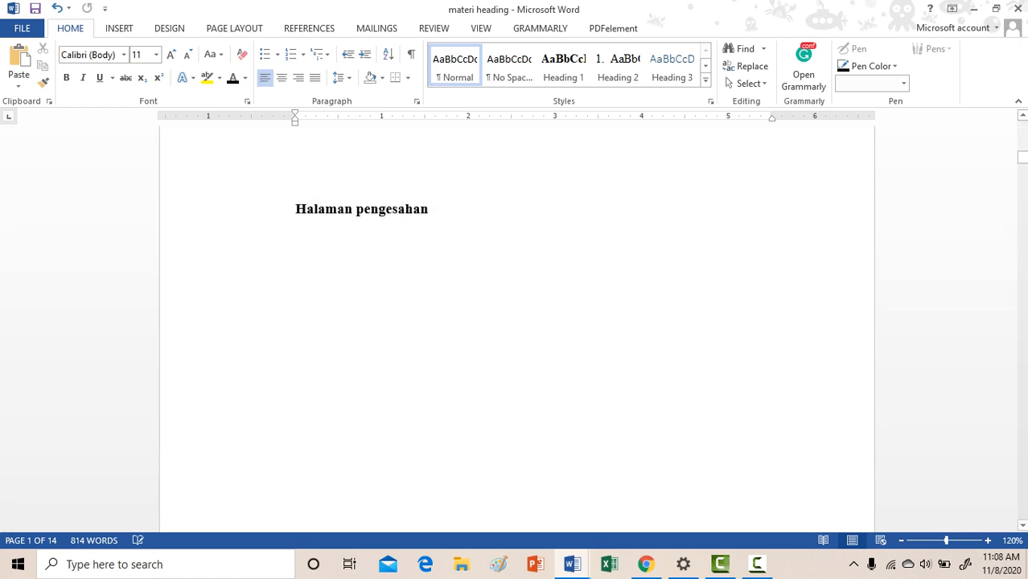
scroll(534, 339, "down", 20)
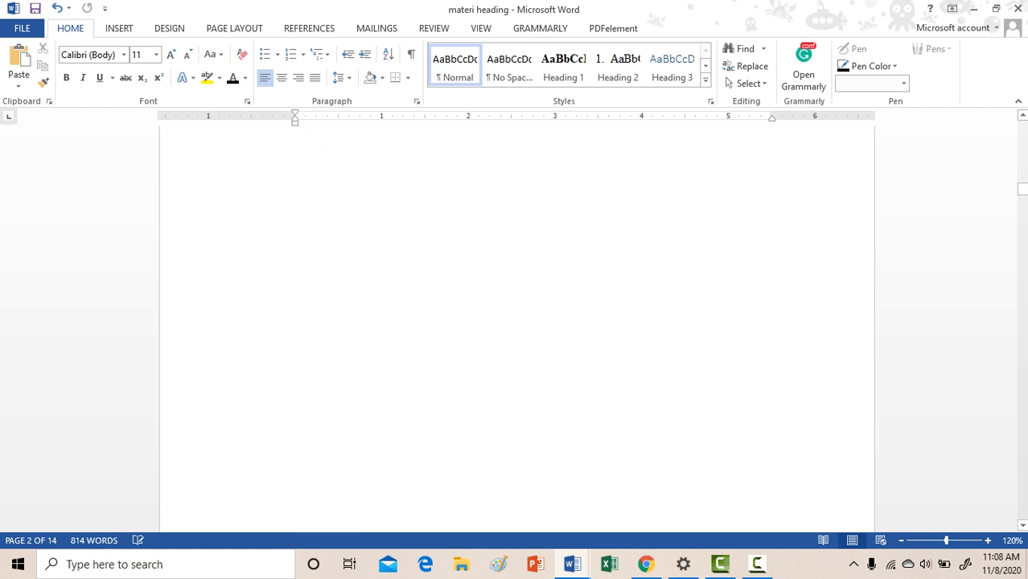
scroll(517, 321, "down", 20)
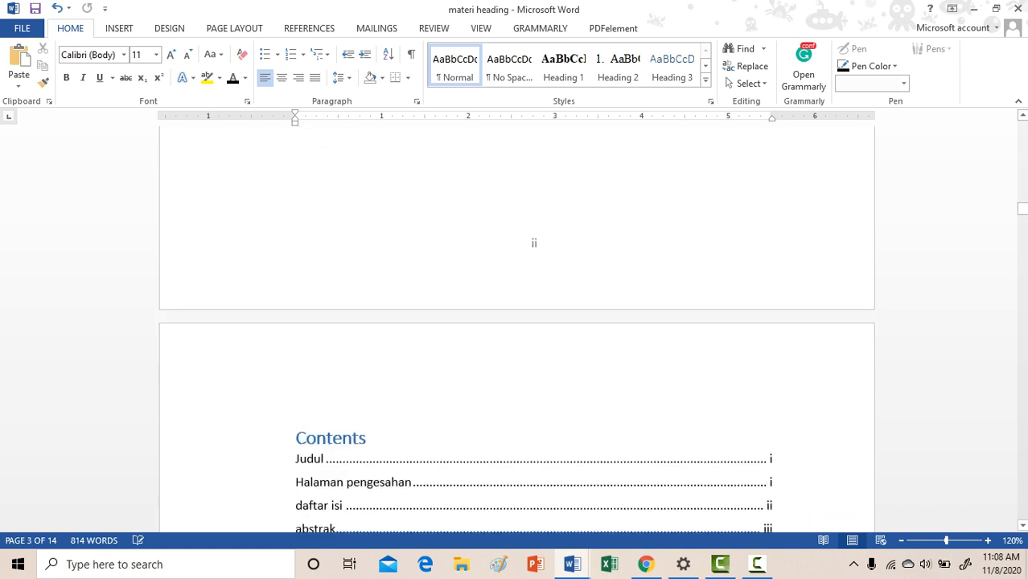
scroll(517, 322, "up", 3)
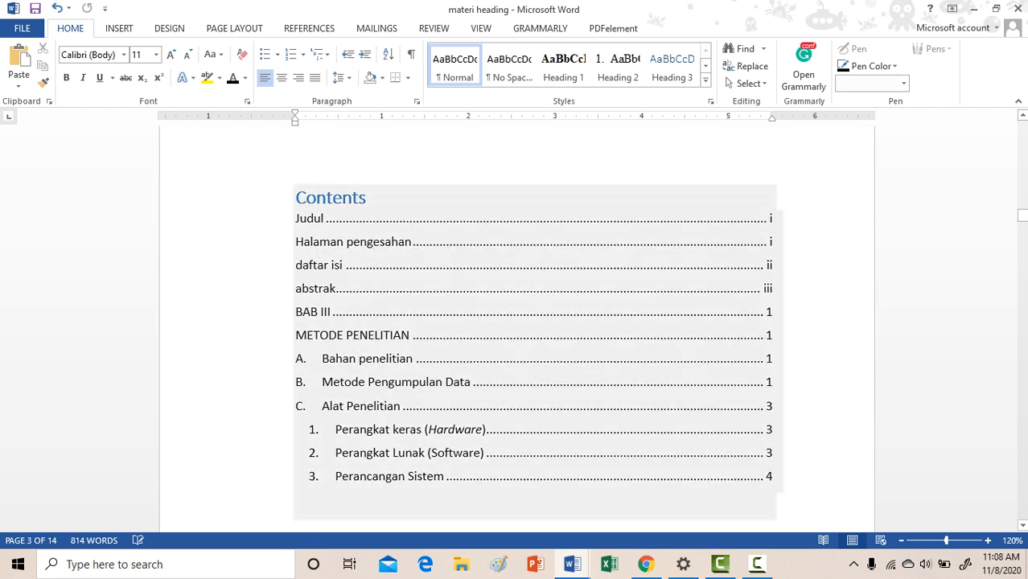
scroll(517, 322, "down", 3)
scroll(498, 241, "down", 2)
scroll(499, 242, "up", 1)
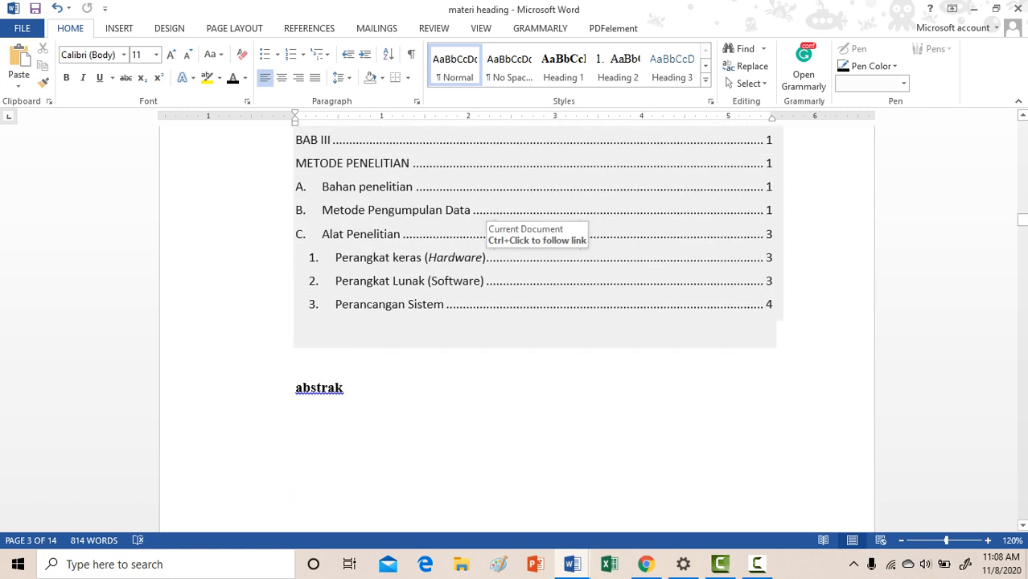
scroll(499, 241, "up", 2)
scroll(535, 321, "up", 2)
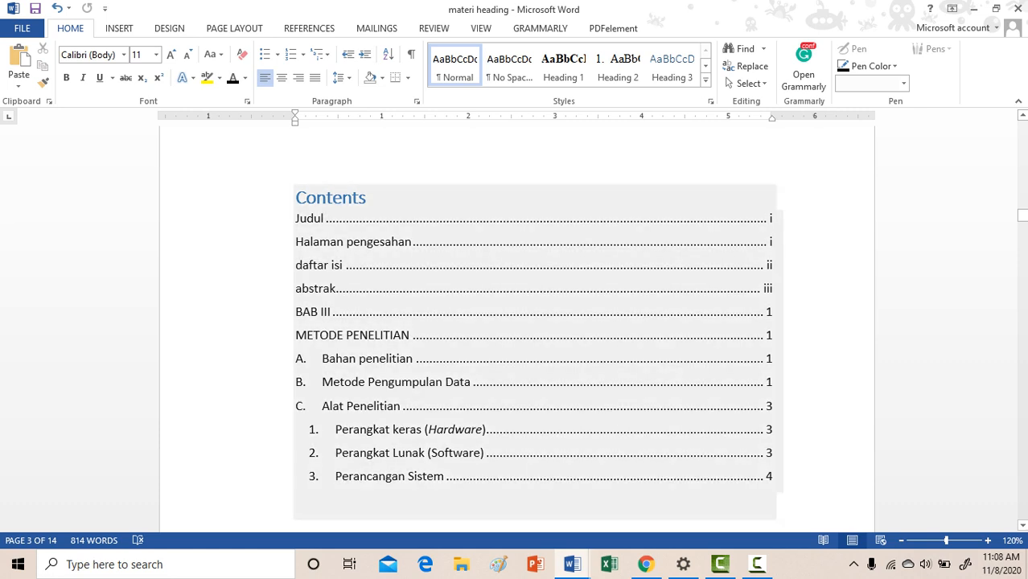
scroll(533, 321, "down", 2)
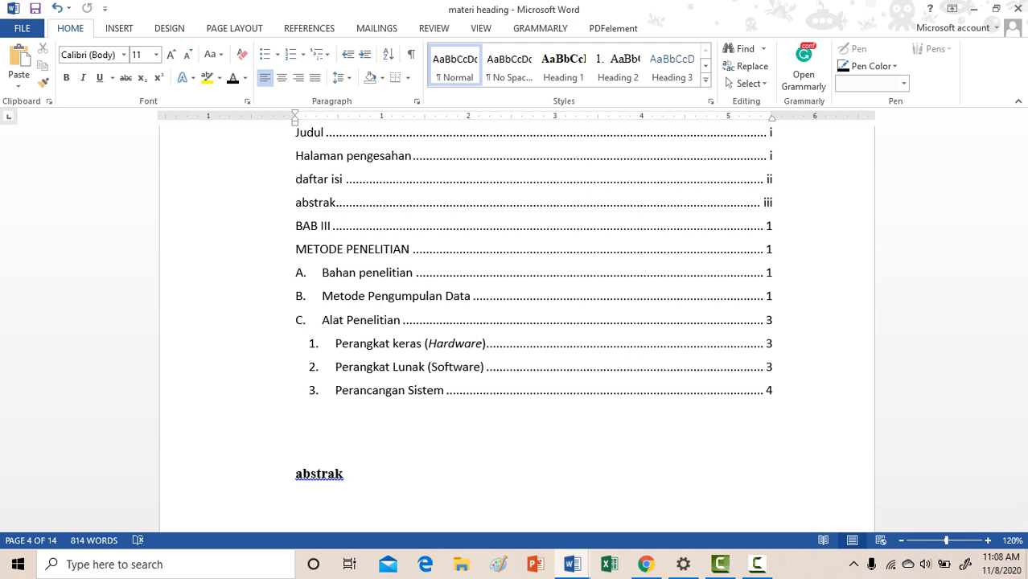
Step: Delete the entire Contents table above the abstrak heading
left_click(462, 211)
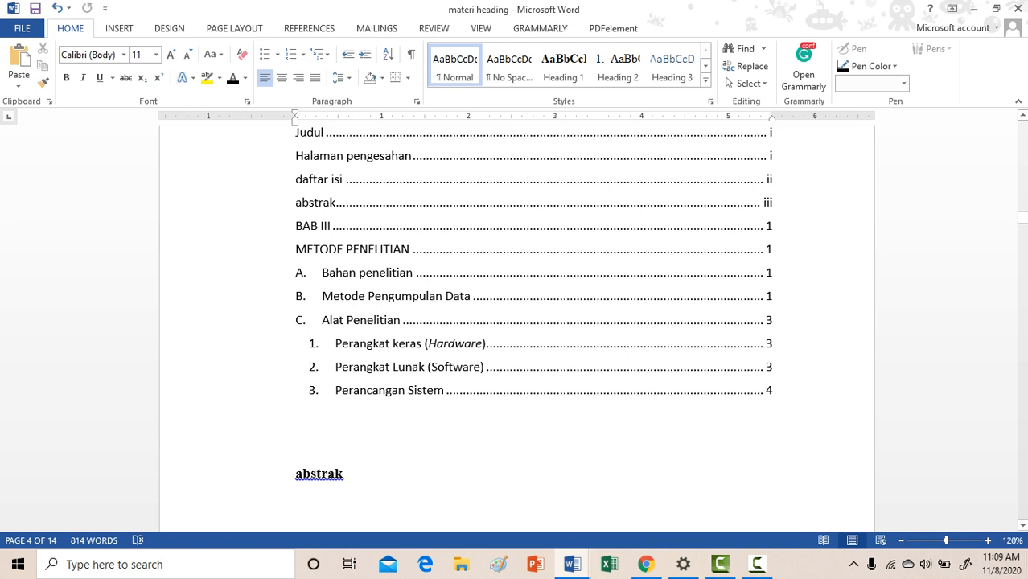
scroll(516, 328, "up", 1)
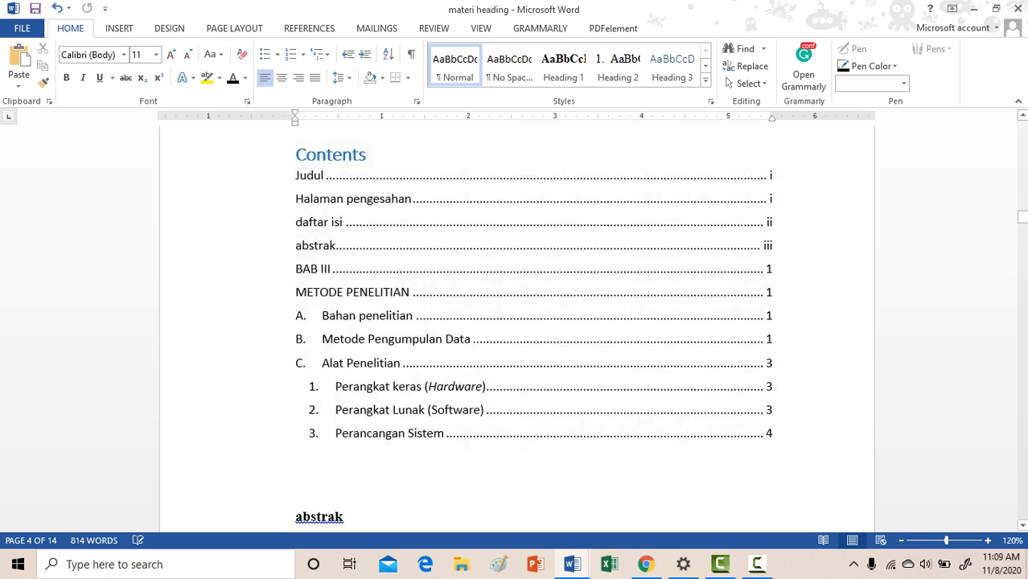
left_click_drag(295, 155, 299, 490)
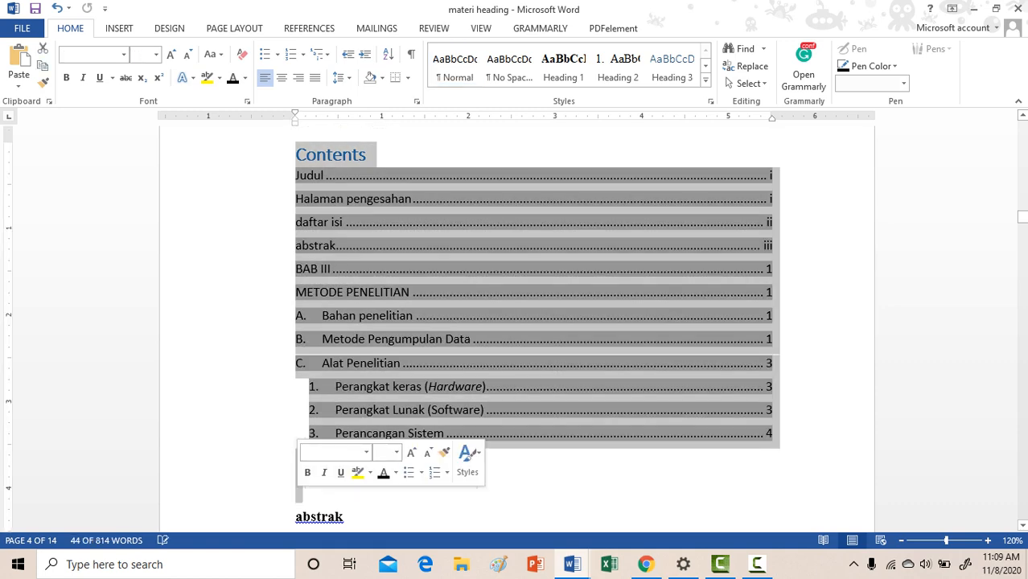
key("Delete")
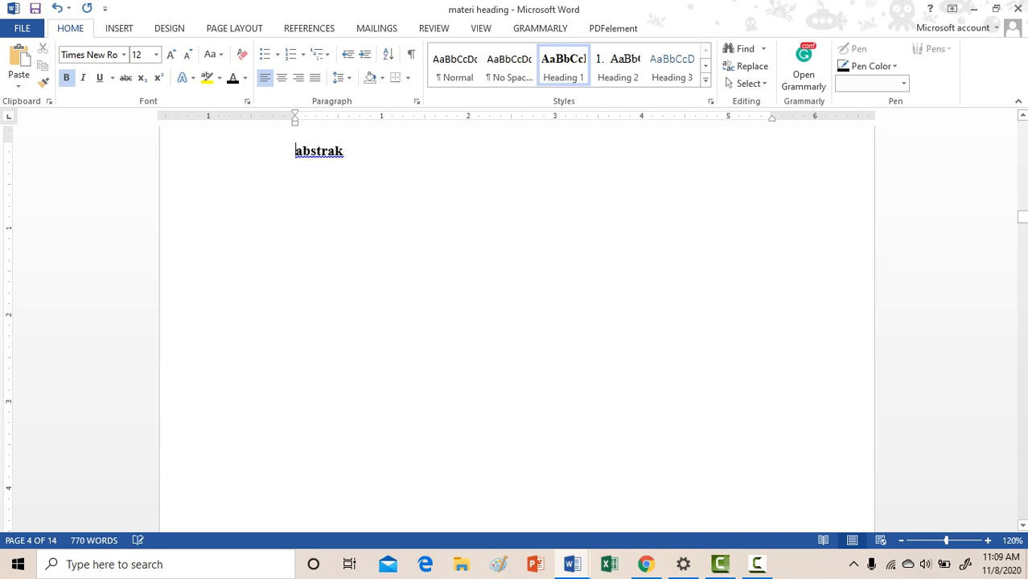
key("ctrl+Return")
Step: Review the page layout and page numbering from the Judul front page through BAB III and its design sections
scroll(514, 322, "up", 3)
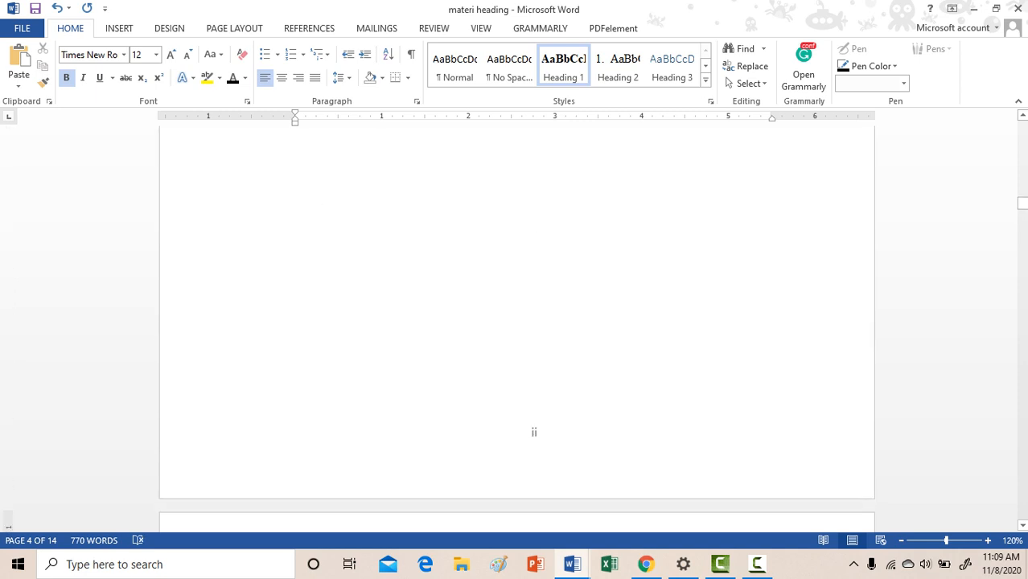
scroll(533, 432, "down", 7)
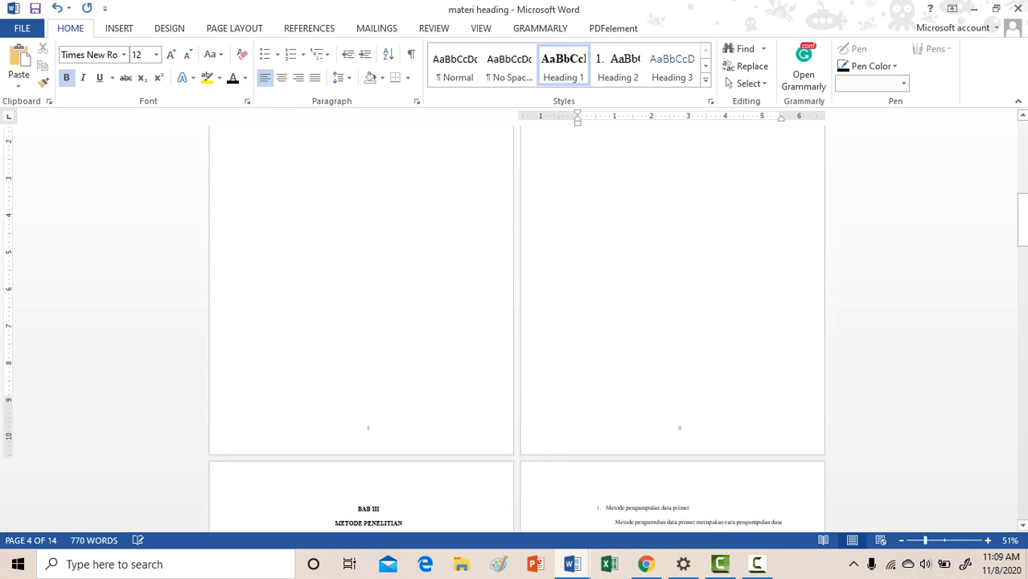
scroll(514, 321, "up", 5)
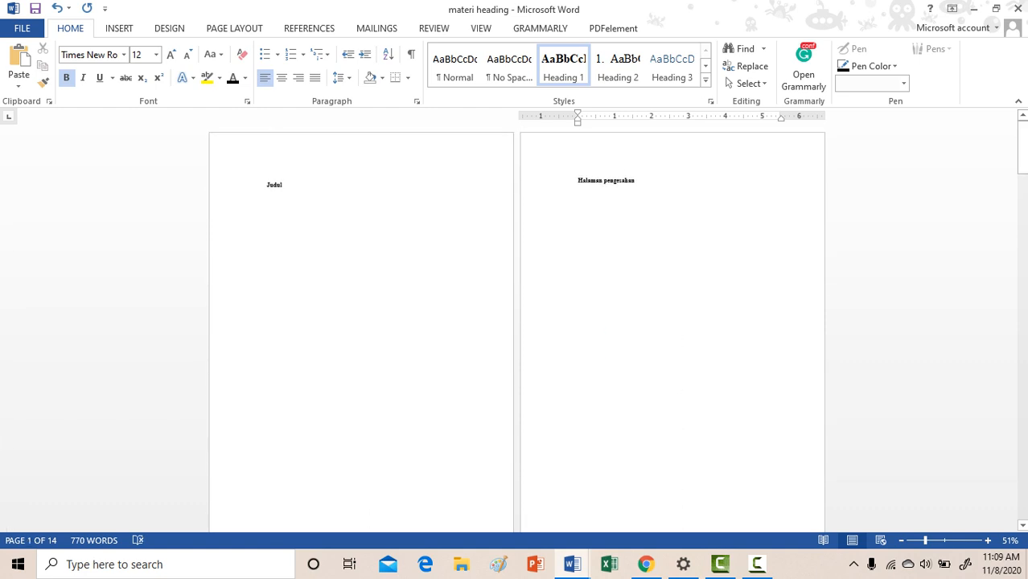
scroll(514, 322, "down", 3)
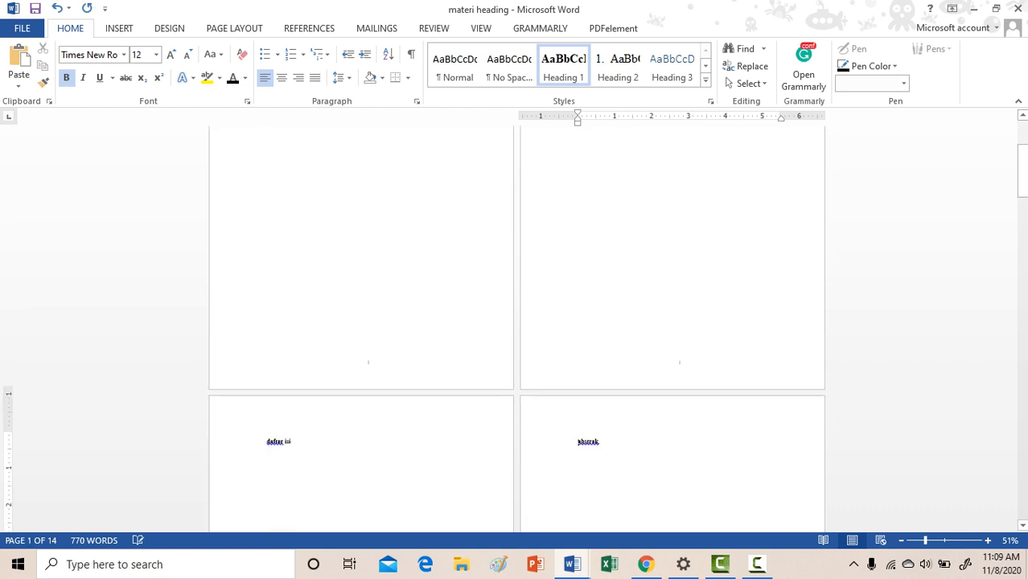
scroll(515, 321, "down", 5)
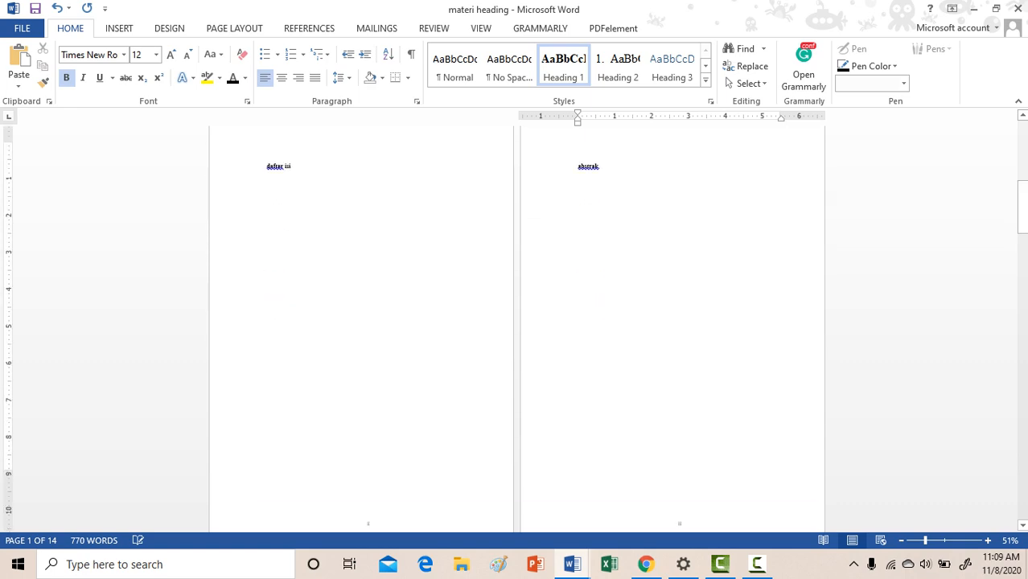
scroll(515, 321, "down", 5)
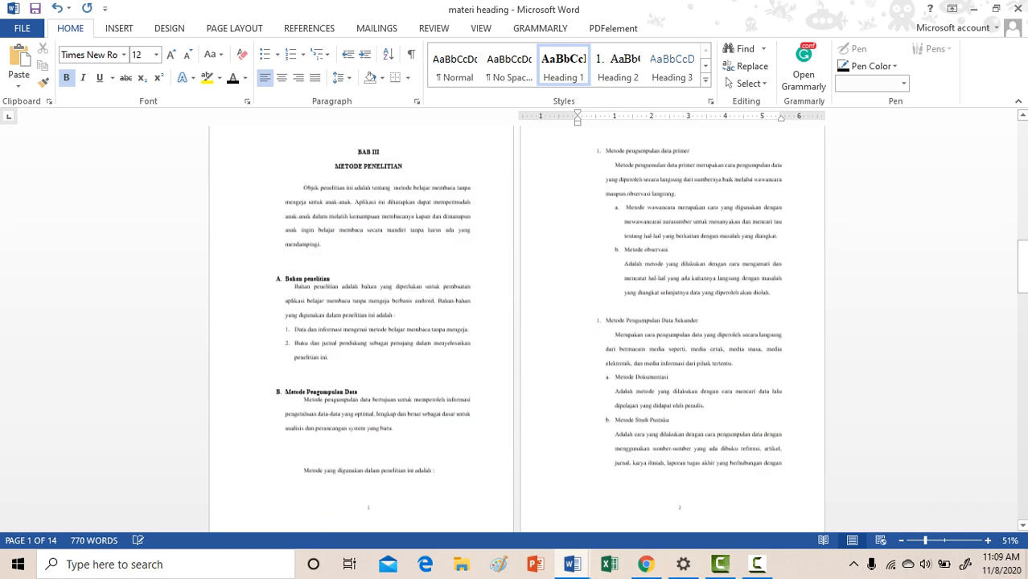
scroll(515, 322, "down", 10)
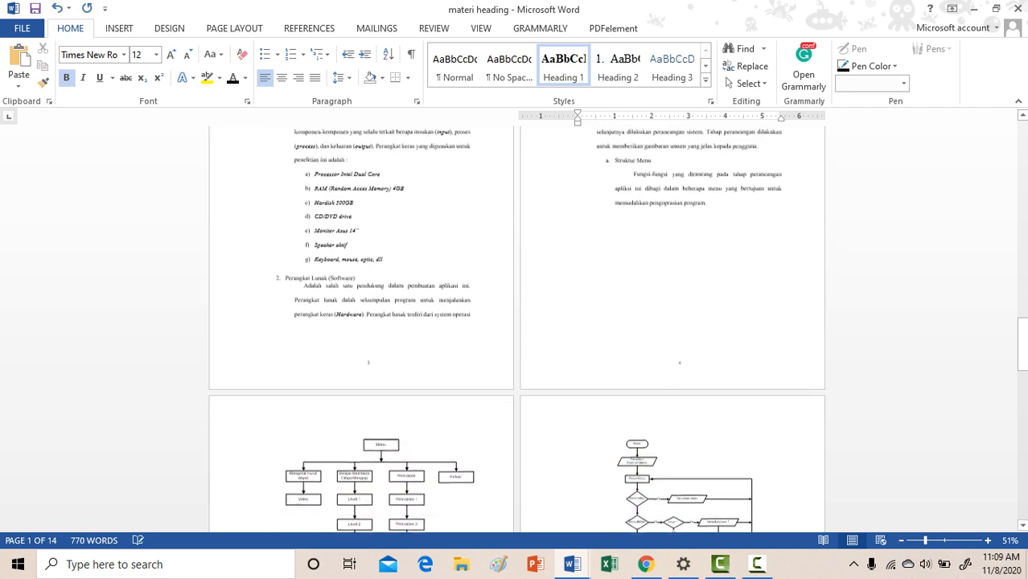
scroll(515, 322, "down", 10)
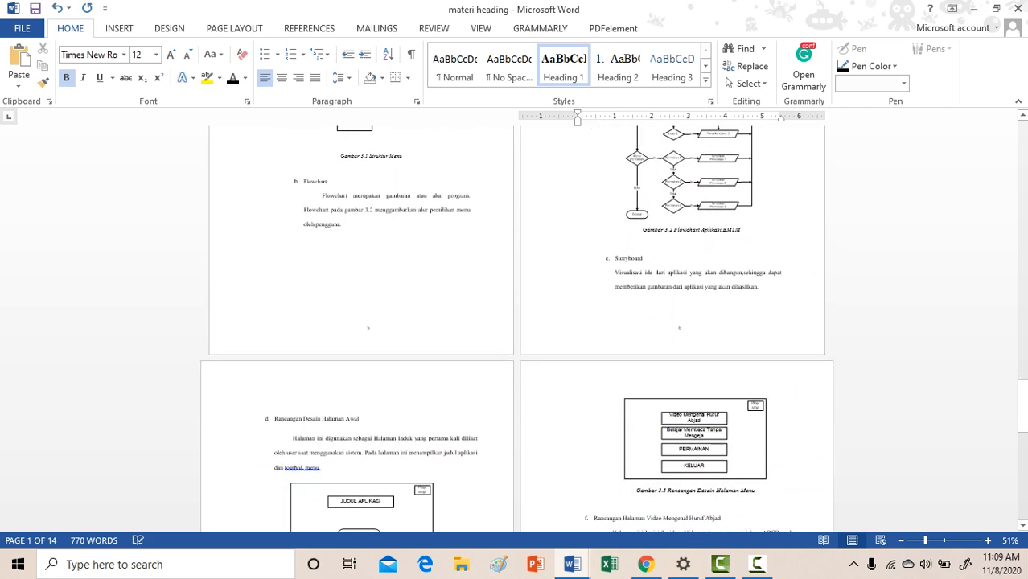
scroll(515, 321, "down", 5)
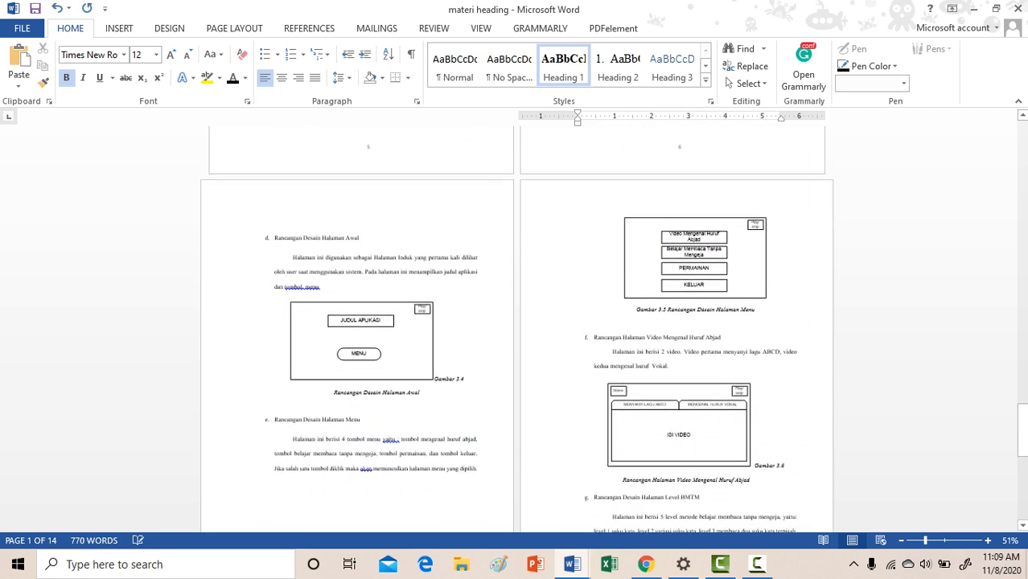
scroll(515, 322, "up", 5)
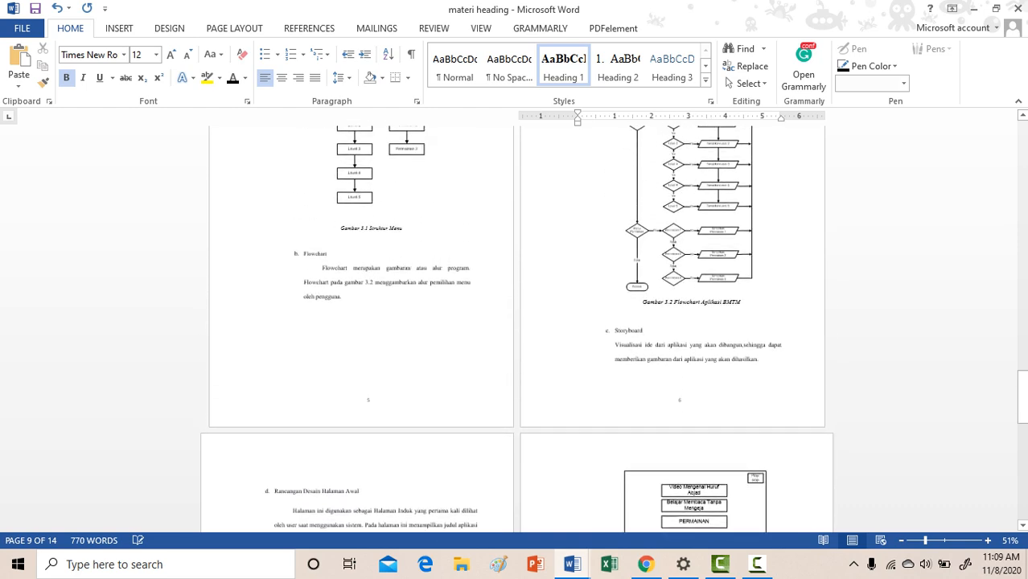
left_click_drag(1021, 397, 1022, 152)
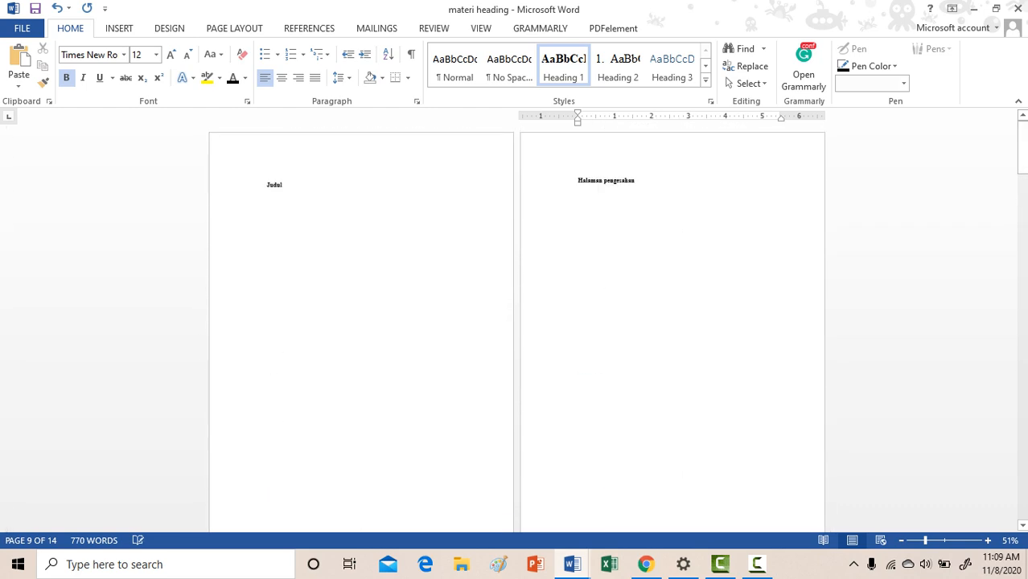
scroll(516, 331, "down", 2)
scroll(516, 331, "up", 2)
scroll(517, 329, "up", 5)
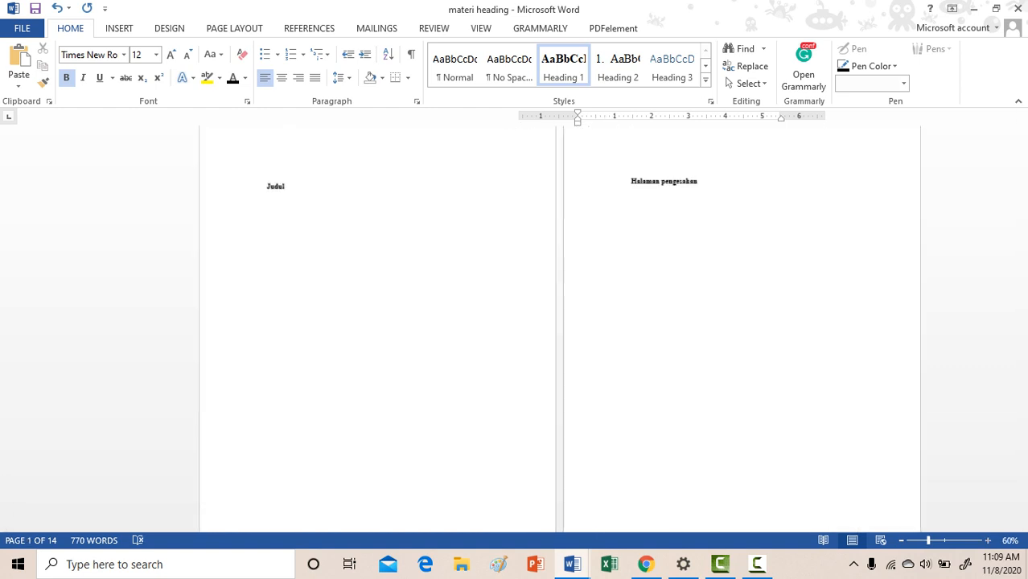
scroll(530, 242, "down", 15)
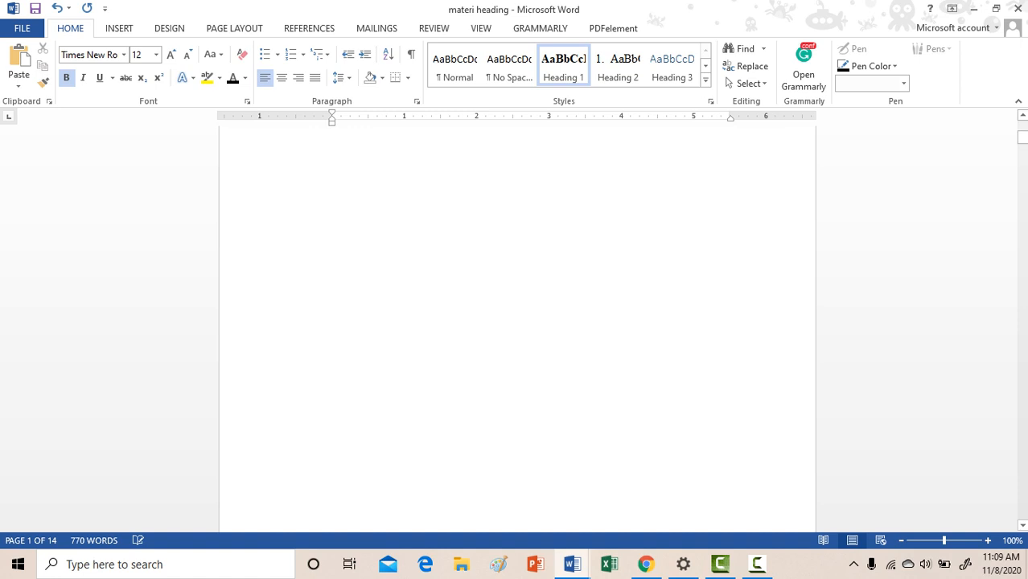
Step: Look over the front pages from Judul to the start of BAB III, checking the page number at the foot of each
scroll(531, 325, "down", 10)
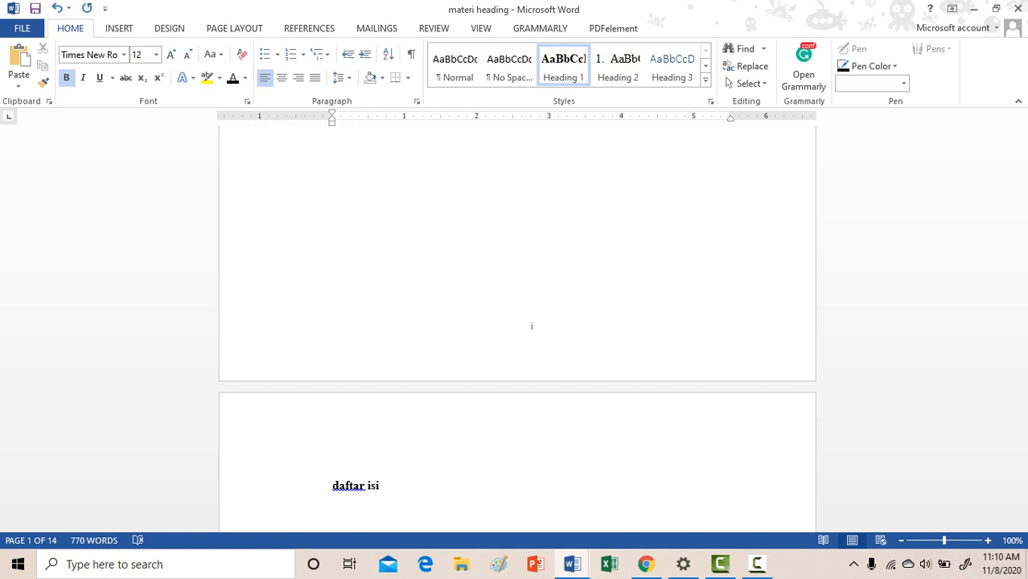
scroll(531, 325, "up", 10)
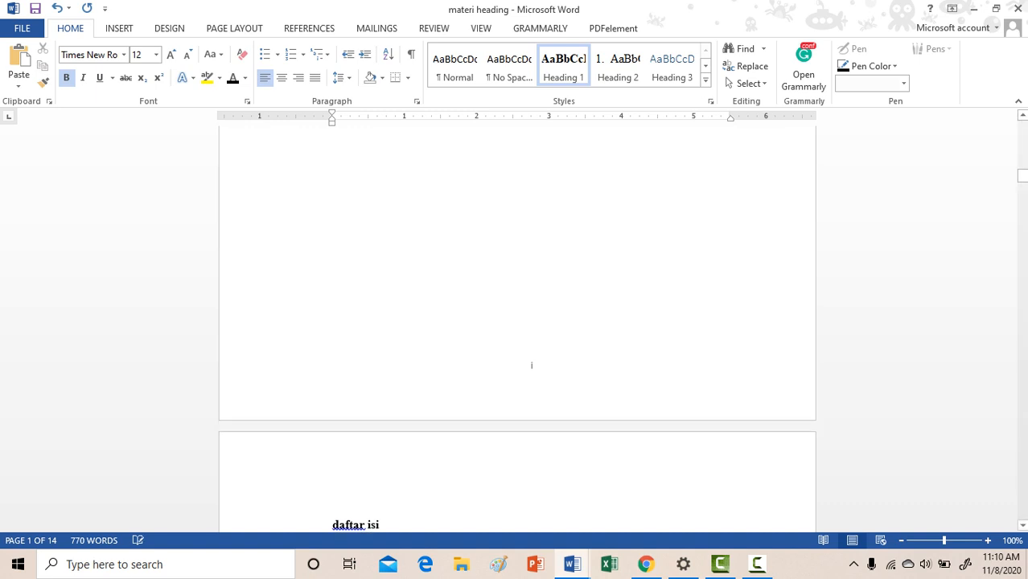
scroll(517, 326, "up", 10)
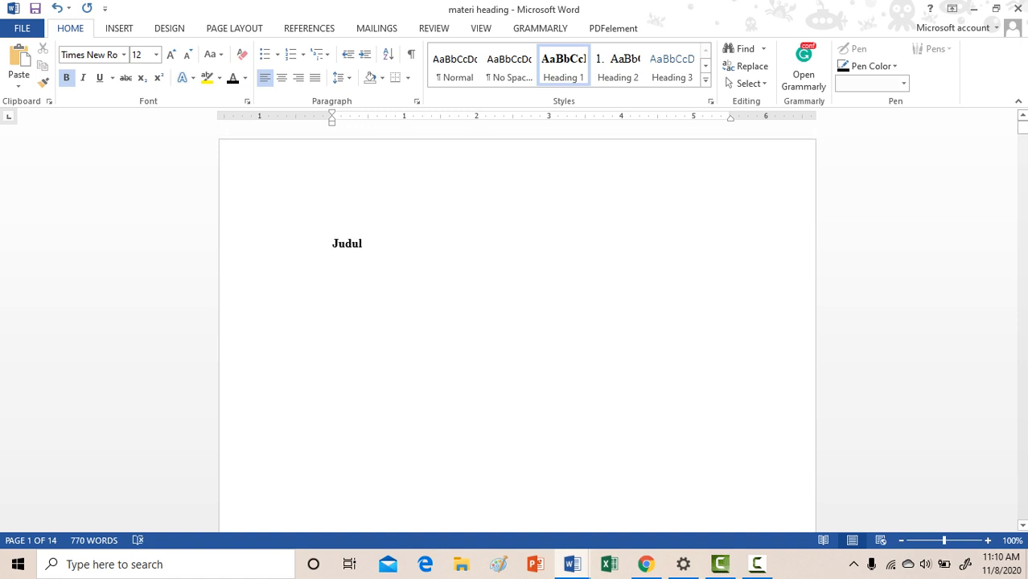
scroll(517, 325, "down", 10)
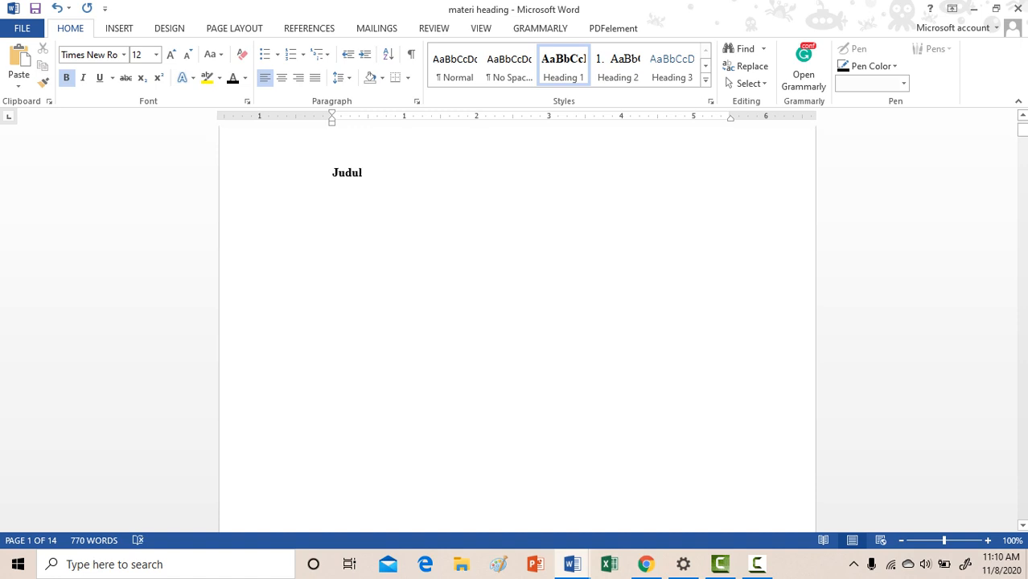
scroll(517, 326, "down", 15)
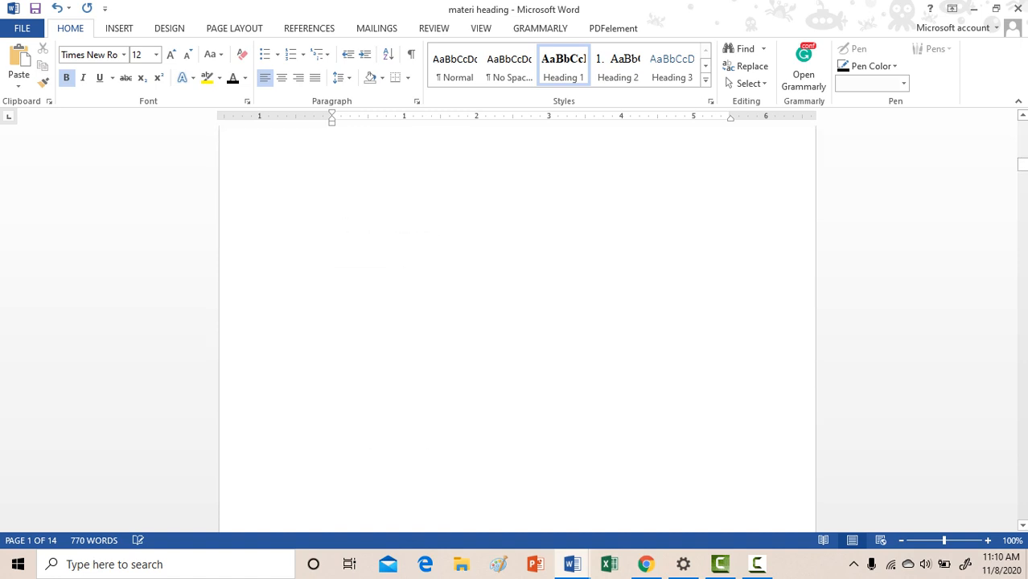
scroll(517, 326, "down", 15)
scroll(517, 326, "down", 15)
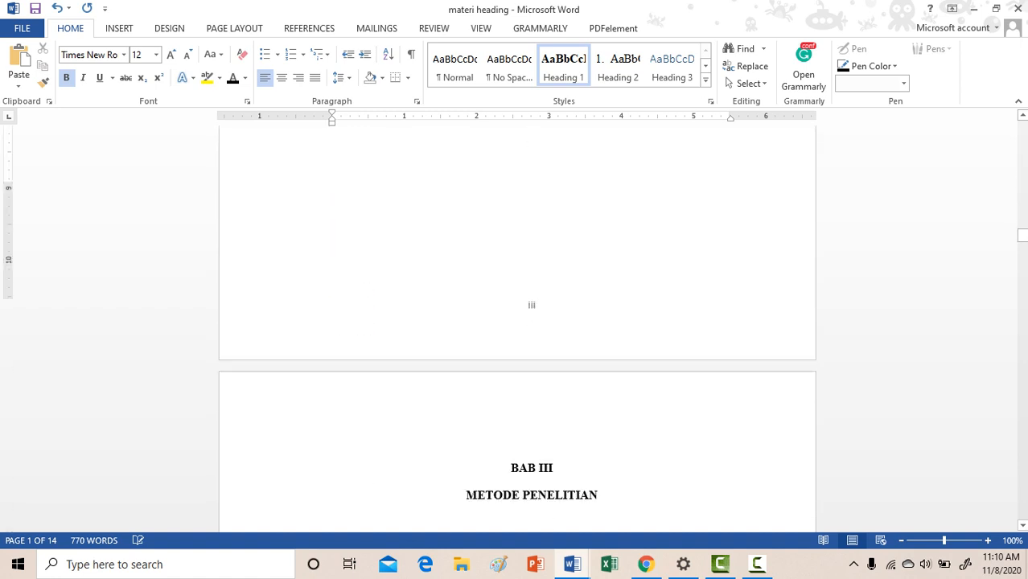
Step: Retype the chapter numeral in the BAB III heading as III
scroll(517, 326, "up", 3)
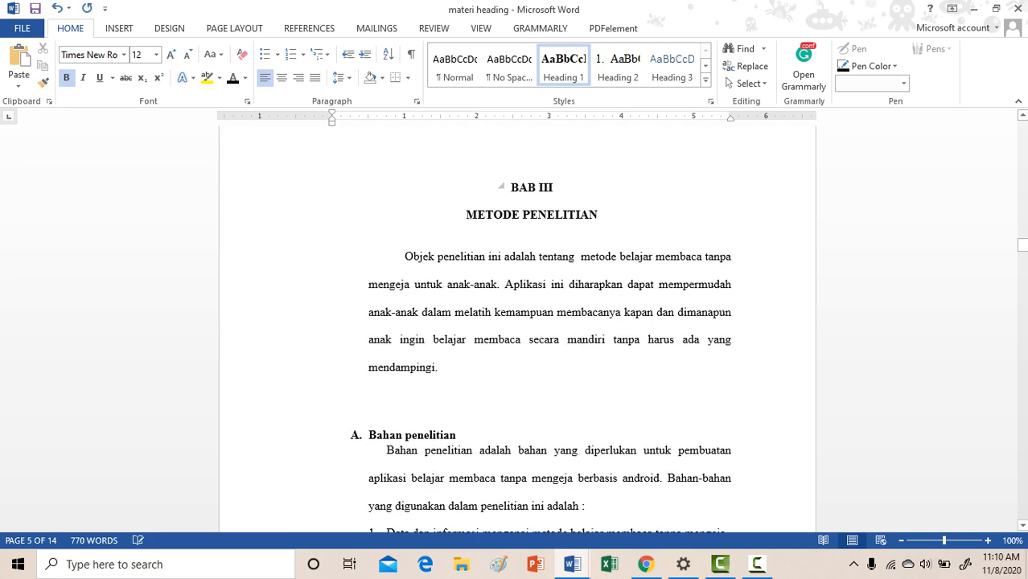
left_click_drag(541, 187, 558, 187)
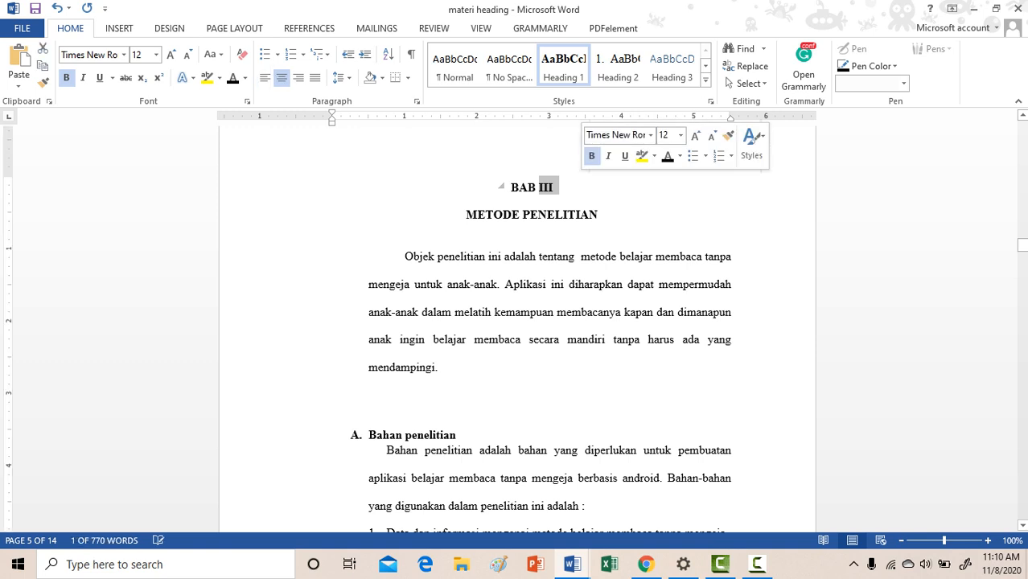
type("I")
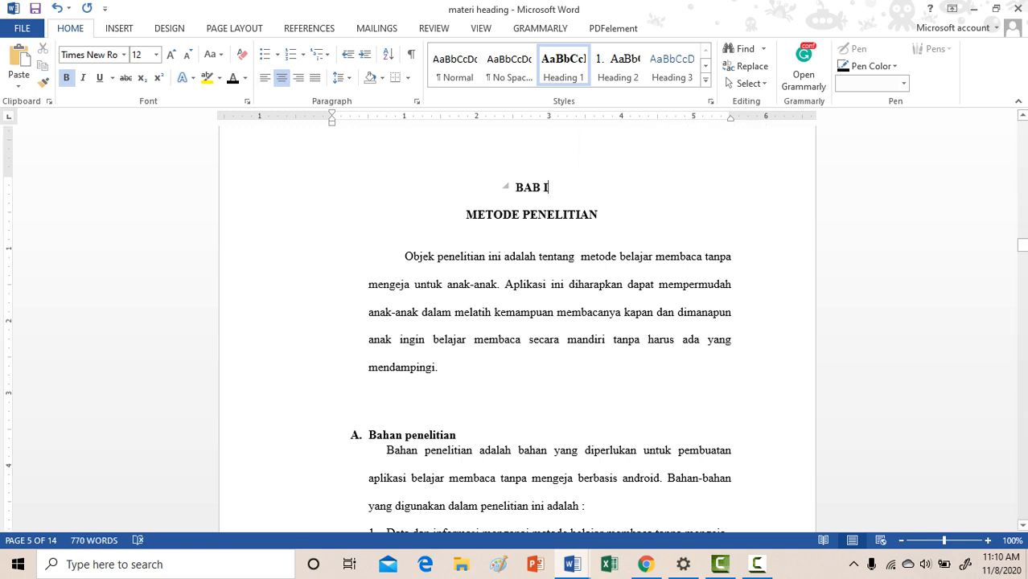
type("II")
Step: Compare the page numbers in the BAB III chapter with those on the front pages, ending at the Judul page
scroll(322, 240, "down", 5)
scroll(517, 330, "down", 12)
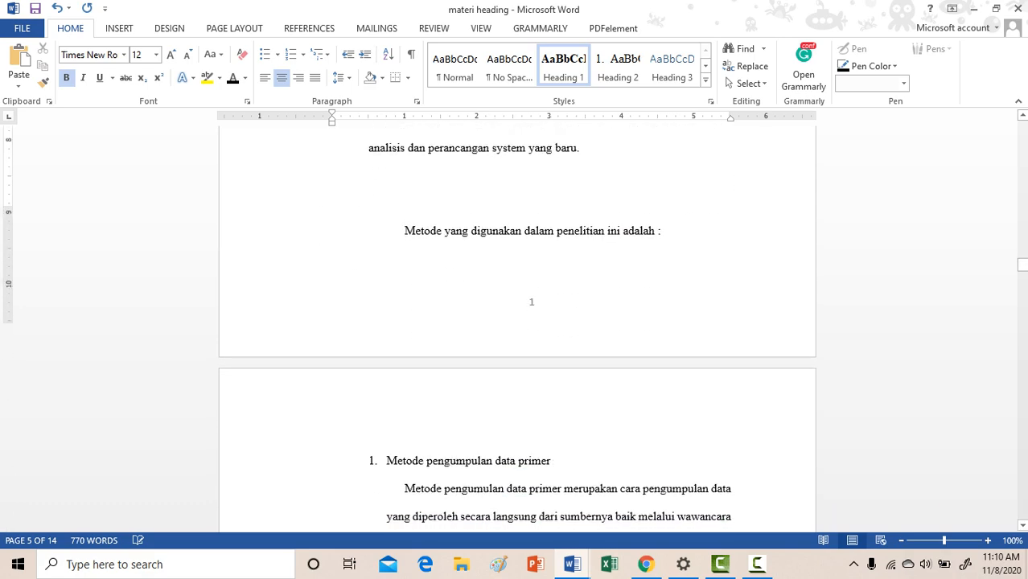
scroll(517, 329, "down", 15)
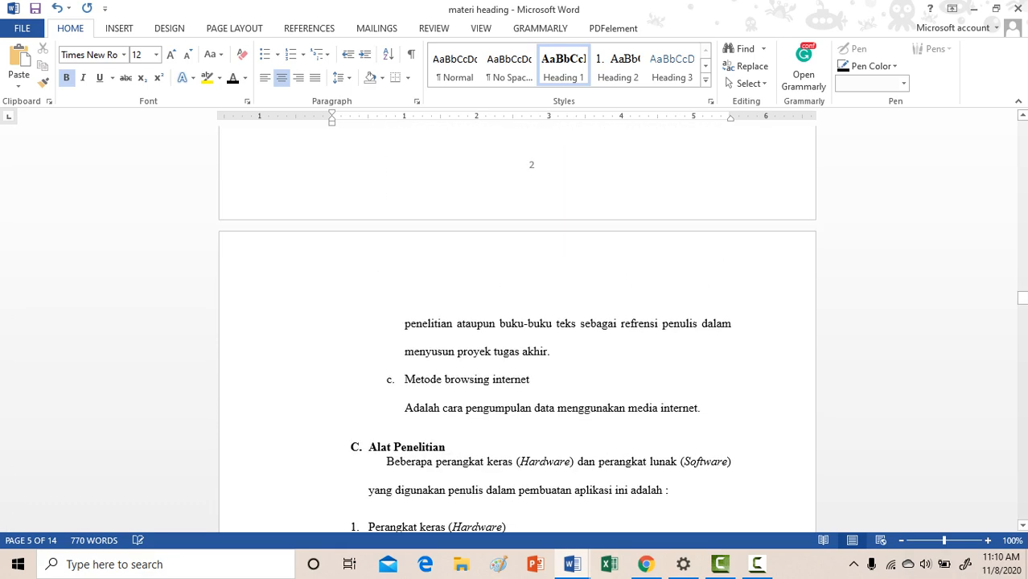
scroll(517, 330, "up", 4)
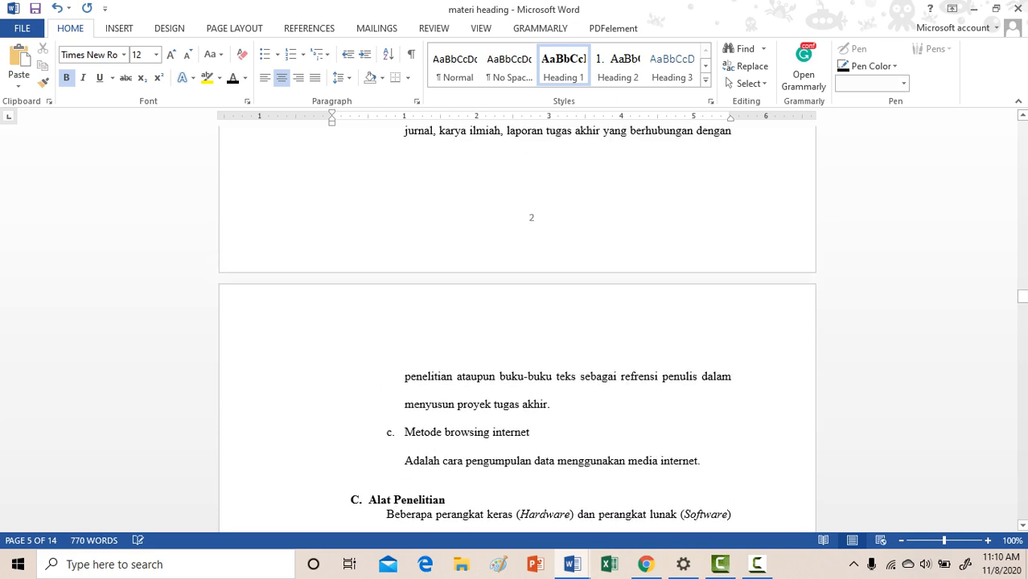
scroll(517, 330, "up", 20)
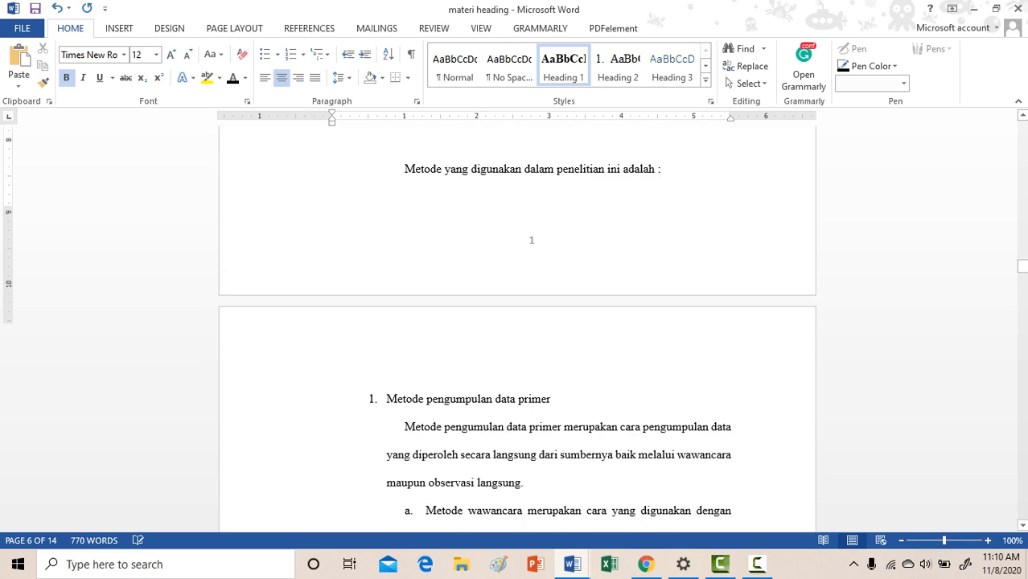
scroll(517, 330, "up", 20)
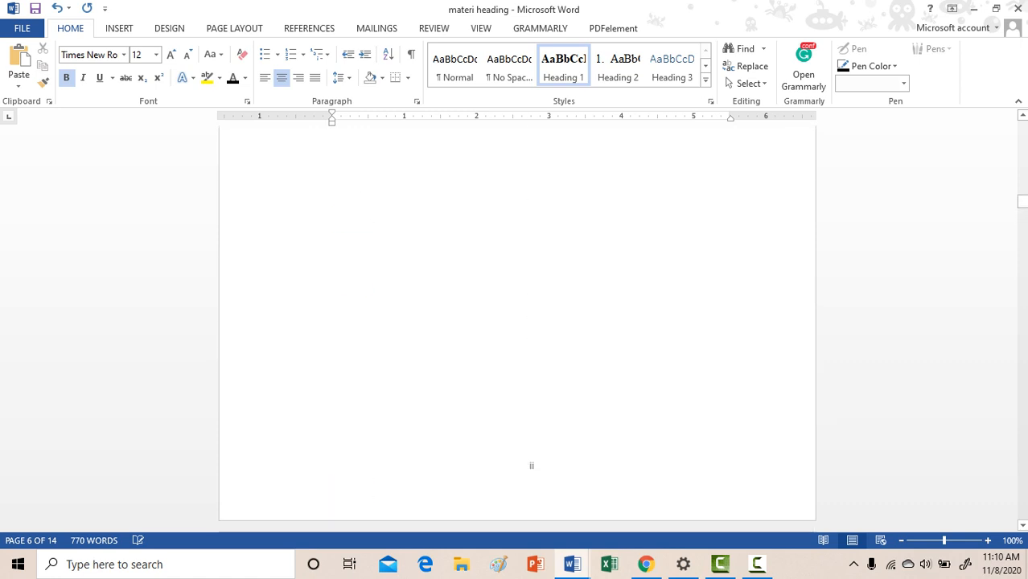
scroll(531, 373, "up", 10)
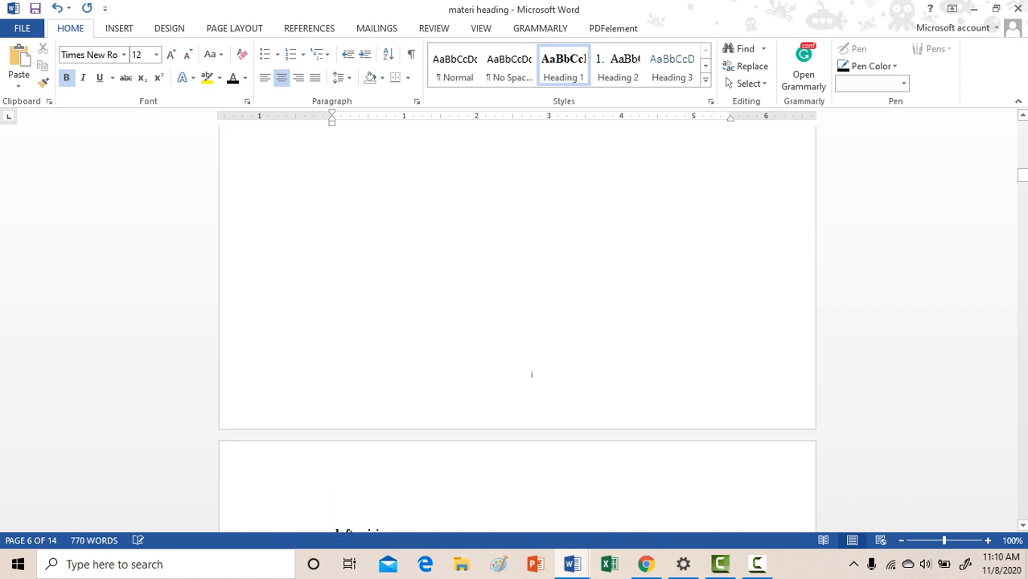
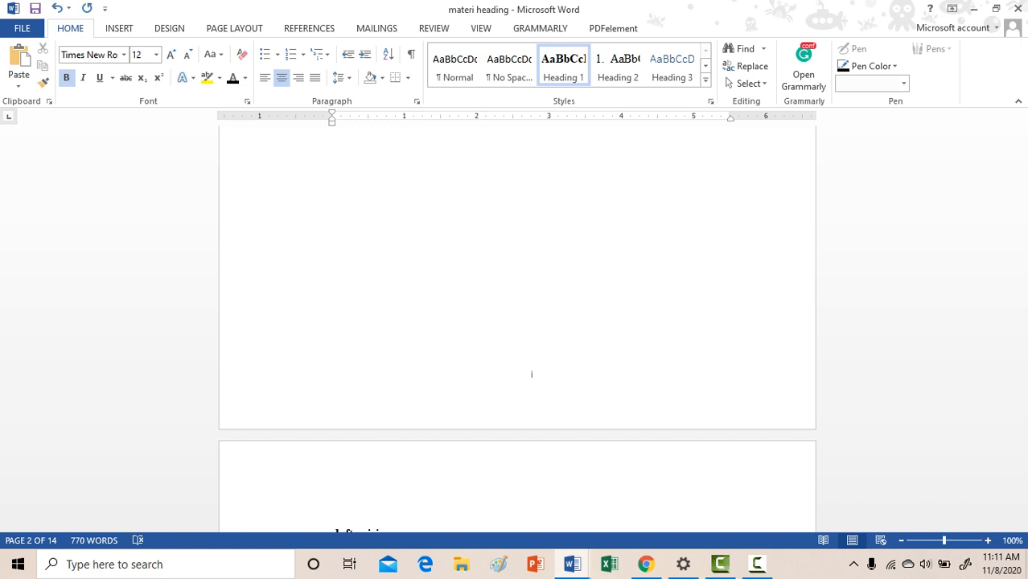
scroll(530, 374, "down", 5)
scroll(531, 374, "up", 10)
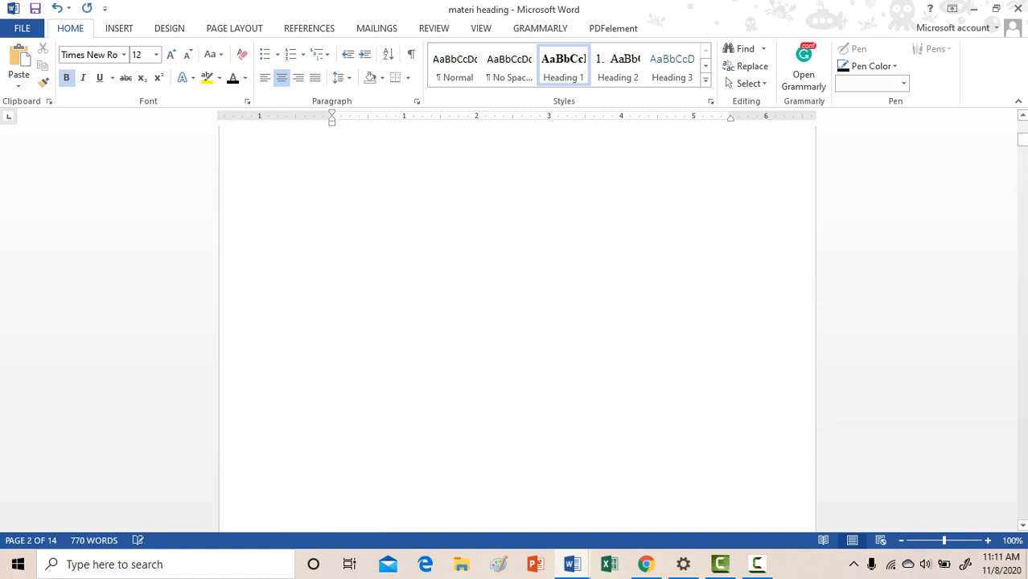
scroll(517, 321, "up", 3)
scroll(517, 321, "down", 10)
scroll(517, 322, "up", 10)
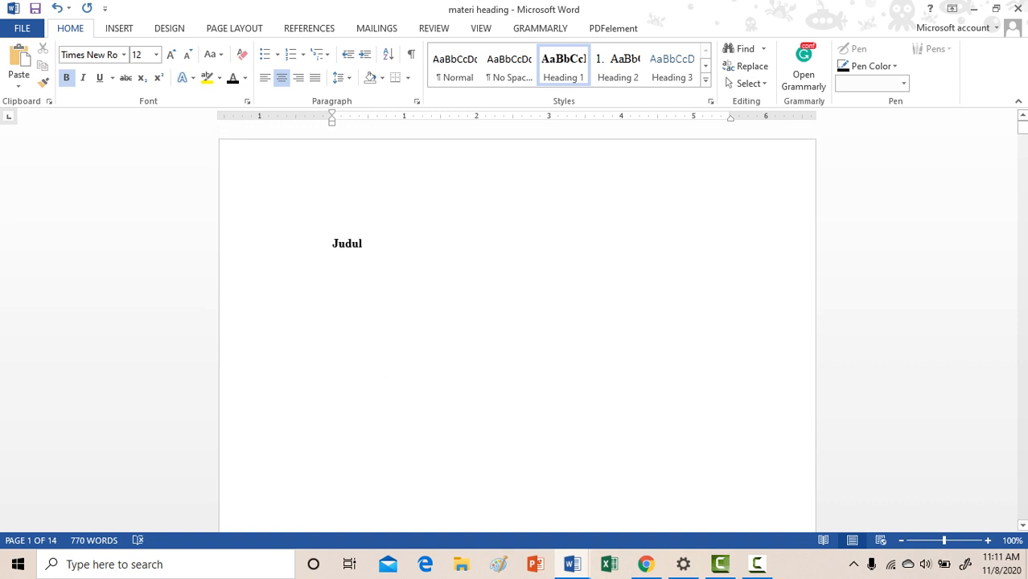
Step: Look over the reference and page layout commands available for the Judul heading and the line below it
double_click(347, 243)
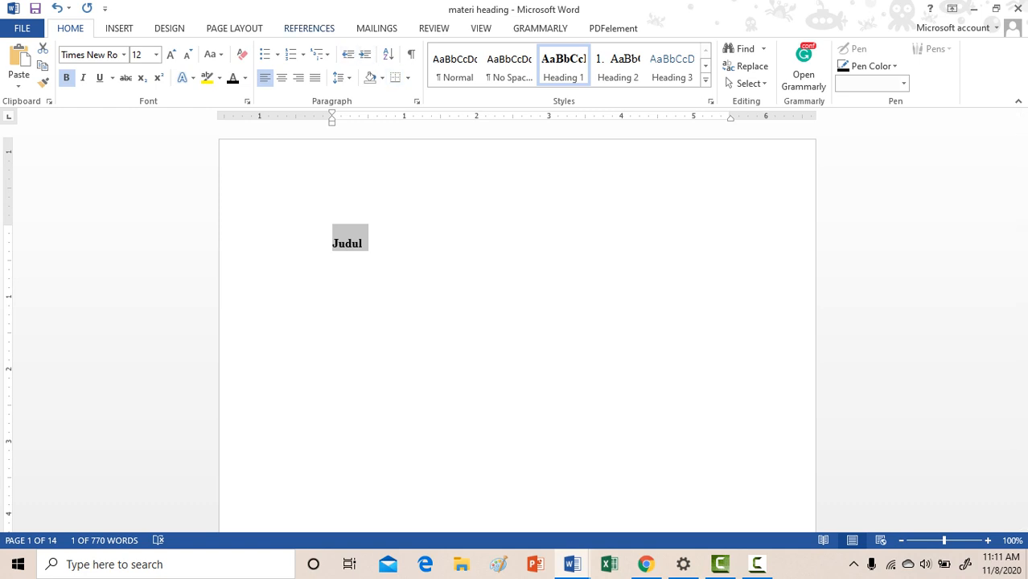
left_click(309, 28)
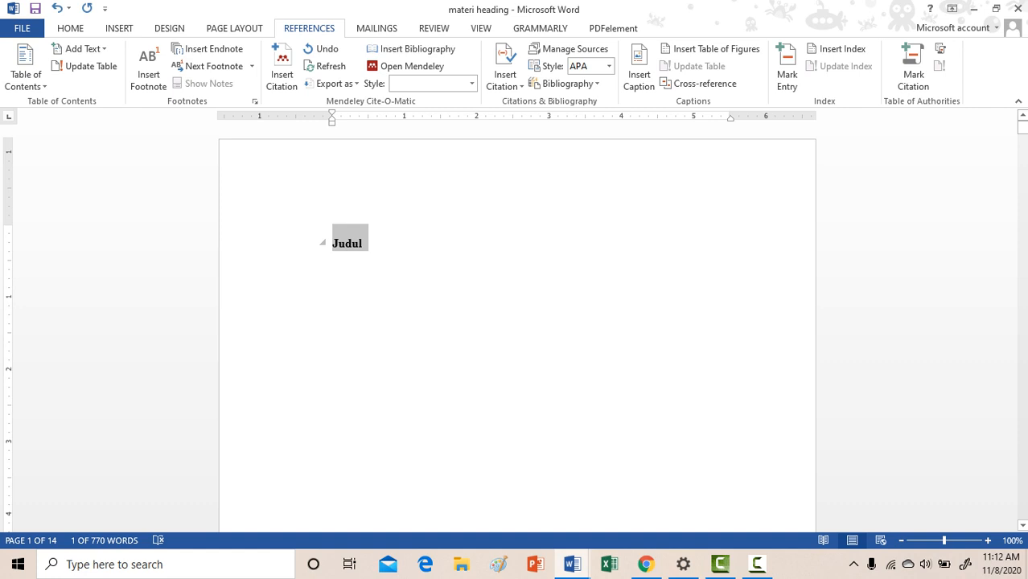
left_click(332, 257)
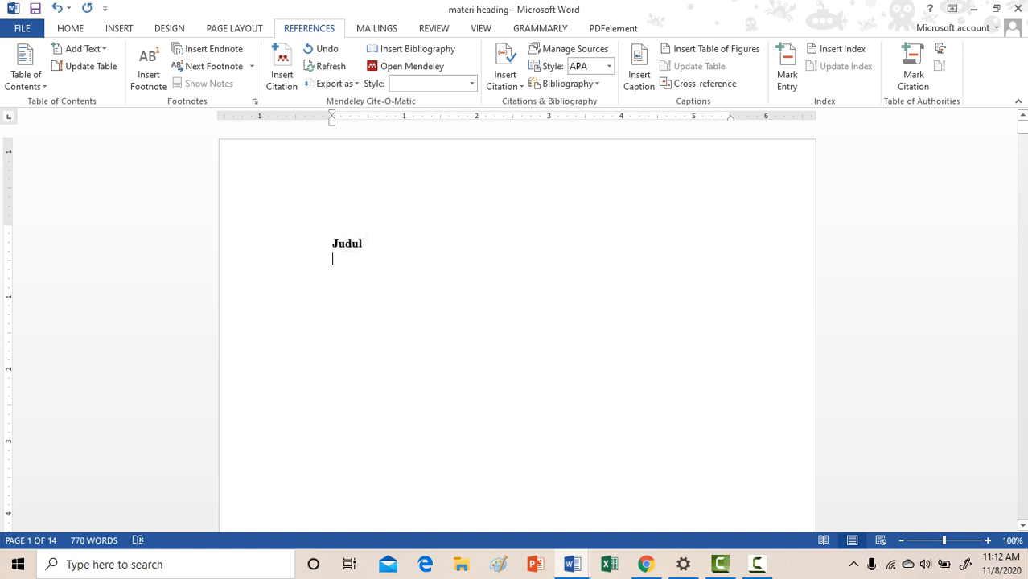
left_click(362, 243)
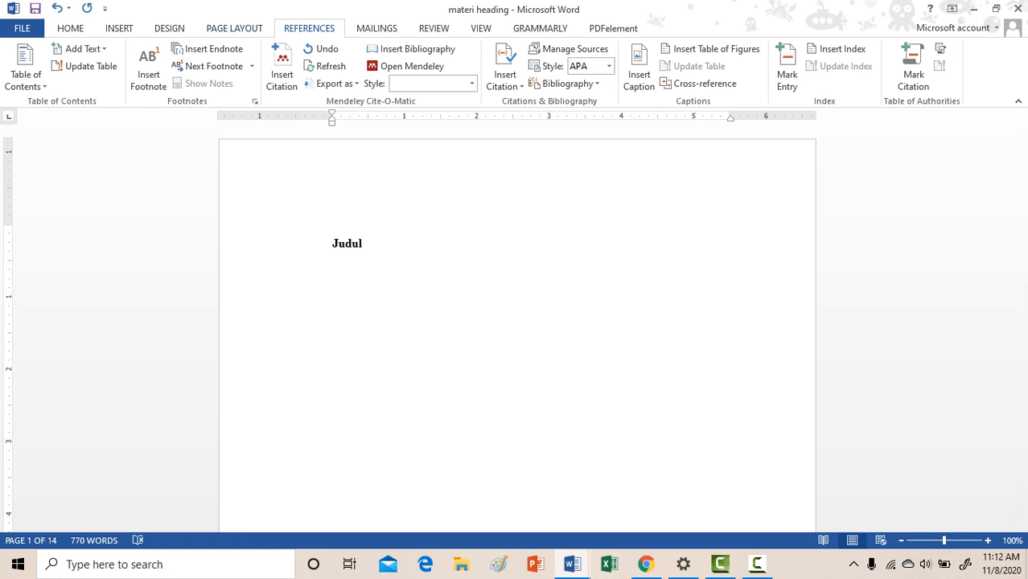
scroll(639, 61, "up", 1)
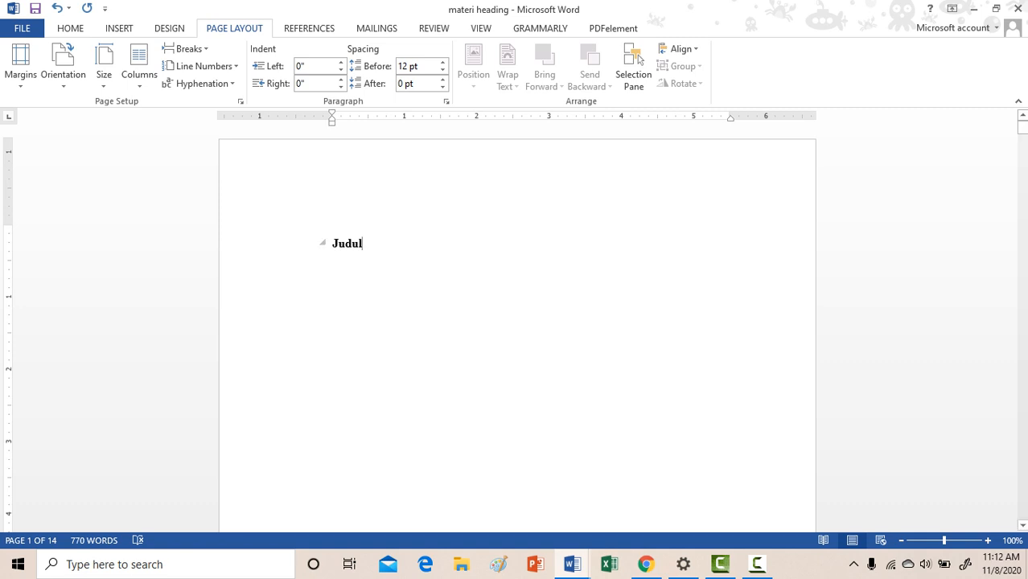
left_click_drag(332, 242, 368, 242)
left_click(332, 258)
left_click(362, 243)
key("Return")
Step: Inspect the header and footer sections and page numbers from Section 1 through Section 3, and return to the body text below Judul
double_click(532, 181)
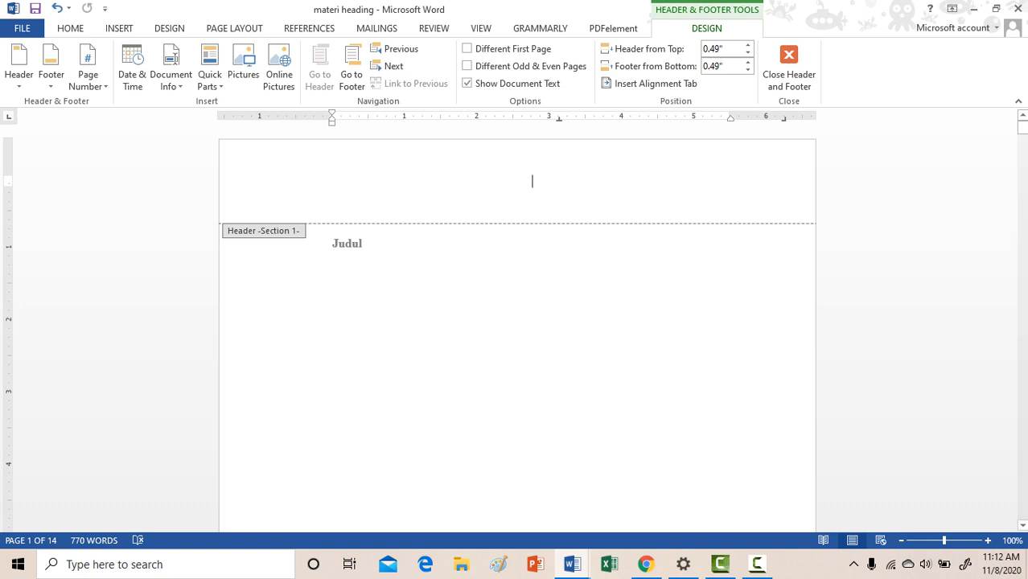
scroll(532, 181, "down", 10)
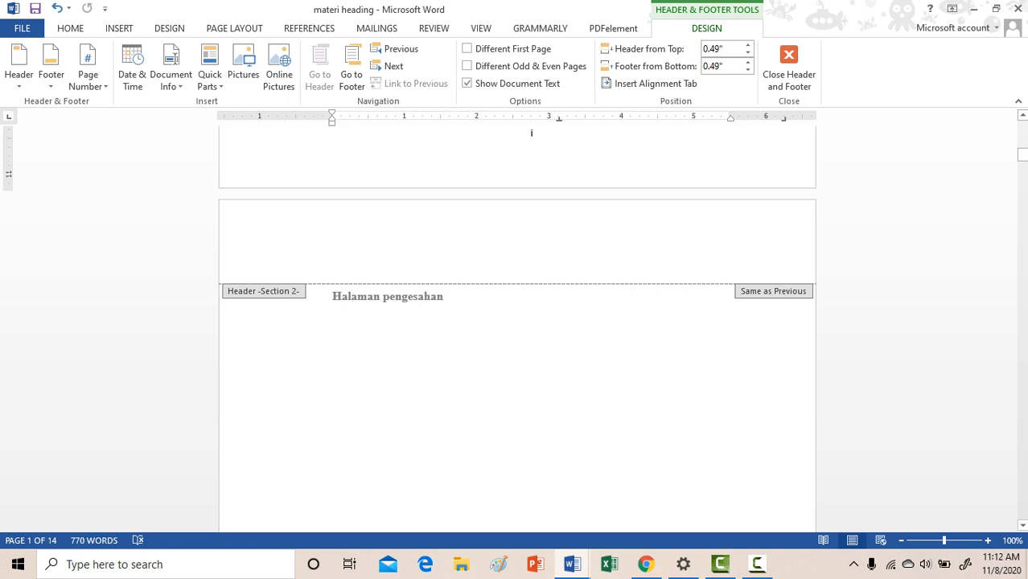
scroll(517, 321, "down", 15)
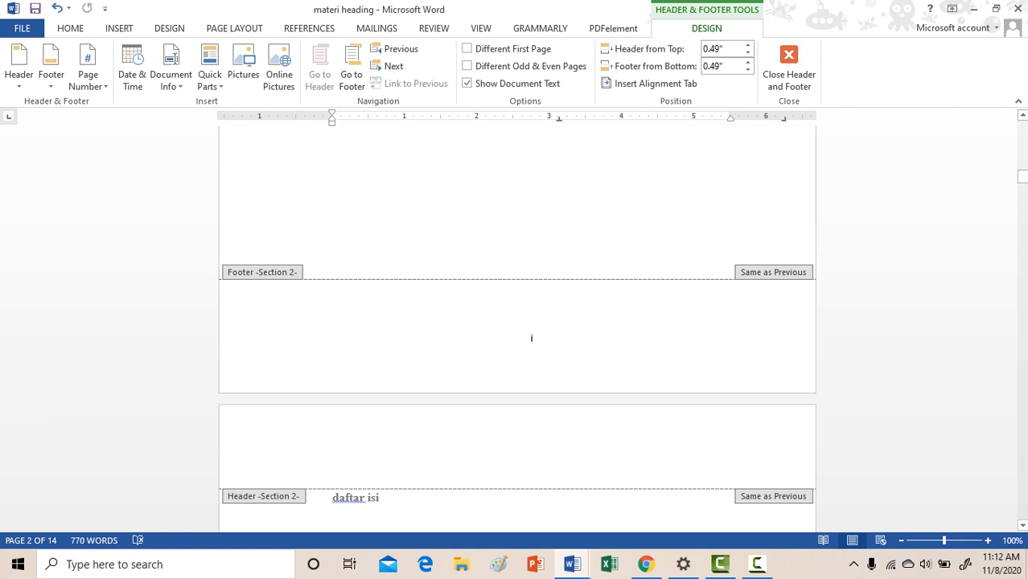
scroll(517, 322, "down", 15)
scroll(517, 321, "down", 15)
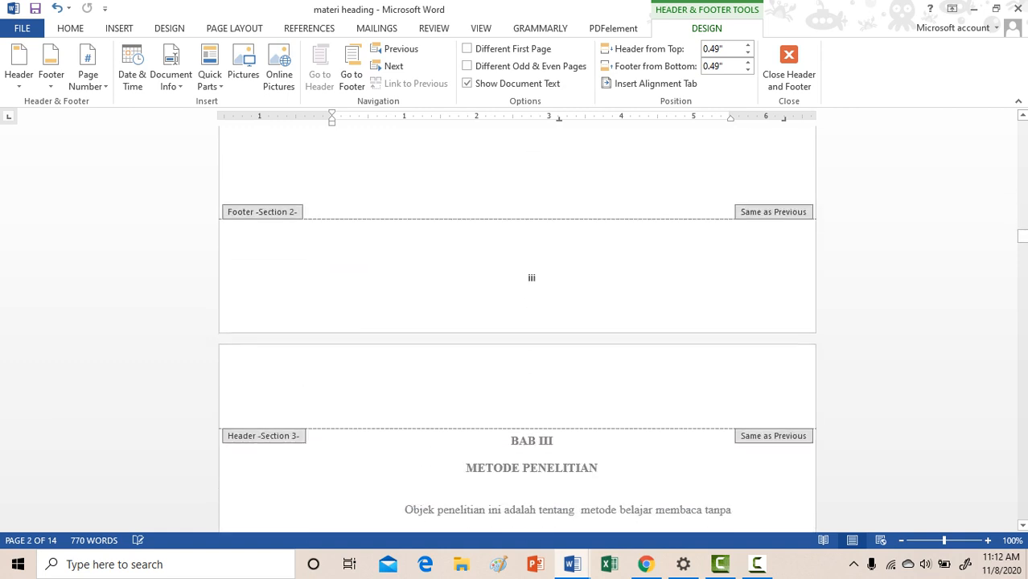
scroll(517, 322, "down", 4)
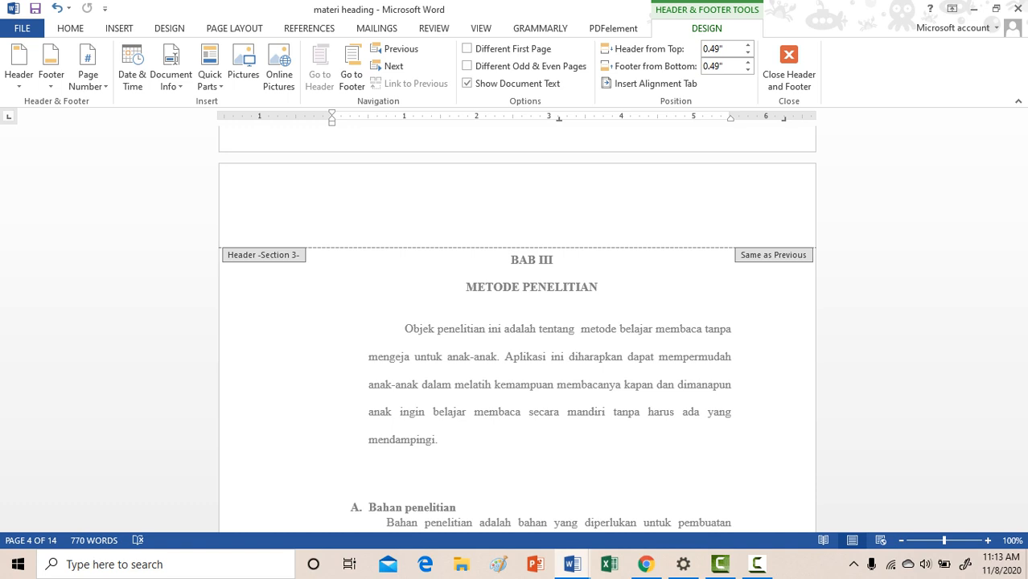
scroll(516, 328, "up", 6)
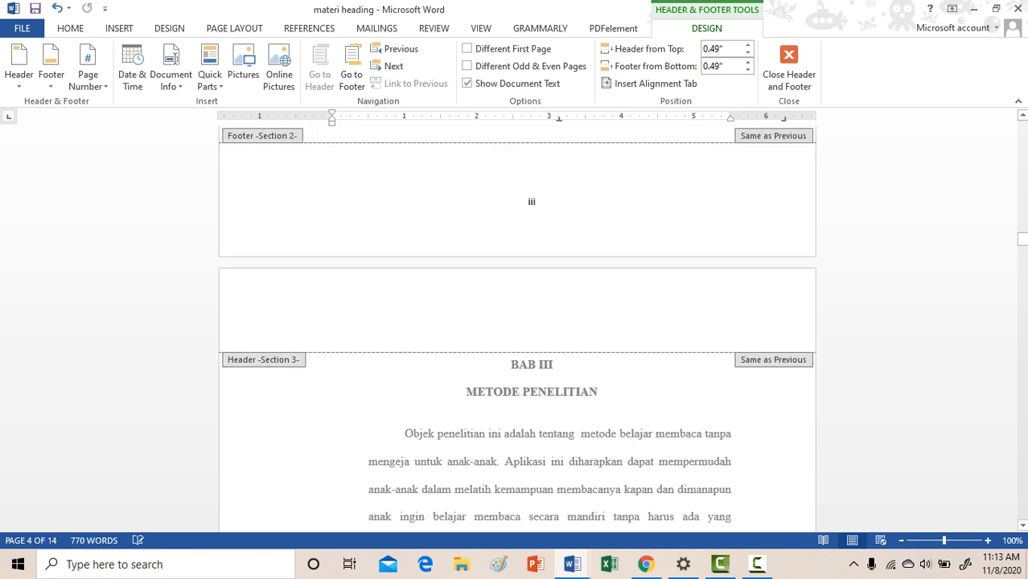
scroll(514, 68, "up", 1)
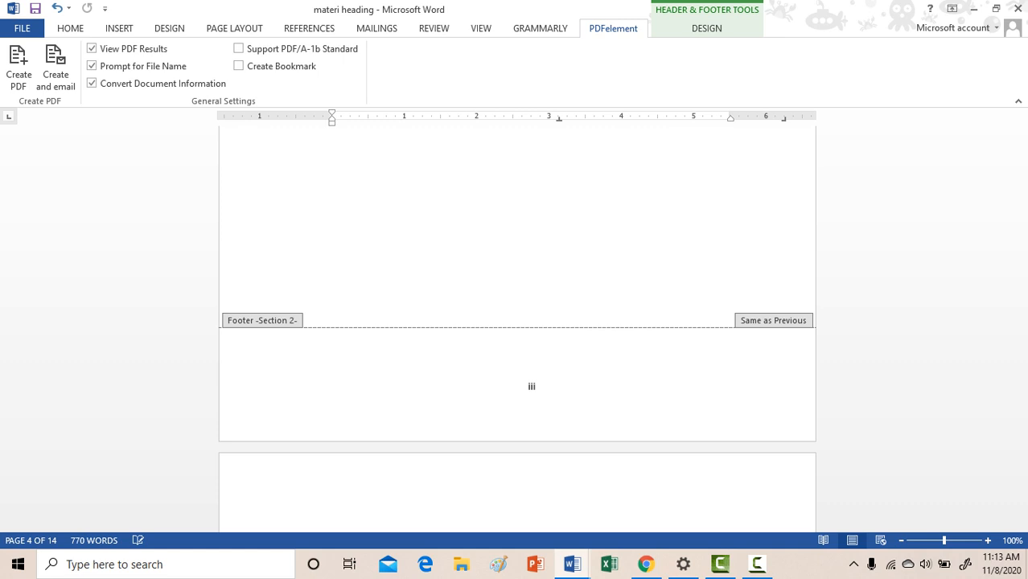
scroll(514, 68, "up", 9)
scroll(516, 328, "up", 15)
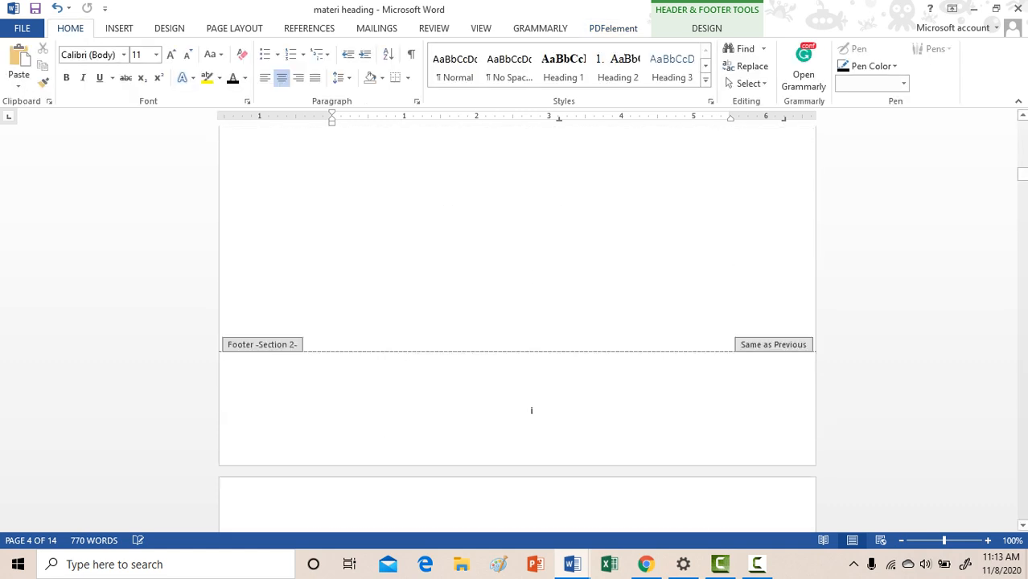
scroll(516, 328, "up", 15)
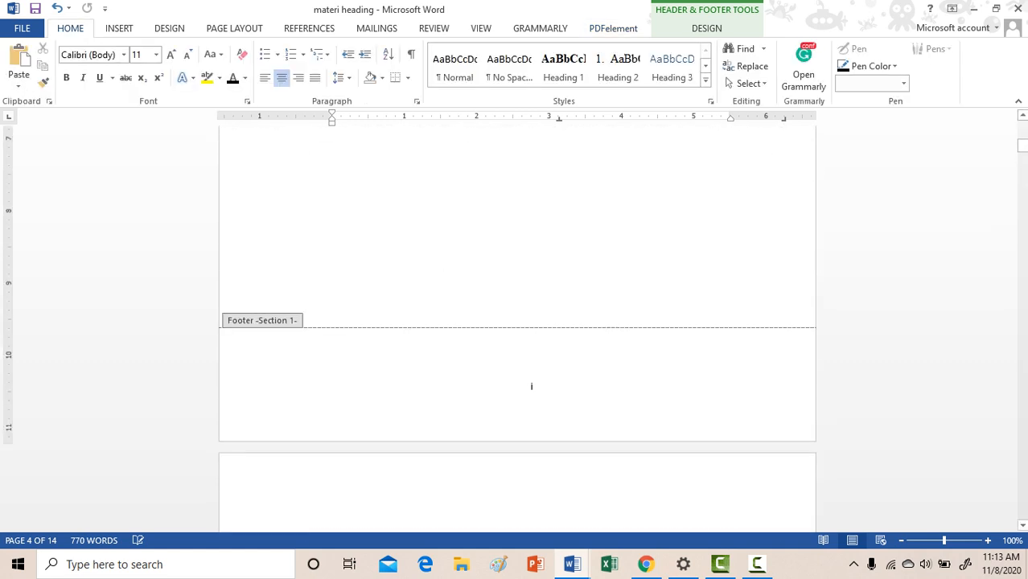
scroll(517, 328, "up", 15)
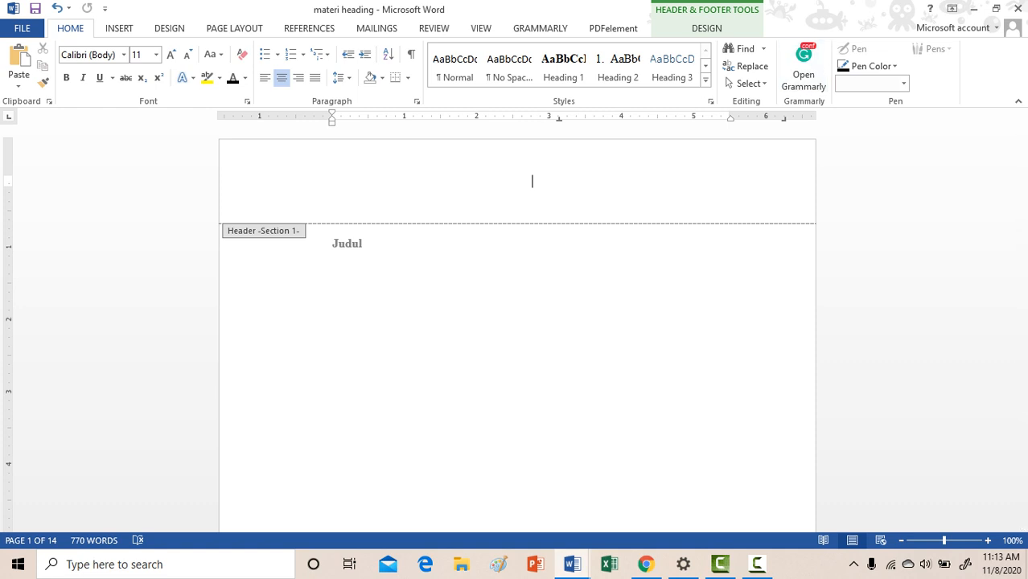
left_click(994, 9)
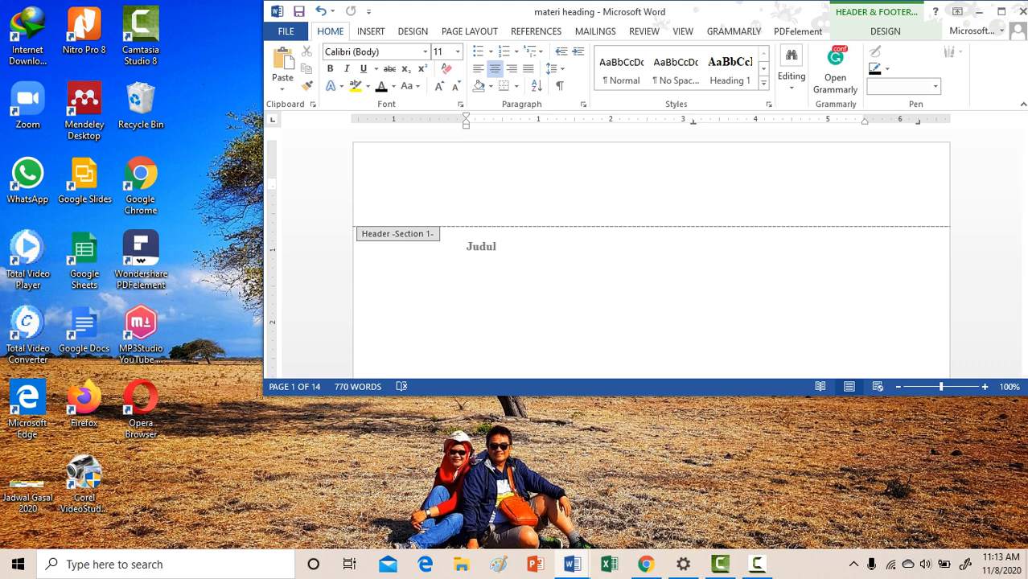
left_click(1001, 11)
double_click(337, 279)
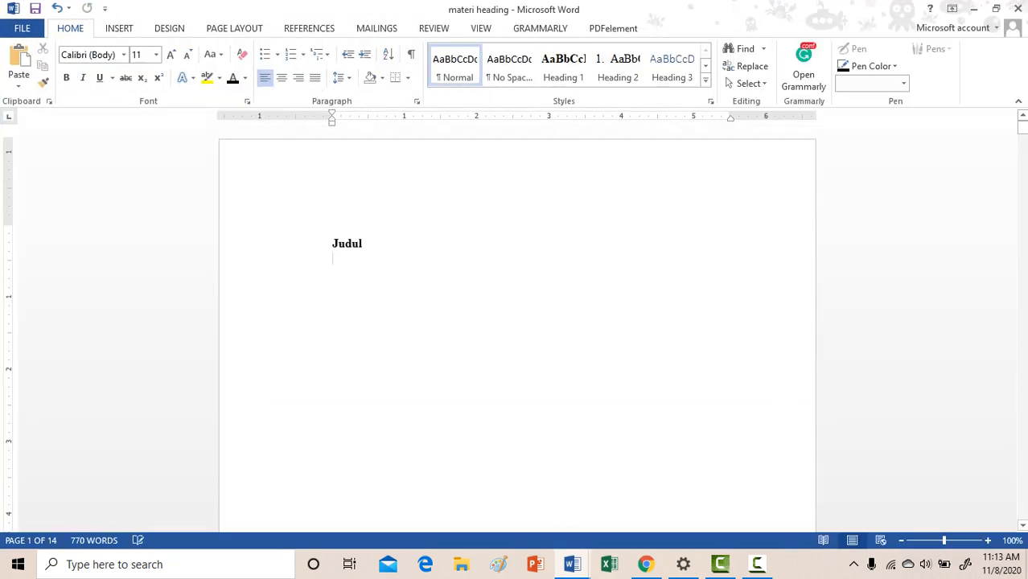
Step: Look over the page and section break types available for the line below the Judul heading
left_click(234, 28)
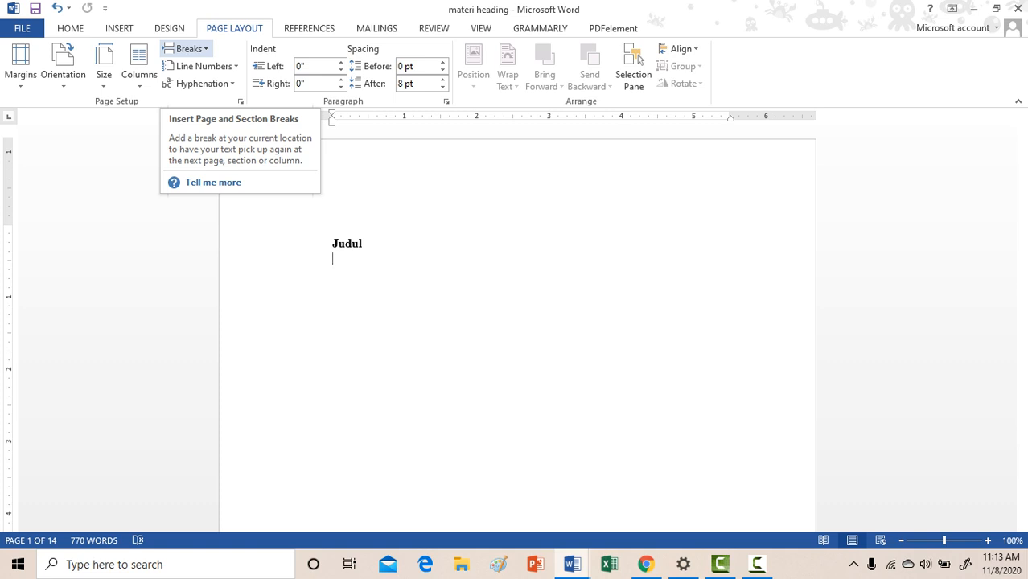
left_click(187, 49)
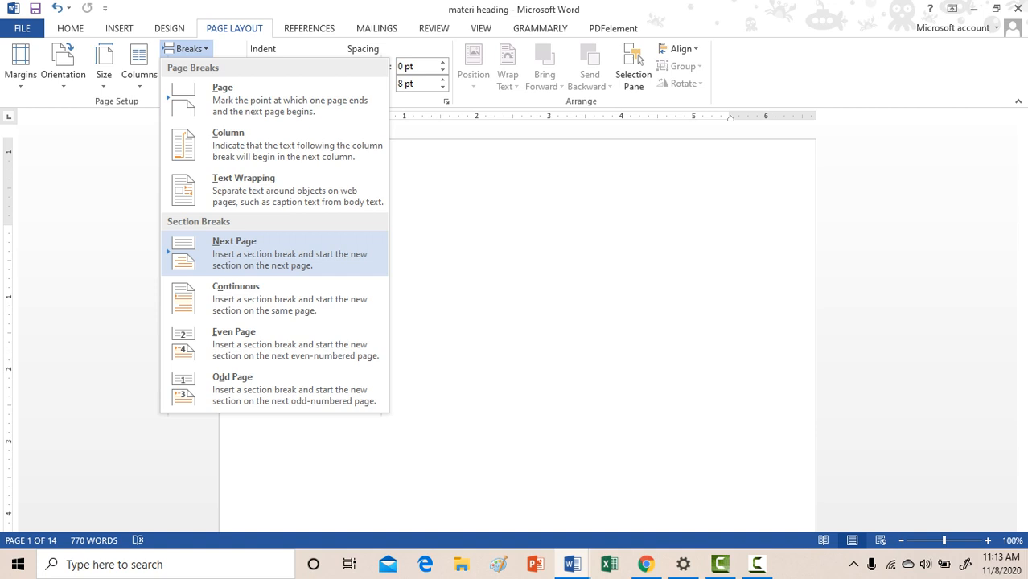
key("Escape")
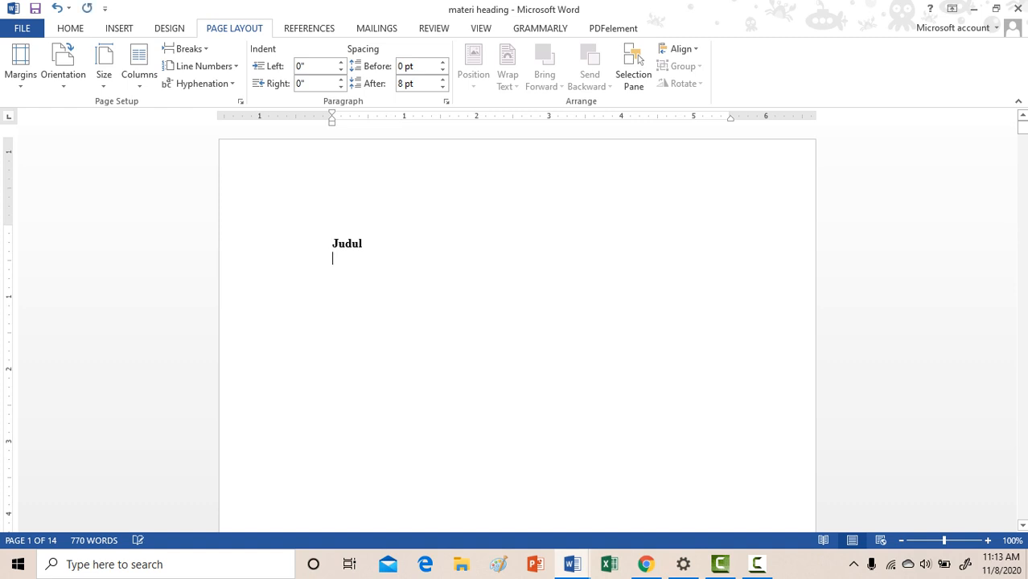
Step: Check the page numbers on the last pages of the BAB III chapter and return to the Judul heading
left_click_drag(1021, 127, 1022, 465)
scroll(516, 328, "down", 1)
scroll(516, 328, "up", 16)
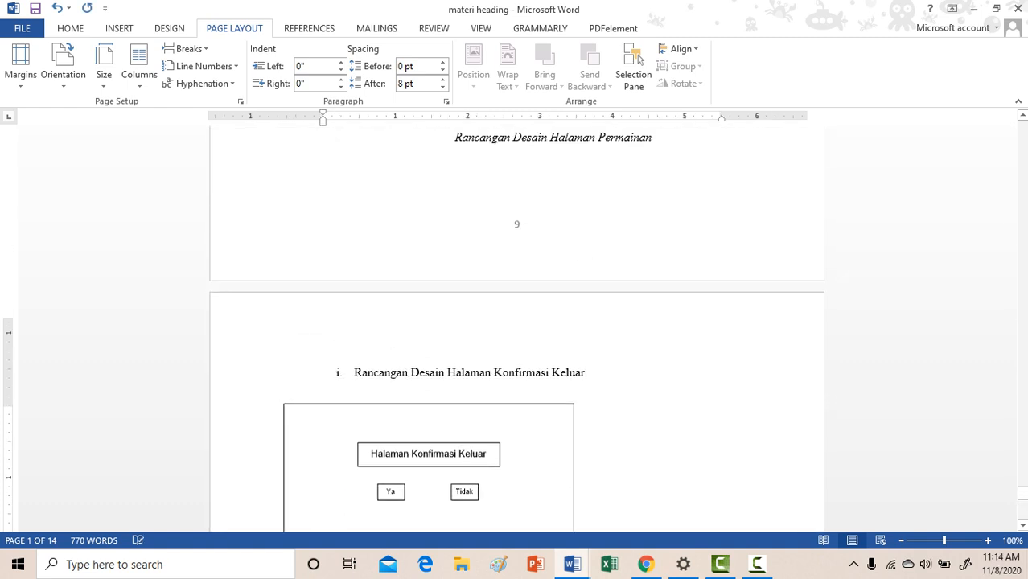
scroll(516, 328, "up", 6)
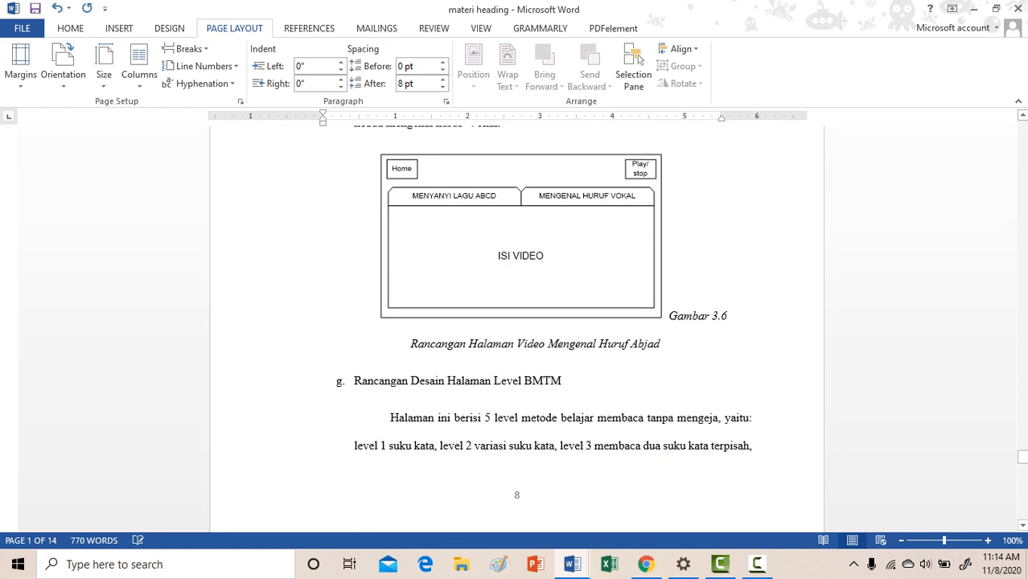
left_click_drag(1021, 457, 1021, 121)
left_click(367, 242)
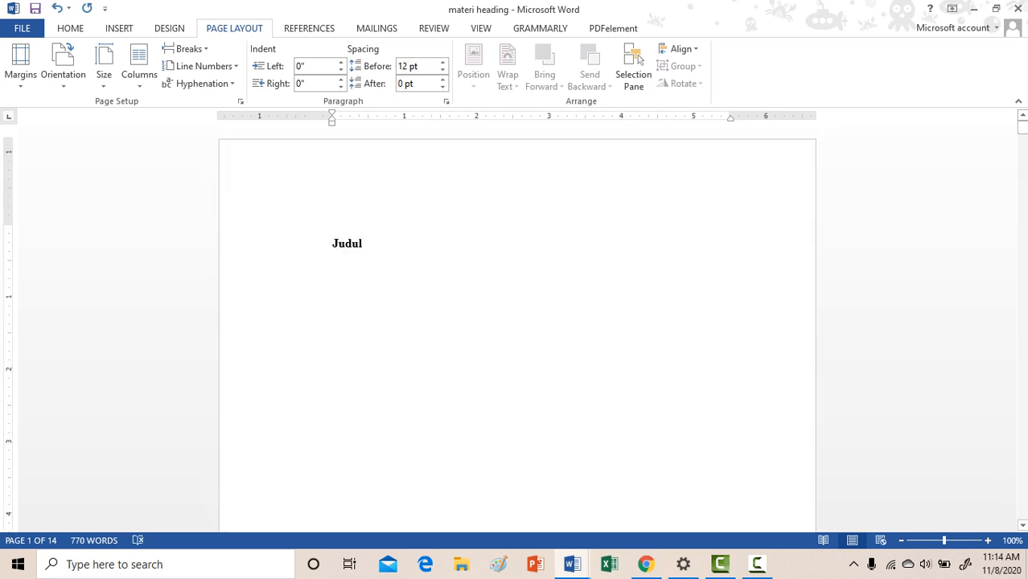
Step: Inspect the Section 1 header and footer against the Section 2 header on the Halaman pengesahan page, and return to the body text
double_click(532, 181)
scroll(517, 329, "down", 14)
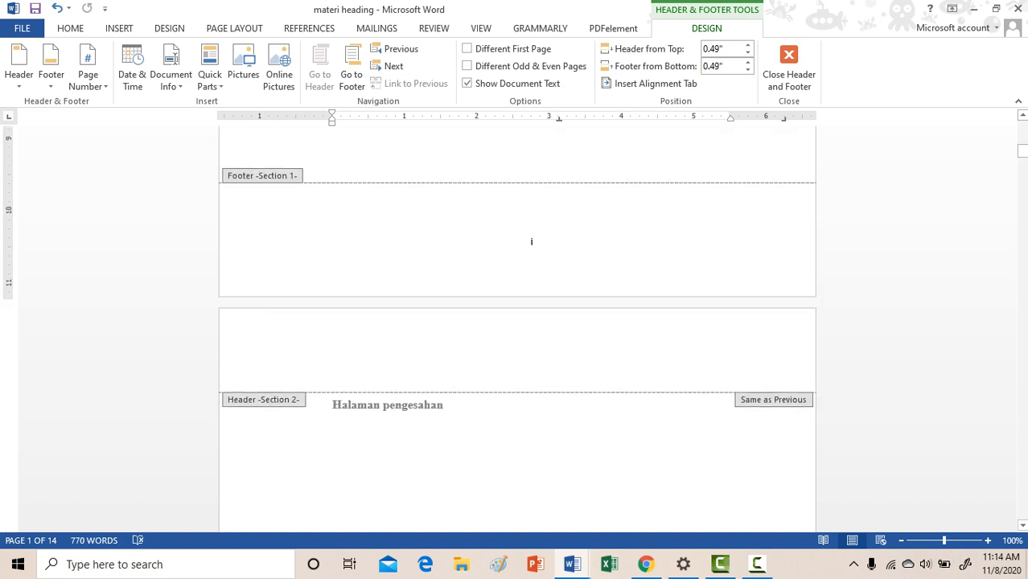
scroll(517, 328, "down", 3)
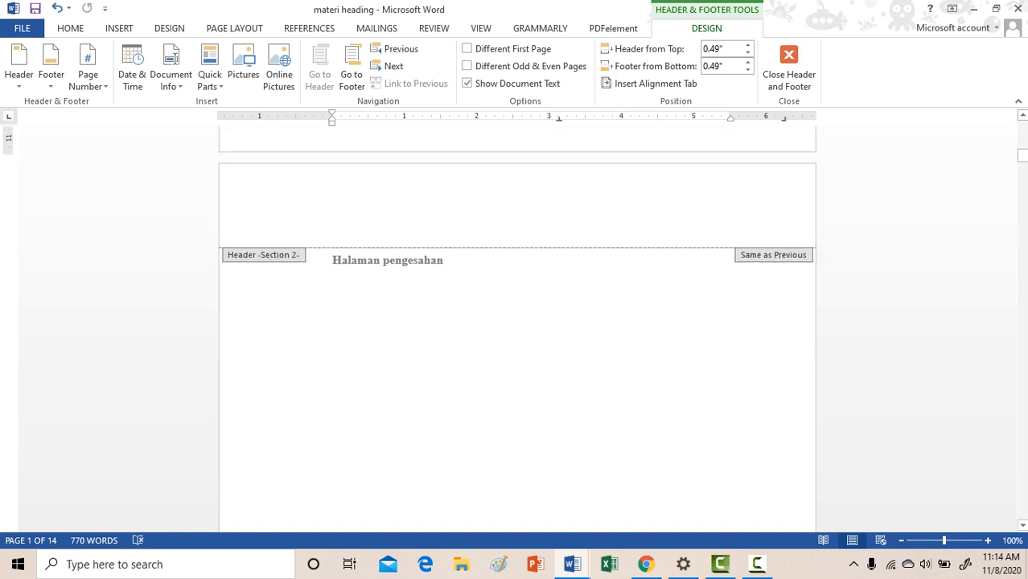
scroll(517, 328, "up", 4)
scroll(517, 328, "up", 3)
scroll(517, 328, "down", 3)
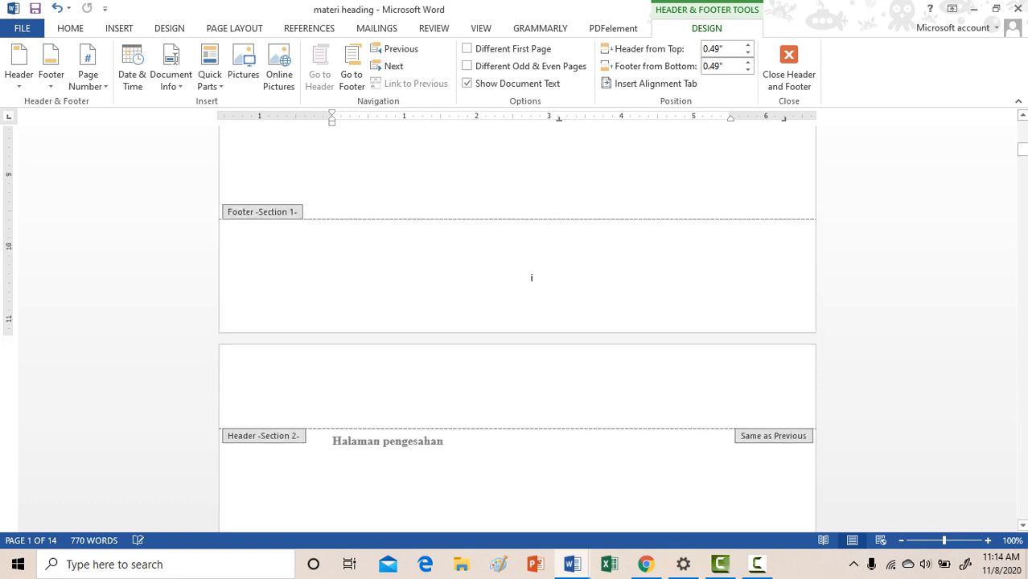
scroll(532, 157, "up", 14)
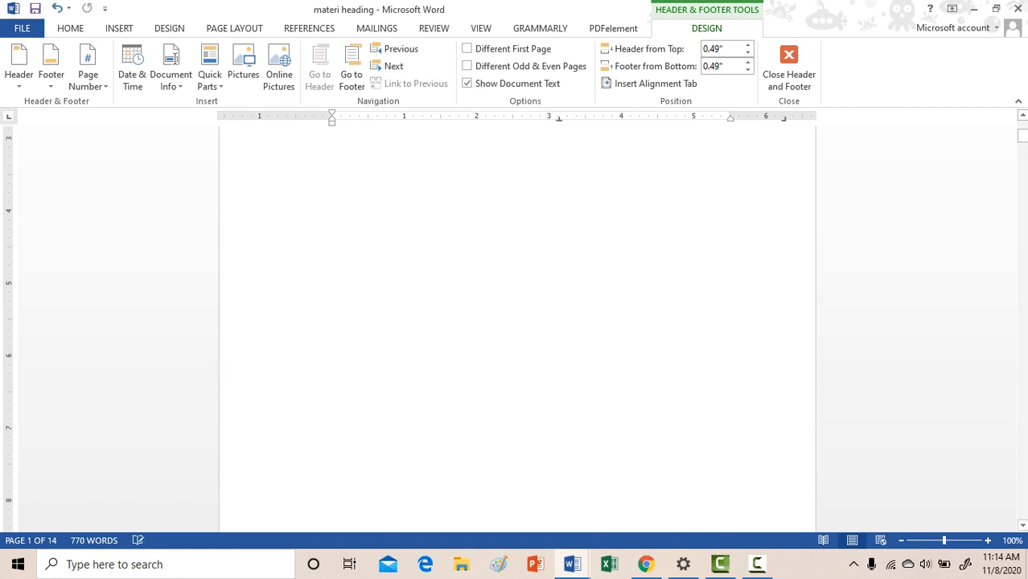
left_click(788, 64)
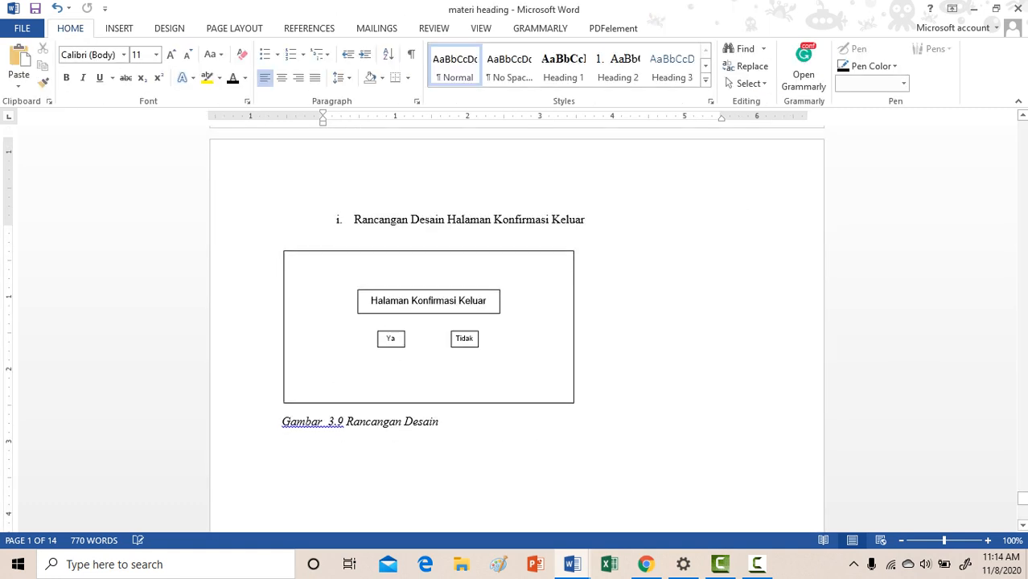
Step: Delete the breaks separating Judul, Halaman pengesahan, daftar isi, abstrak and BAB III so they follow each other on the first page
scroll(517, 328, "up", 20)
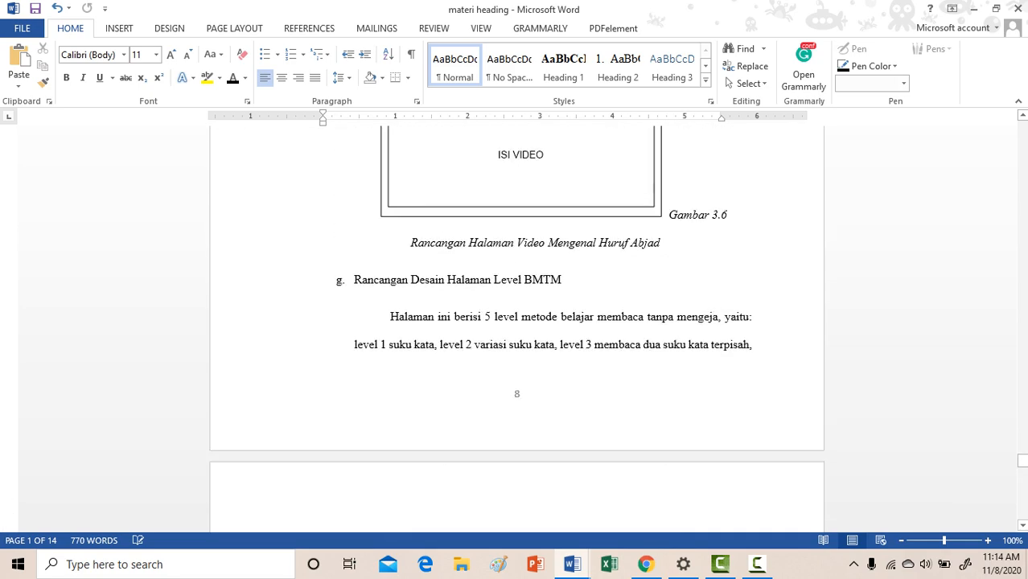
scroll(517, 328, "up", 20)
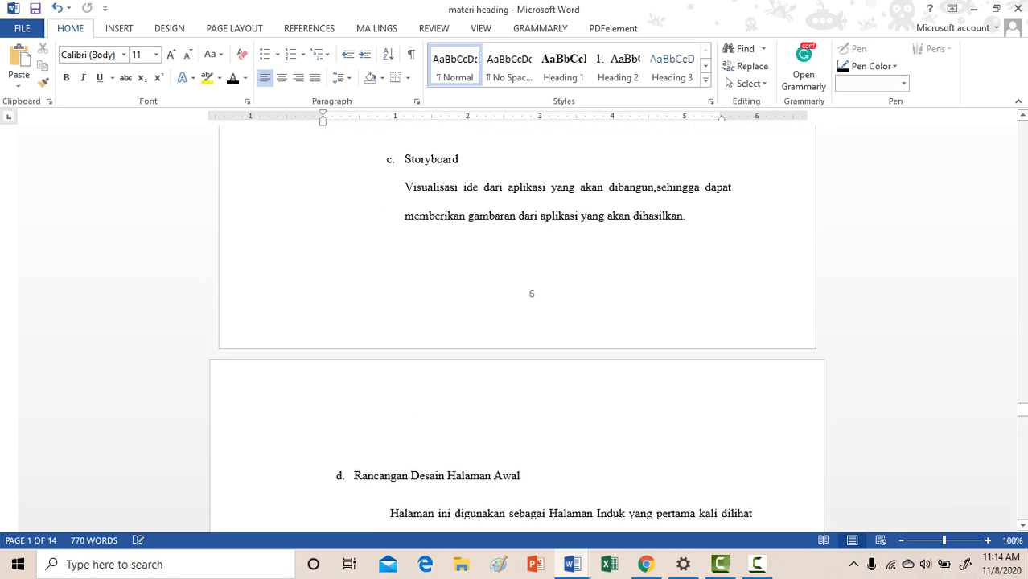
left_click_drag(1021, 394, 1021, 126)
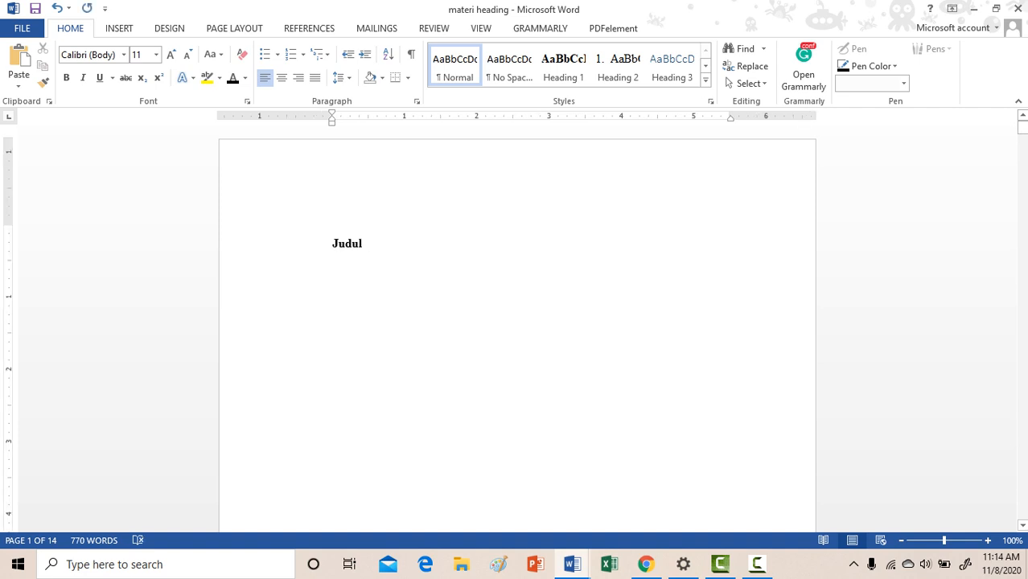
key("Delete")
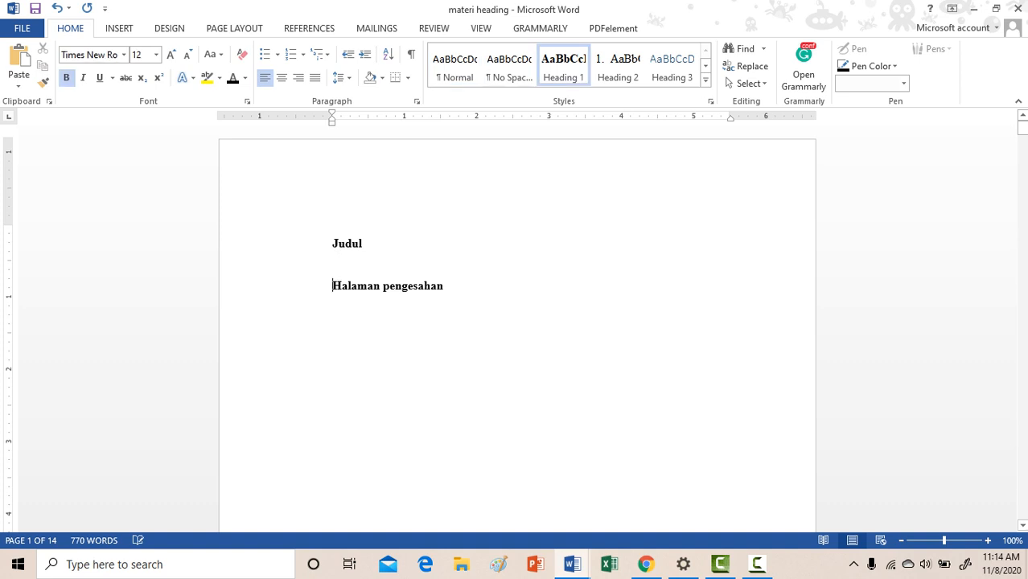
left_click(332, 322)
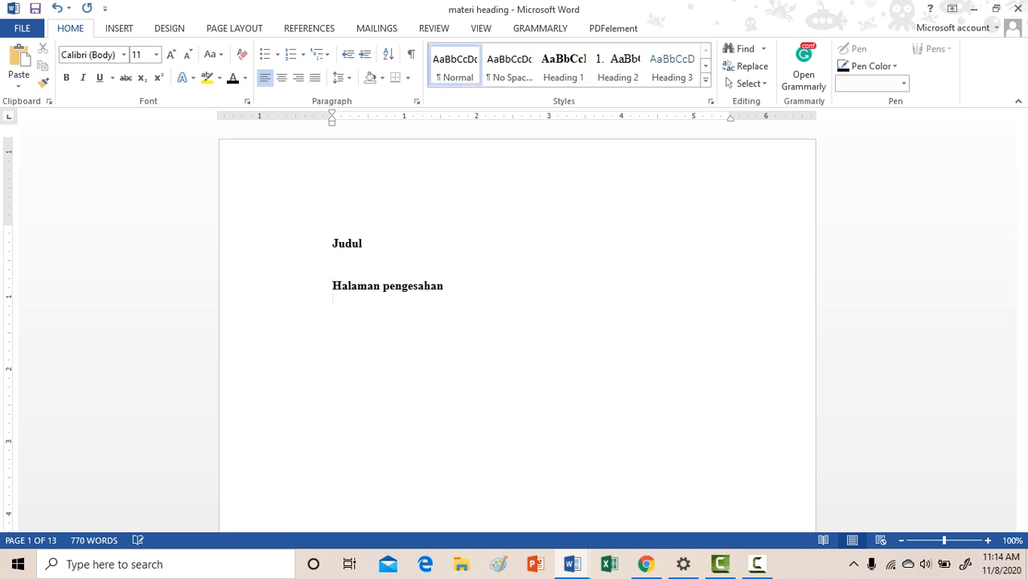
key("Delete")
left_click(332, 341)
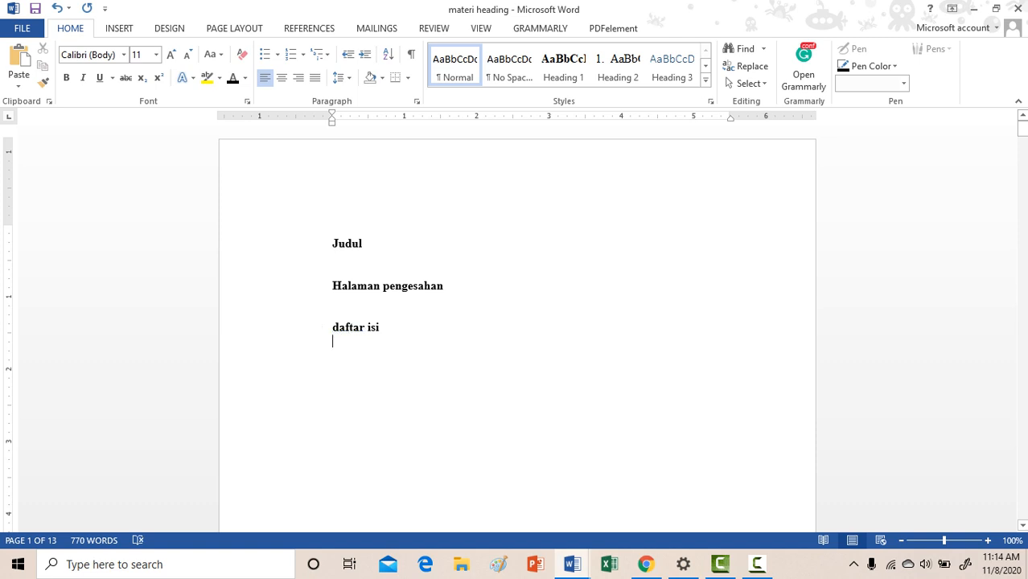
key("Delete")
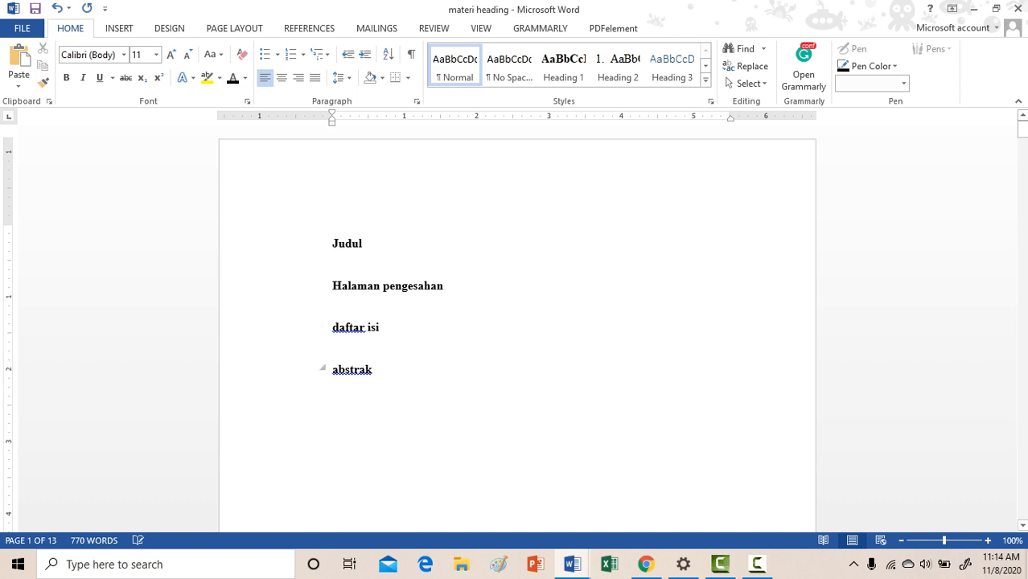
left_click(332, 383)
key("BackSpace")
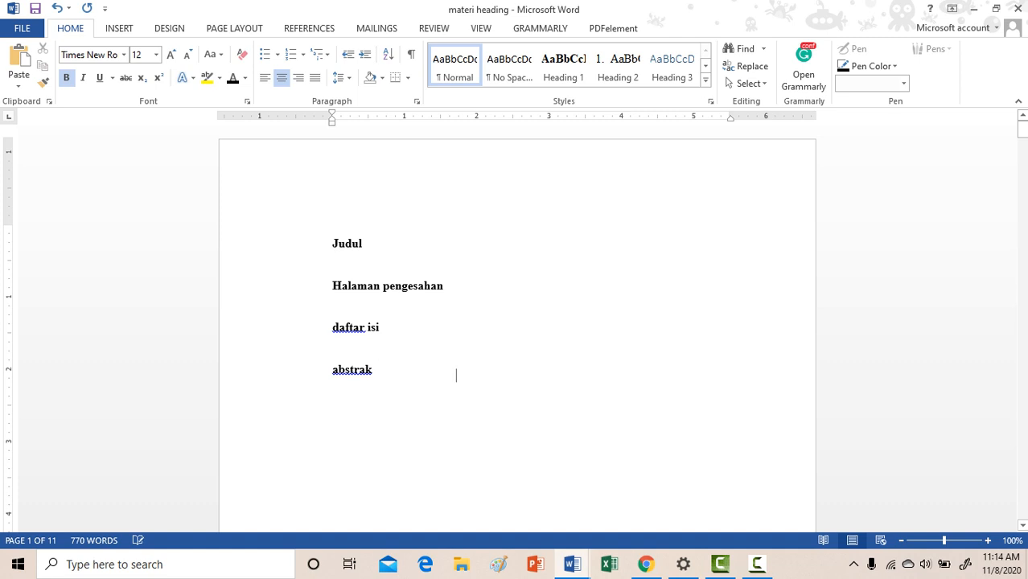
key("Delete")
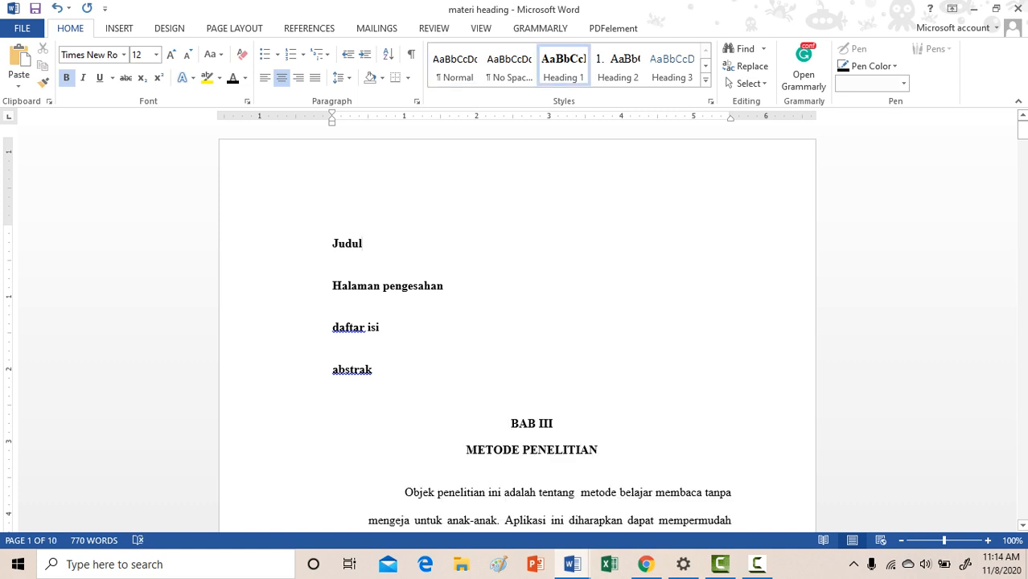
Step: Check the header and footer section labels and page number on the merged pages, and return to the body text
double_click(532, 181)
scroll(517, 321, "down", 12)
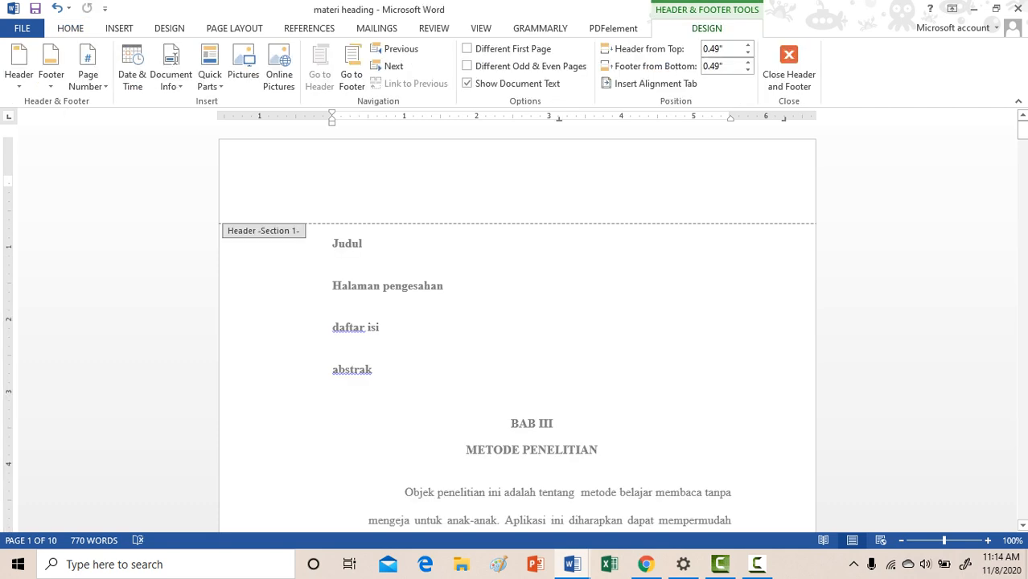
scroll(517, 322, "down", 10)
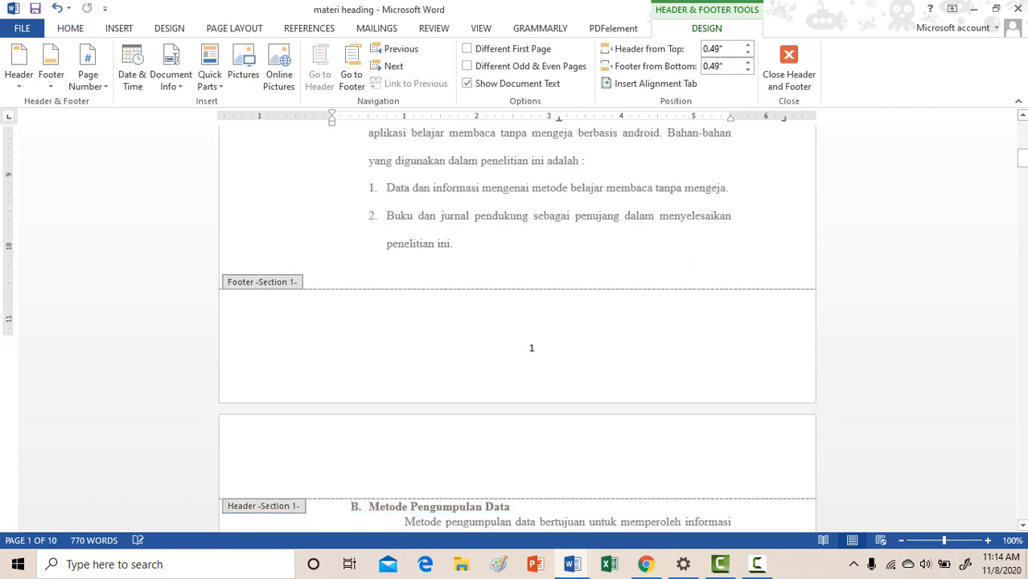
scroll(517, 322, "down", 10)
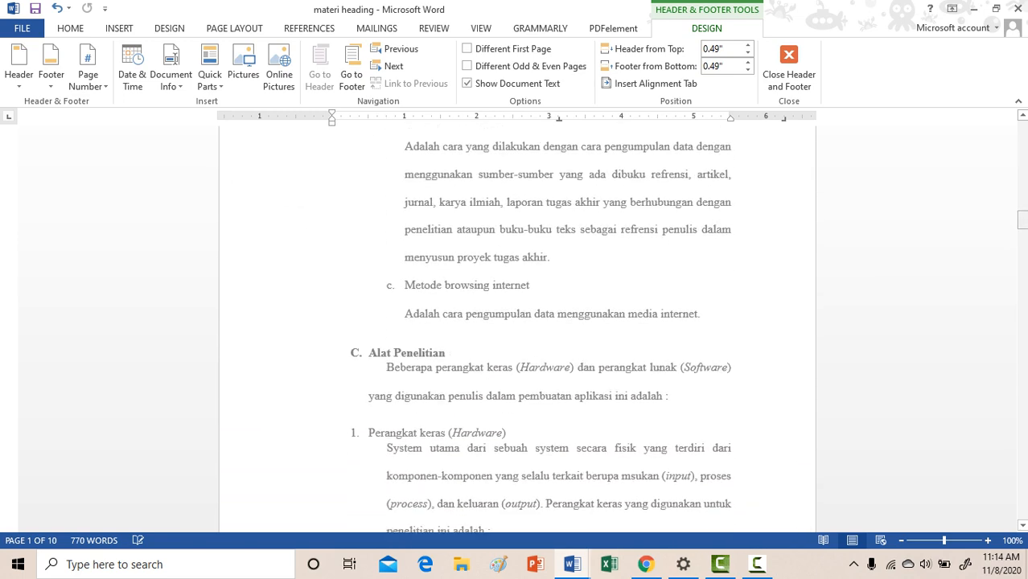
left_click_drag(1021, 219, 1021, 128)
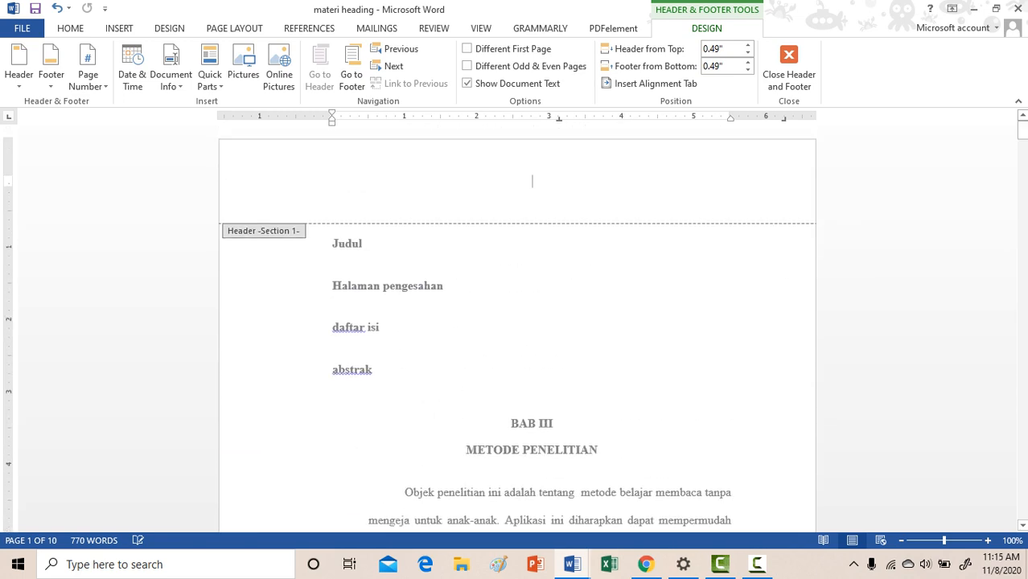
left_click(788, 64)
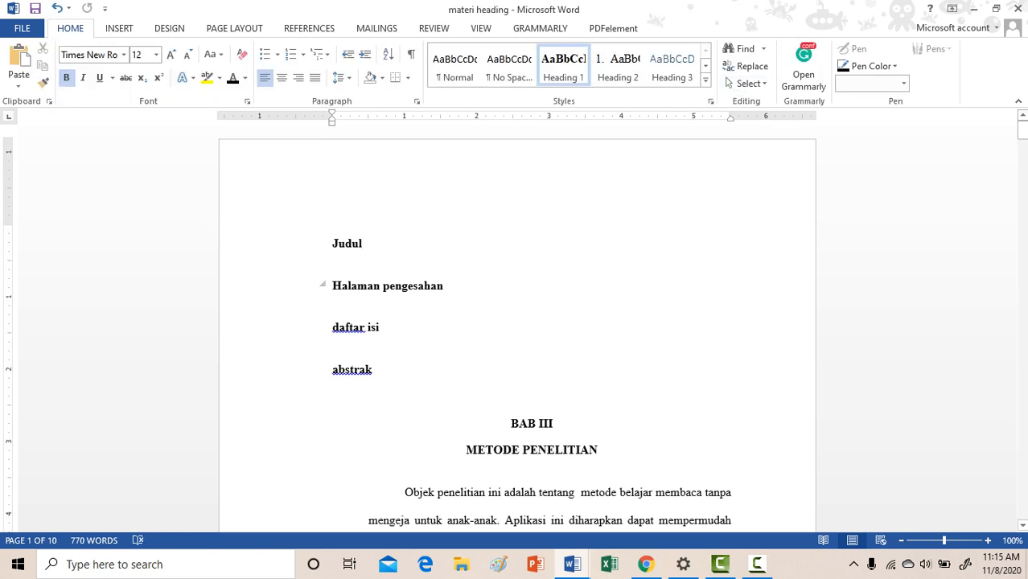
Step: Add blank lines below the Judul heading and insert a page break there to move Halaman pengesahan to a new page
left_click(332, 258)
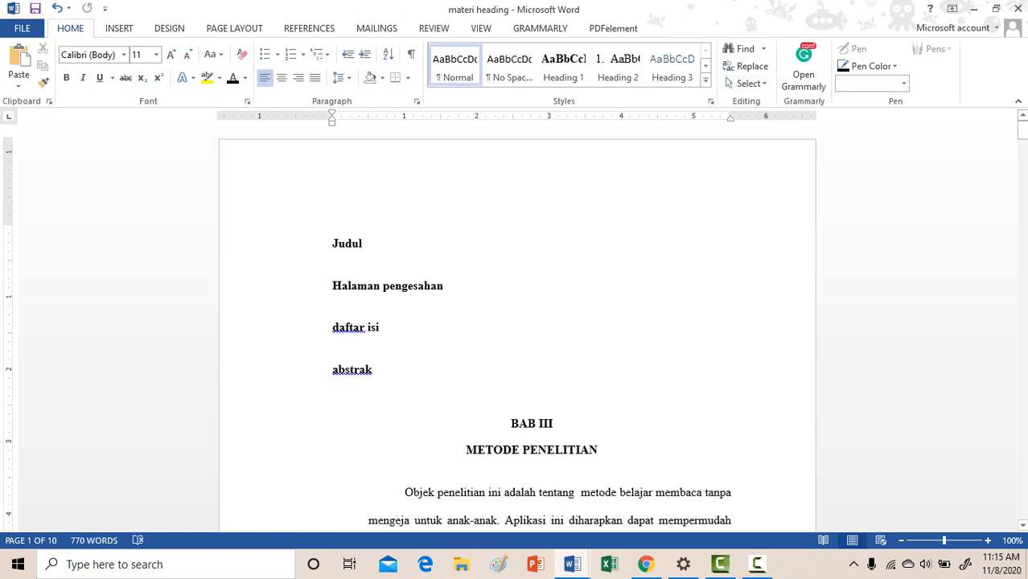
key("Return")
key("Return")
key("Return")
key("Return")
key("Return")
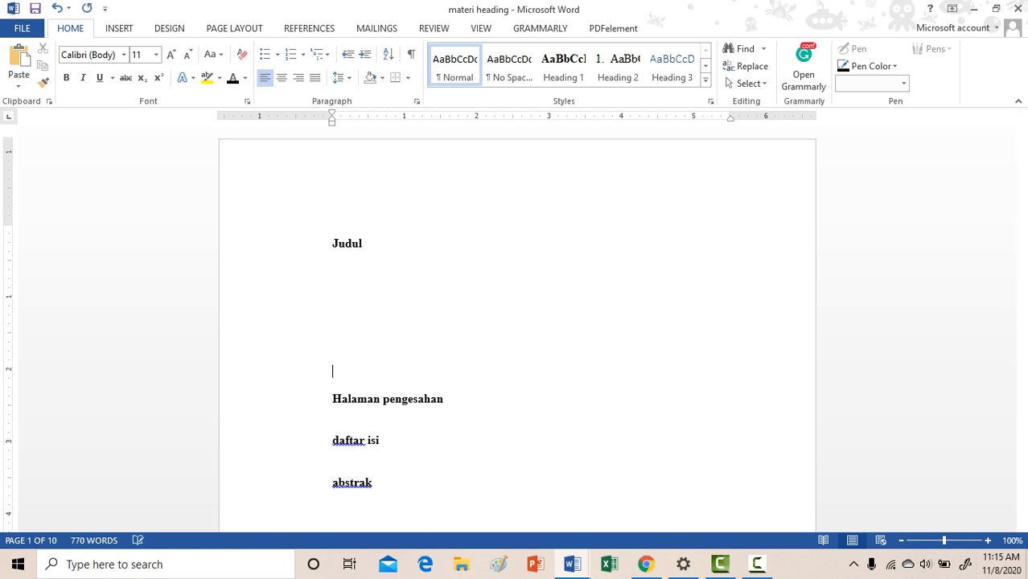
left_click(332, 281)
key("alt+n")
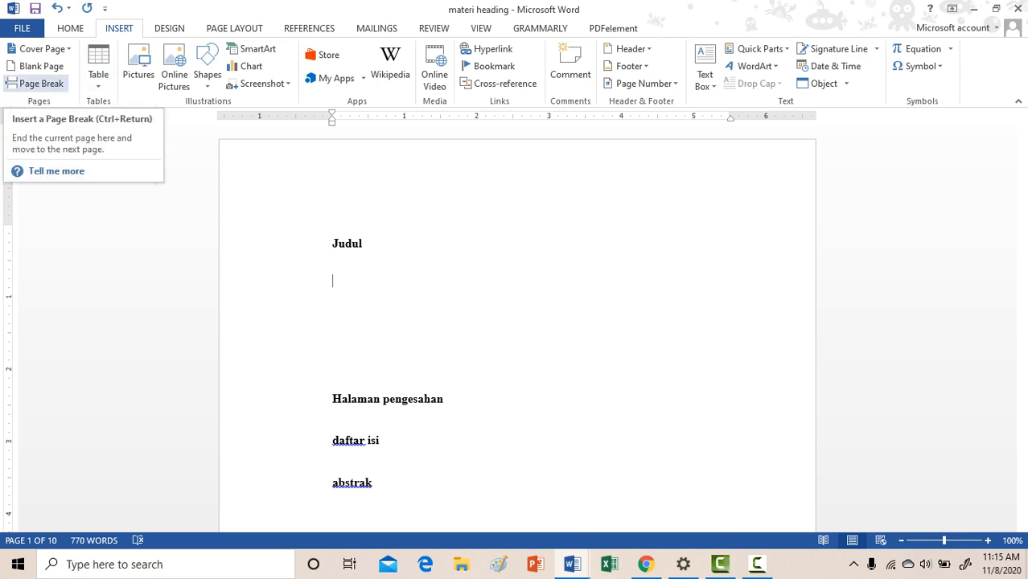
left_click(36, 83)
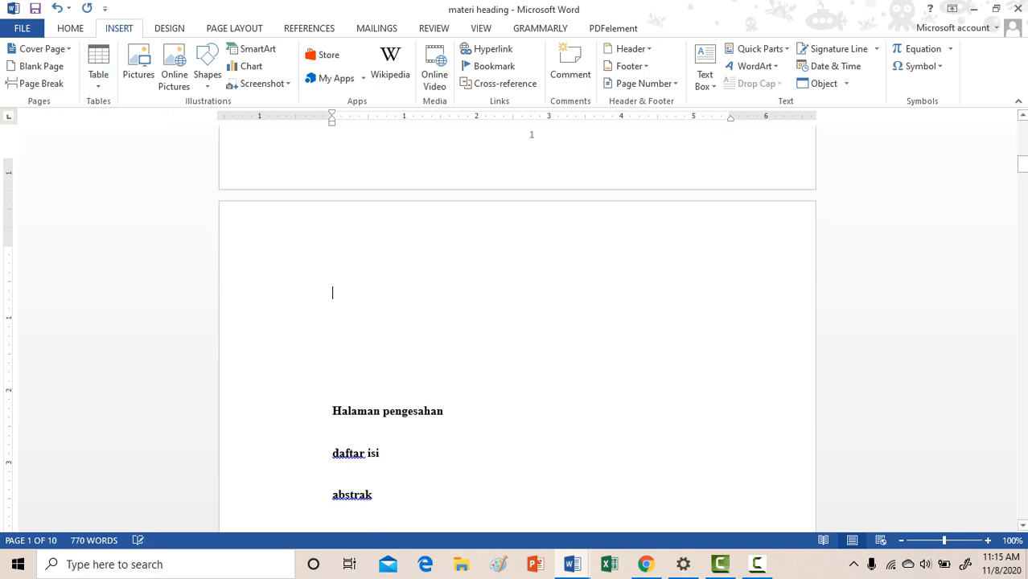
Step: Remove the blank lines above the Halaman pengesahan heading
key("Delete")
key("Delete")
key("Delete")
key("Delete")
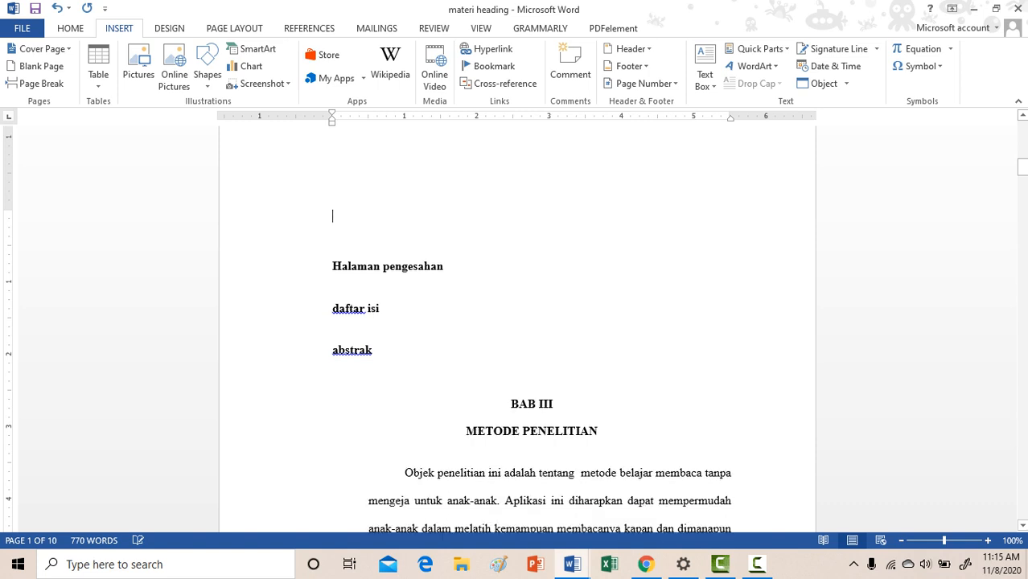
Step: Insert page breaks after Halaman pengesahan and after daftar isi so the following heading starts on a new page
key("Down")
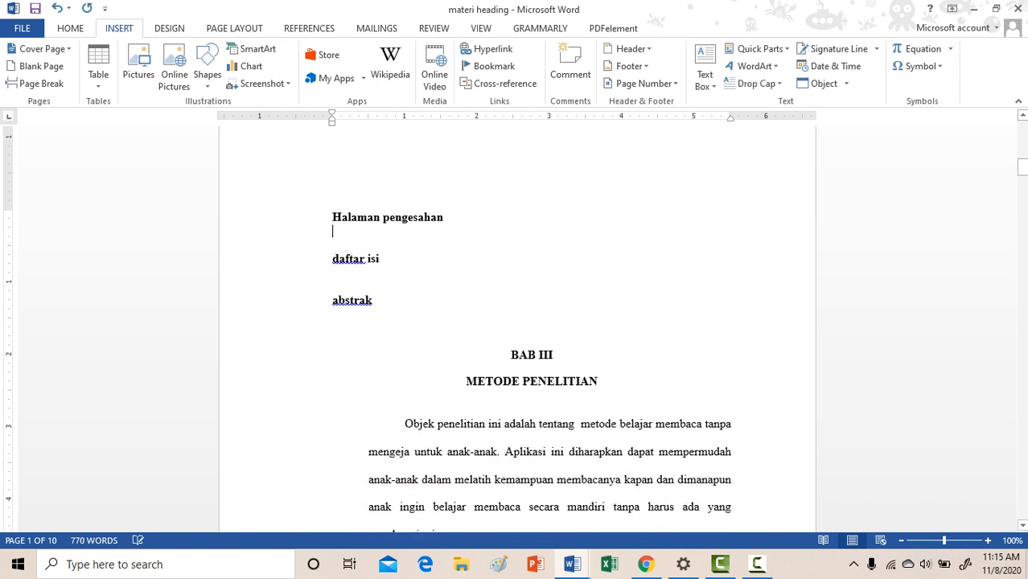
left_click(34, 83)
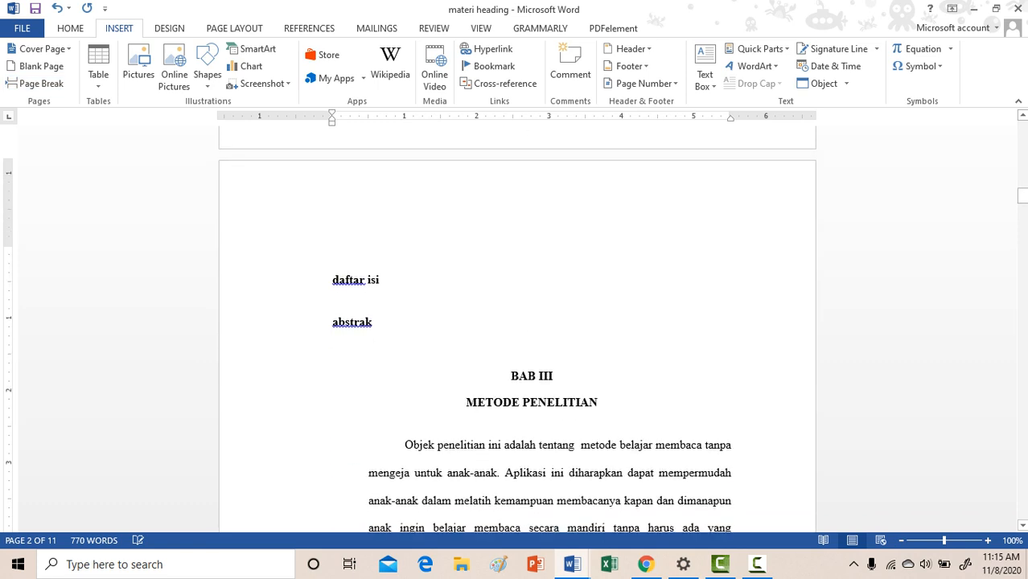
key("Down")
key("Down")
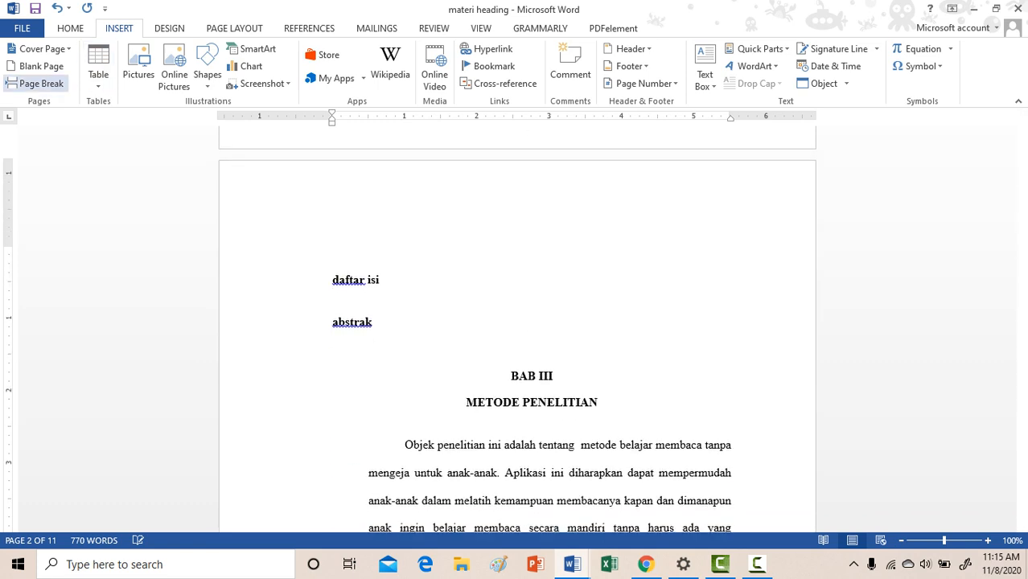
left_click(34, 83)
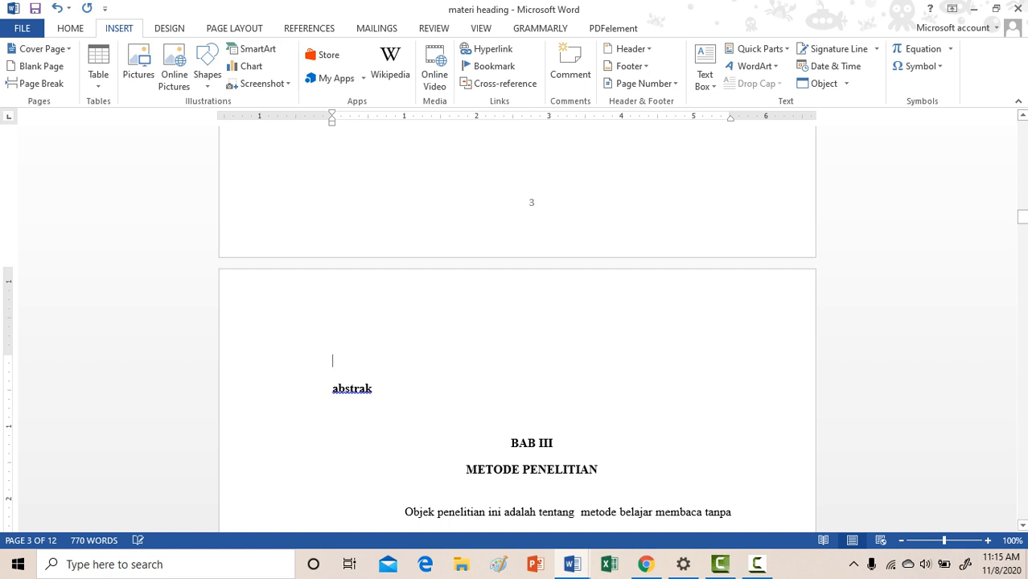
Step: Check the header and footer section labels from the abstrak page back to the Judul page, and return to the body text
double_click(532, 311)
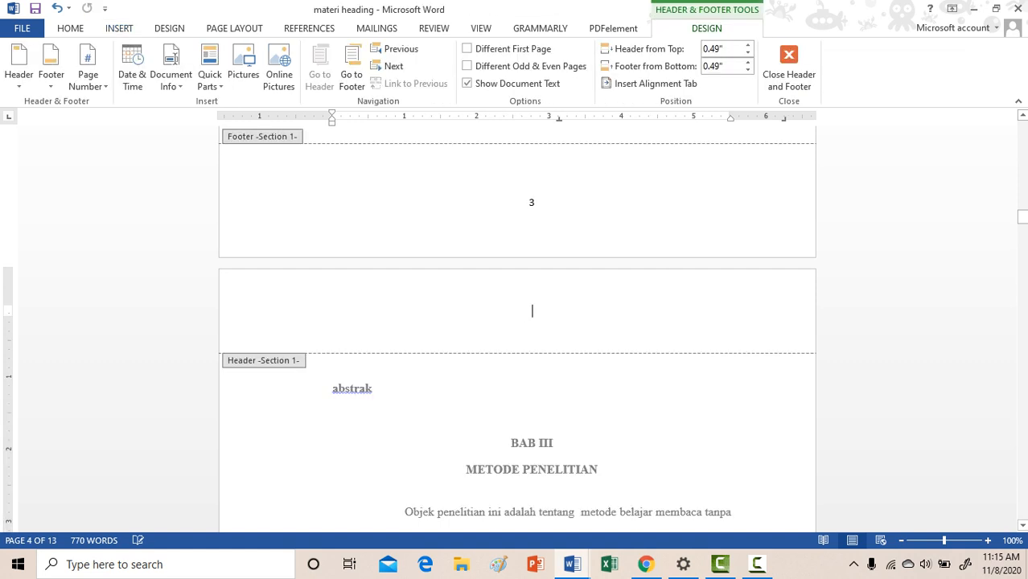
scroll(517, 328, "up", 9)
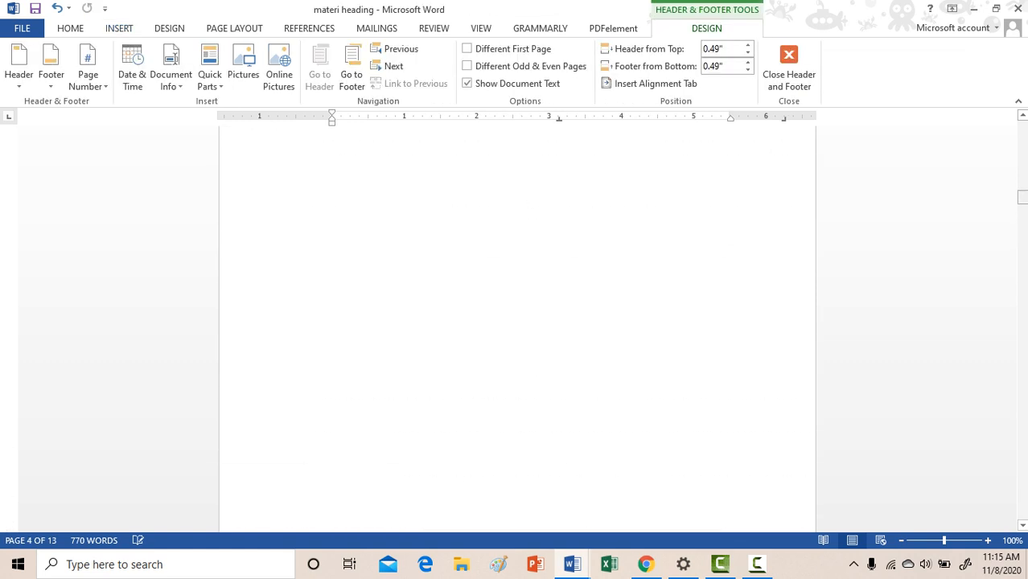
left_click_drag(1022, 197, 1021, 123)
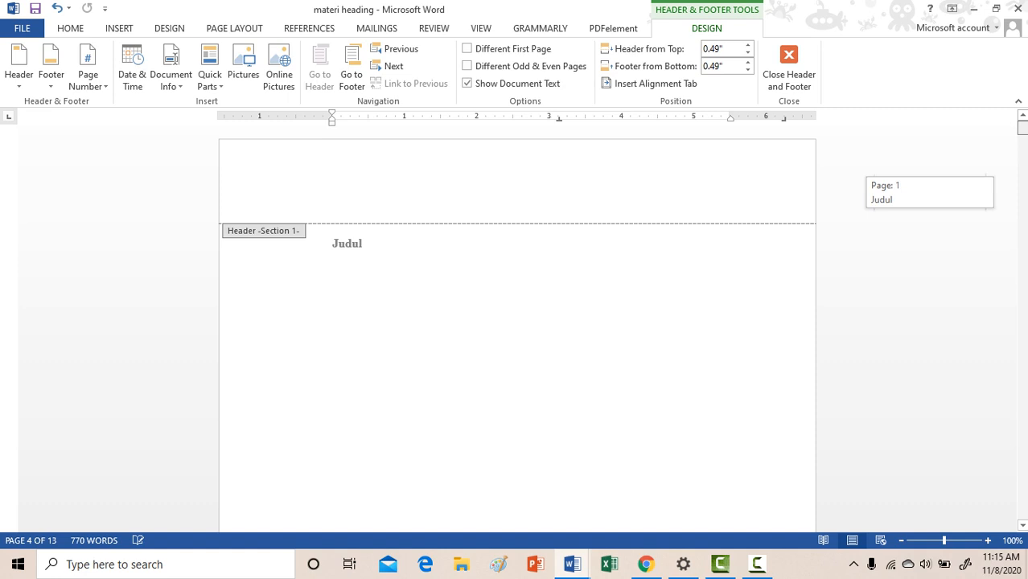
mouse_move(1021, 126)
left_mouse_down()
mouse_move(1021, 228)
mouse_move(1021, 127)
left_mouse_up()
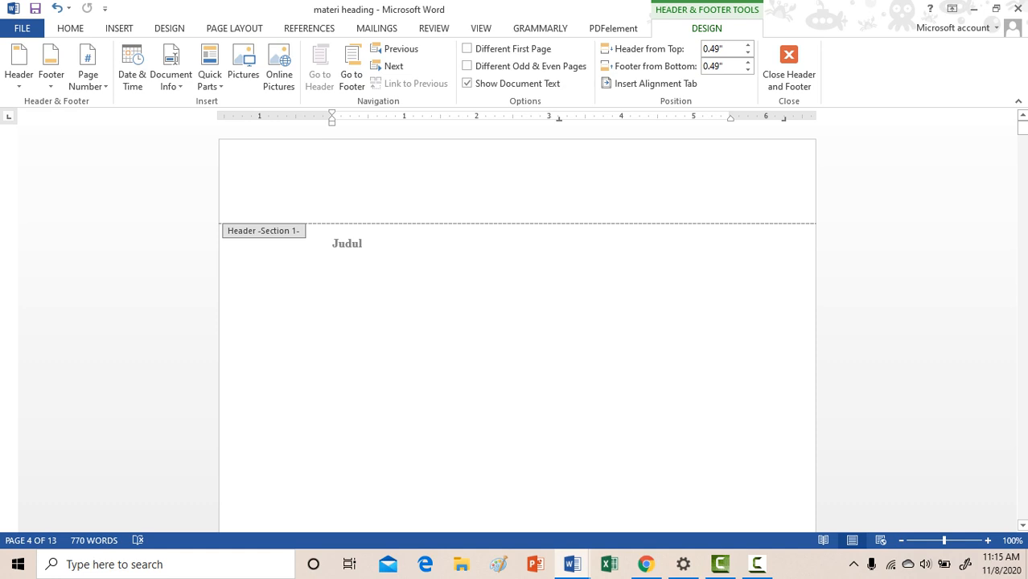
left_click(788, 68)
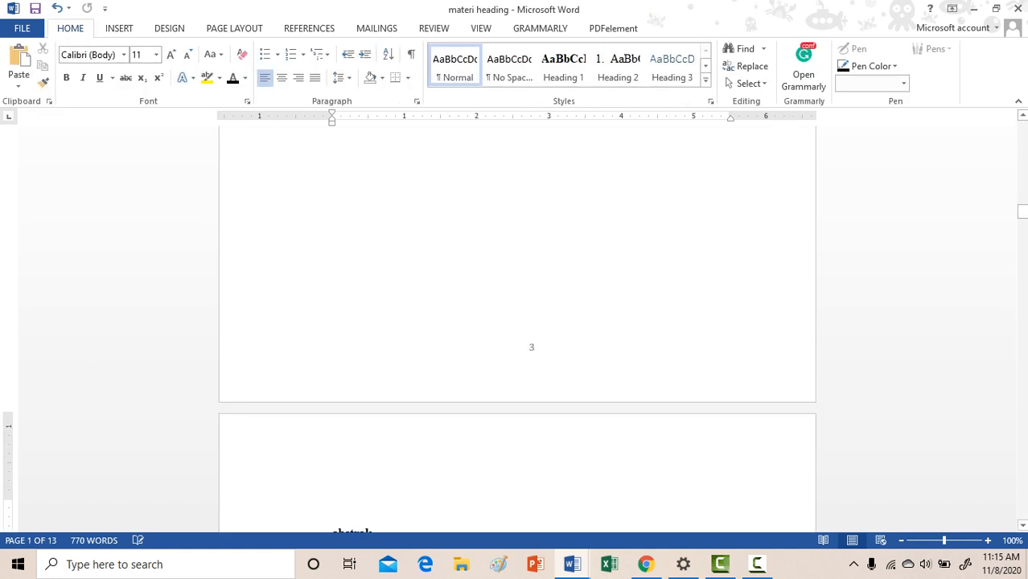
scroll(517, 329, "up", 14)
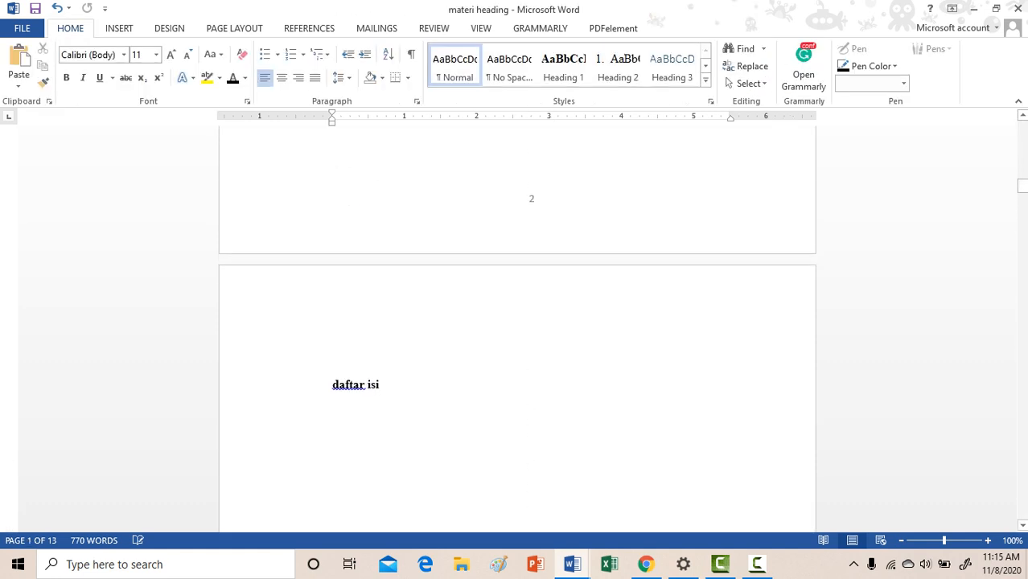
left_click_drag(1021, 184, 1021, 127)
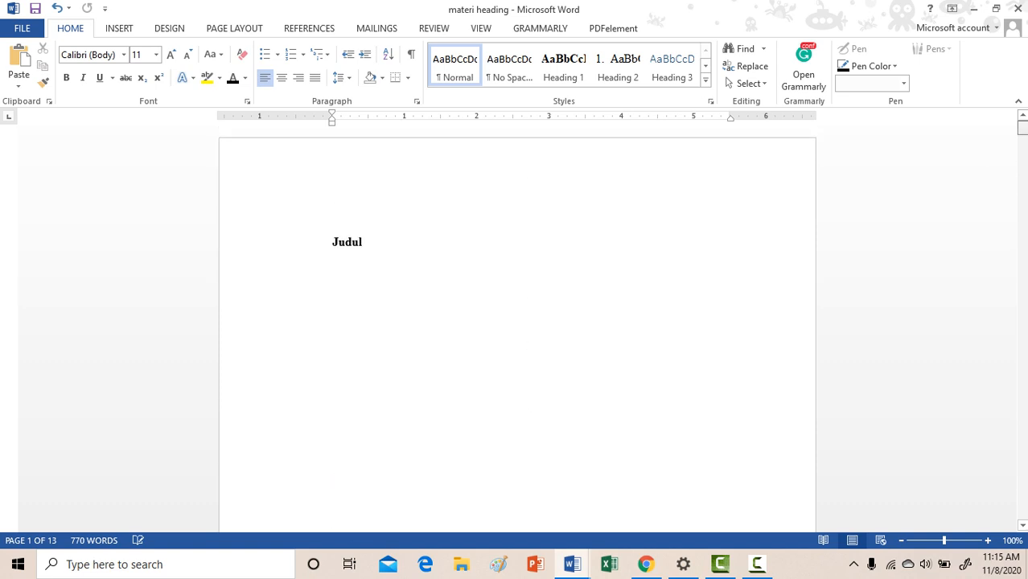
Step: Start a new line below the Judul heading and insert a Next Page section break there
left_click(344, 243)
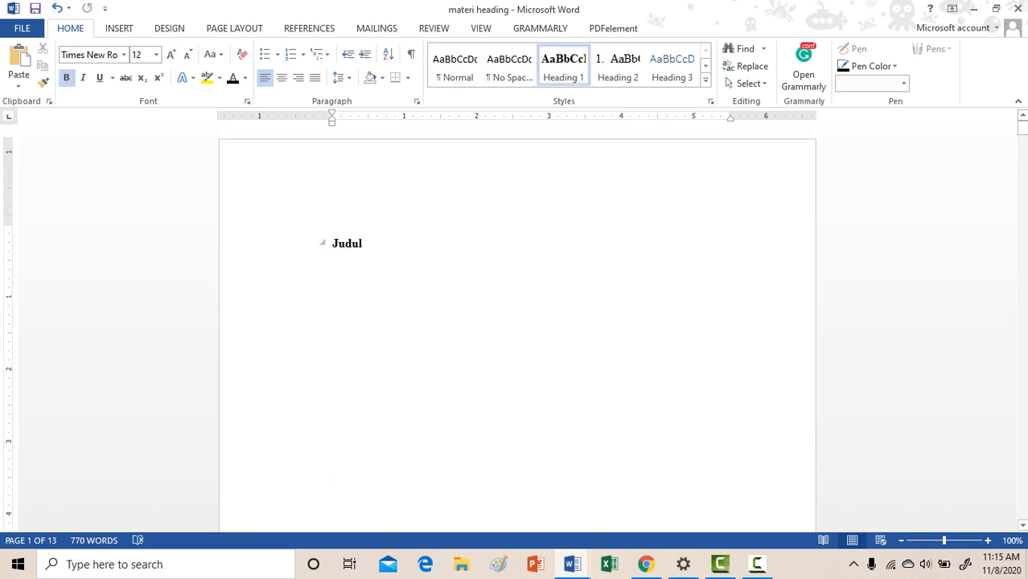
key("End")
key("Return")
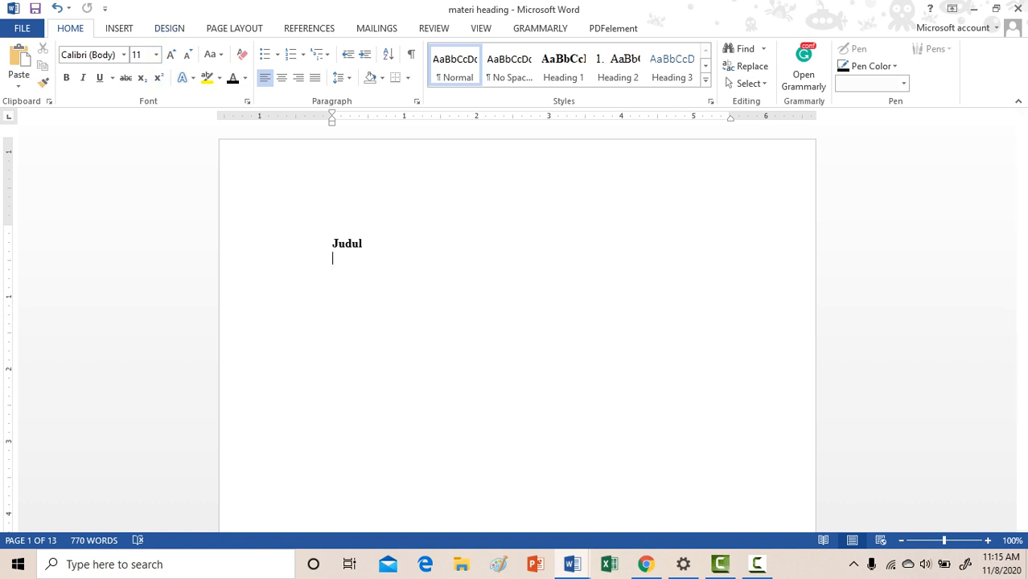
key("alt+p")
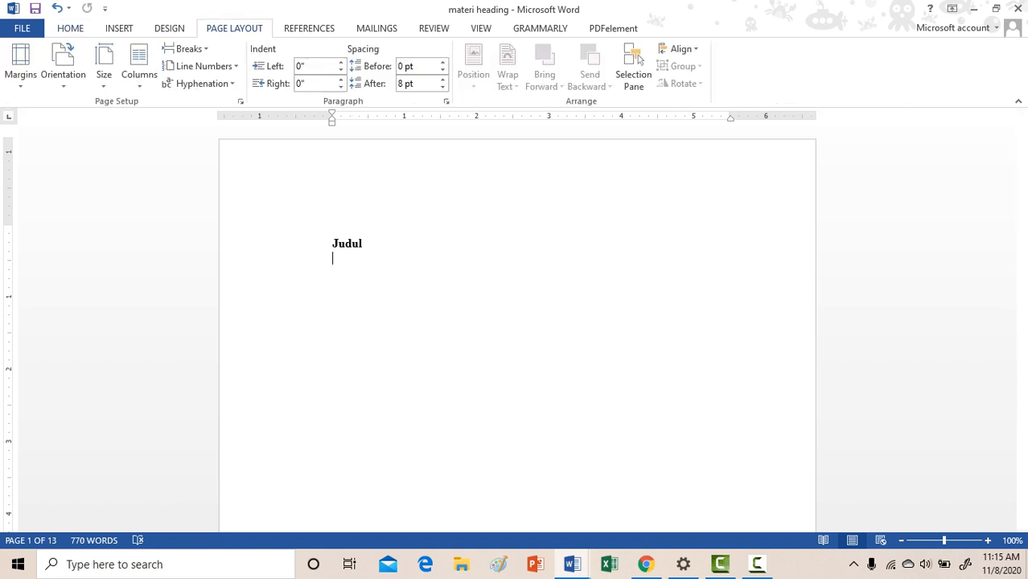
key("b")
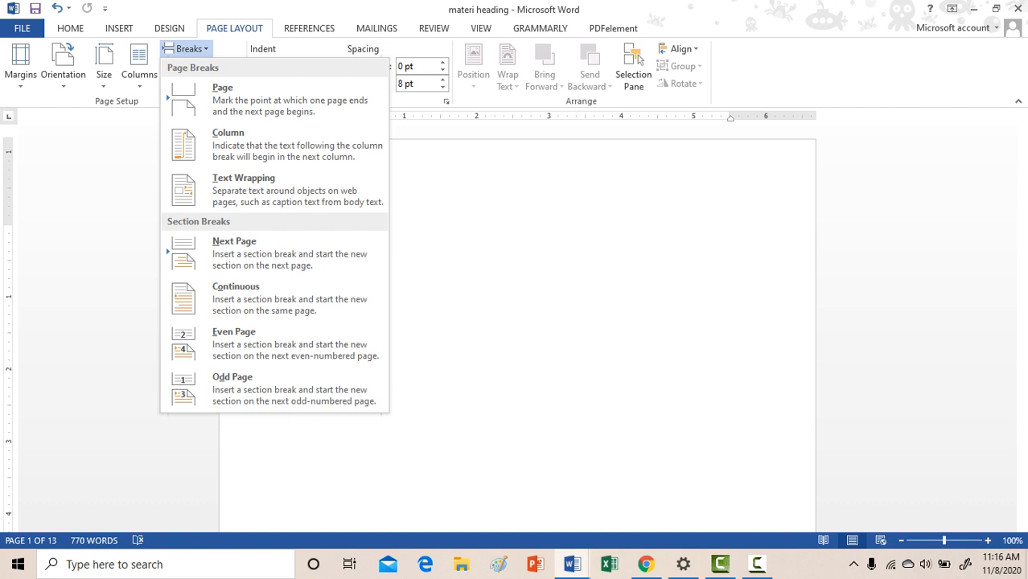
key("Down")
key("Down")
key("Down")
key("Down")
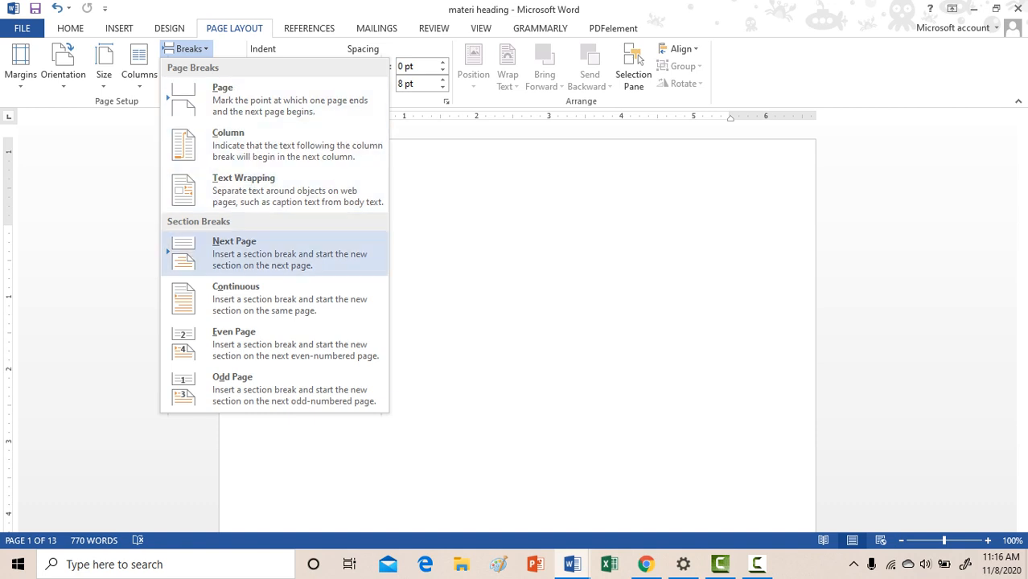
key("Return")
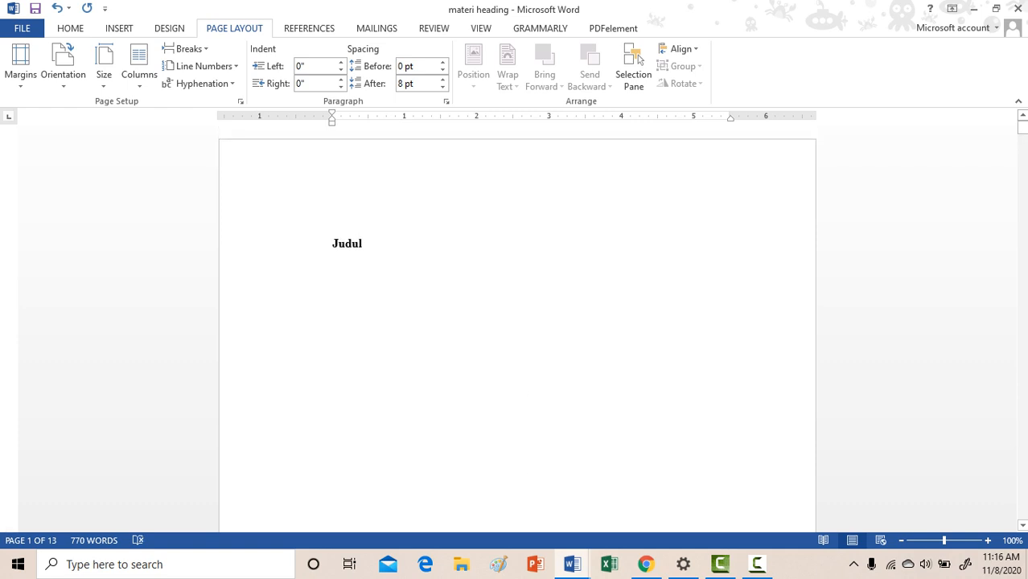
Step: Delete the leftover page break on the blank page before Halaman pengesahan
scroll(530, 250, "down", 14)
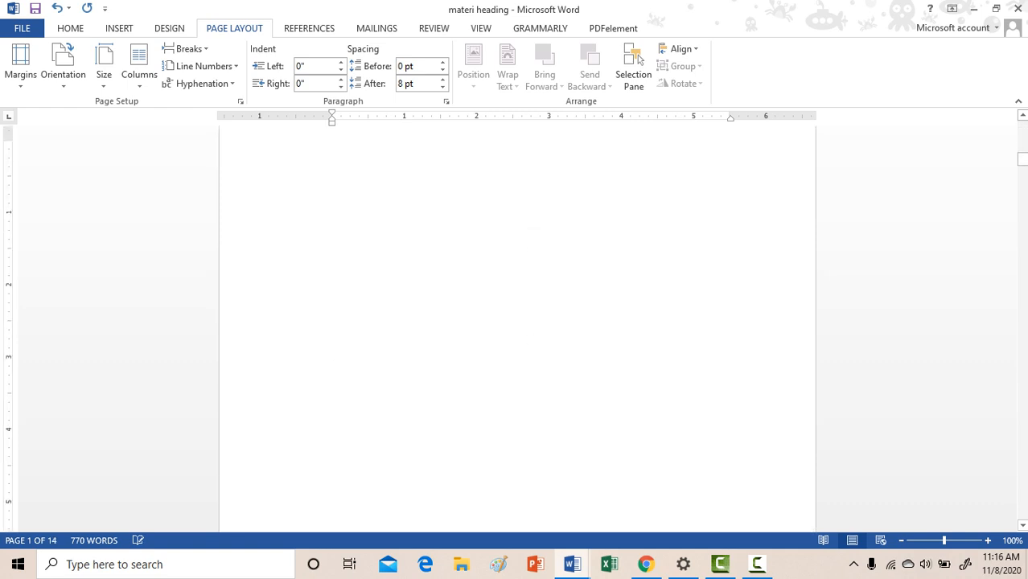
left_click(533, 228)
scroll(533, 229, "up", 2)
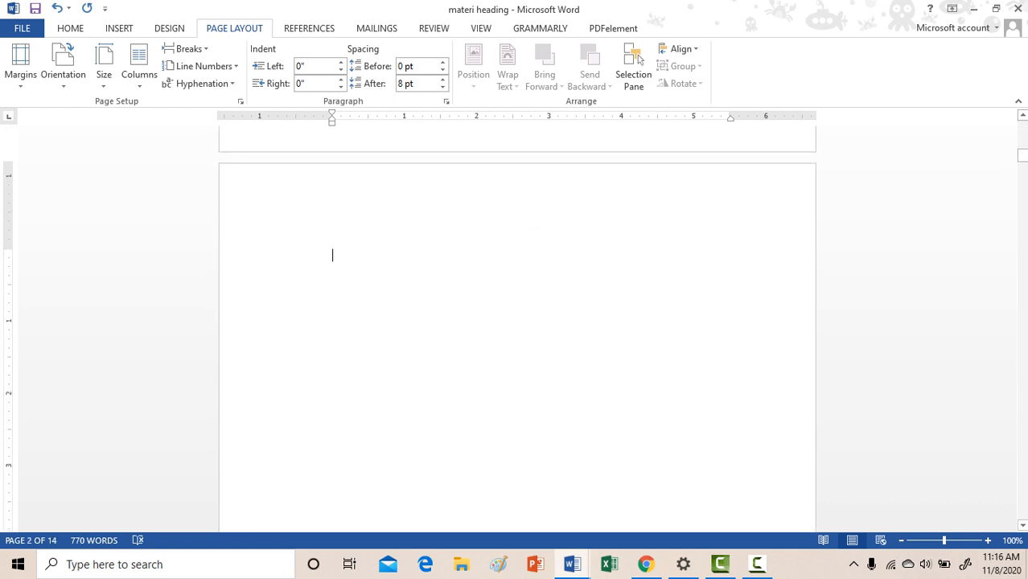
key("Delete")
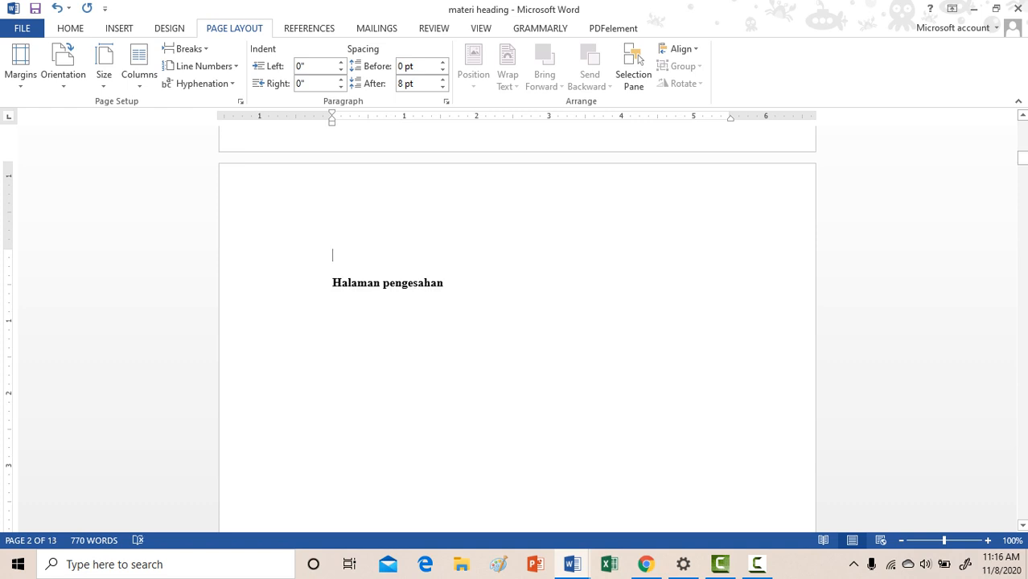
Step: Check the page numbers and the header and footer section labels from Judul through abstrak, and close the header
scroll(517, 322, "up", 3)
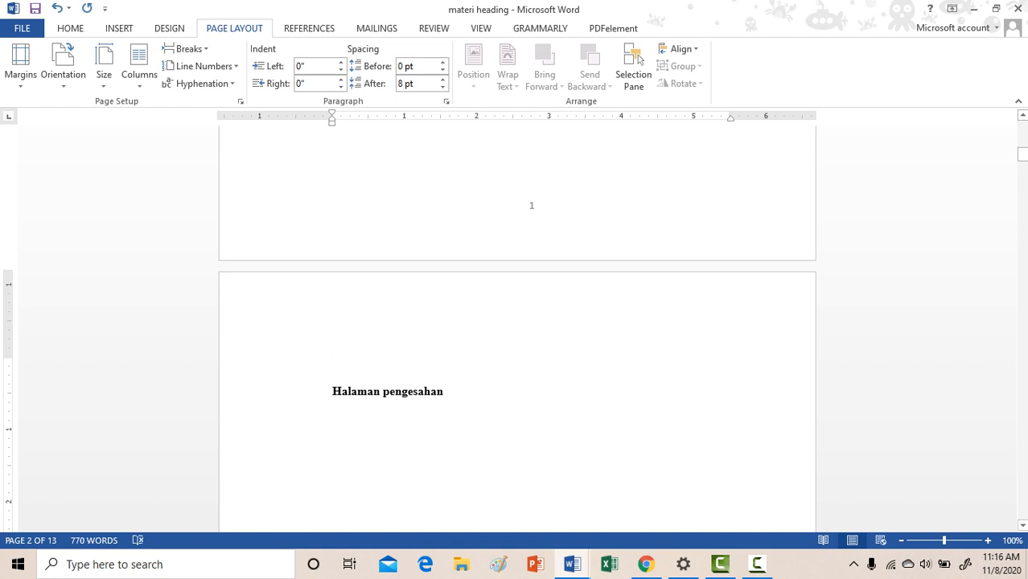
scroll(518, 322, "up", 10)
scroll(517, 322, "down", 5)
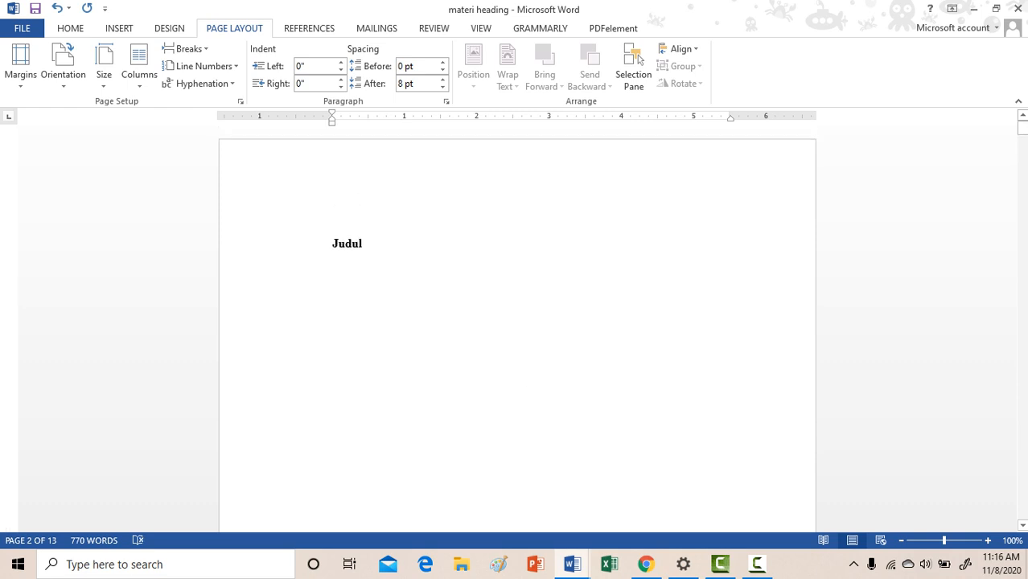
scroll(517, 321, "down", 10)
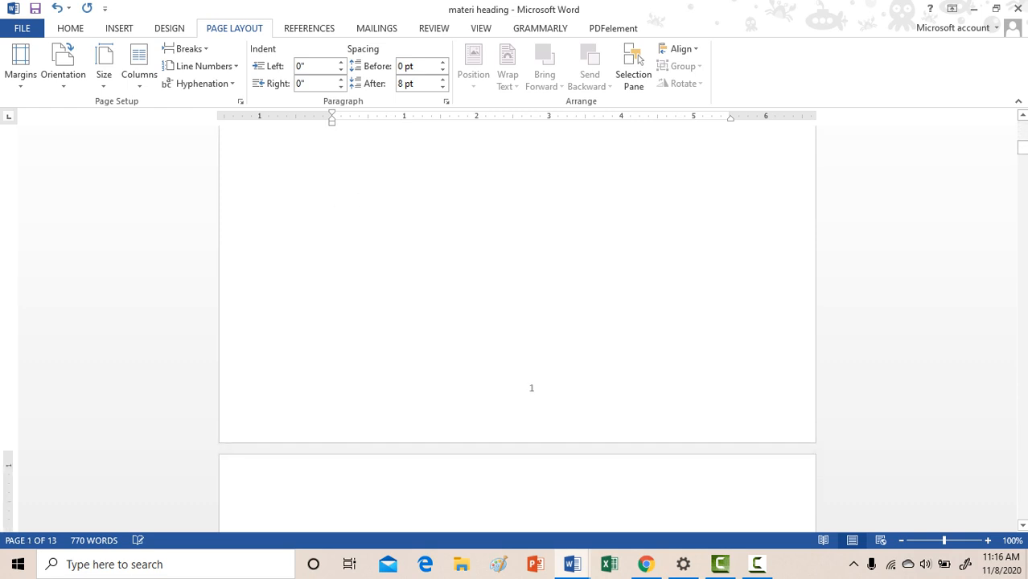
scroll(517, 321, "up", 5)
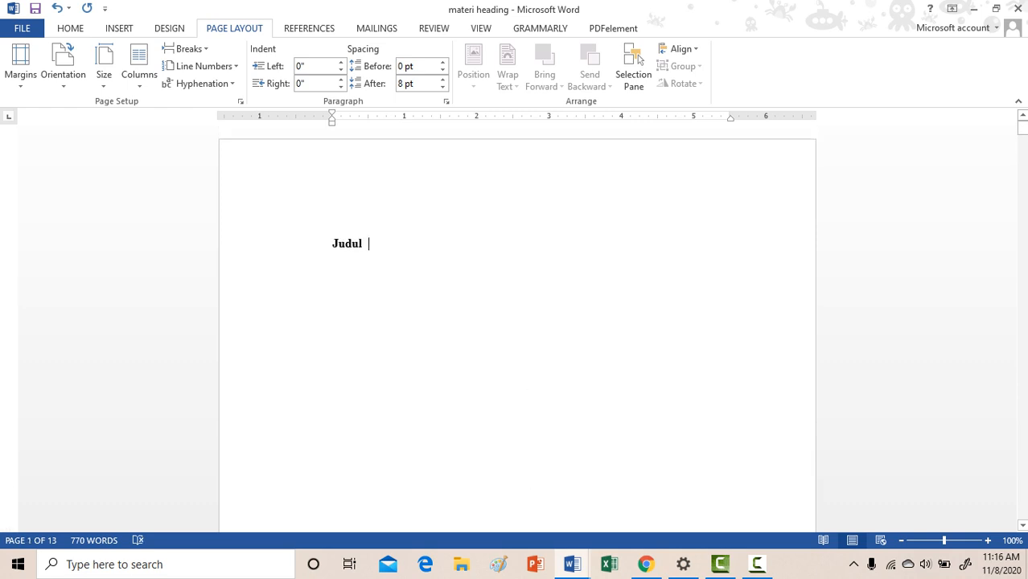
double_click(532, 181)
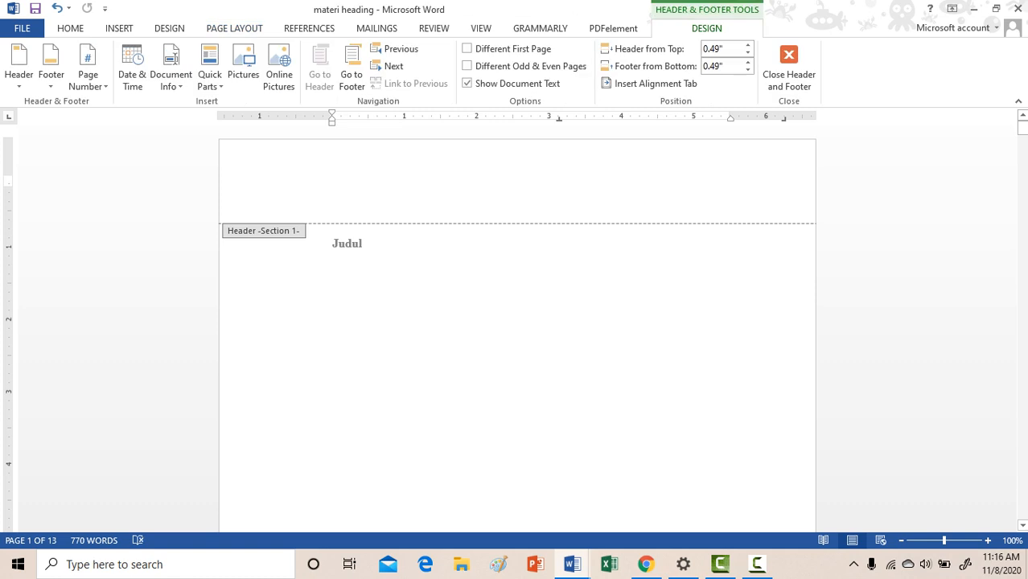
scroll(517, 322, "down", 15)
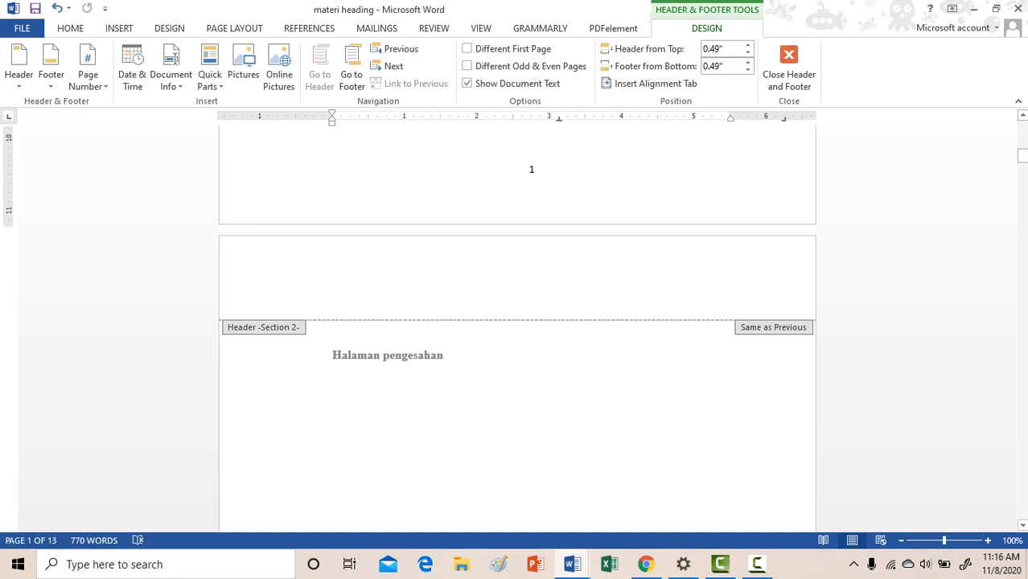
scroll(517, 322, "down", 15)
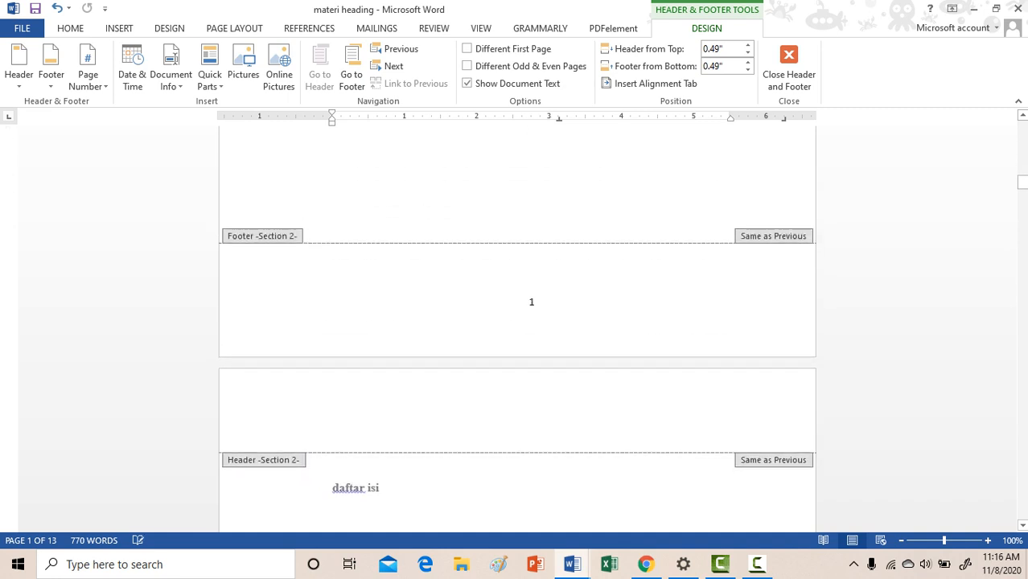
scroll(517, 322, "down", 8)
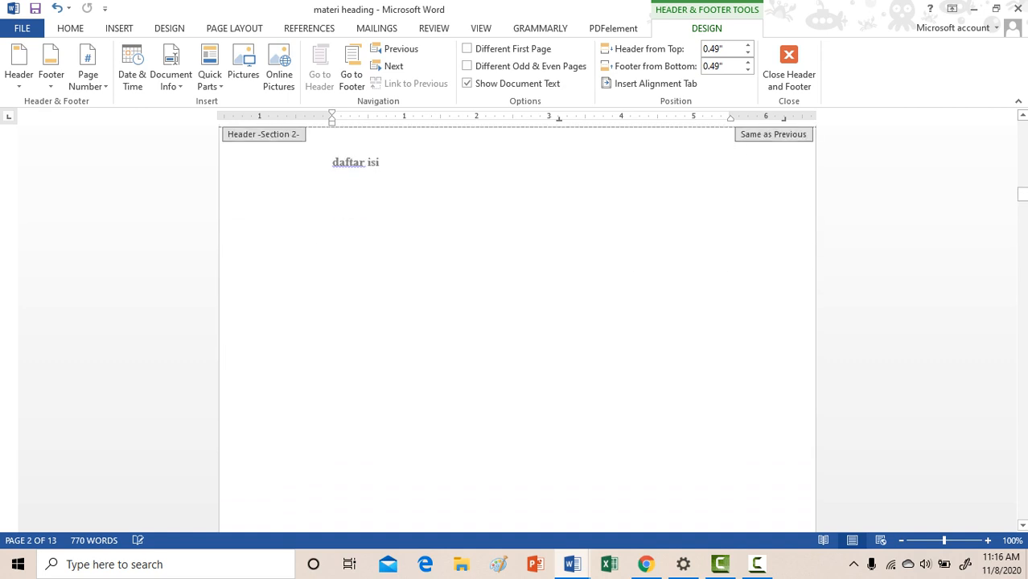
scroll(517, 322, "down", 12)
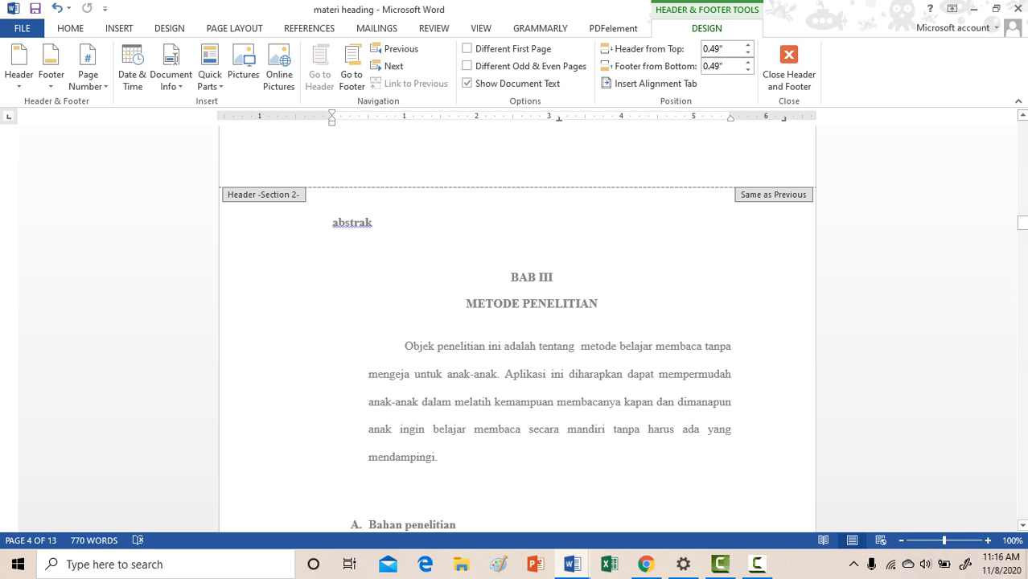
left_click(788, 68)
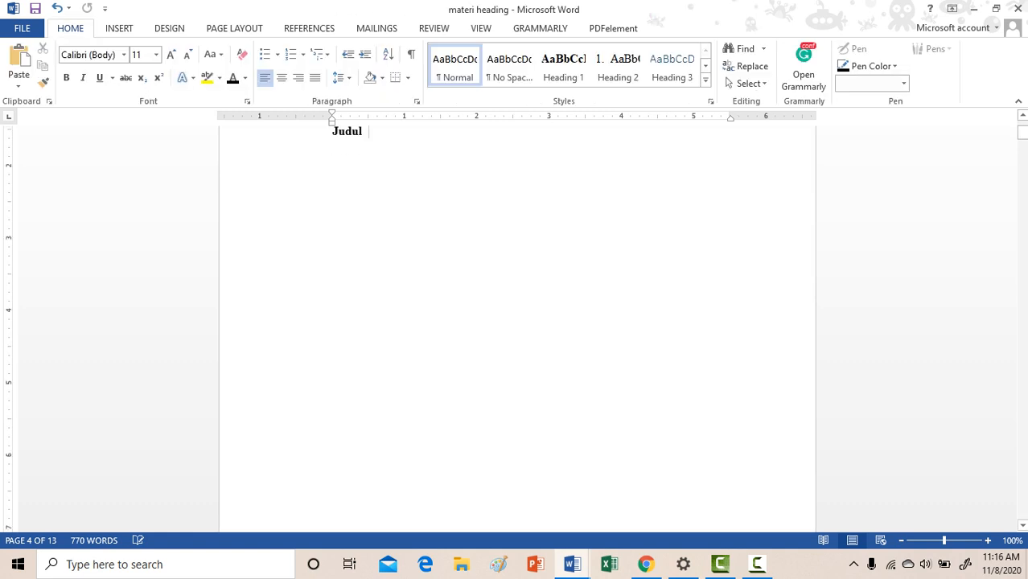
Step: Insert a page break between the abstrak heading and BAB III so the chapter starts on a new page
scroll(517, 329, "down", 20)
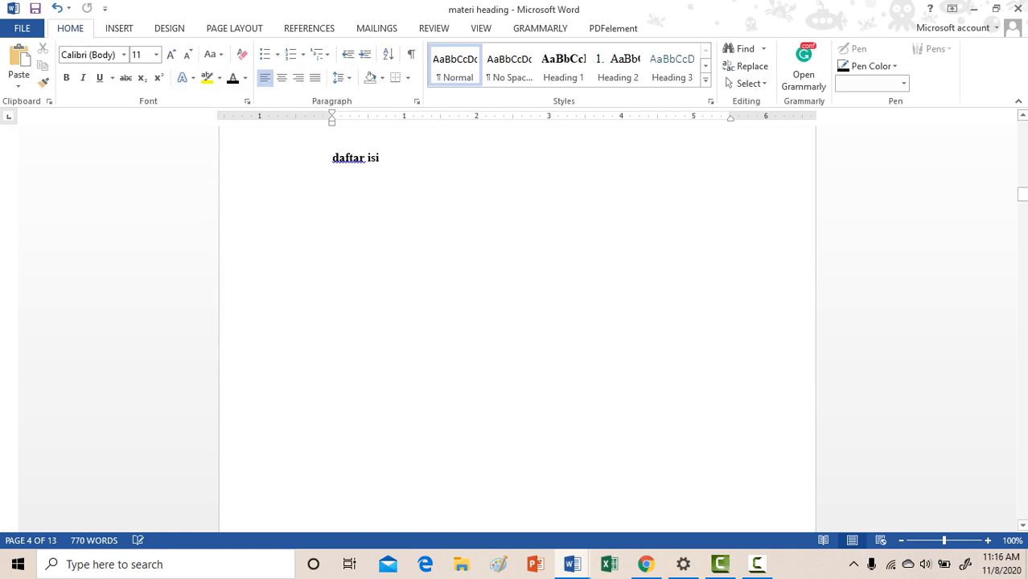
scroll(517, 328, "down", 12)
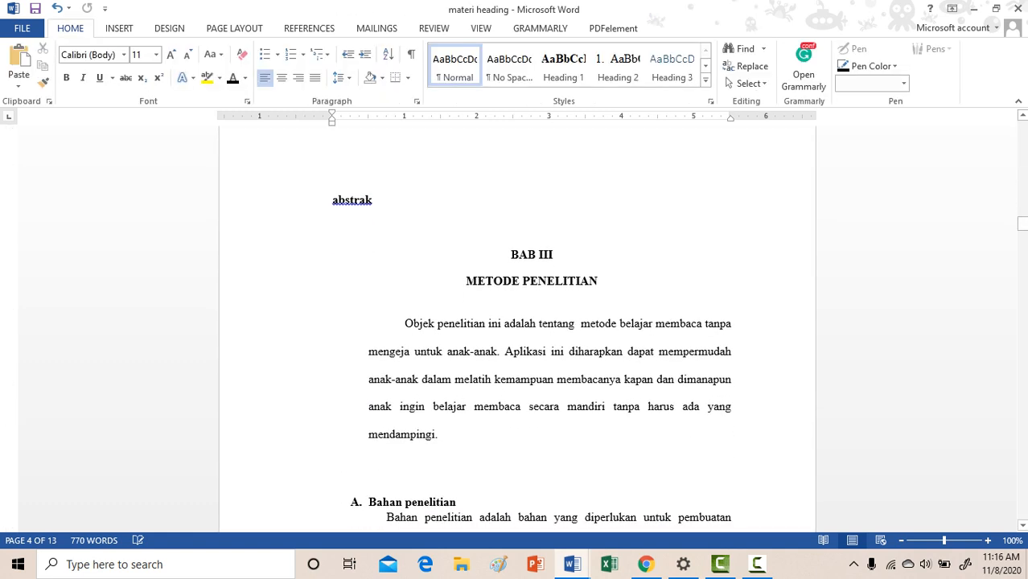
left_click(532, 213)
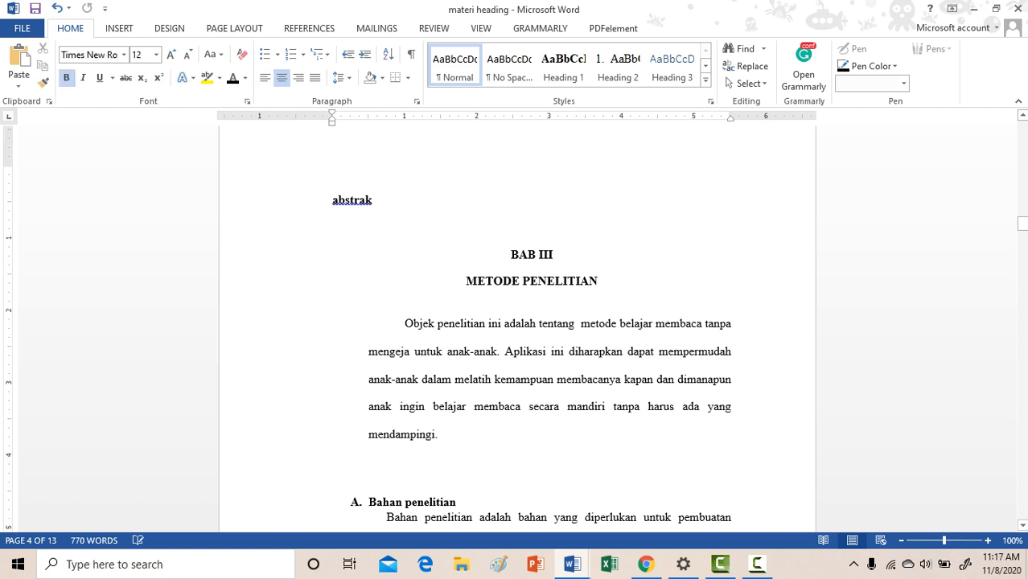
left_click(119, 28)
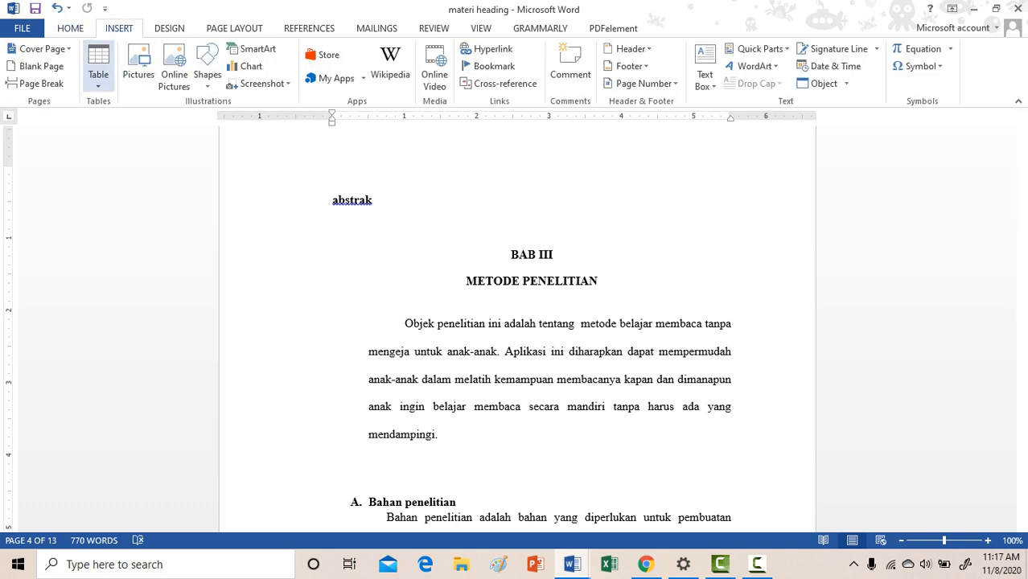
left_click(37, 83)
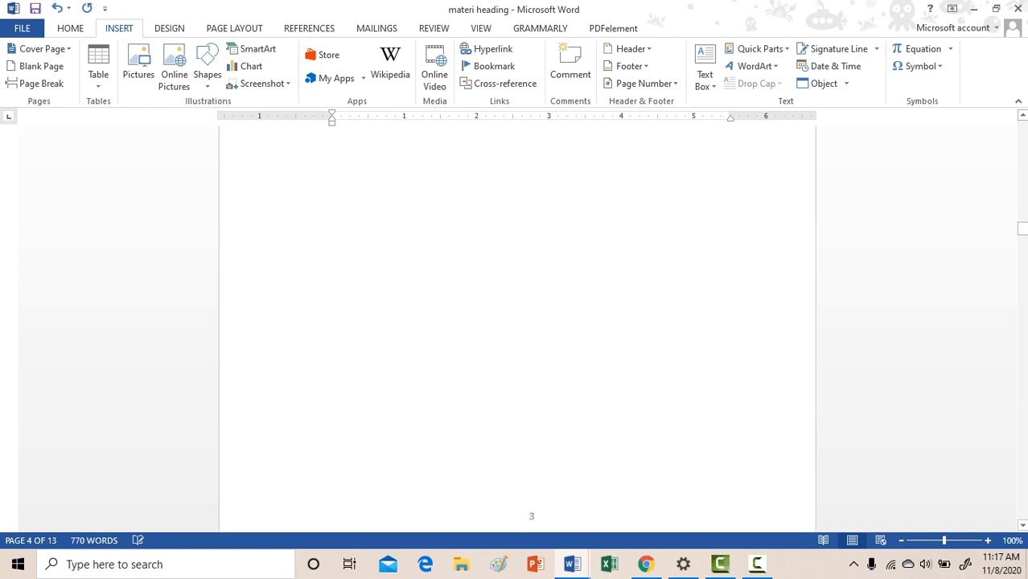
scroll(517, 328, "up", 3)
scroll(517, 328, "down", 8)
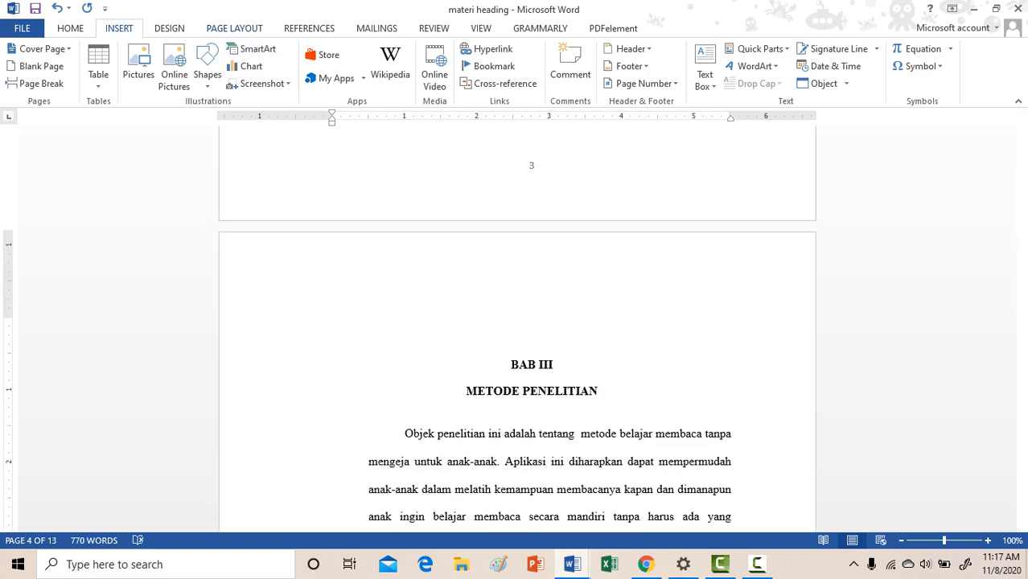
Step: Insert a Next Page section break above BAB III and check the section label in that page's header
left_click(234, 28)
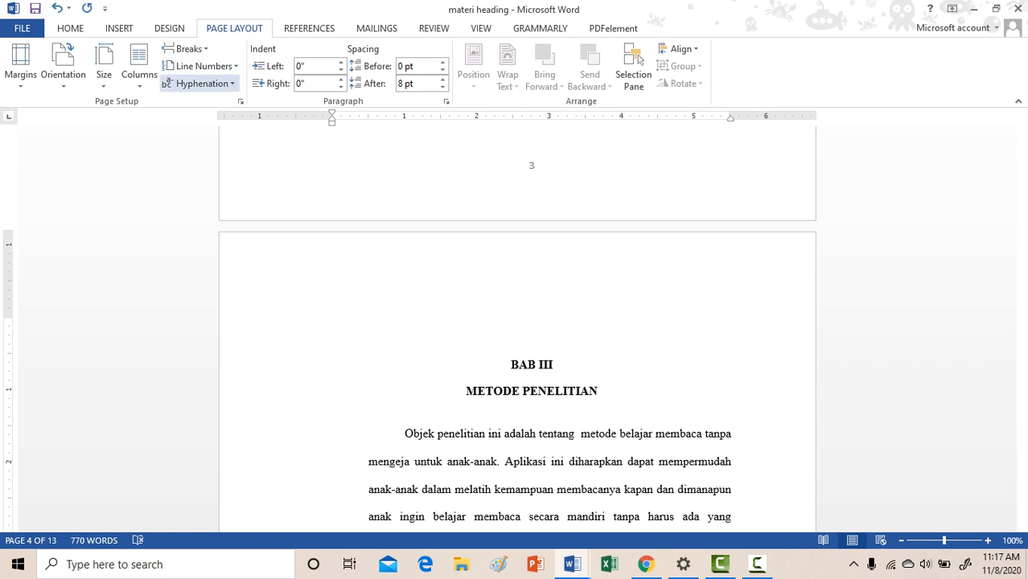
left_click(190, 48)
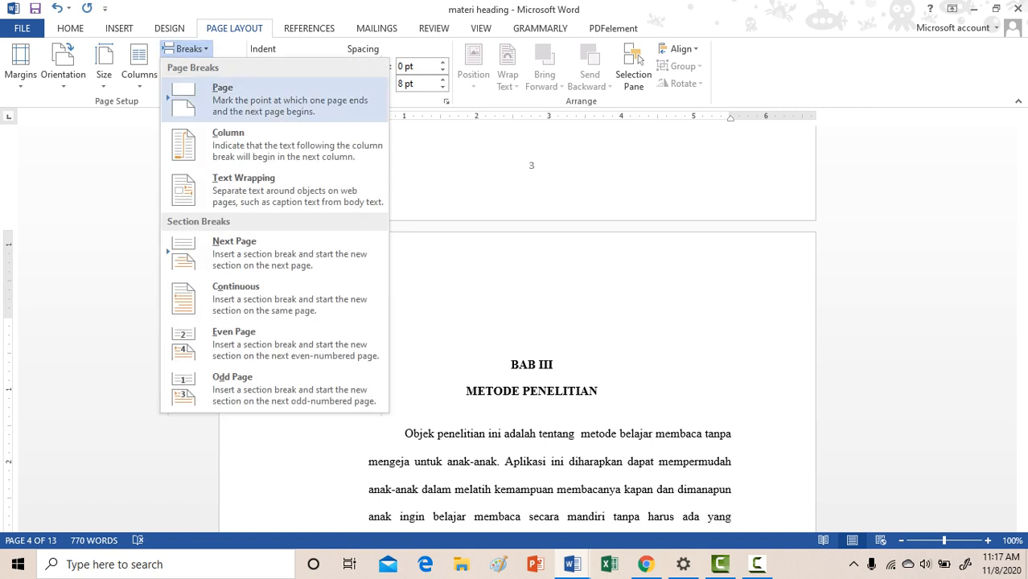
left_click(273, 252)
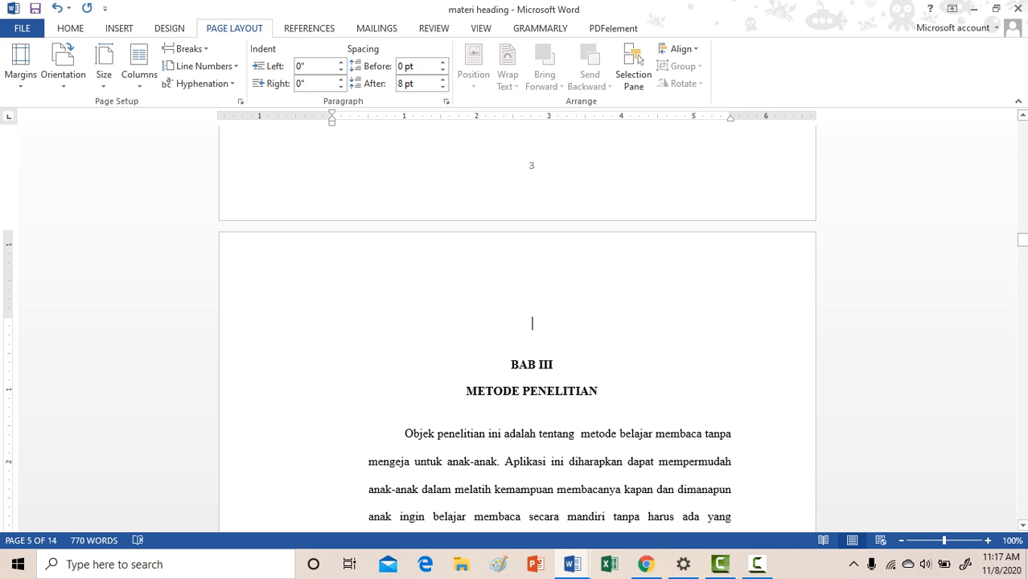
double_click(532, 273)
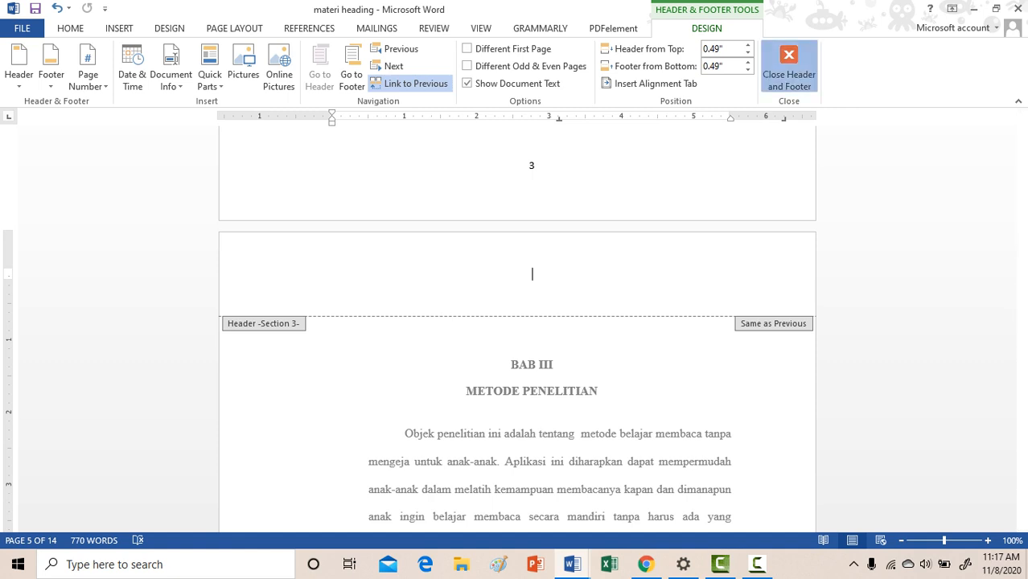
left_click(788, 74)
Step: Return to the Judul page and look at its page number
left_click_drag(1021, 240, 1021, 124)
scroll(517, 322, "down", 10)
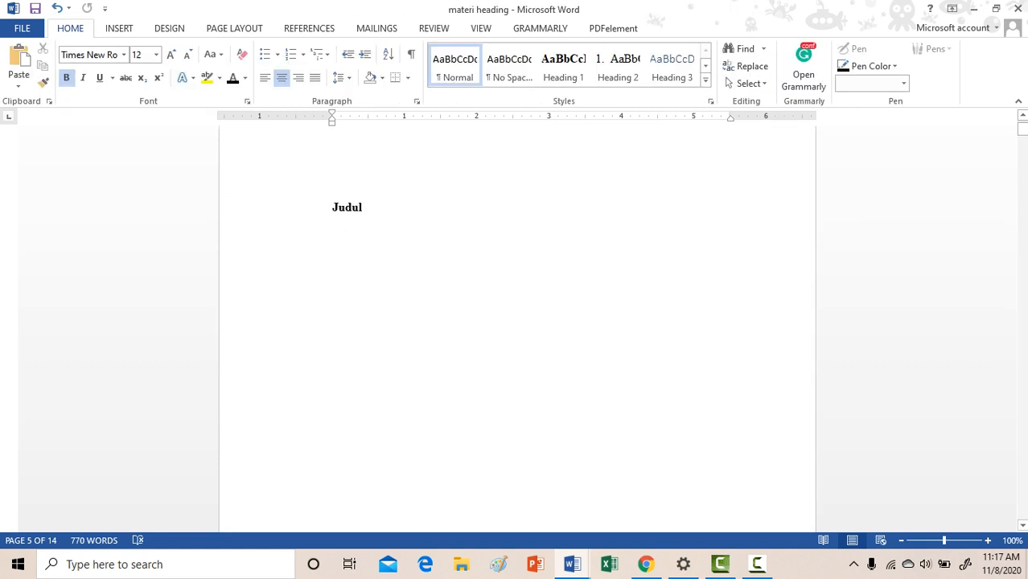
scroll(517, 322, "down", 3)
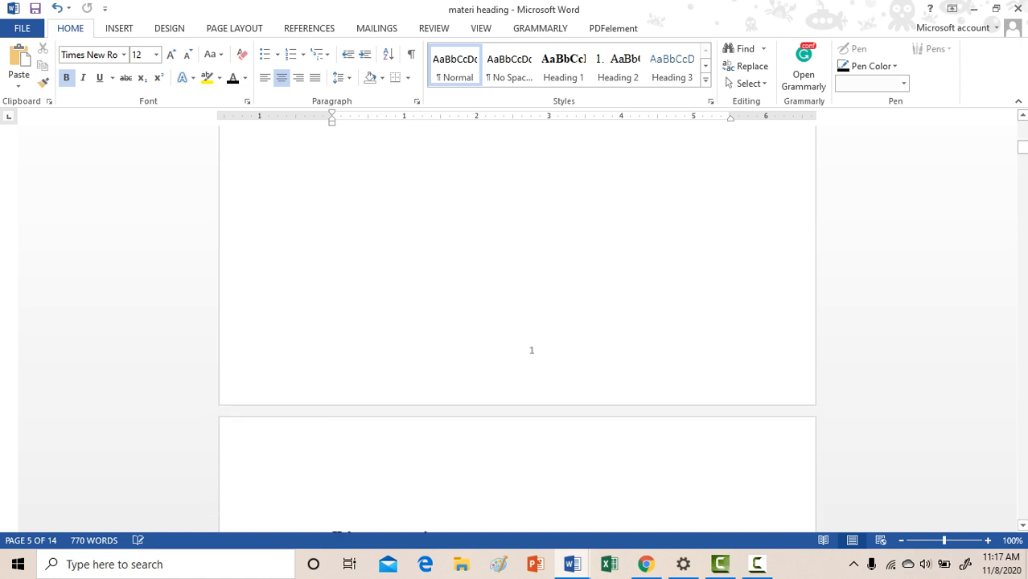
scroll(517, 321, "up", 10)
left_click(532, 344)
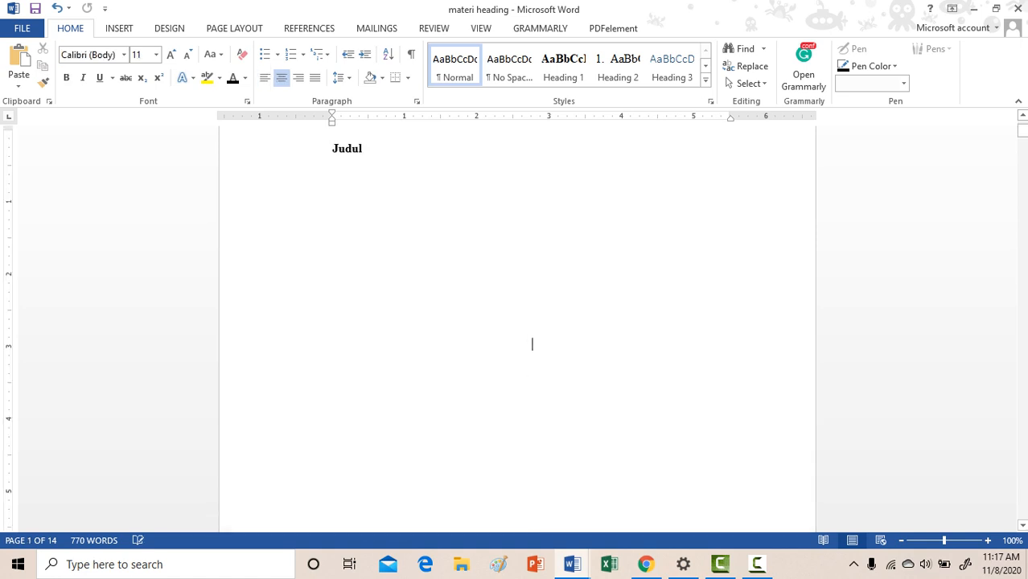
Step: Undo the last edit in the document
scroll(517, 322, "down", 15)
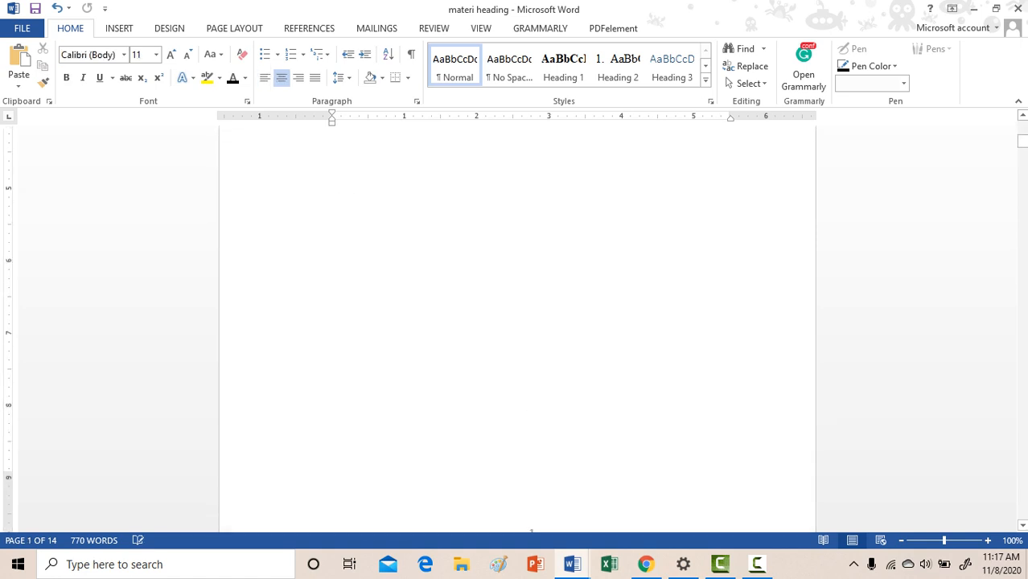
scroll(517, 322, "up", 1)
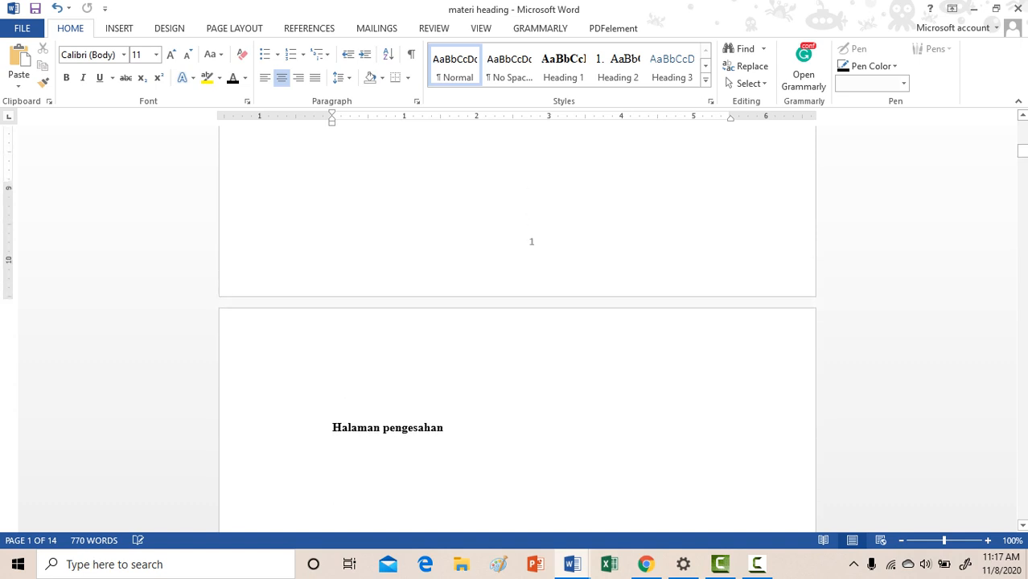
key("ctrl+z")
scroll(517, 322, "up", 2)
scroll(517, 322, "down", 5)
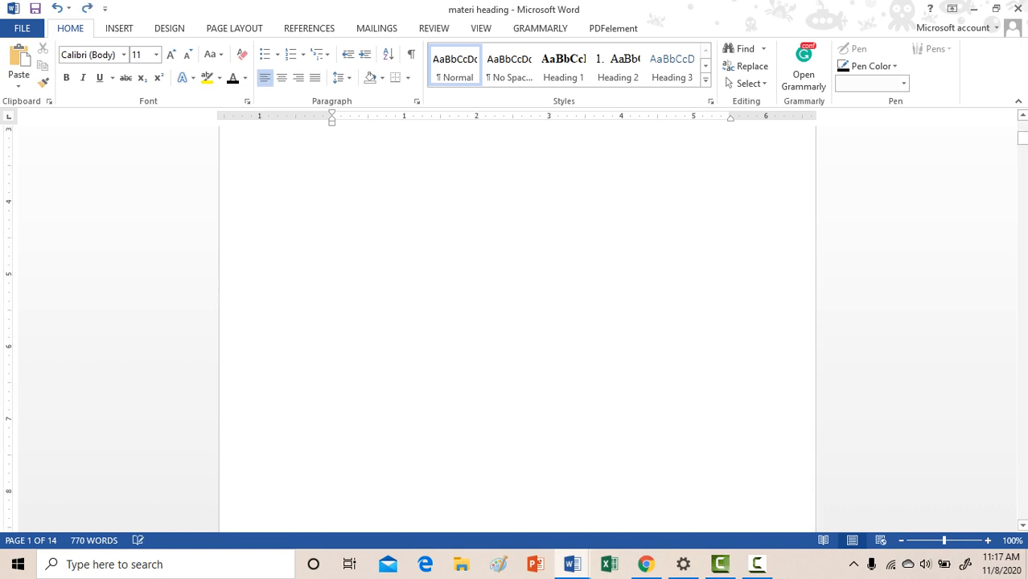
Step: Delete the page number from the Section 1 footer on the title page
scroll(517, 321, "down", 5)
double_click(531, 363)
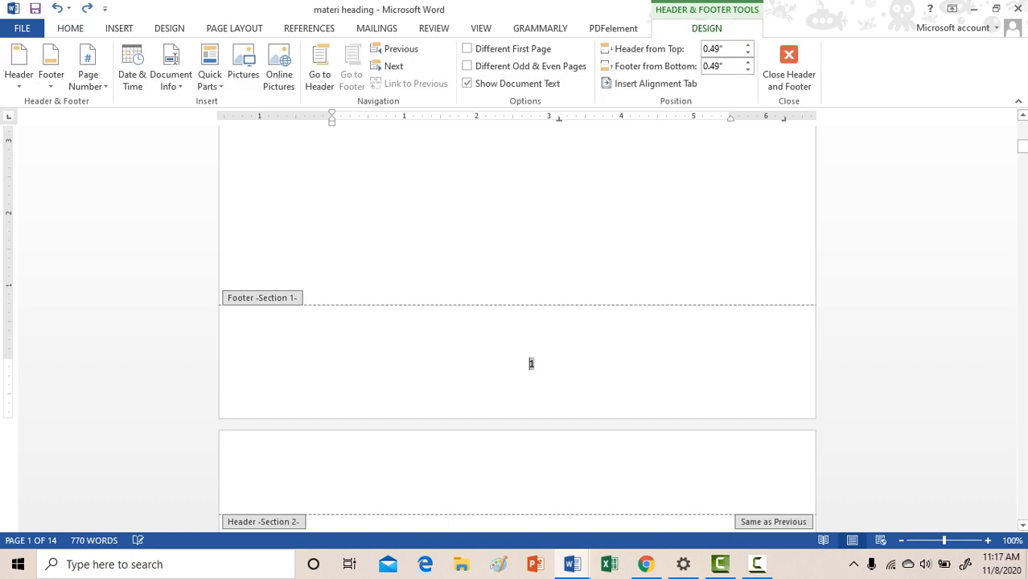
double_click(531, 364)
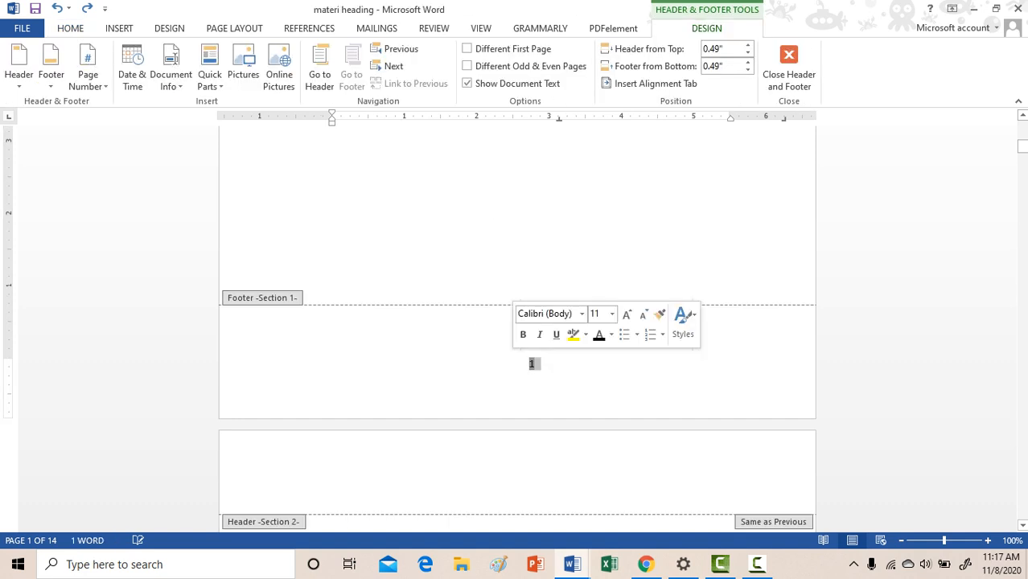
key("Delete")
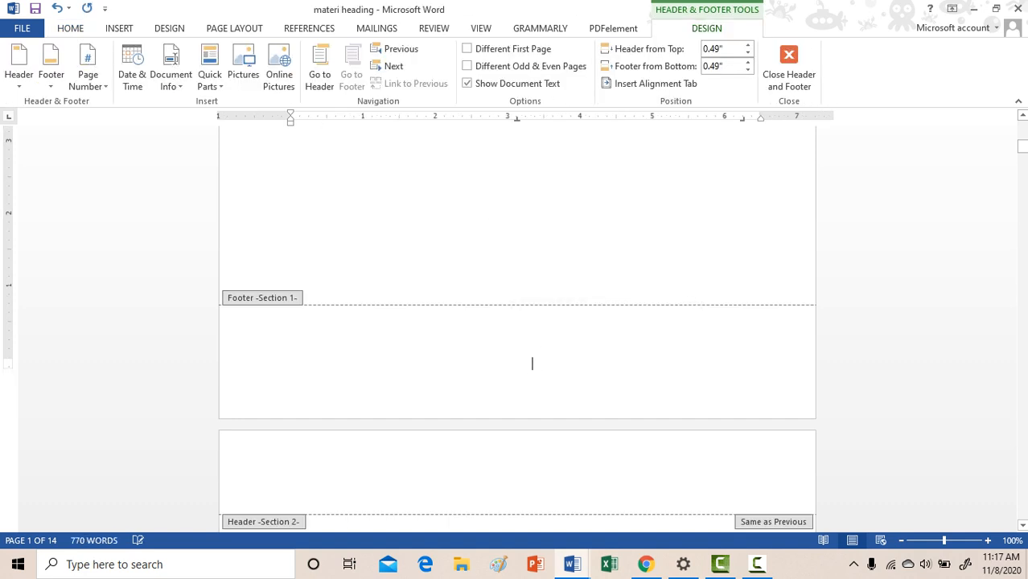
Step: Insert a Plain Number 2 page number at the bottom of the page in the Section 2 footer
scroll(517, 322, "down", 3)
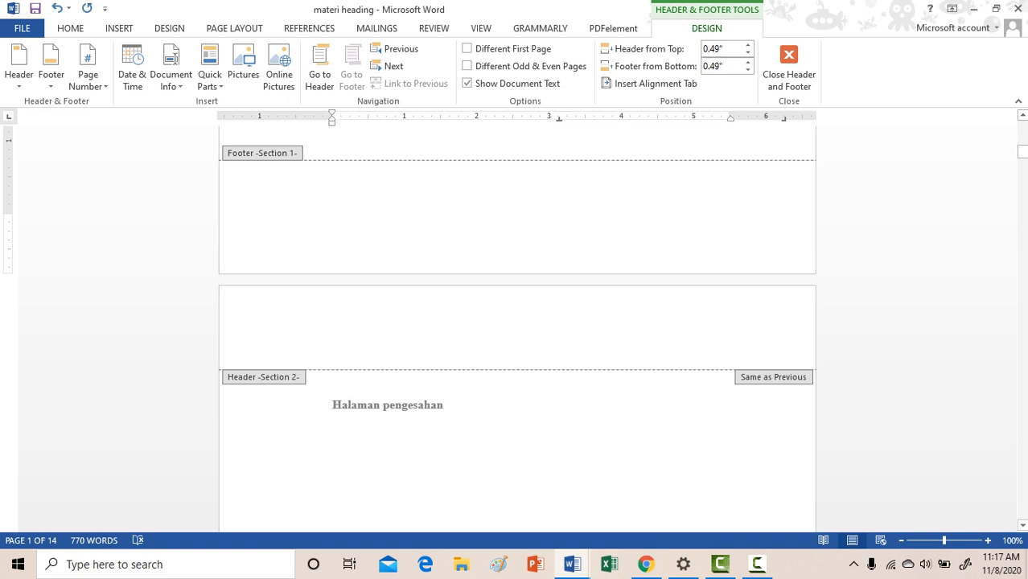
scroll(517, 321, "down", 10)
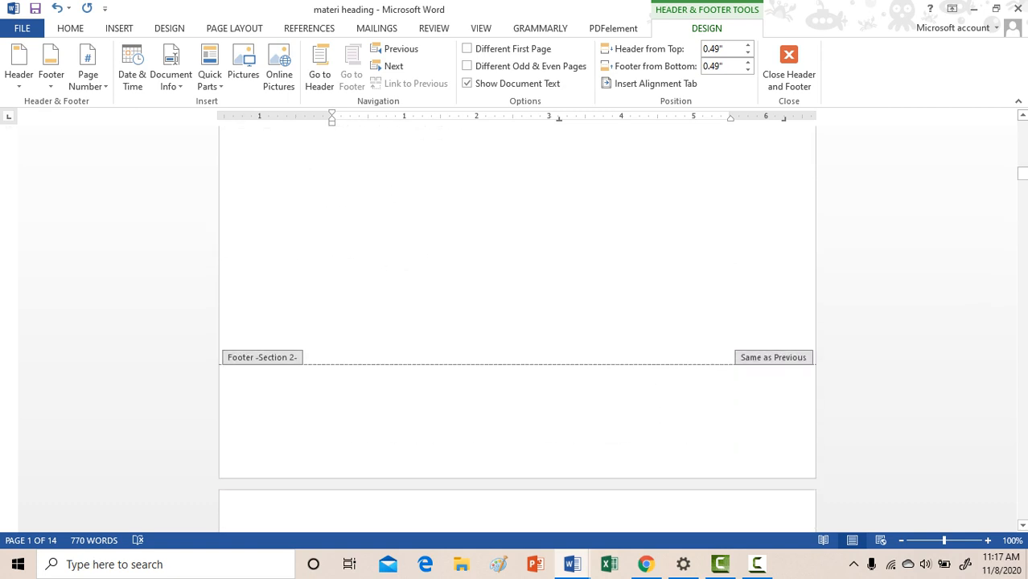
scroll(517, 322, "down", 2)
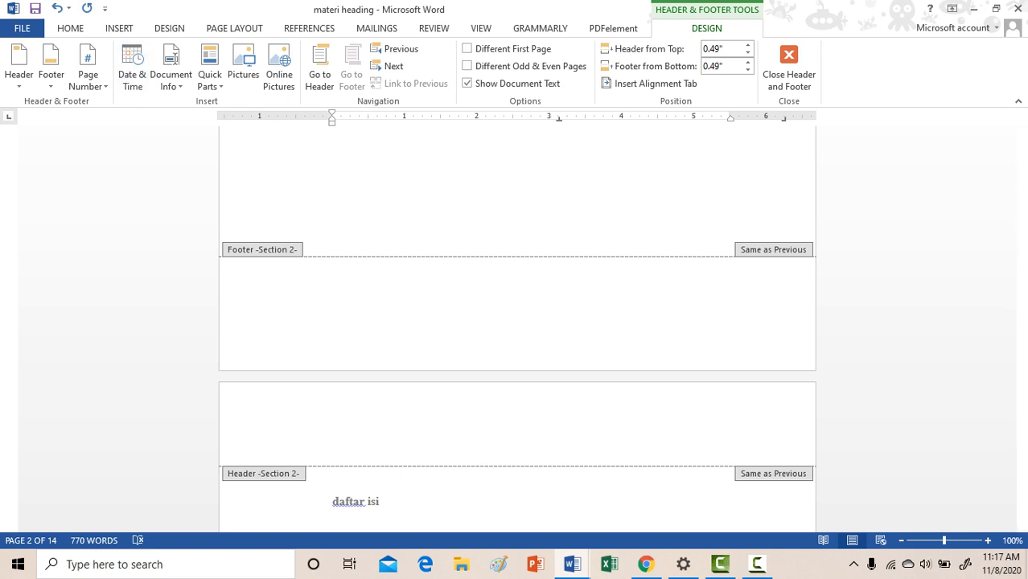
left_click(87, 76)
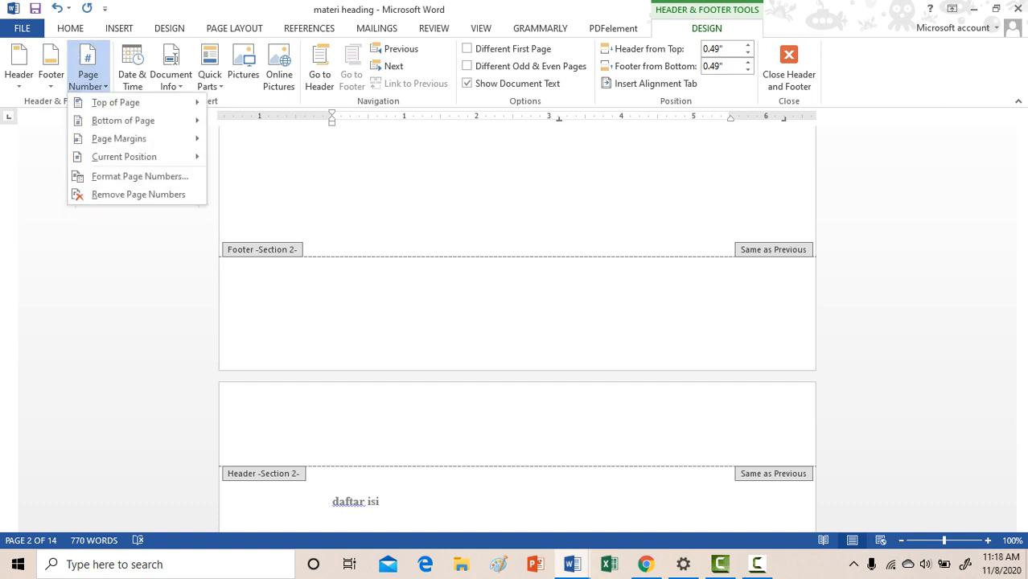
mouse_move(123, 121)
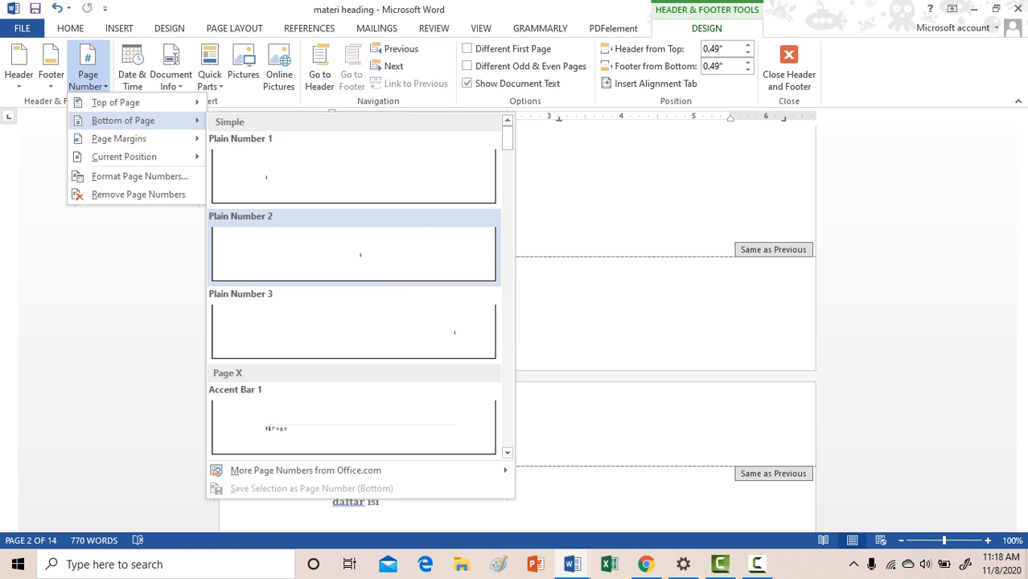
left_click(354, 253)
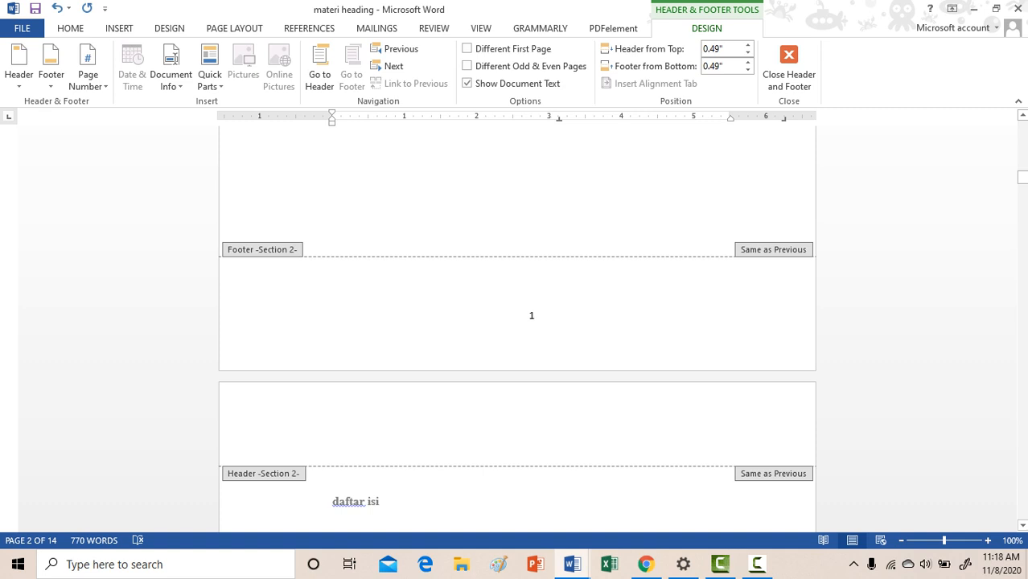
Step: Set the Section 2 page number format to uppercase Roman numerals (I, II, III, ...)
double_click(532, 314)
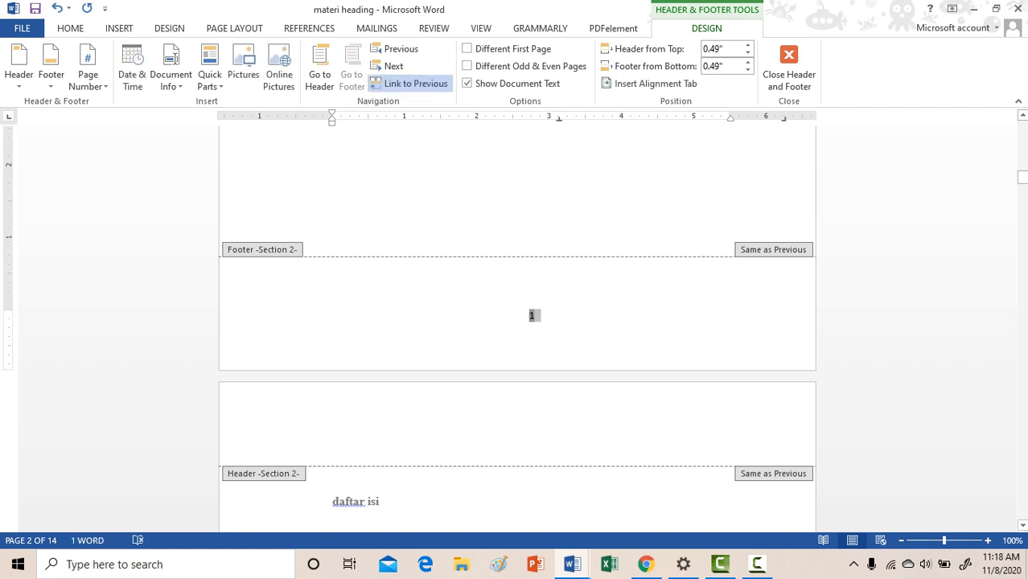
left_click(119, 28)
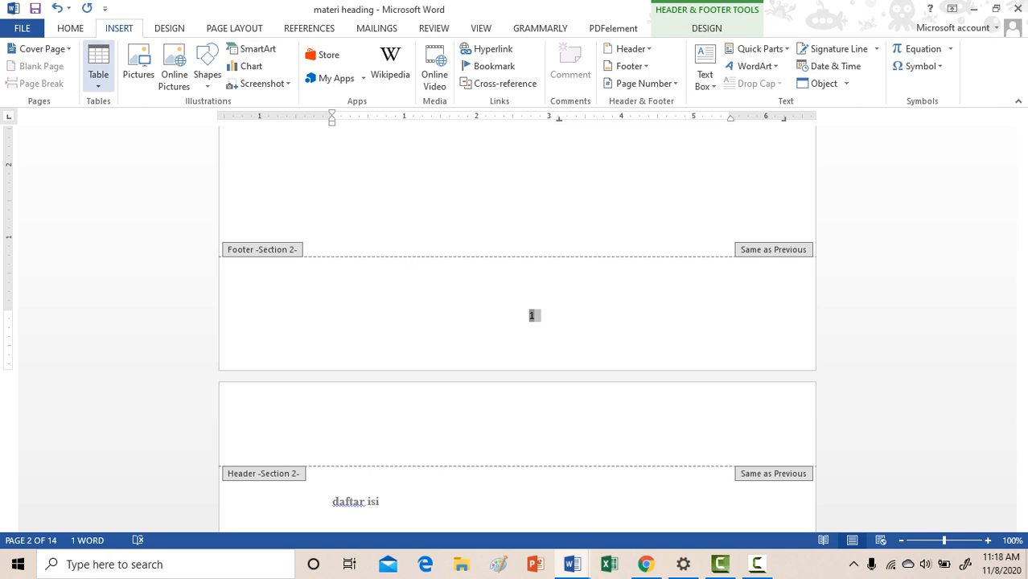
left_click(643, 82)
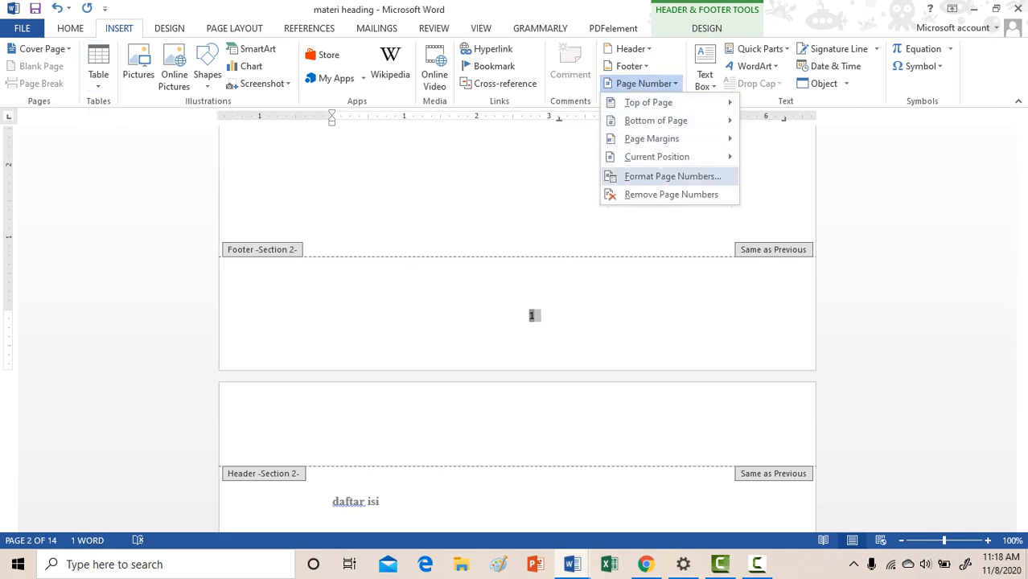
left_click(672, 176)
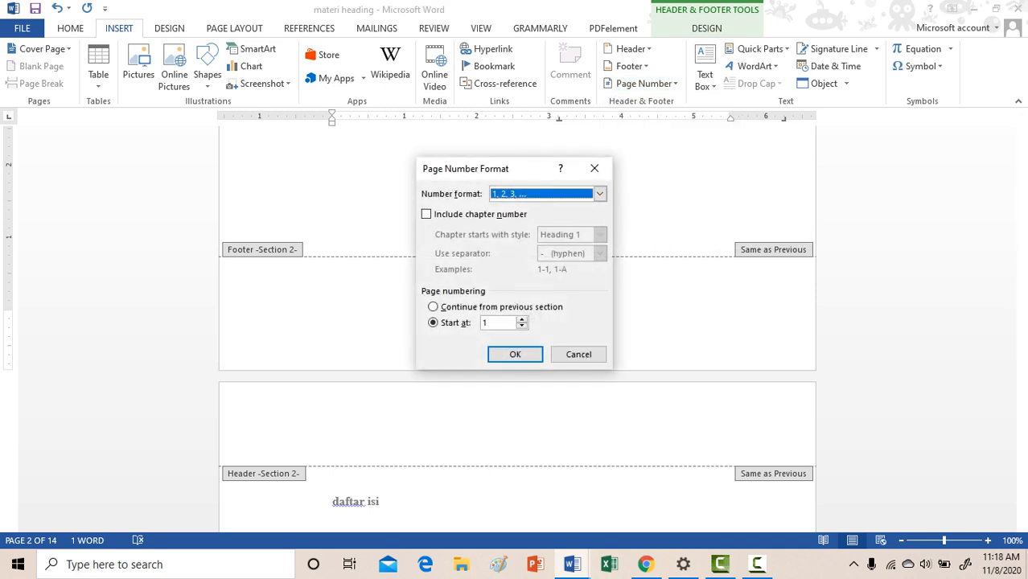
left_click(599, 194)
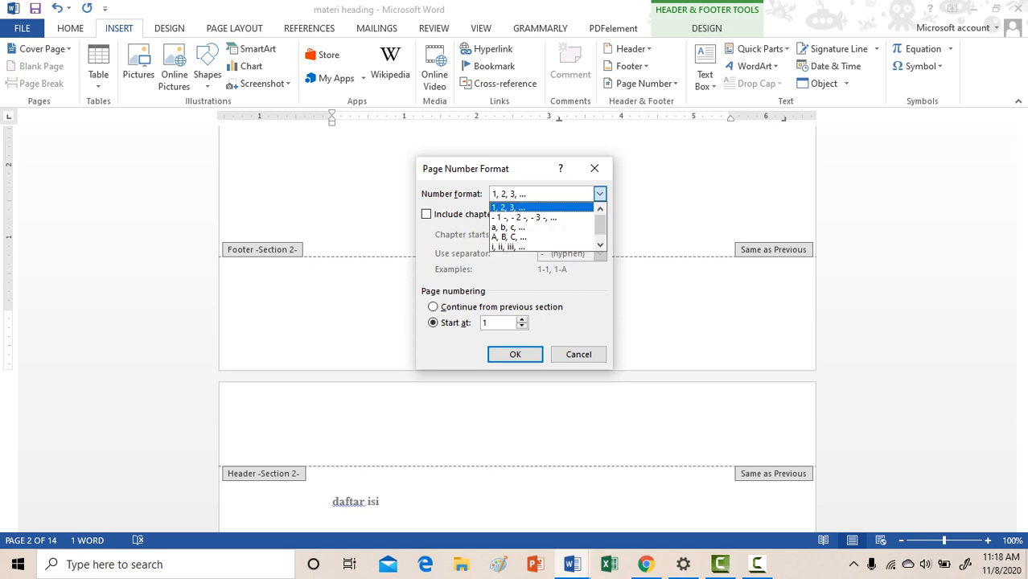
key("Down")
key("Down")
key("Down")
key("Down")
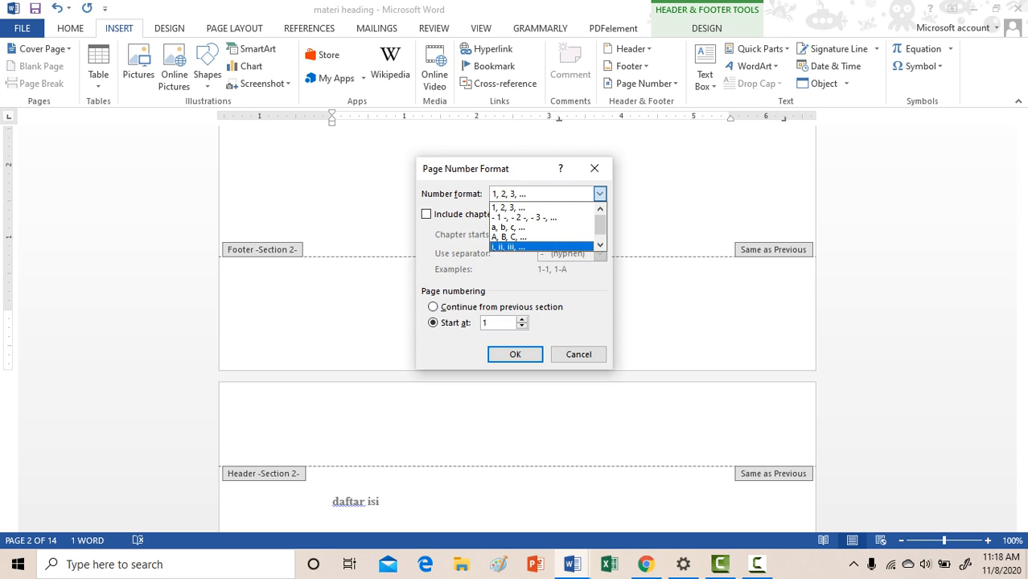
key("Down")
key("Return")
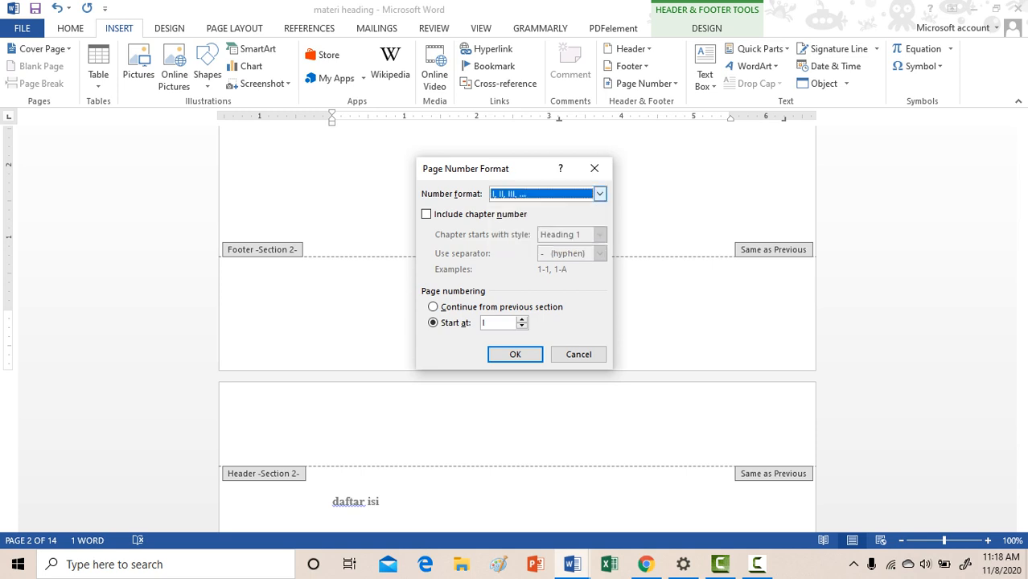
left_click(515, 354)
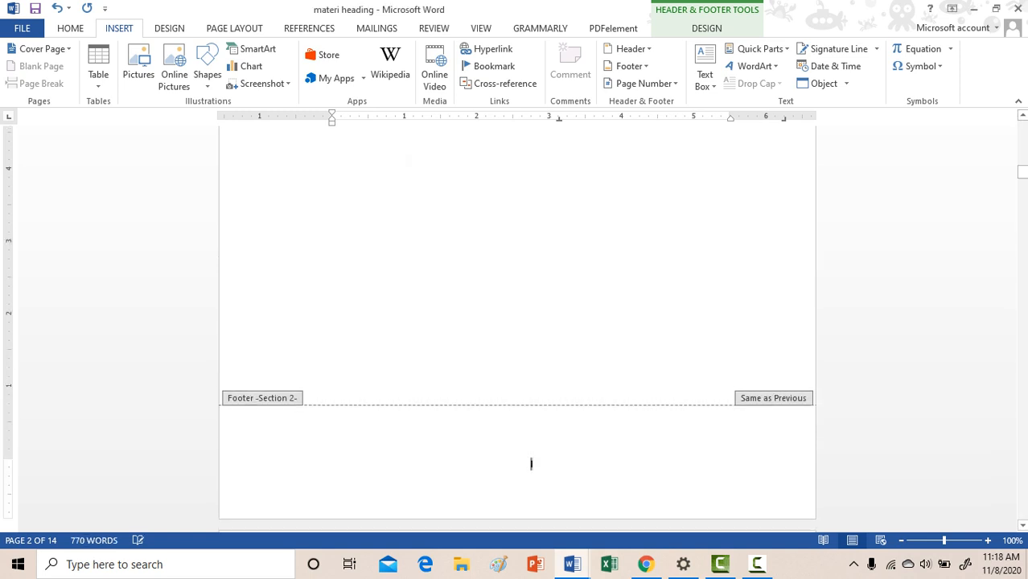
Step: Replace the page number in the Section 3 footer with a Plain Number 2 page number at the bottom of the page
scroll(517, 321, "down", 9)
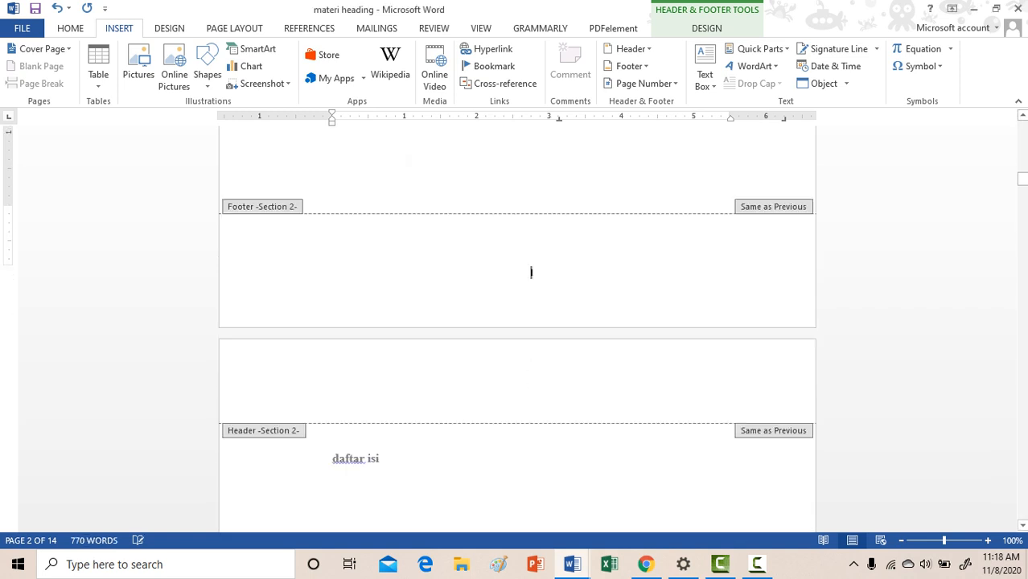
scroll(527, 301, "down", 18)
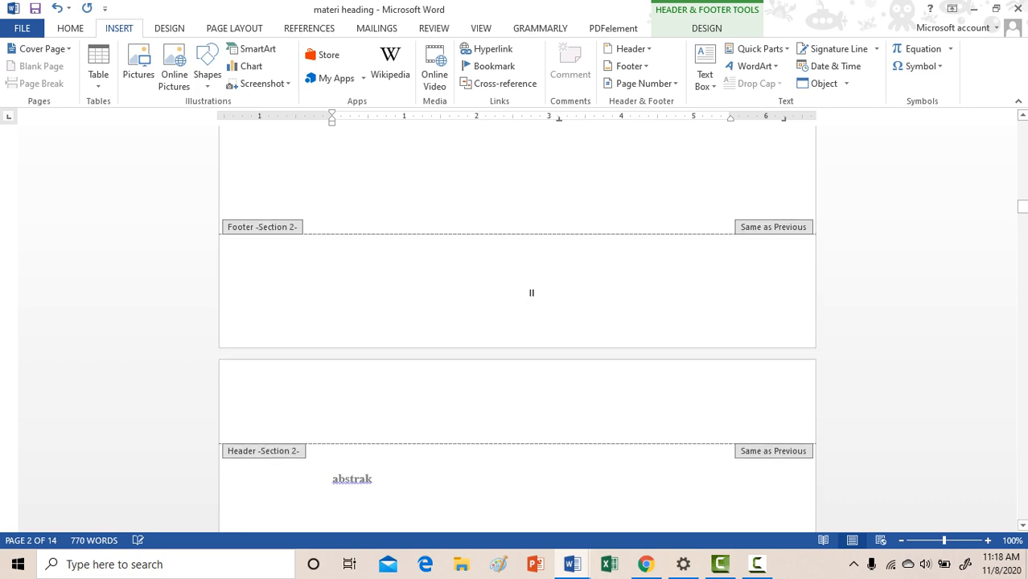
scroll(517, 322, "down", 10)
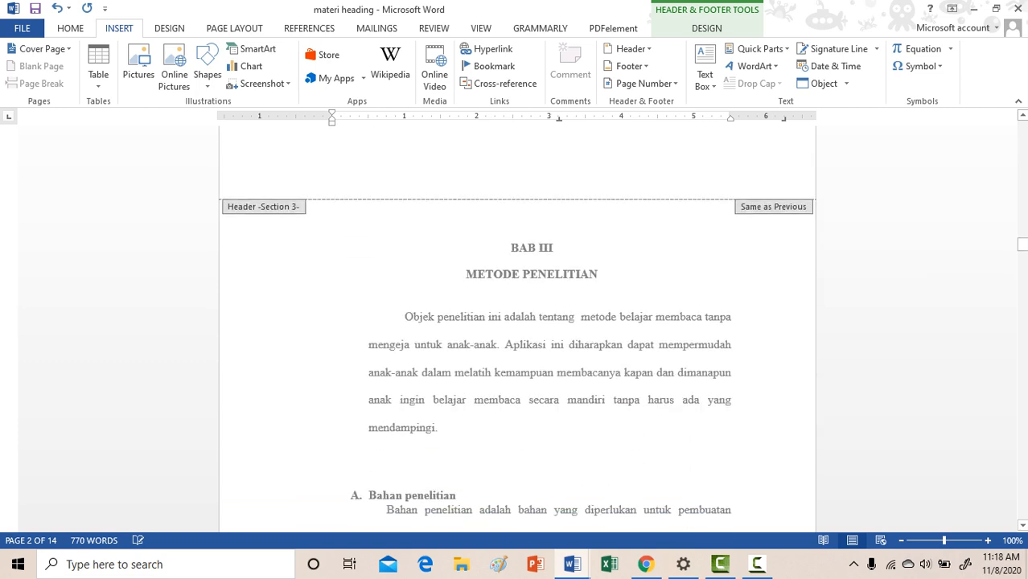
scroll(517, 322, "down", 10)
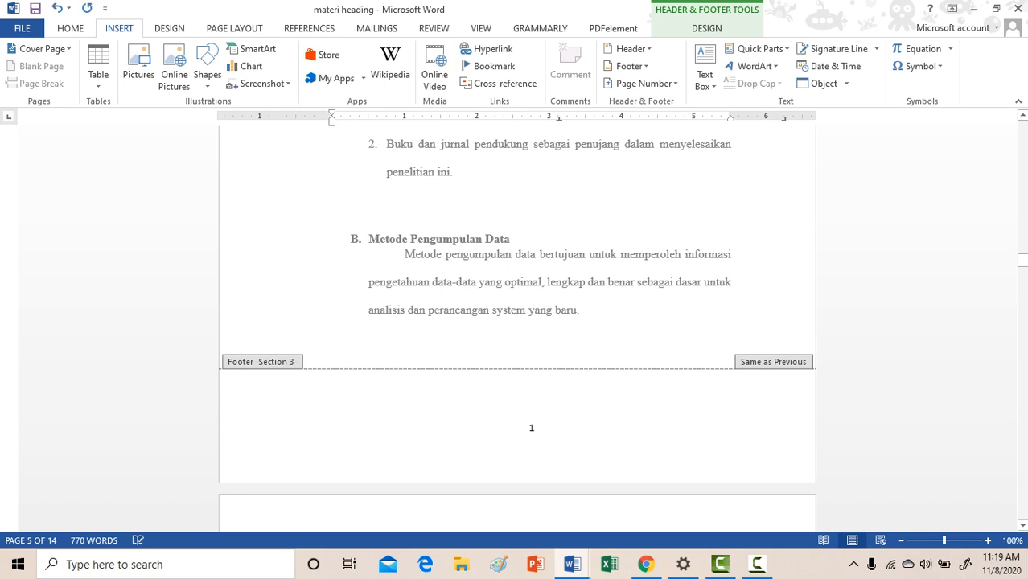
double_click(531, 427)
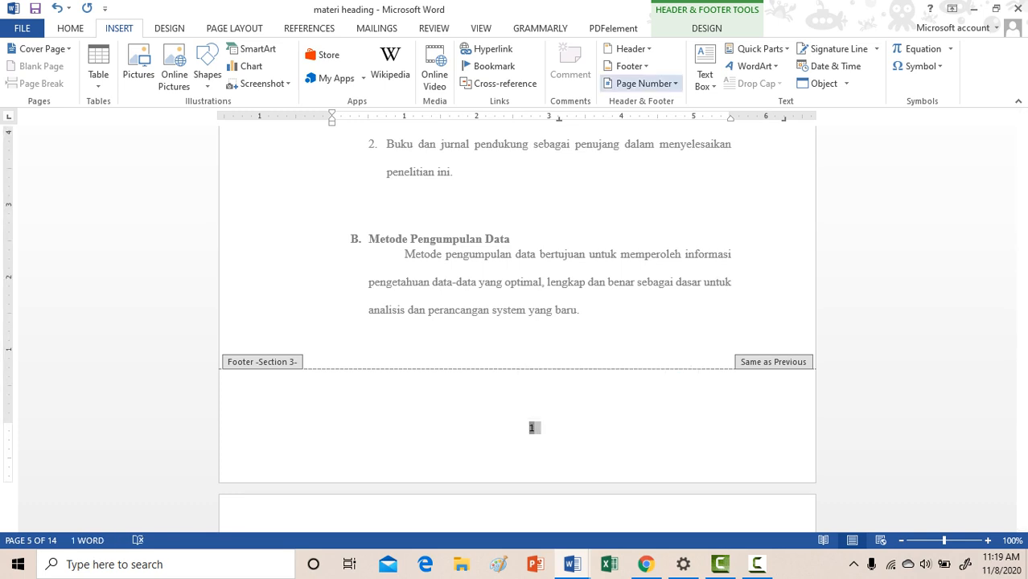
left_click(644, 83)
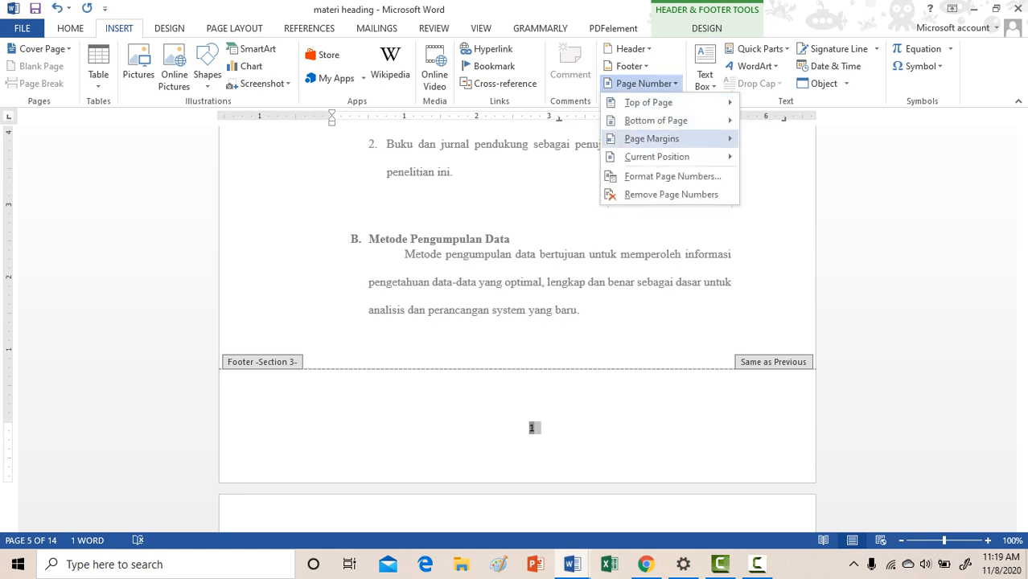
mouse_move(656, 120)
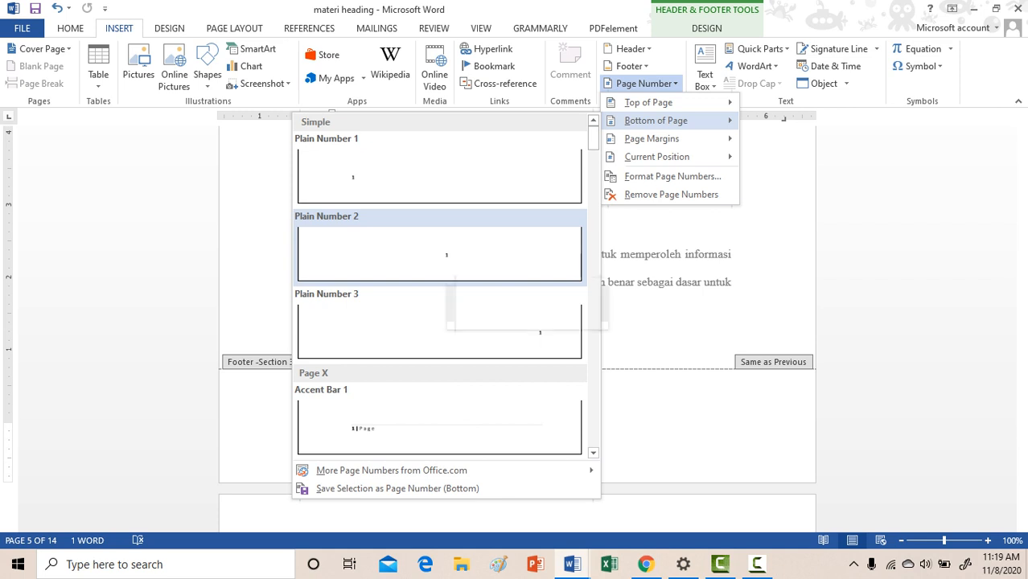
left_click(439, 254)
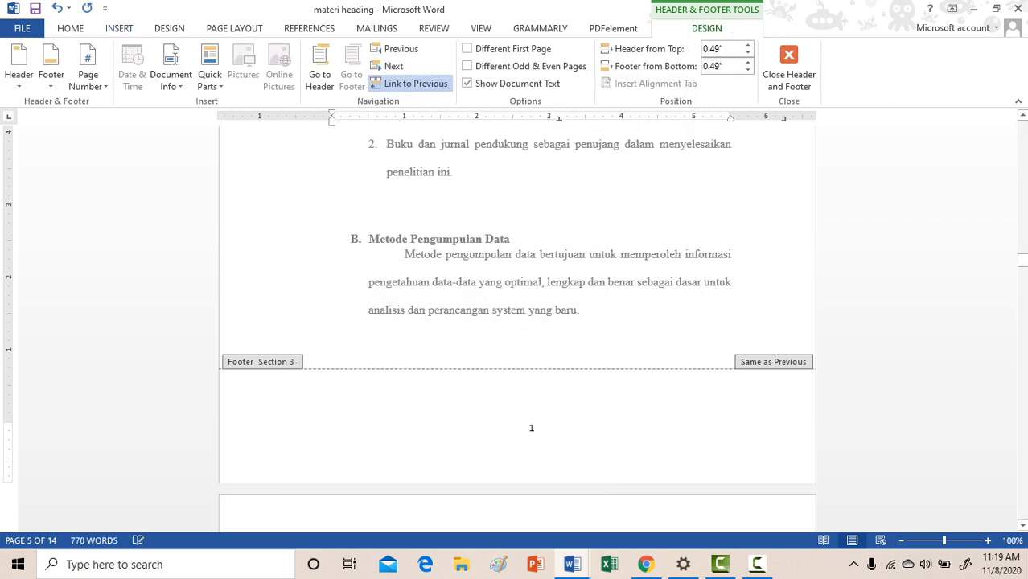
Step: Unlink the Section 3 footer from the previous section, keep it separate, and close header and footer editing
scroll(531, 428, "down", 3)
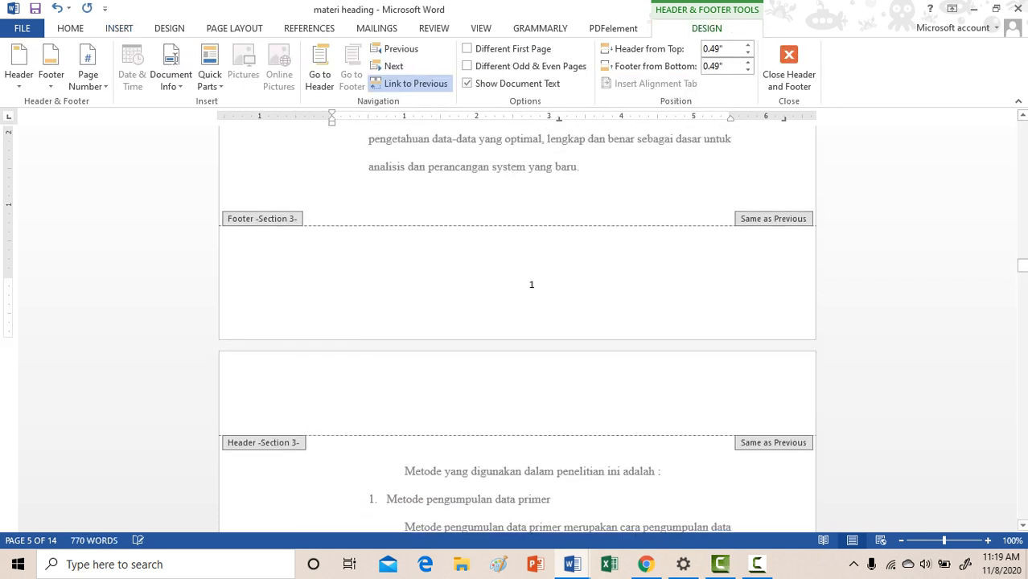
scroll(530, 428, "up", 2)
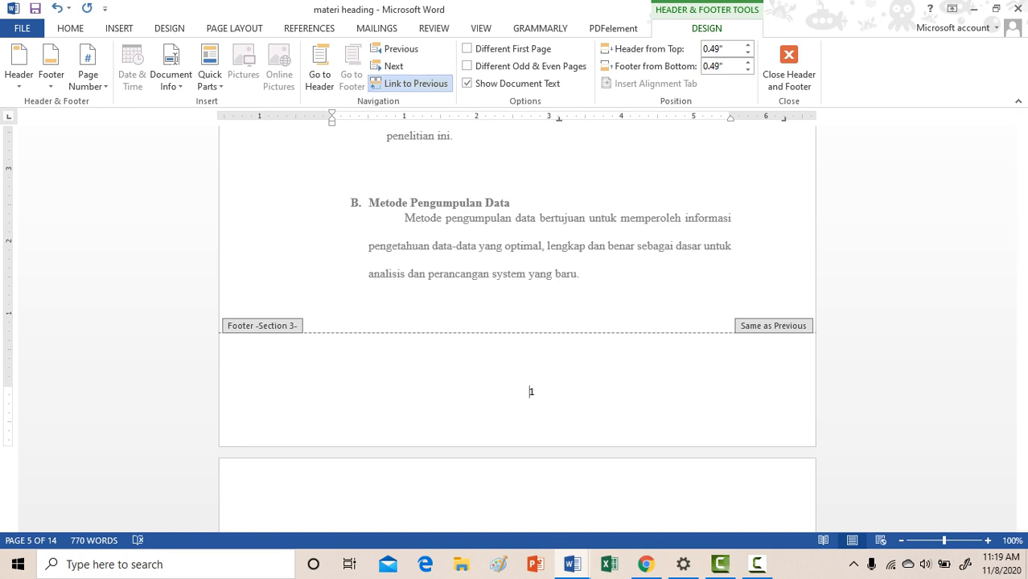
left_click(410, 83)
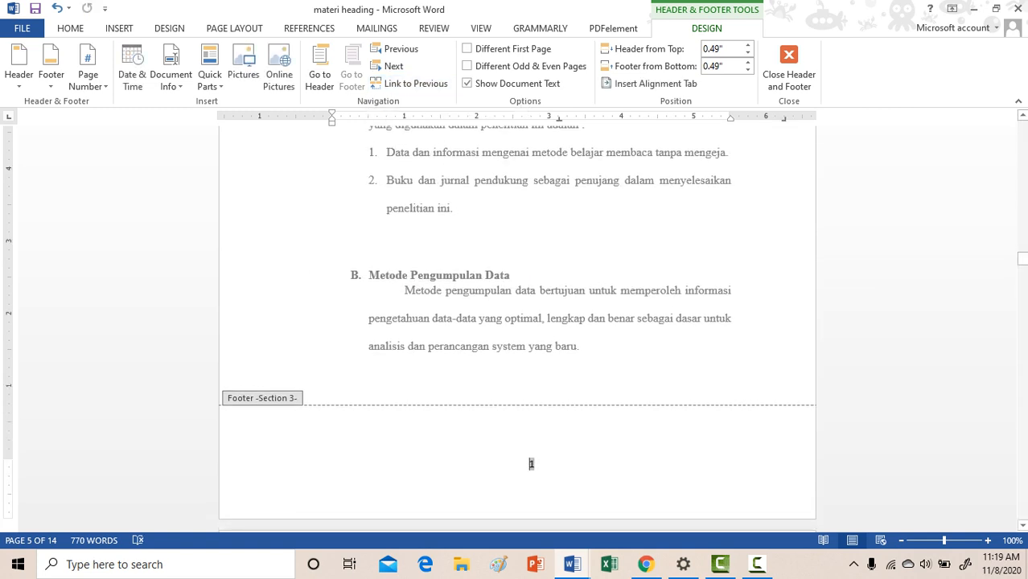
left_click(410, 83)
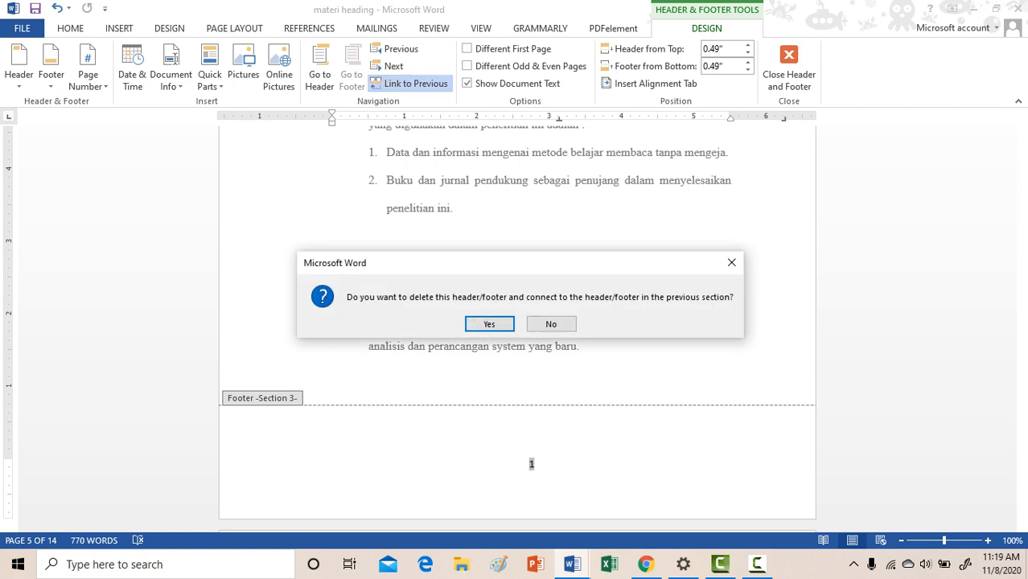
left_click(551, 323)
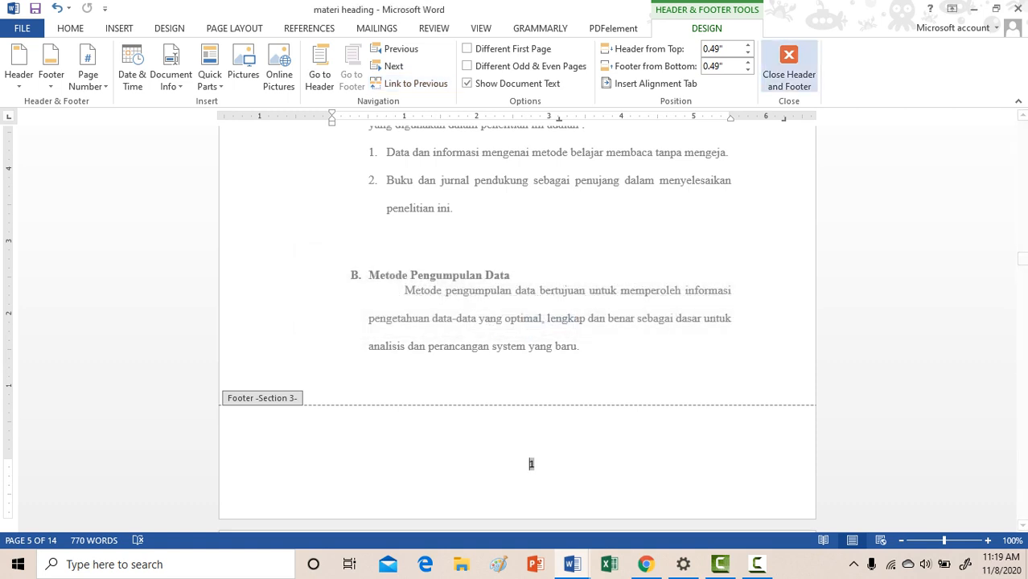
left_click(788, 68)
scroll(516, 328, "up", 2)
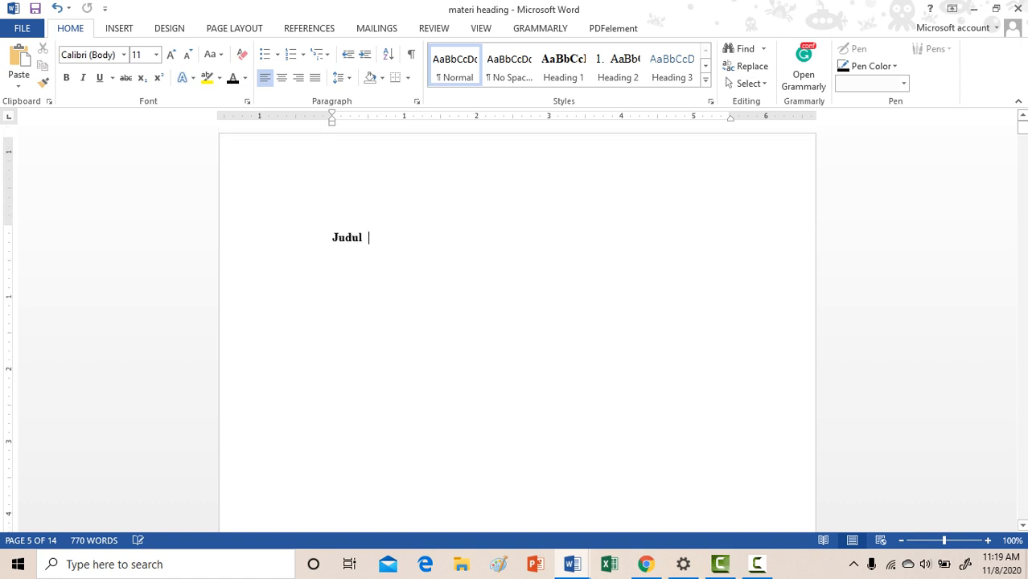
scroll(516, 328, "down", 12)
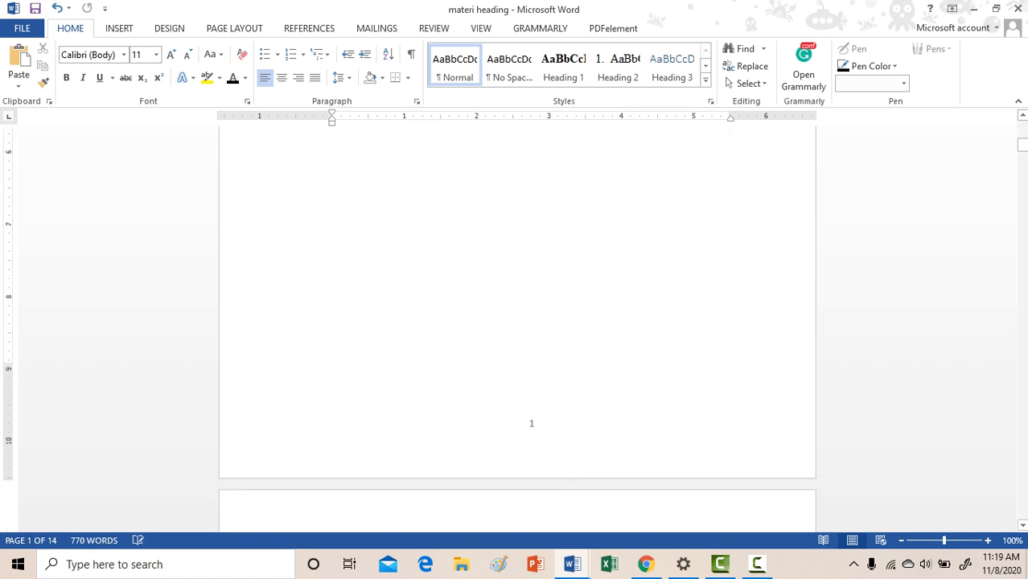
Step: Check the page number in the title page's footer and undo the last edit
scroll(516, 328, "up", 12)
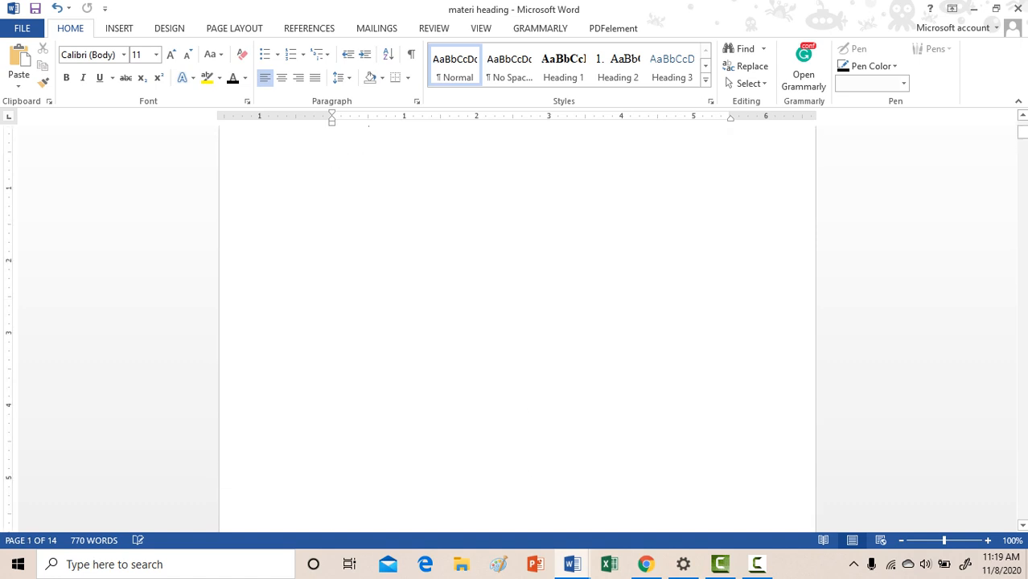
scroll(517, 328, "down", 12)
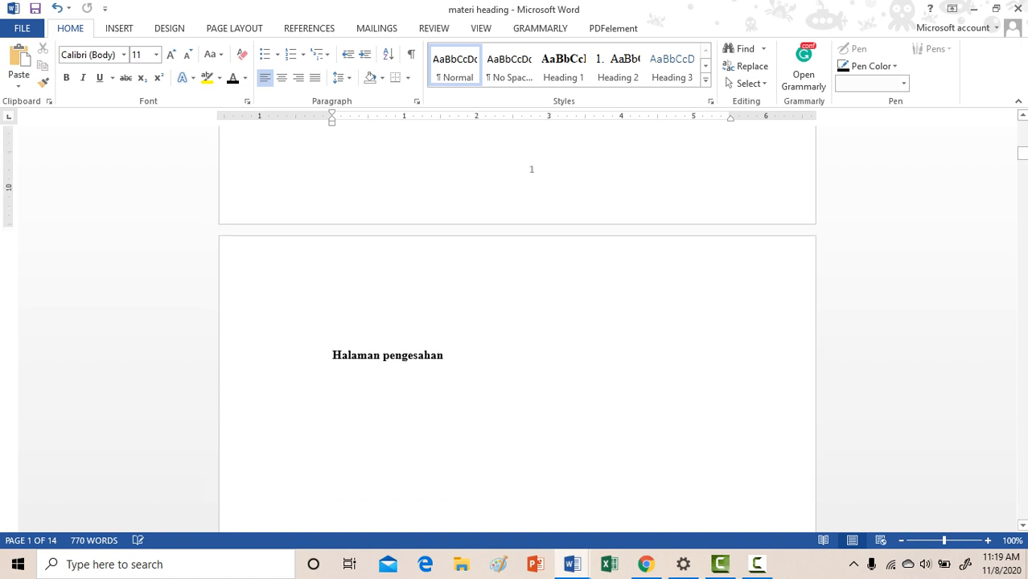
scroll(516, 328, "up", 12)
scroll(516, 328, "down", 8)
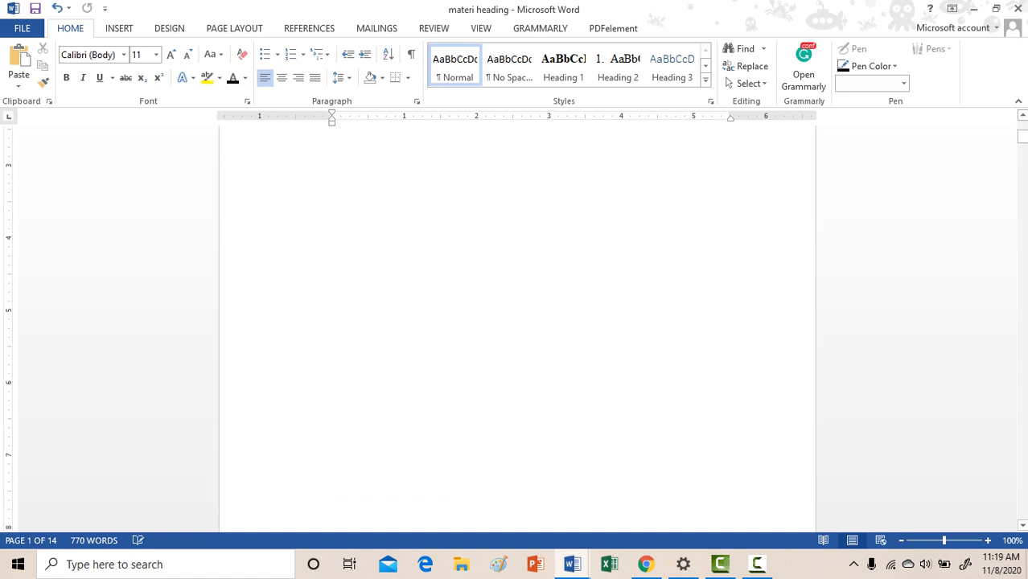
scroll(516, 328, "down", 3)
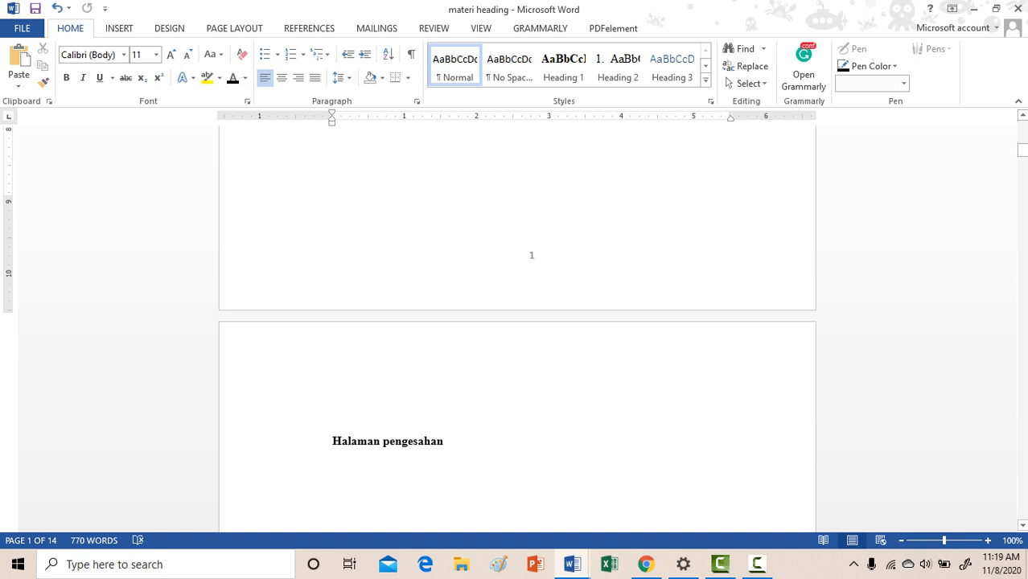
scroll(516, 328, "up", 12)
left_click(532, 253)
key("ctrl+z")
scroll(516, 328, "up", 3)
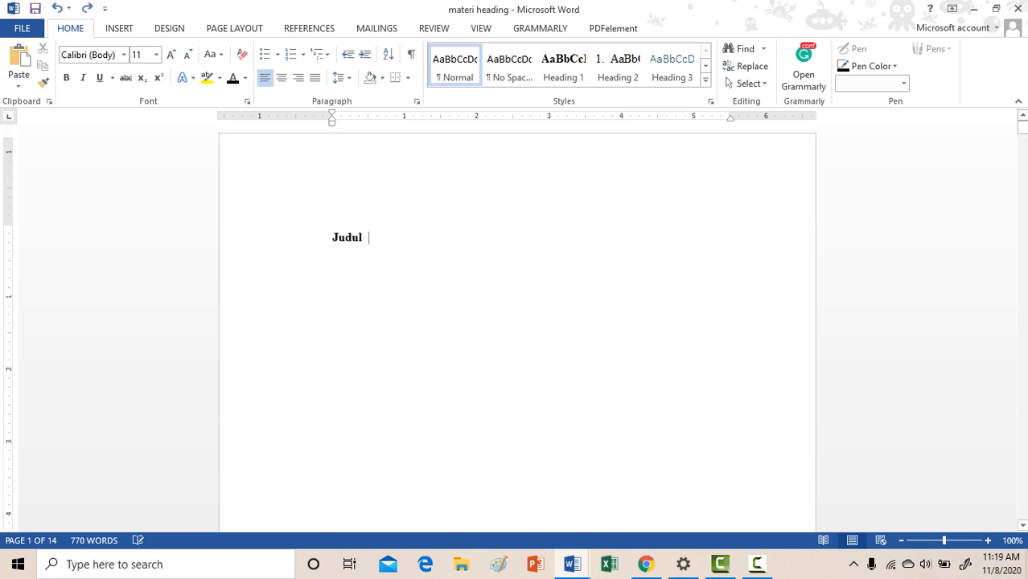
Step: Delete the page number from the Section 1 footer and close header and footer editing
double_click(532, 179)
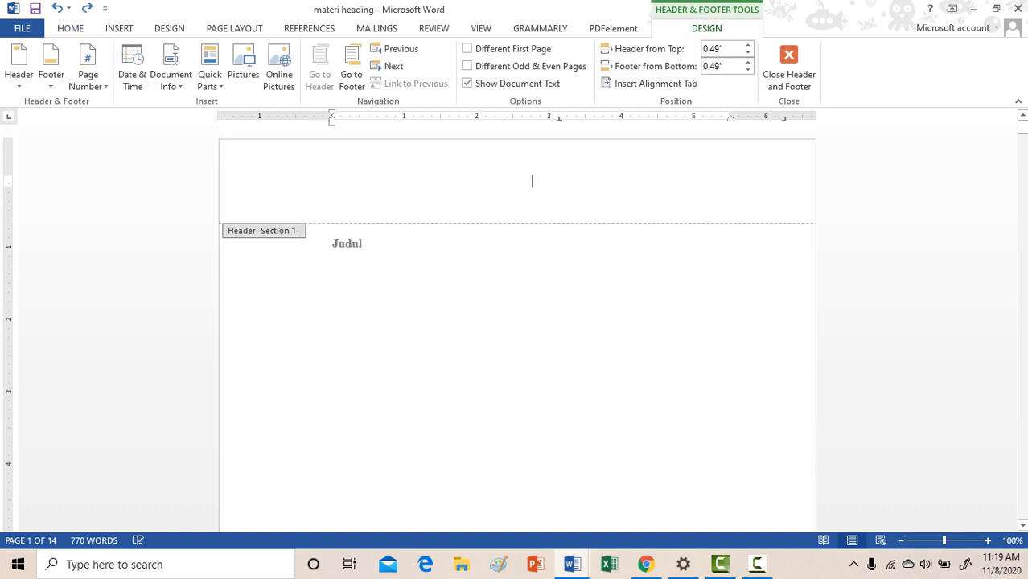
scroll(516, 328, "down", 15)
double_click(532, 313)
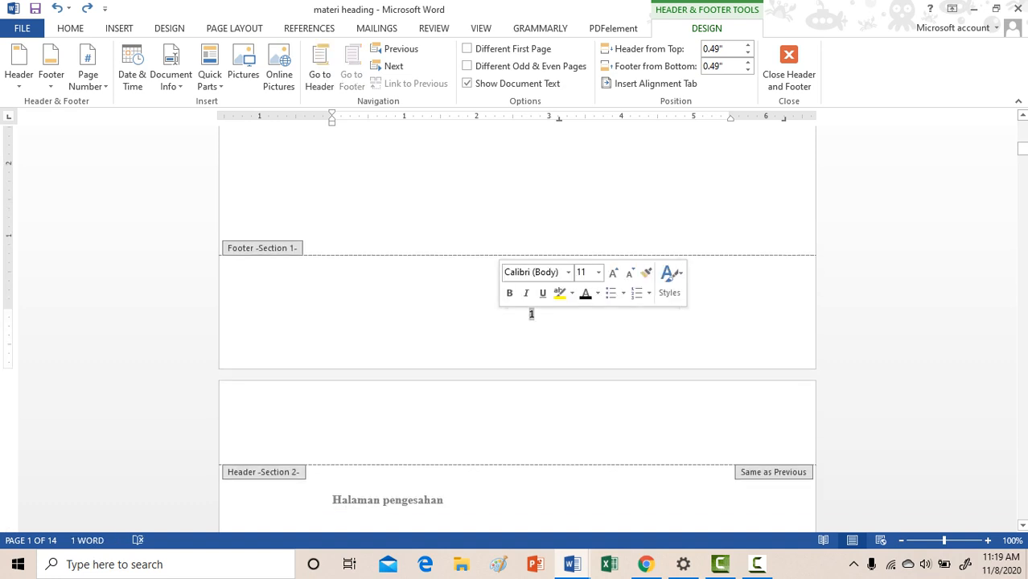
key("Delete")
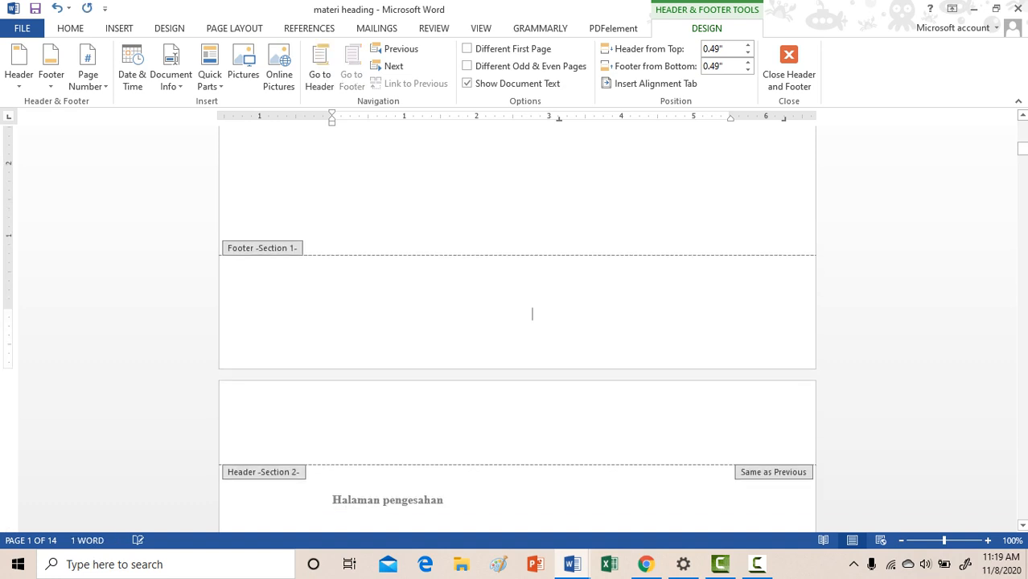
left_click(788, 69)
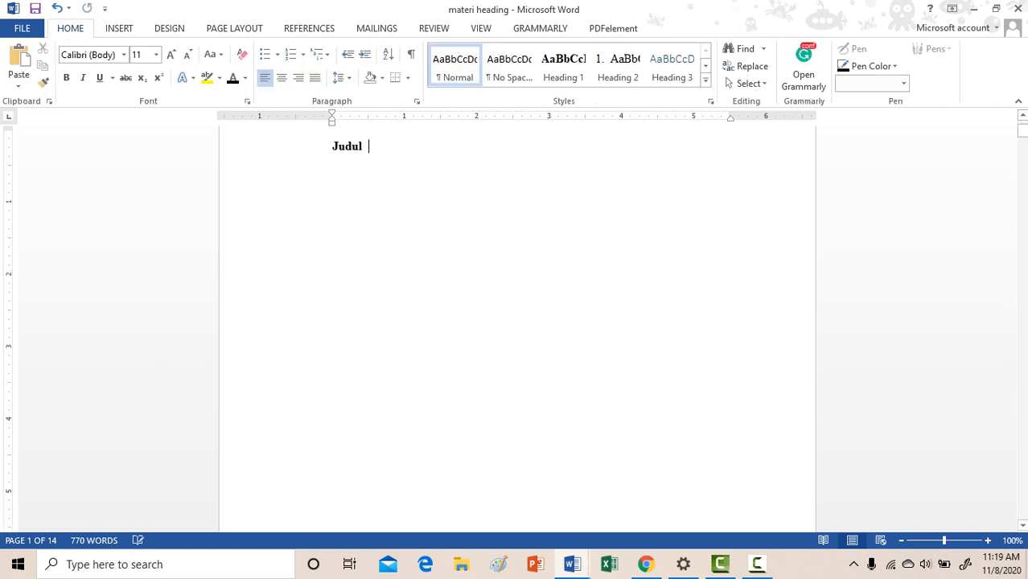
Step: Examine the footers from the title page through the front matter pages for page numbers
scroll(516, 321, "down", 10)
scroll(516, 322, "down", 5)
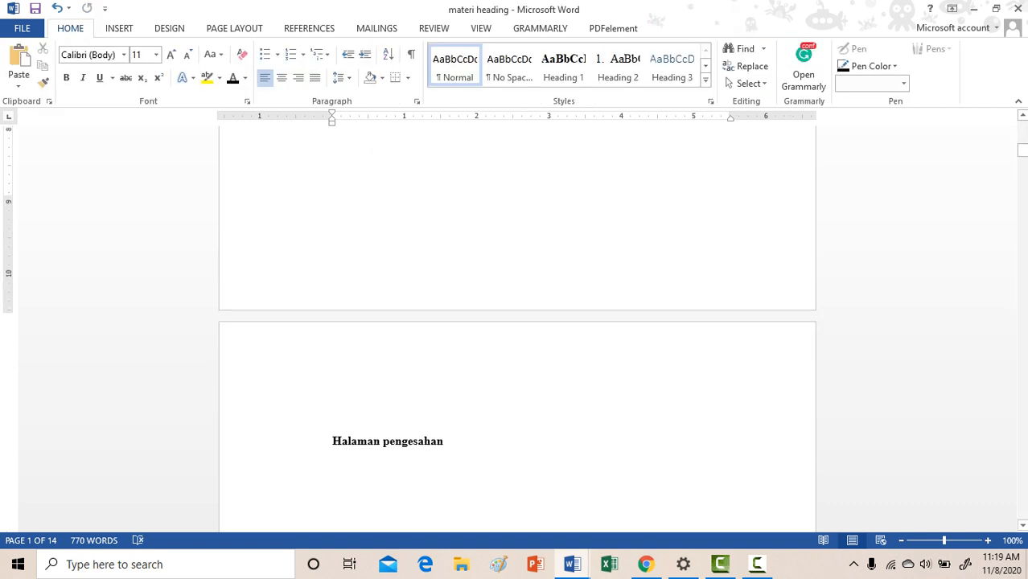
scroll(517, 322, "down", 8)
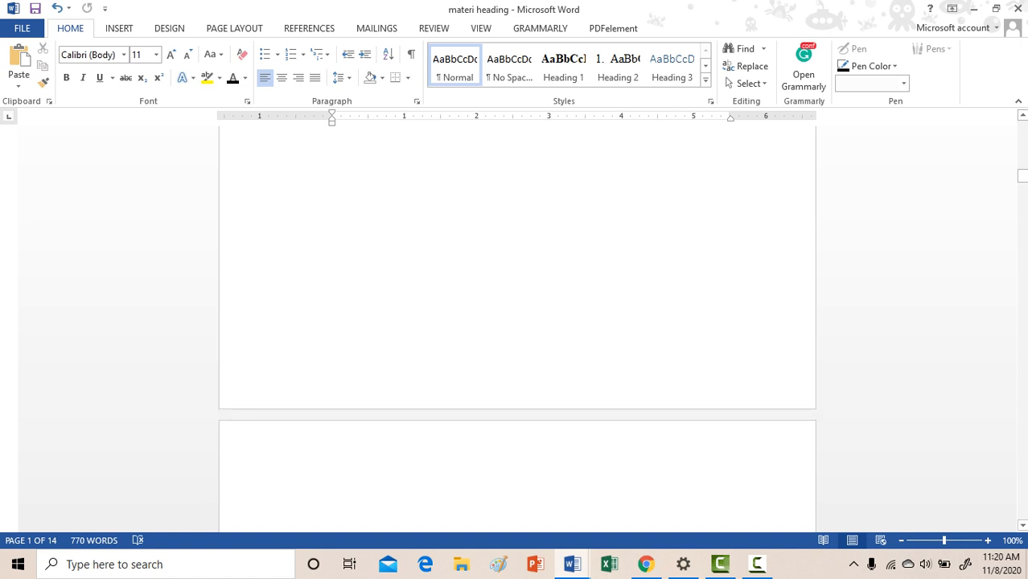
scroll(516, 322, "down", 8)
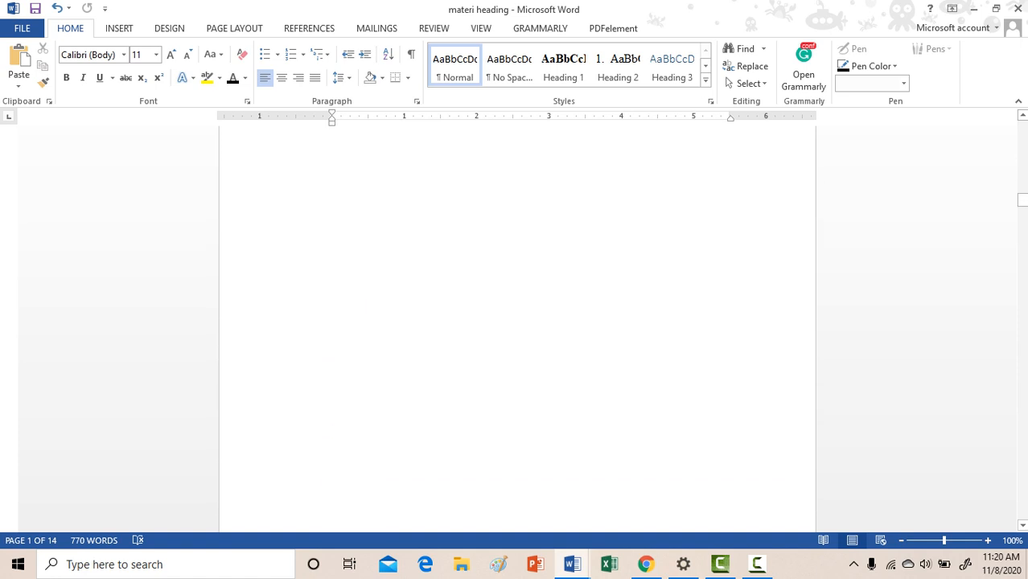
scroll(516, 322, "up", 20)
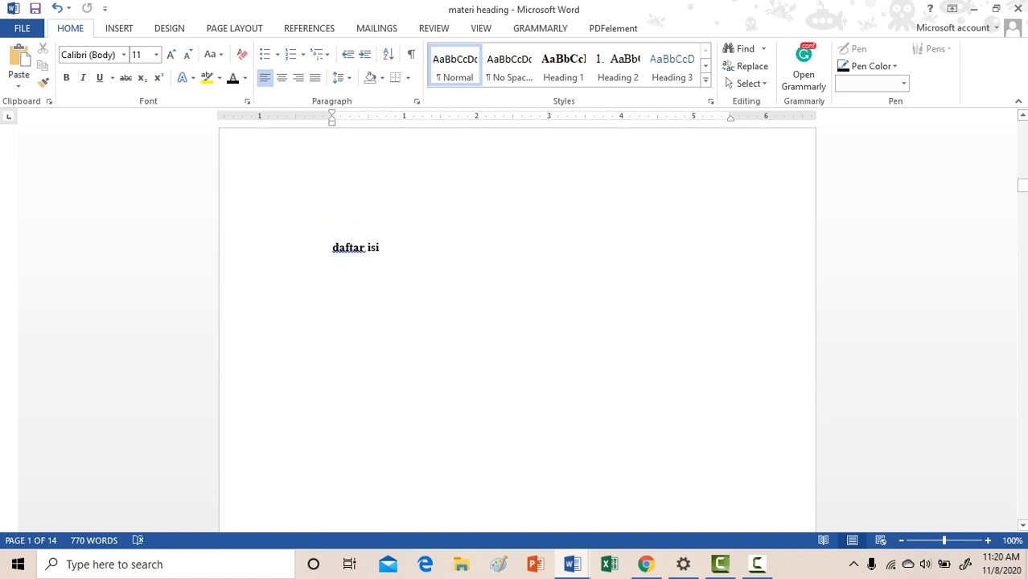
scroll(517, 321, "up", 10)
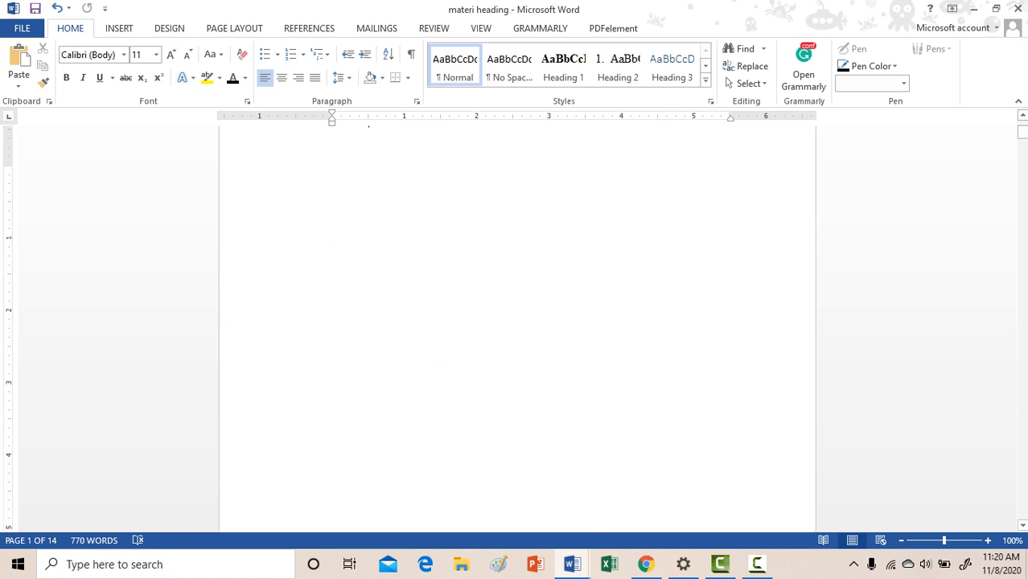
scroll(516, 321, "down", 10)
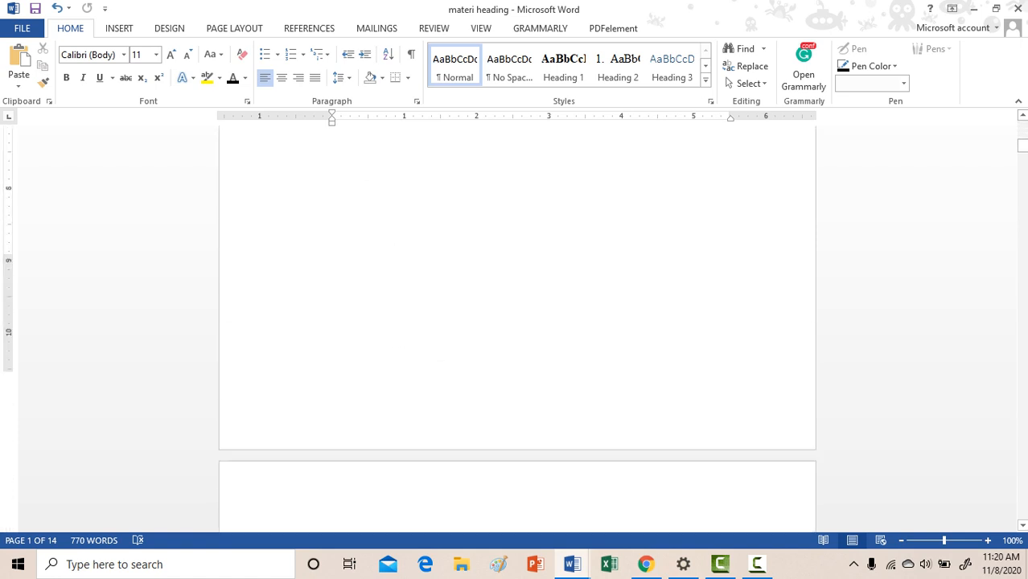
scroll(516, 322, "down", 10)
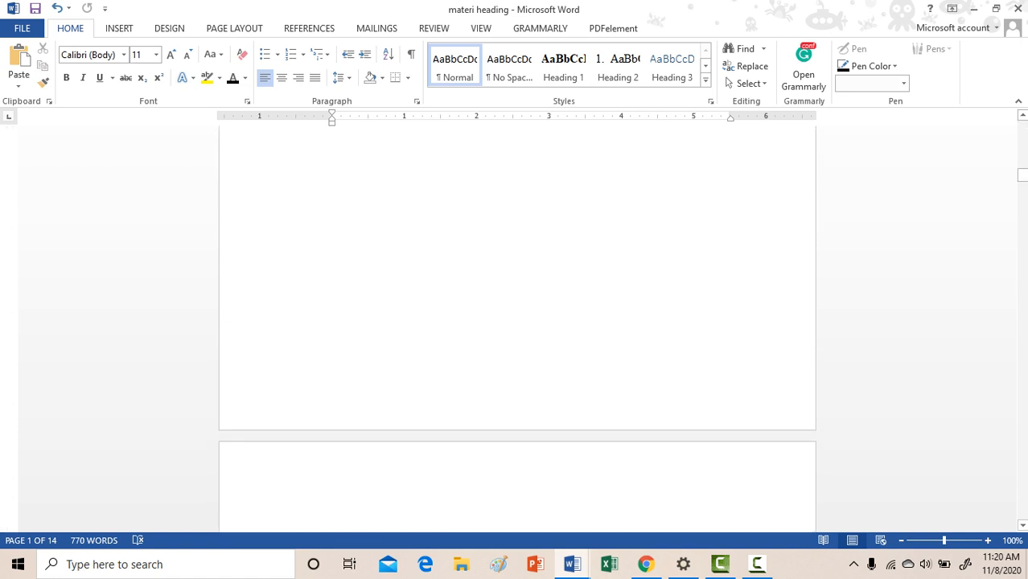
Step: Undo the recent page number edits and open the Section 2 header above "Halaman pengesahan" for editing
key("ctrl+z")
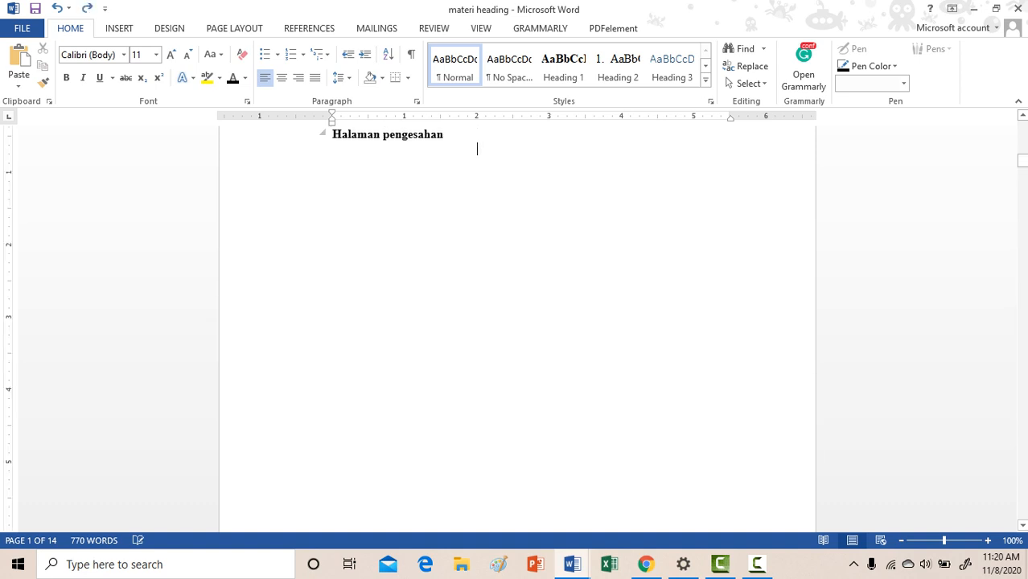
left_click(477, 149)
scroll(476, 149, "up", 5)
double_click(531, 310)
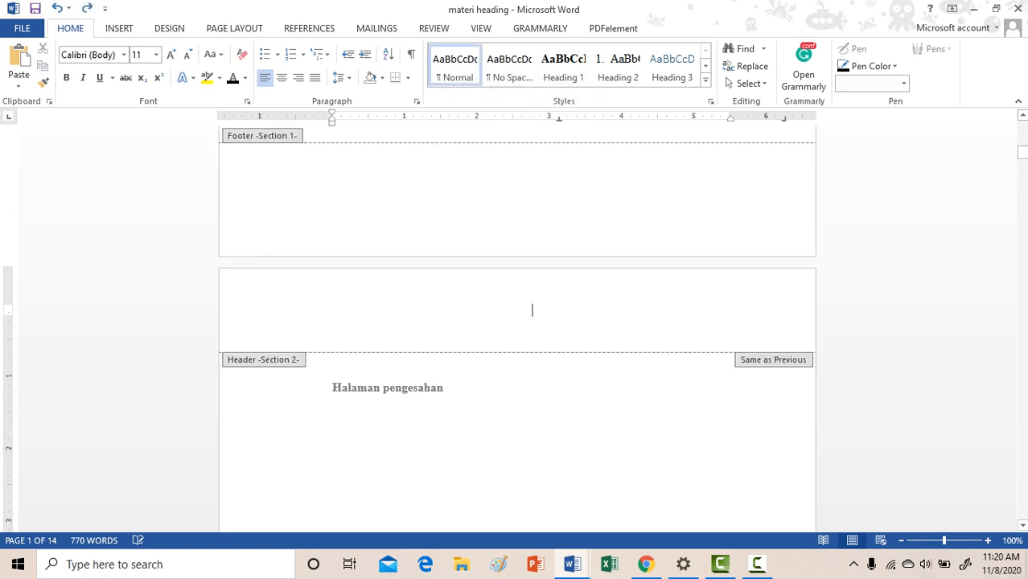
scroll(531, 309, "up", 2)
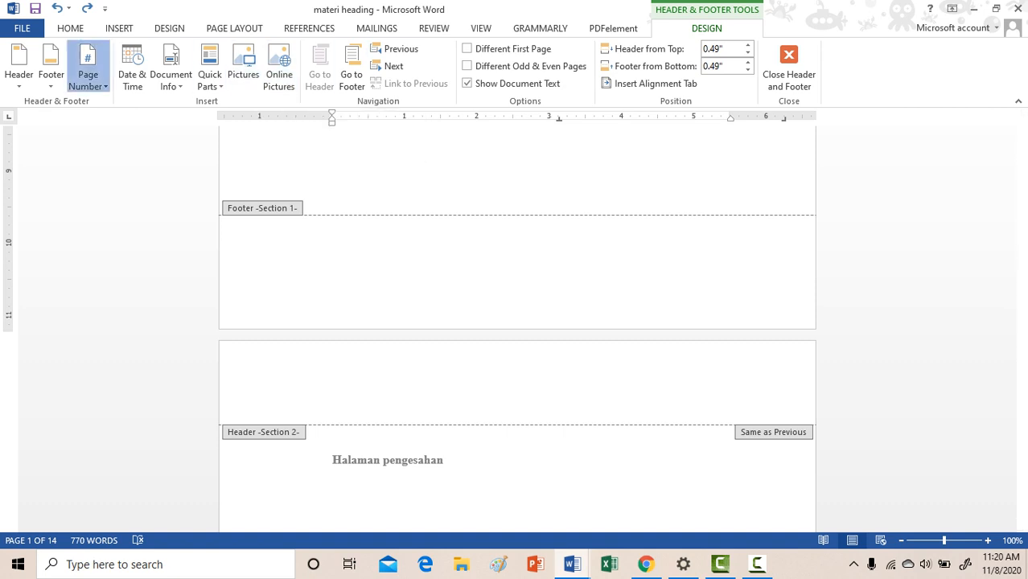
Step: Insert a Plain Number 2 page number at the bottom of the page in the Section 1 footer
left_click(88, 72)
mouse_move(124, 156)
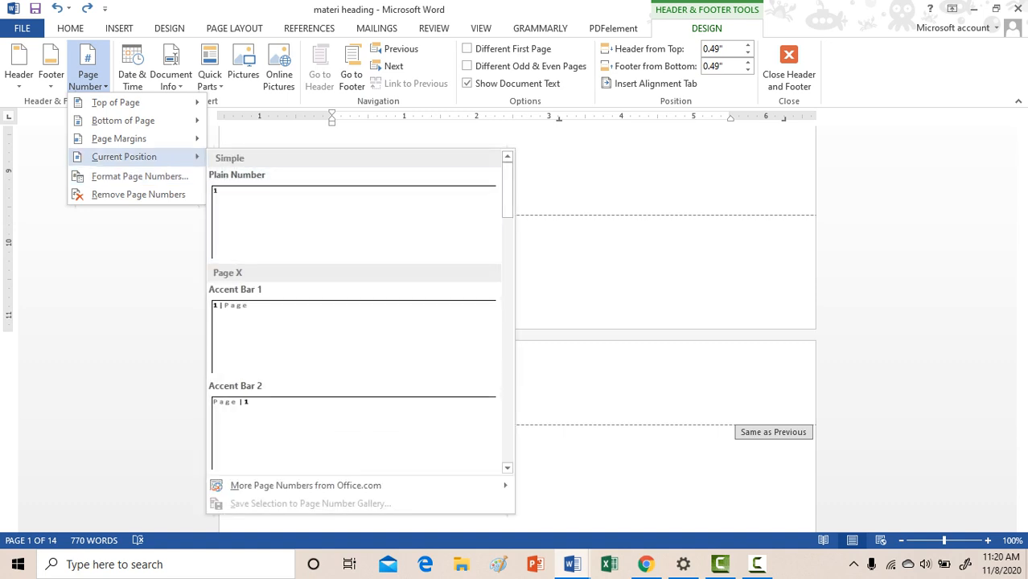
scroll(354, 321, "down", 10)
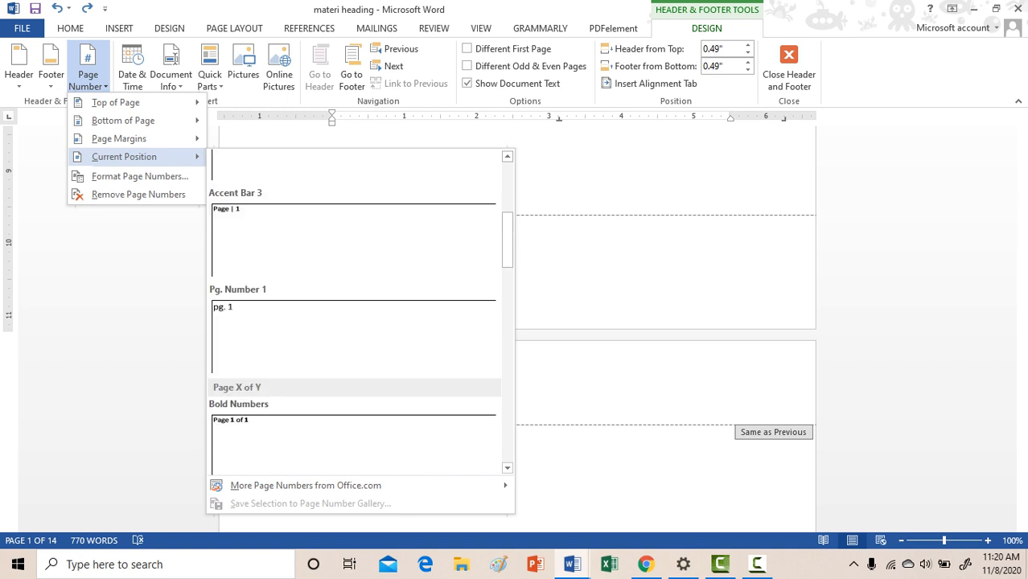
scroll(354, 321, "up", 5)
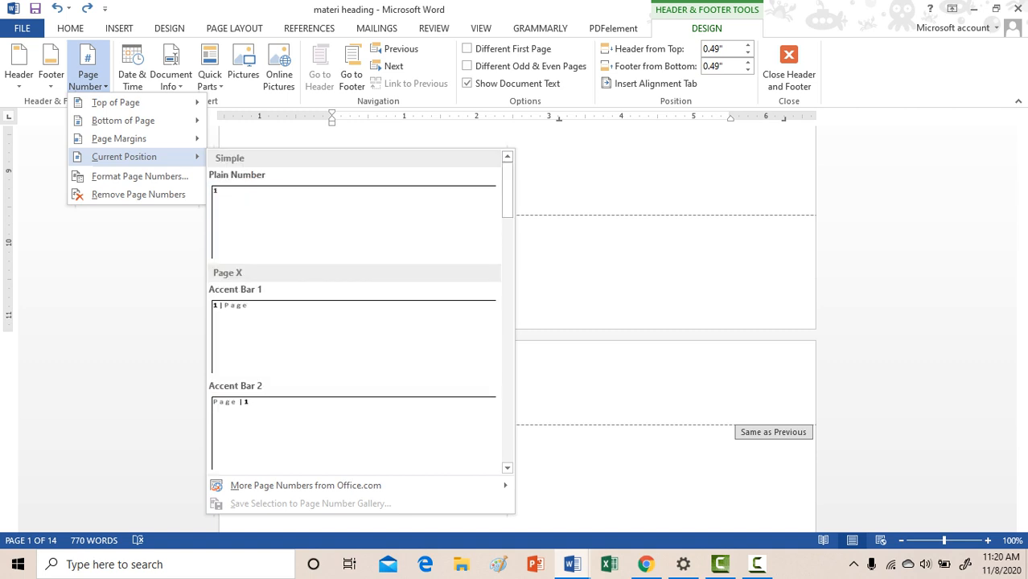
mouse_move(123, 120)
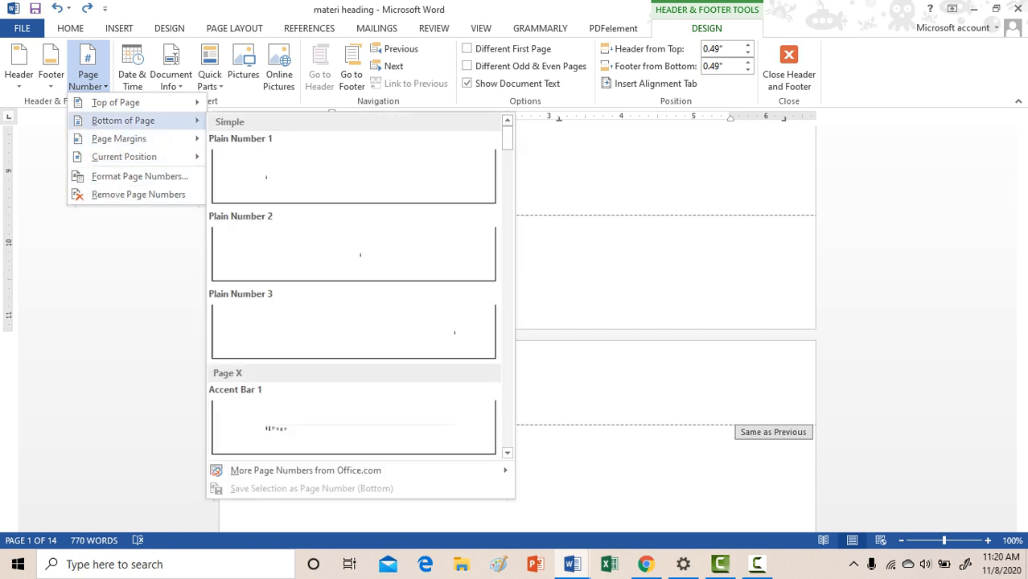
left_click(354, 253)
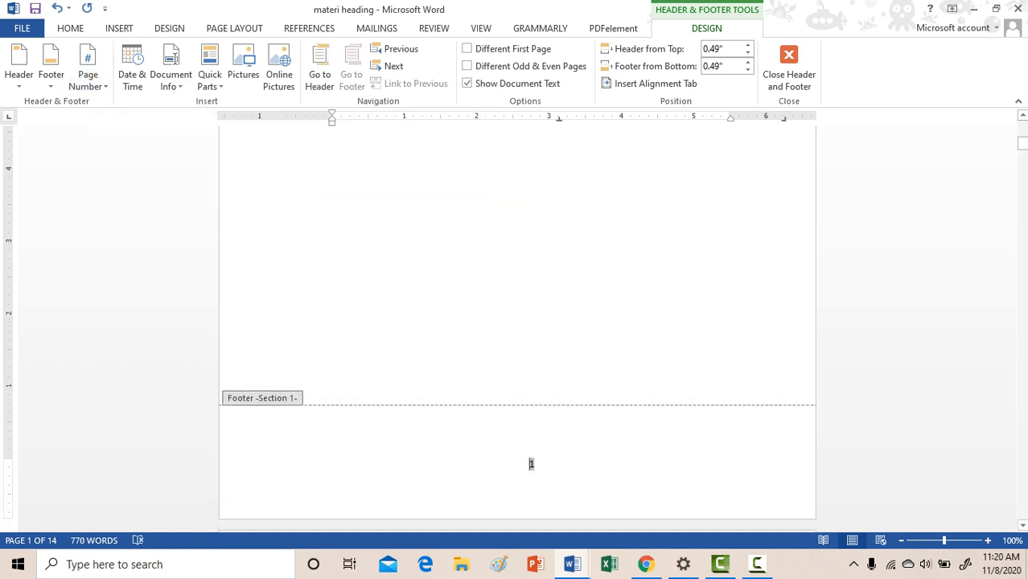
scroll(517, 322, "down", 8)
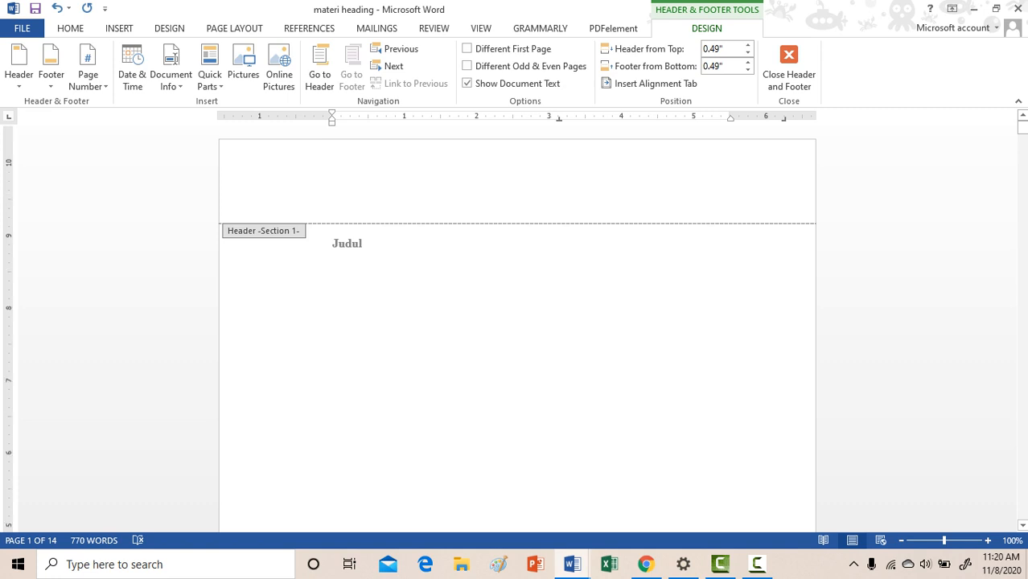
scroll(530, 241, "down", 10)
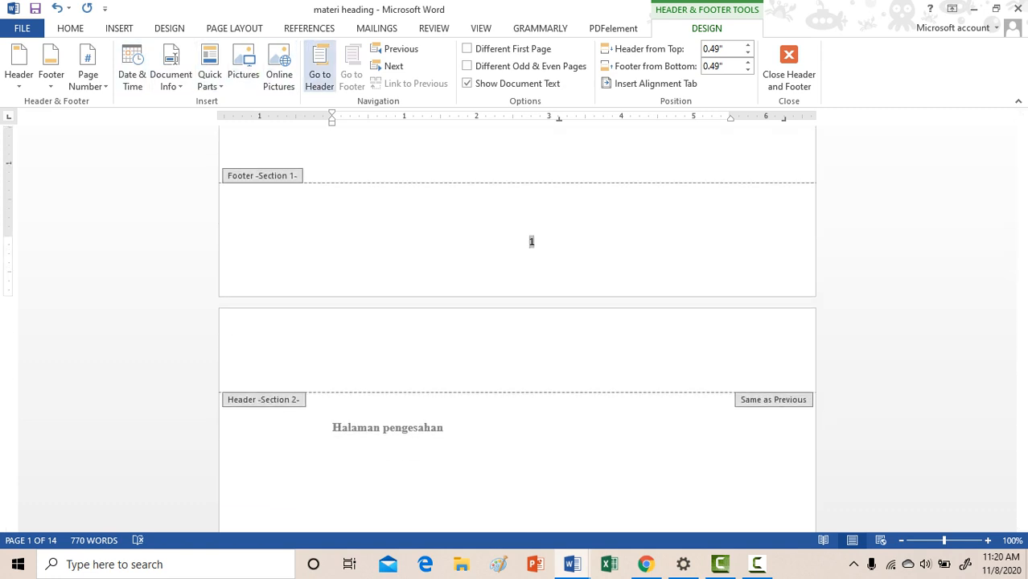
Step: Set the Section 1 page number format to lowercase Roman numerals (i, ii, iii, ...)
left_click(87, 74)
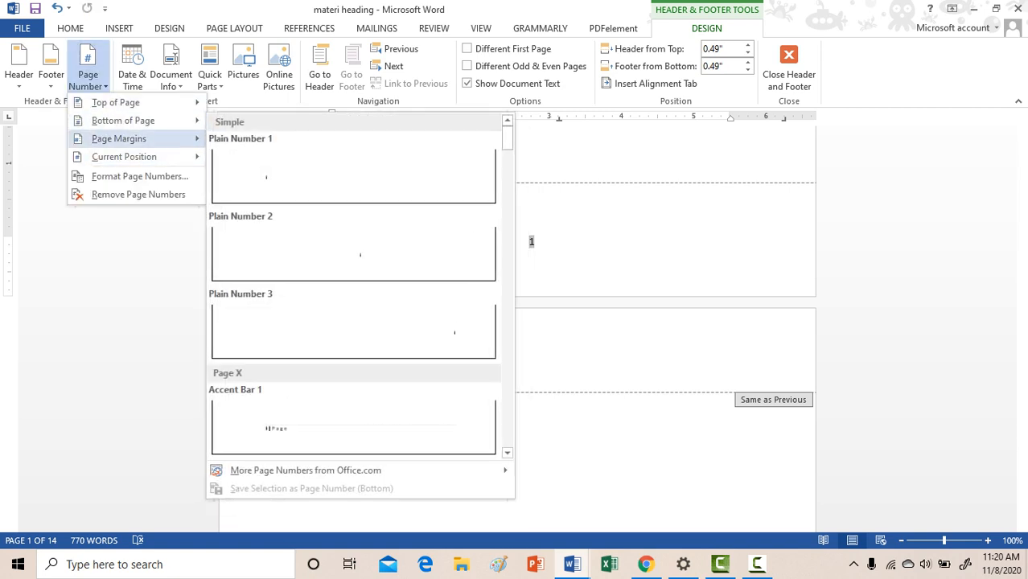
left_click(139, 176)
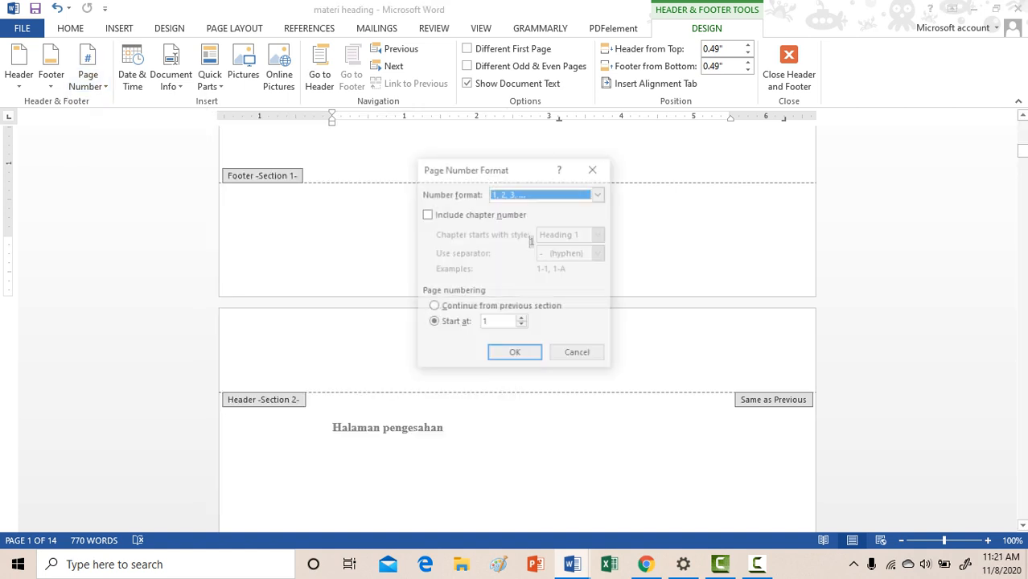
left_click(599, 193)
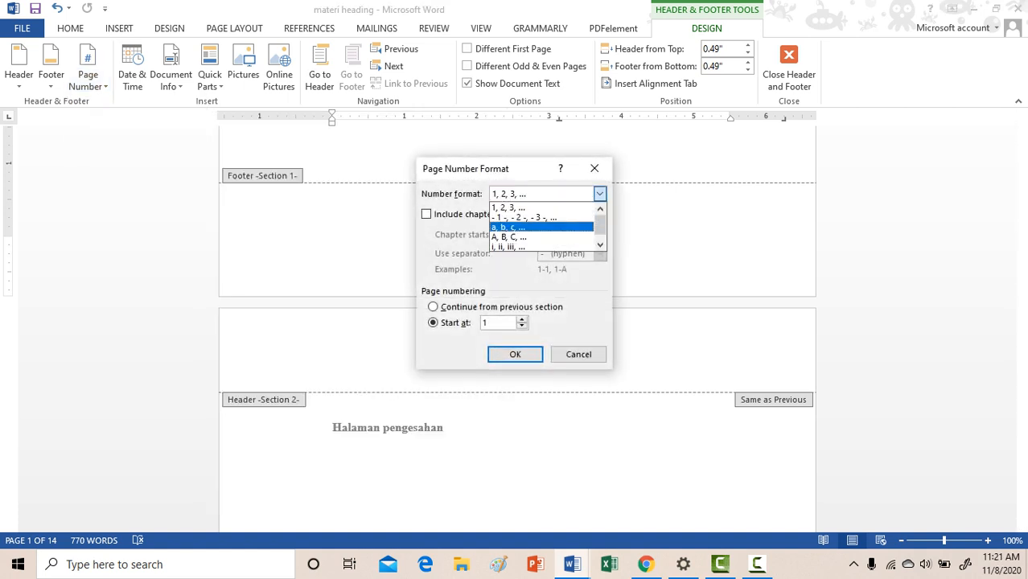
left_click(541, 248)
left_click(514, 354)
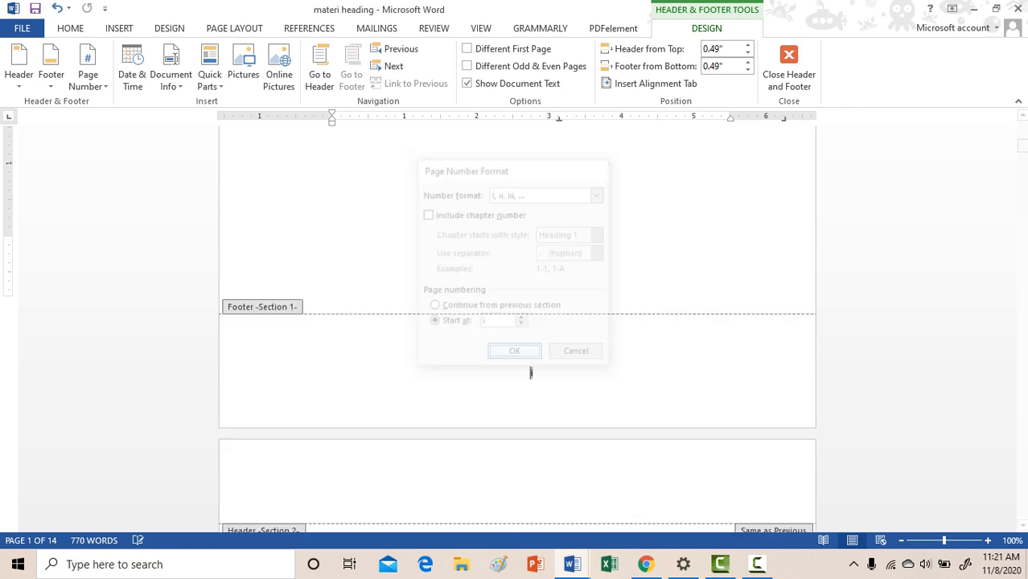
scroll(517, 328, "up", 11)
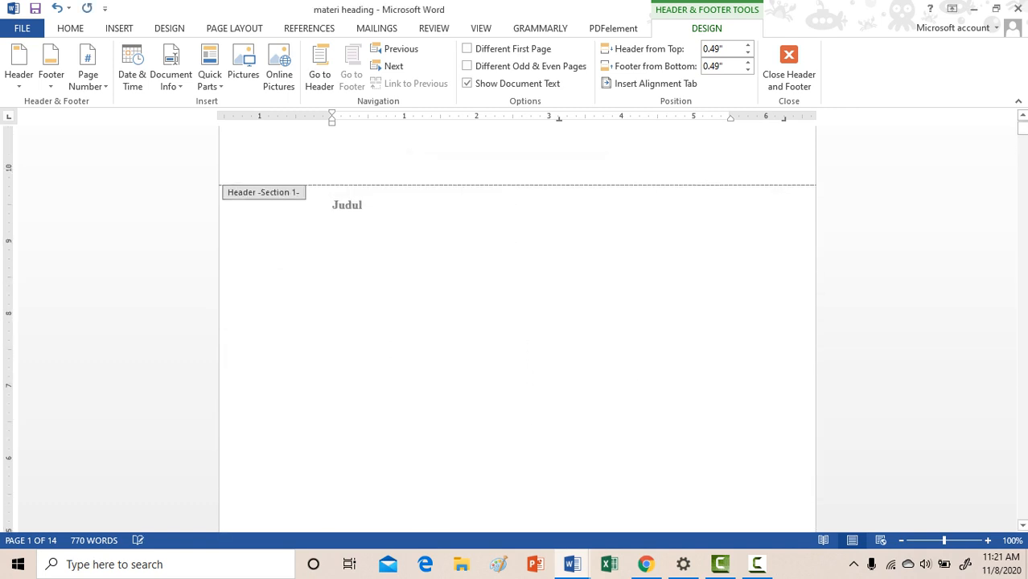
scroll(516, 328, "down", 3)
scroll(531, 307, "down", 5)
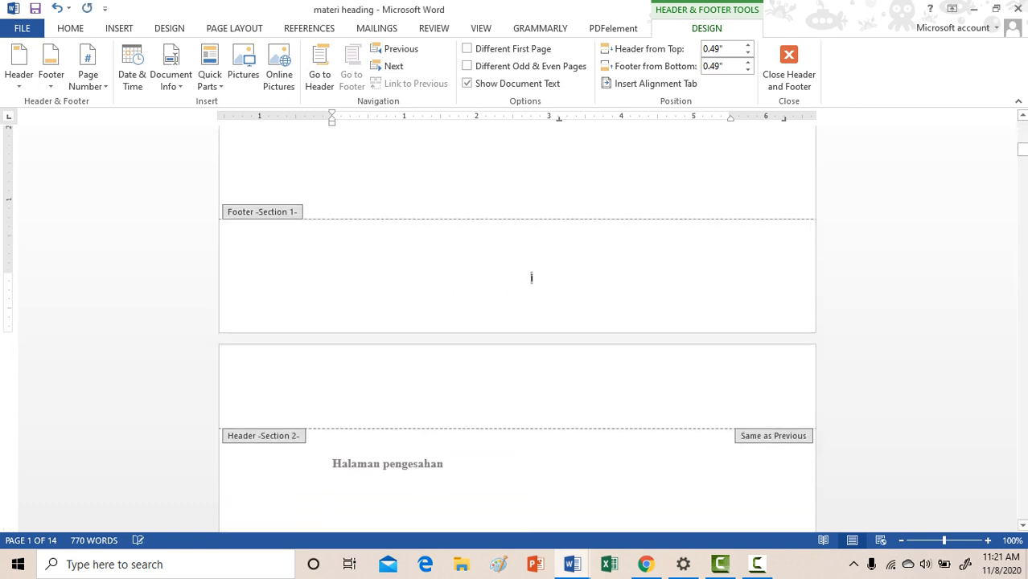
left_click(531, 278)
double_click(531, 277)
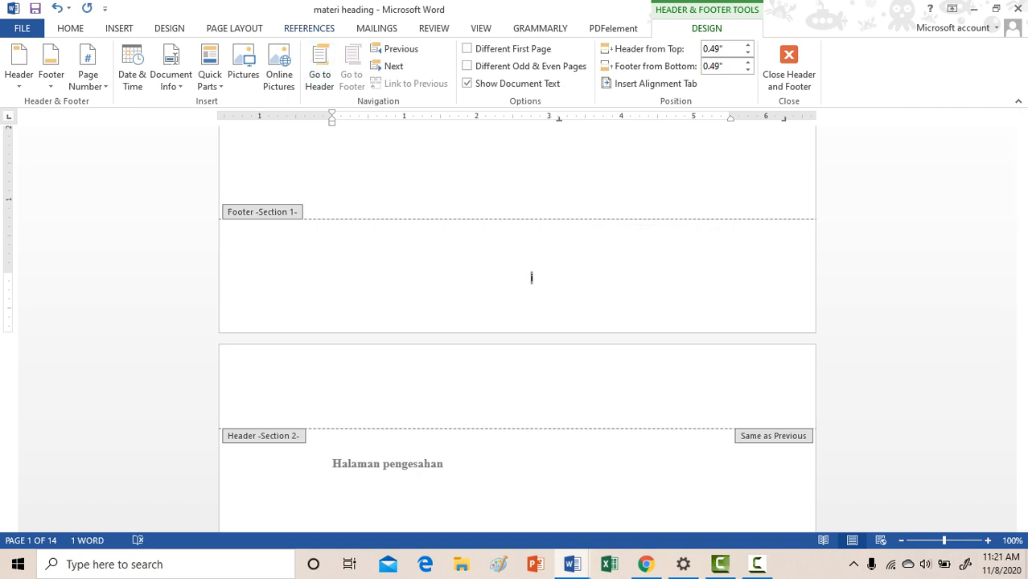
left_click(119, 28)
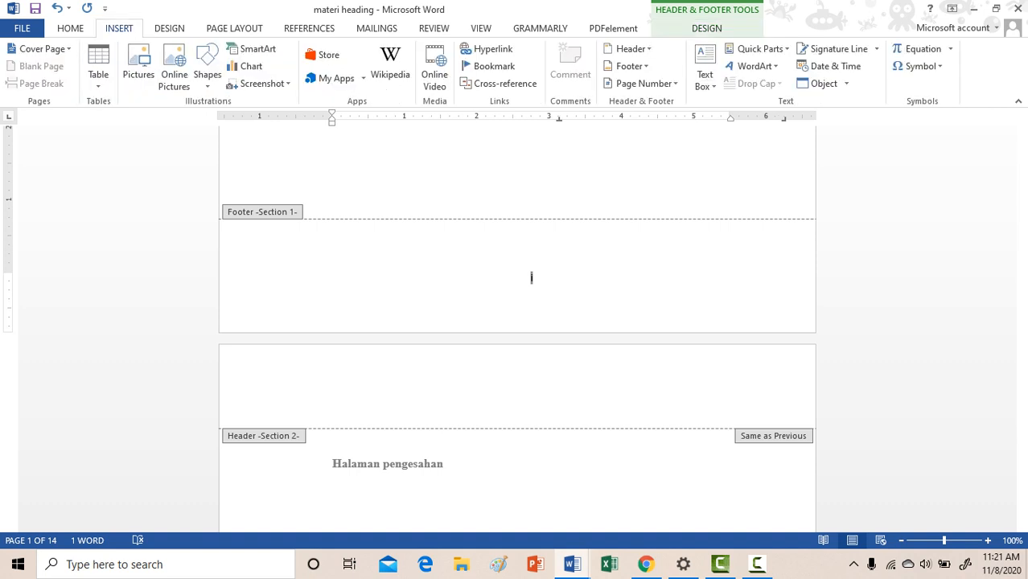
left_click(234, 28)
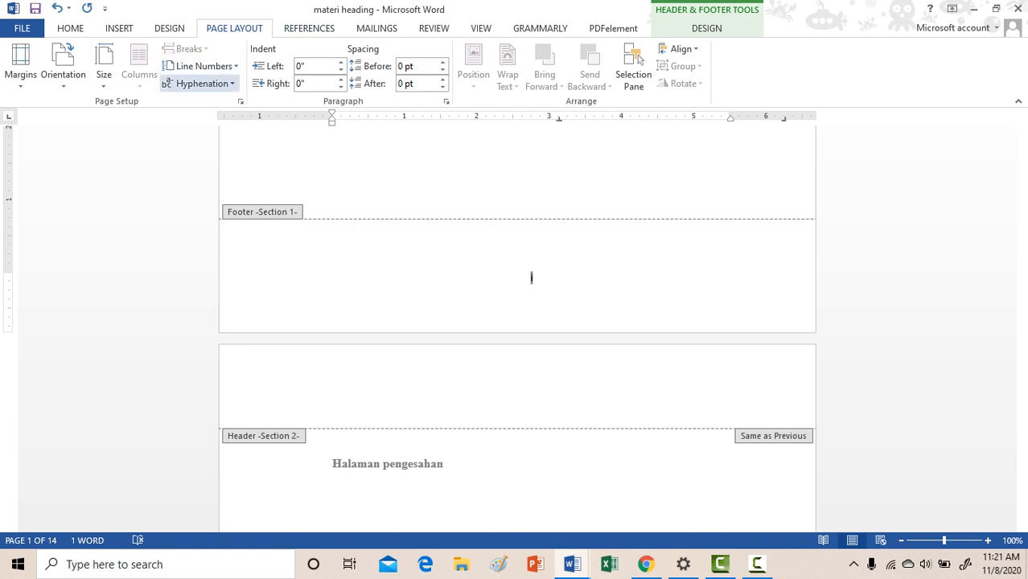
left_click(203, 66)
left_click(202, 66)
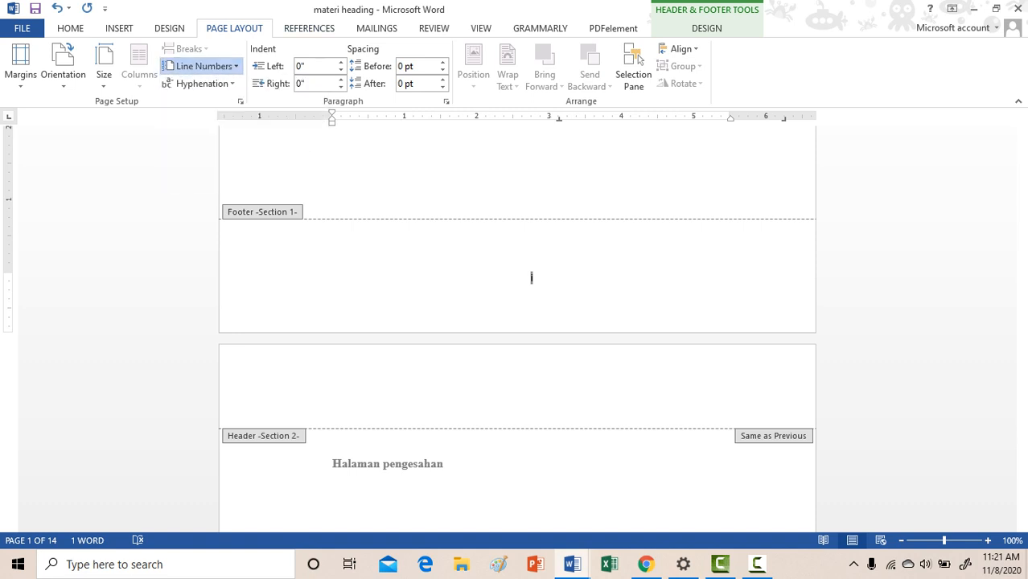
left_click(309, 28)
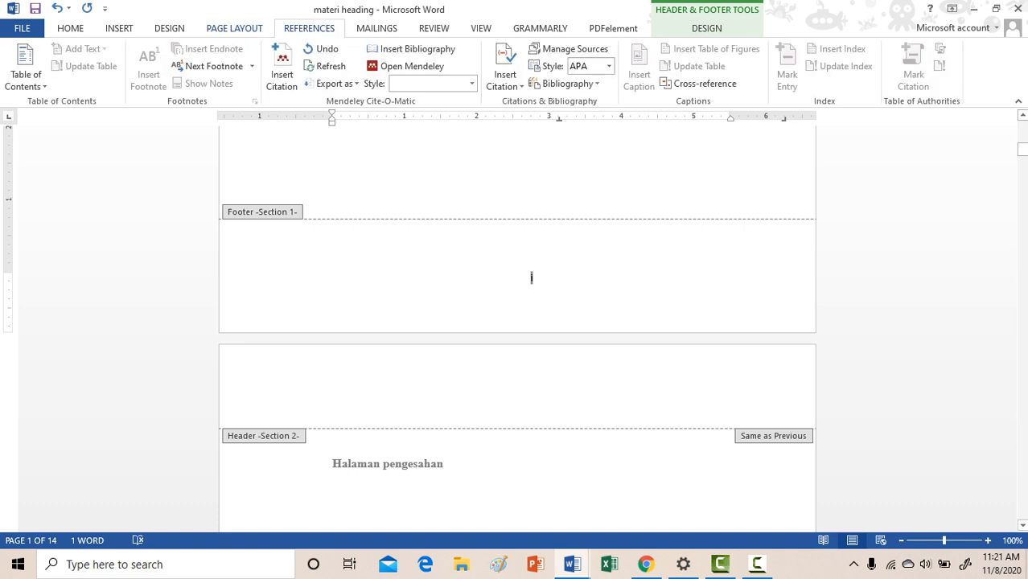
left_click(169, 28)
left_click(119, 28)
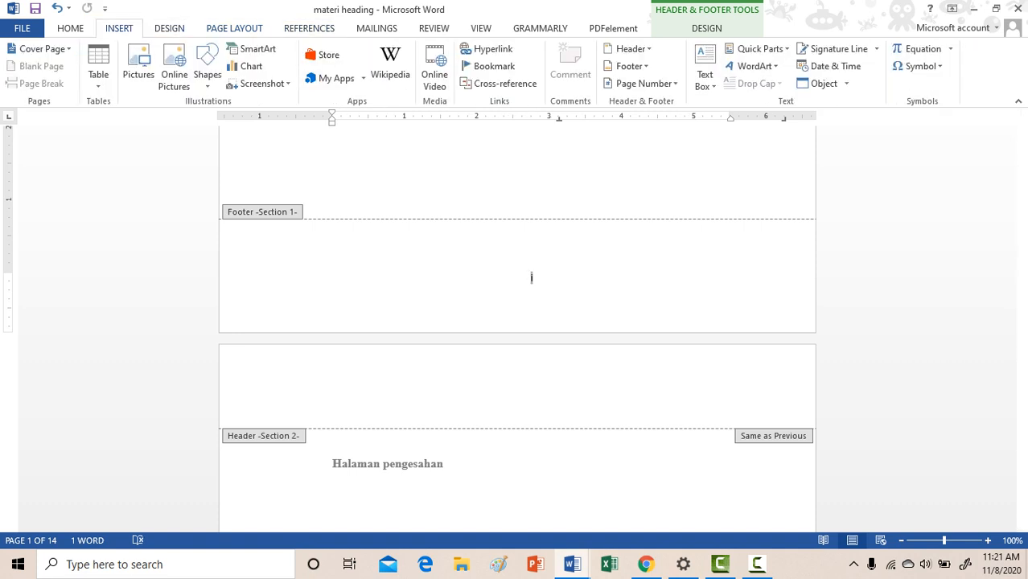
left_click(234, 28)
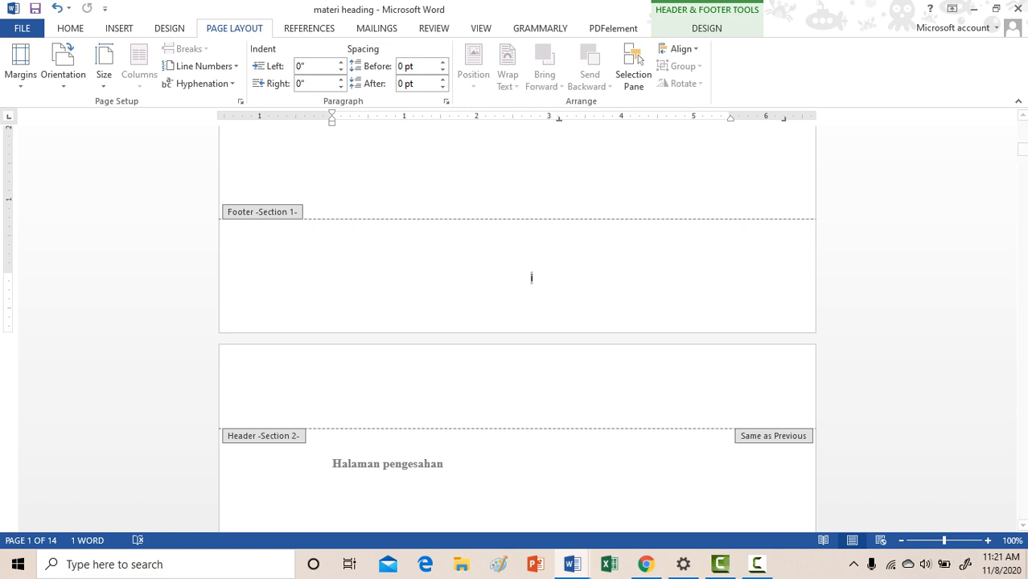
Step: Leave footer editing and examine the page number at the end of the title page and the line numbering options
key("Escape")
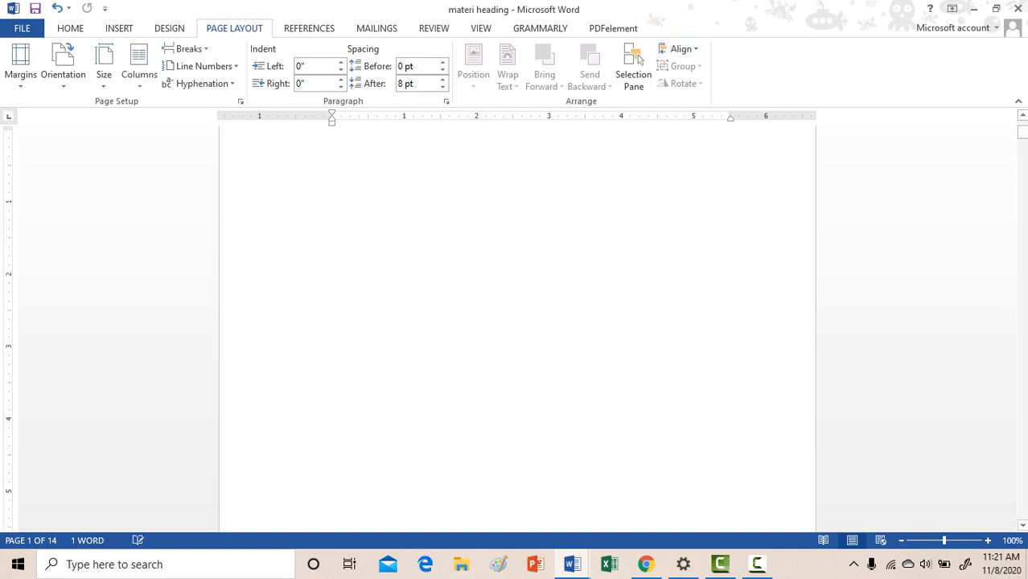
scroll(516, 328, "down", 1)
scroll(531, 218, "down", 10)
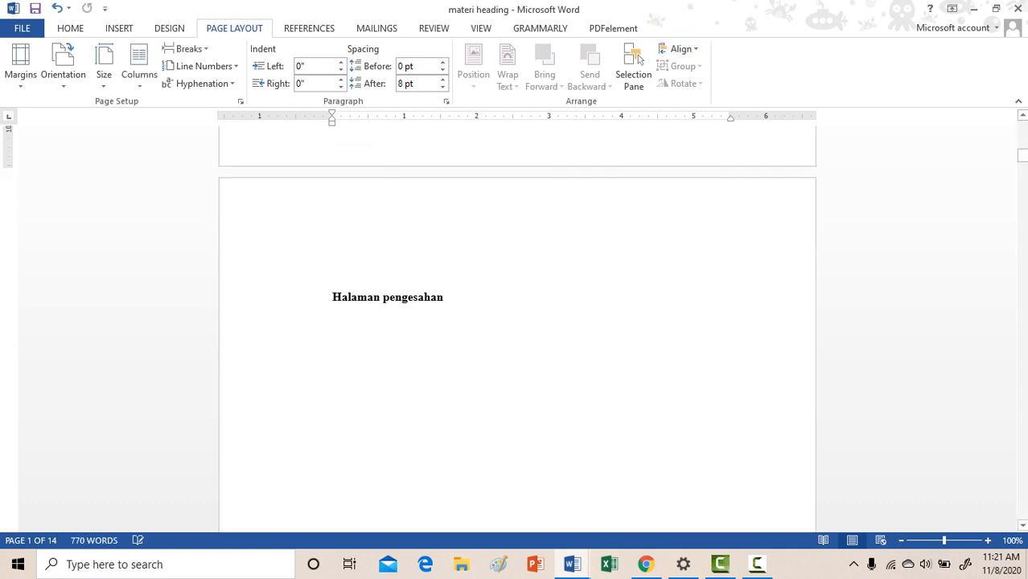
scroll(532, 219, "up", 2)
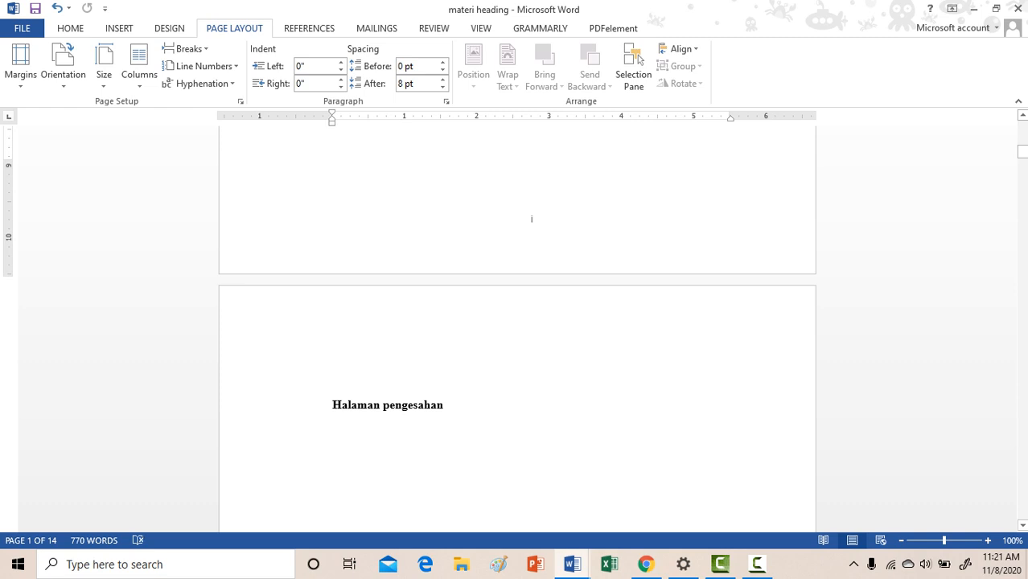
scroll(516, 328, "up", 10)
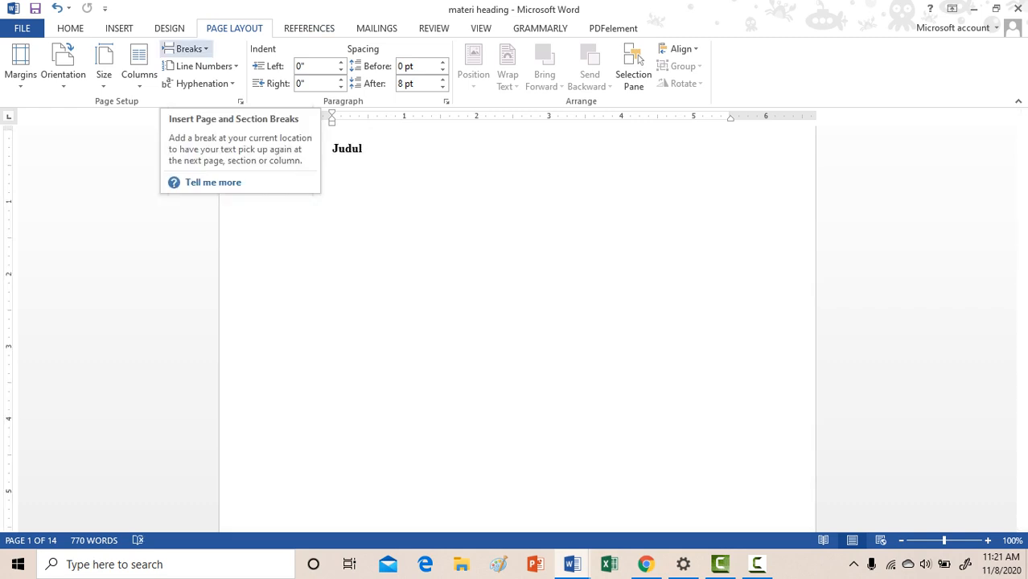
left_click(201, 66)
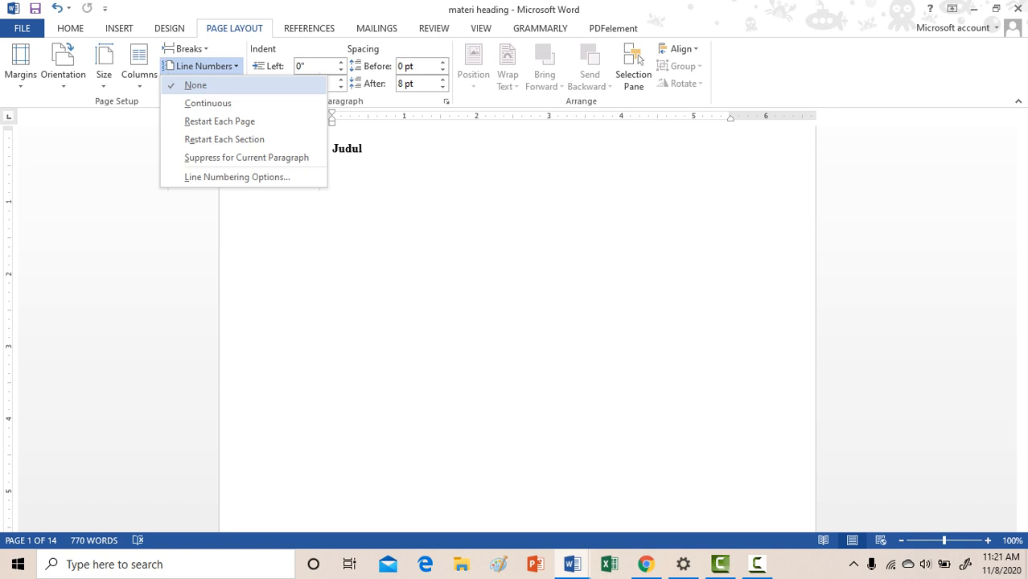
key("Escape")
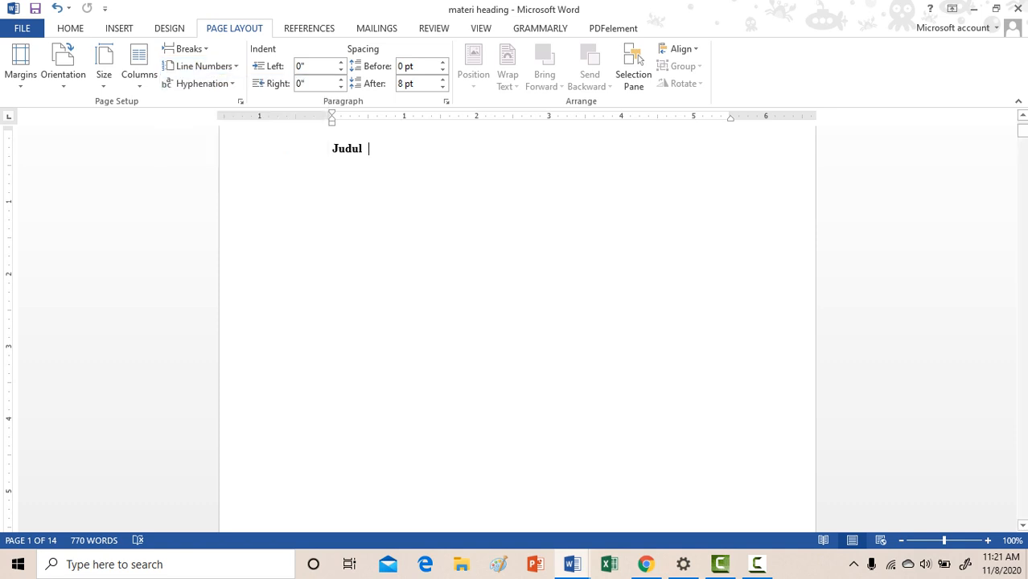
scroll(517, 322, "down", 15)
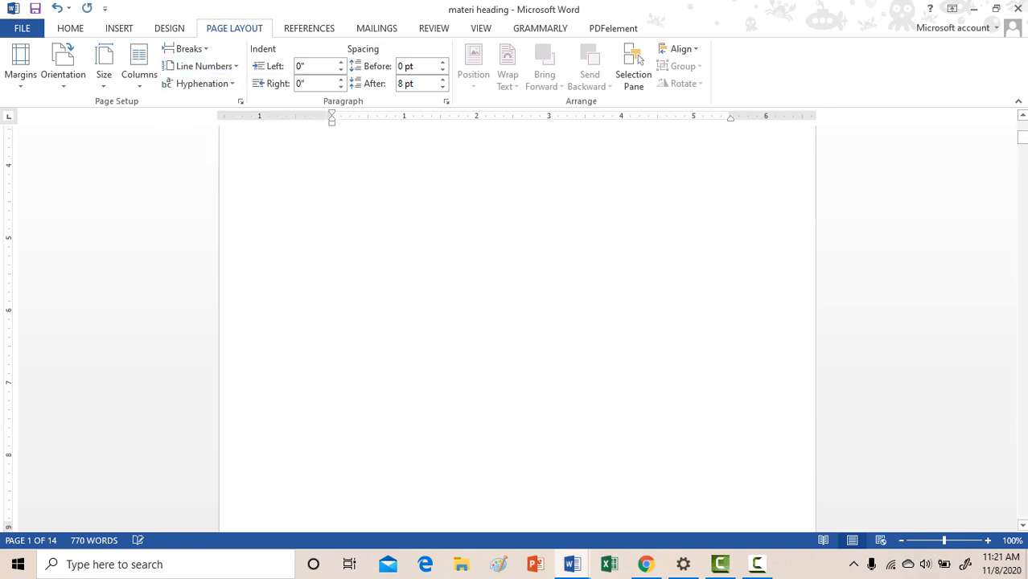
scroll(517, 321, "up", 1)
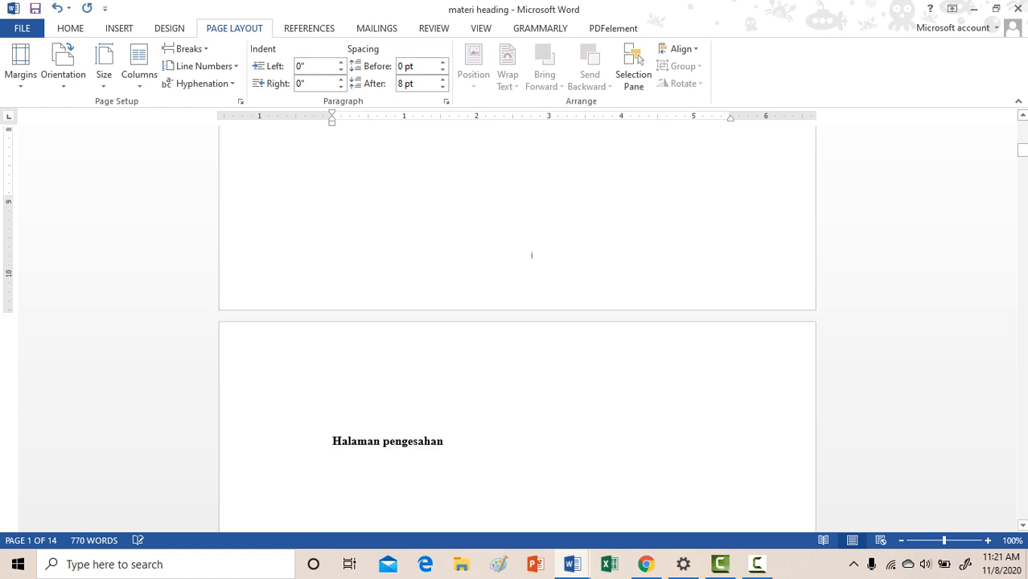
Step: Open the Section 1 footer for editing and set line numbering to Restart Each Page
double_click(530, 255)
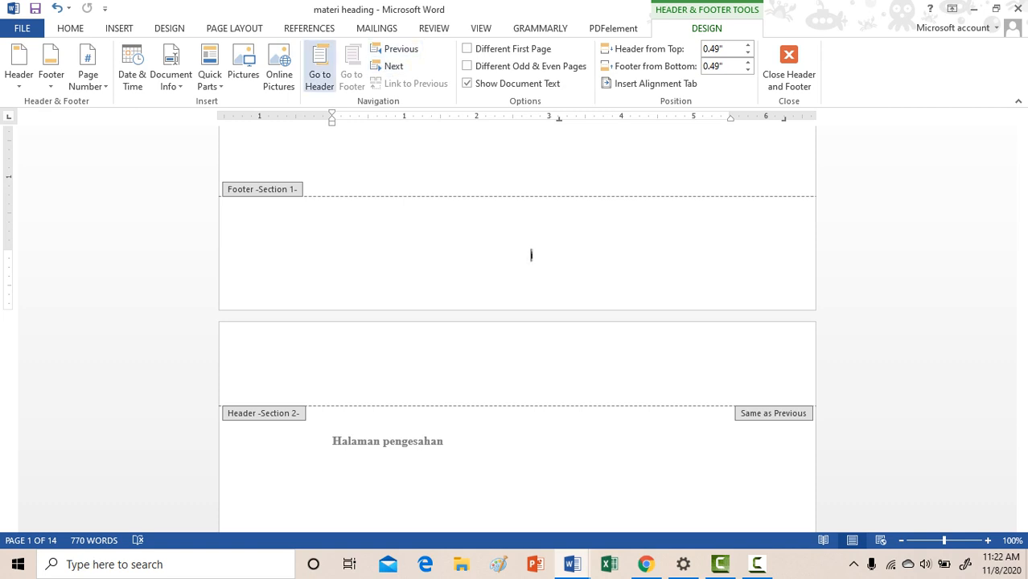
left_click(234, 29)
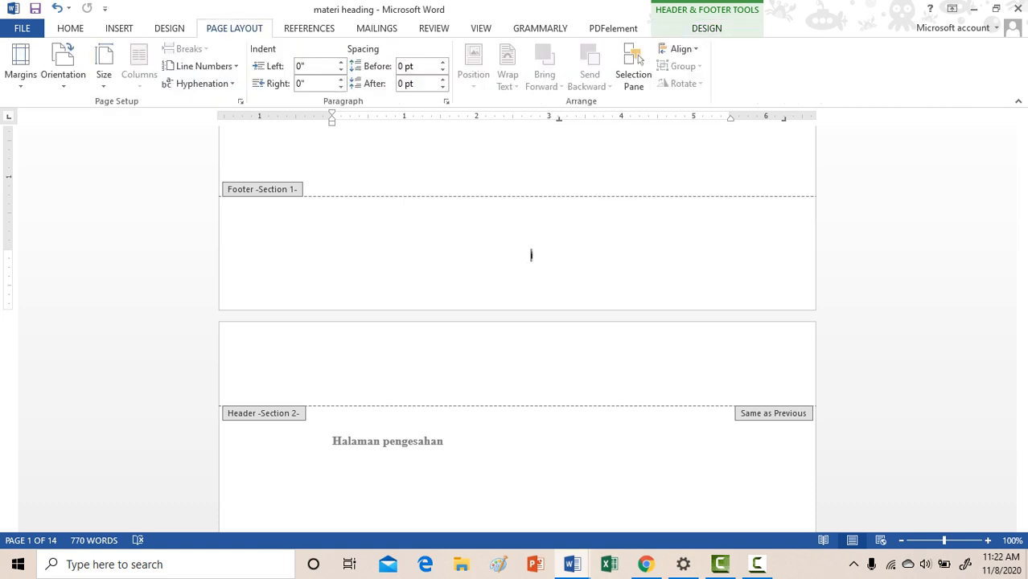
left_click(309, 28)
left_click(234, 28)
left_click(168, 28)
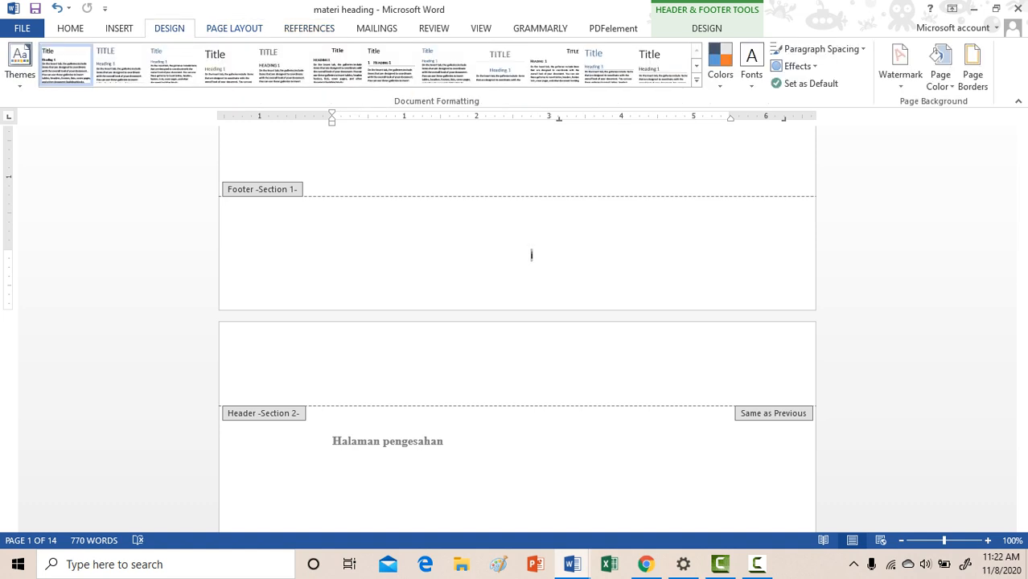
left_click(234, 28)
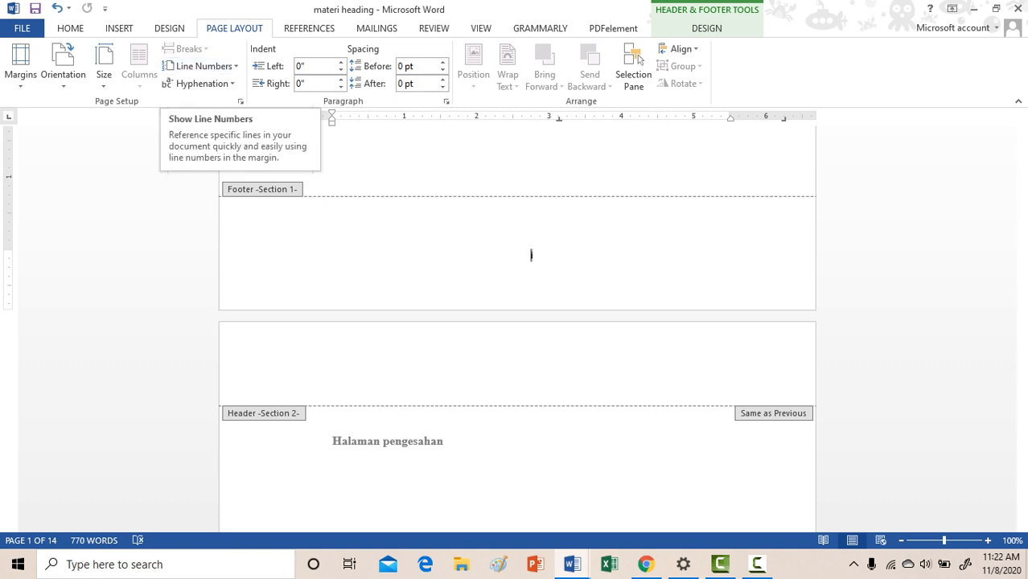
left_click(118, 28)
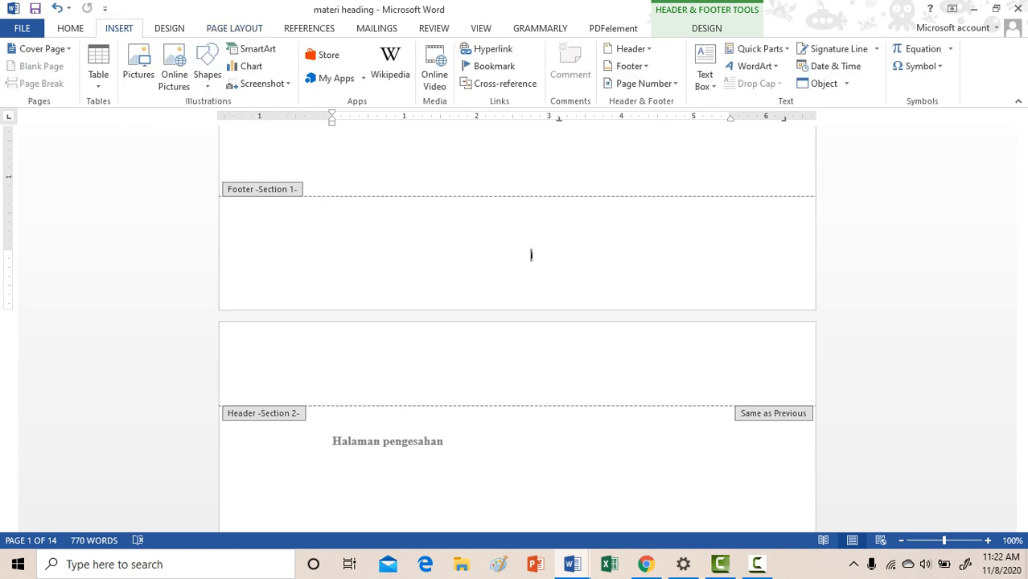
left_click(234, 28)
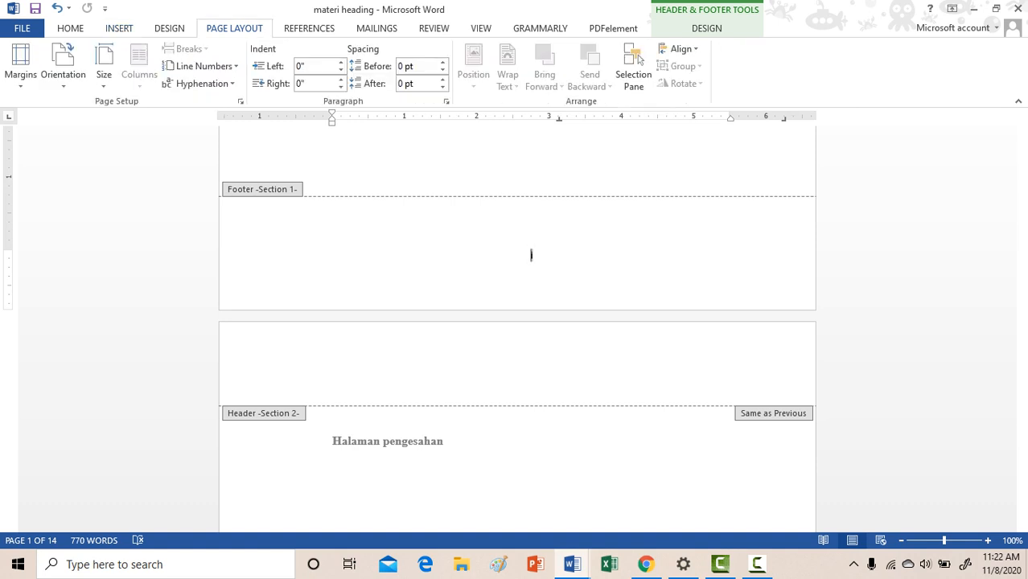
left_click(203, 65)
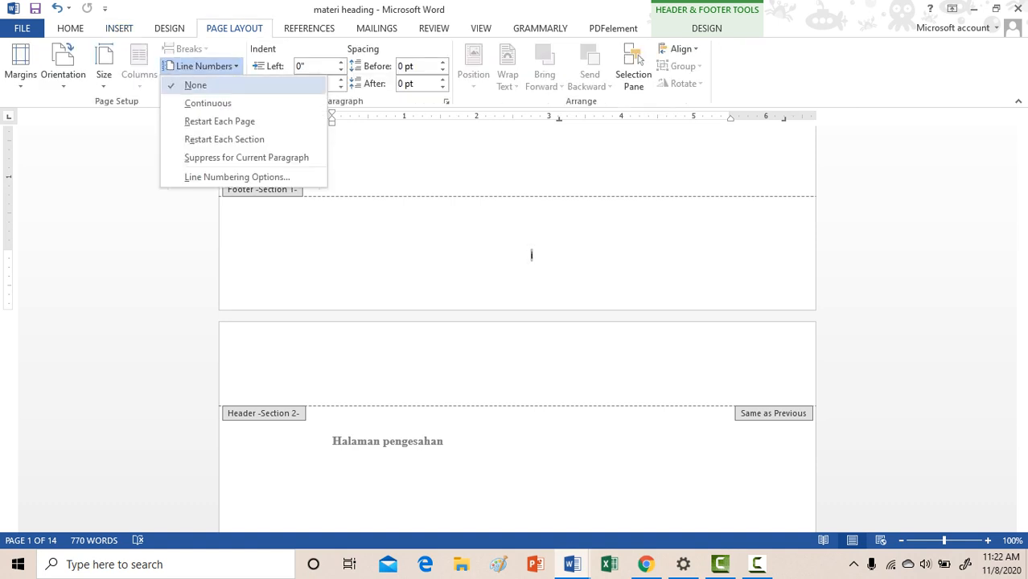
left_click(219, 120)
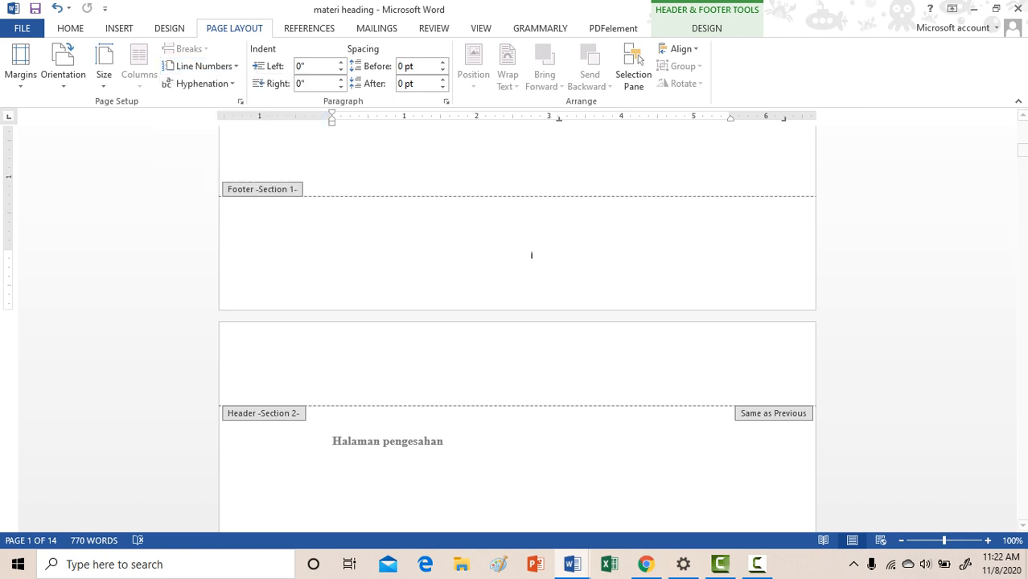
Step: Examine the page numbers in the Section 1 footer and the Section 2 footer before the "daftar isi" page
scroll(530, 463, "down", 8)
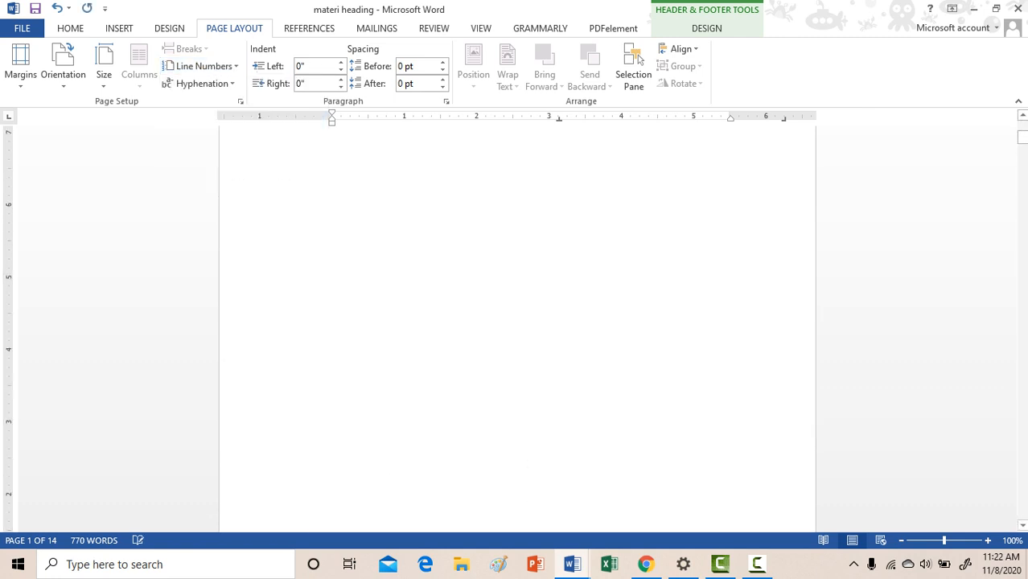
scroll(526, 488, "down", 15)
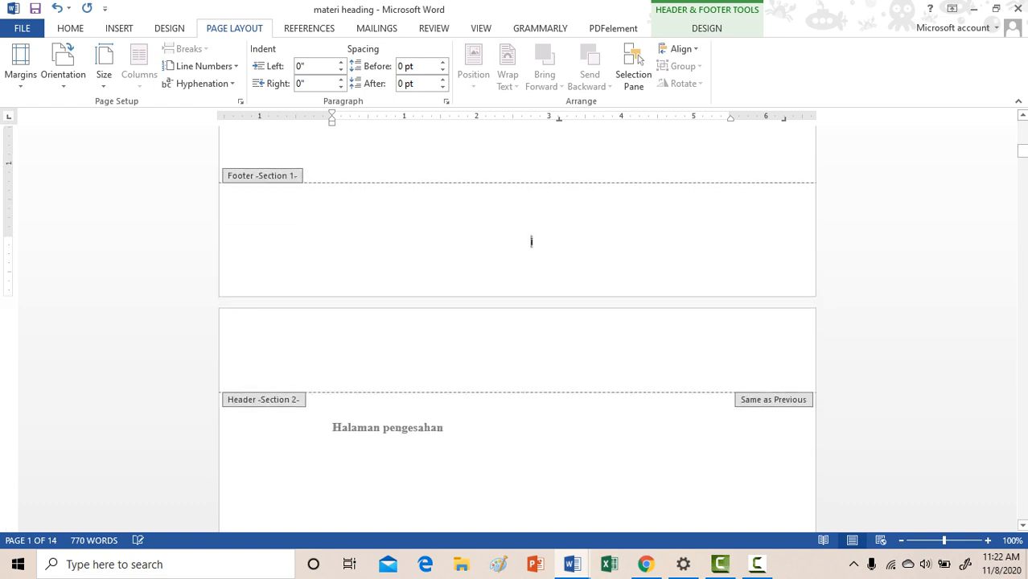
double_click(531, 241)
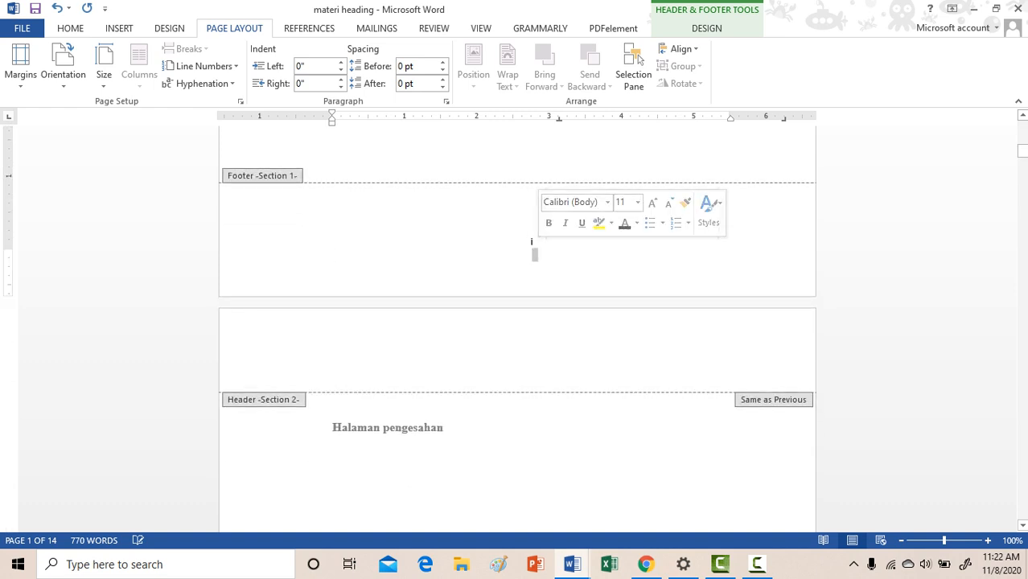
scroll(532, 246, "down", 15)
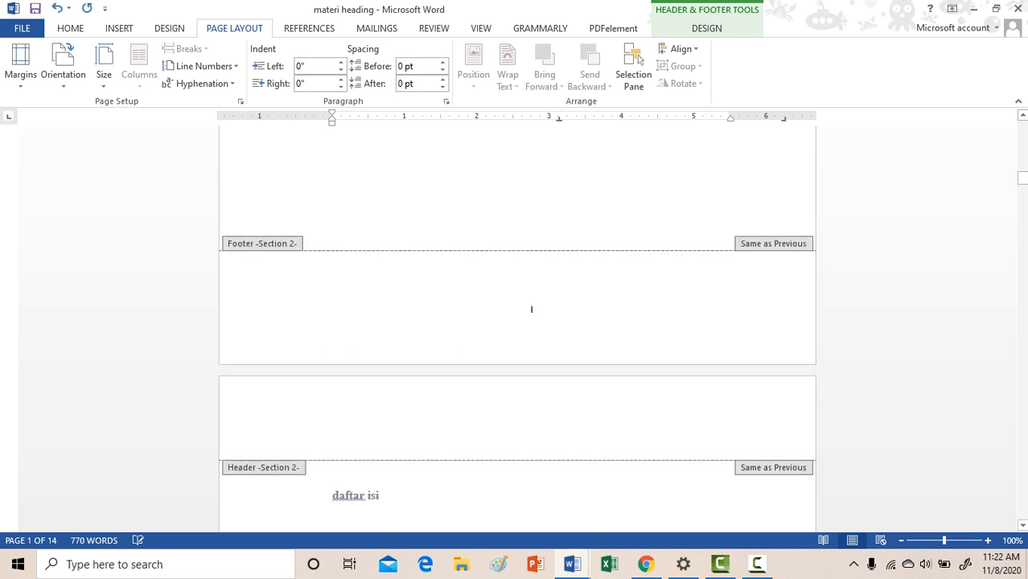
scroll(531, 309, "up", 15)
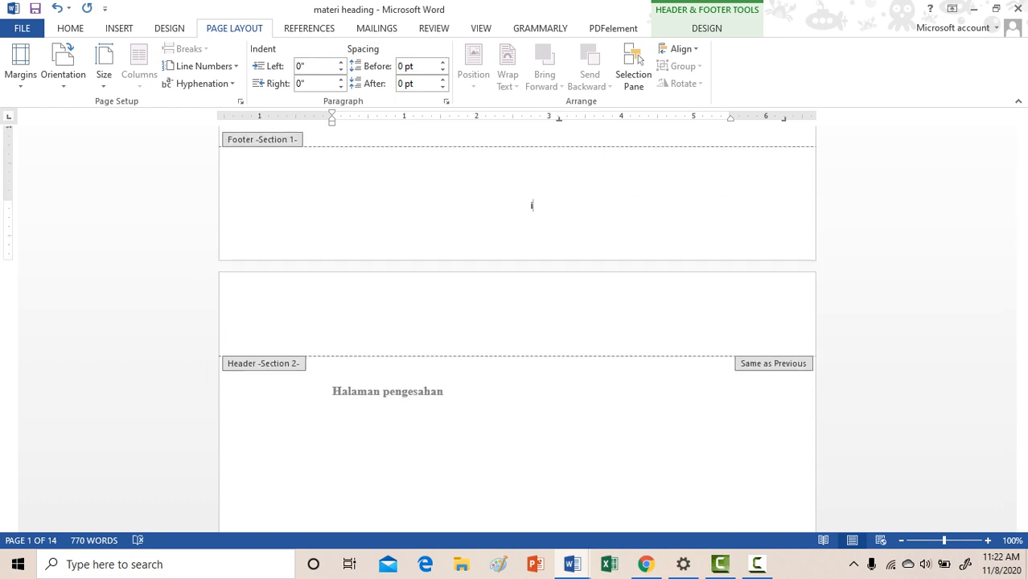
left_click(309, 29)
left_click(234, 28)
left_click(119, 28)
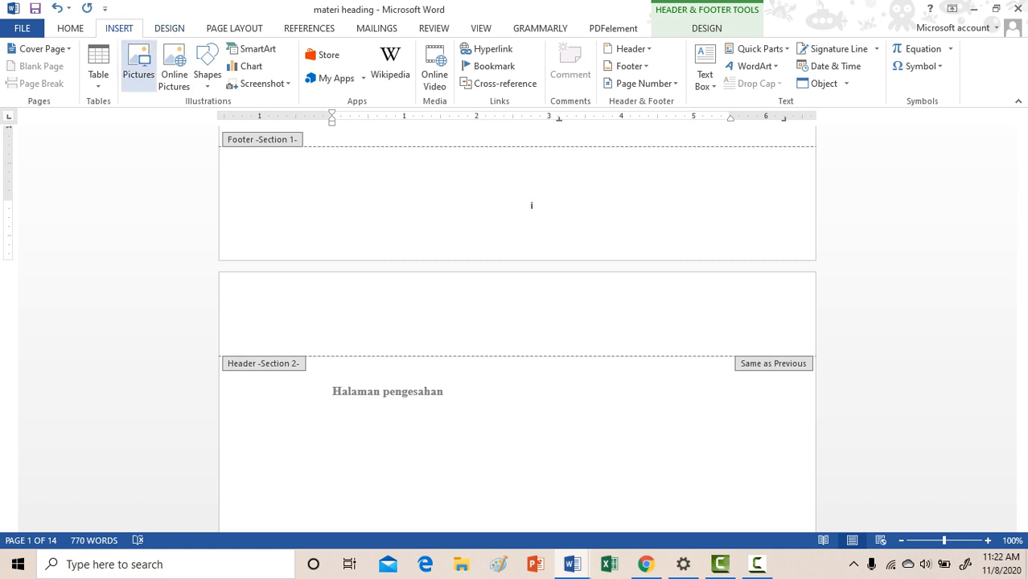
left_click(168, 28)
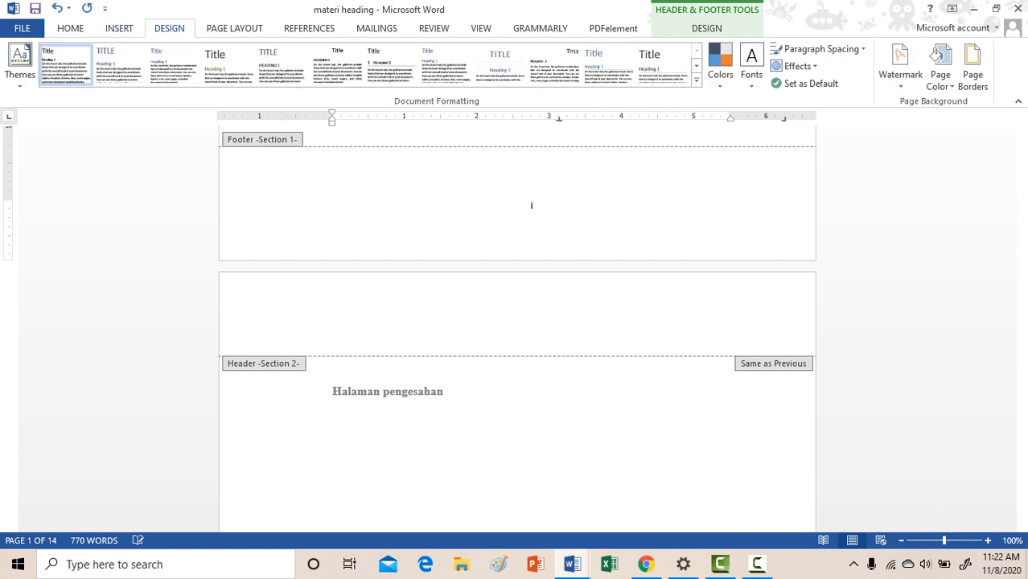
left_click(234, 28)
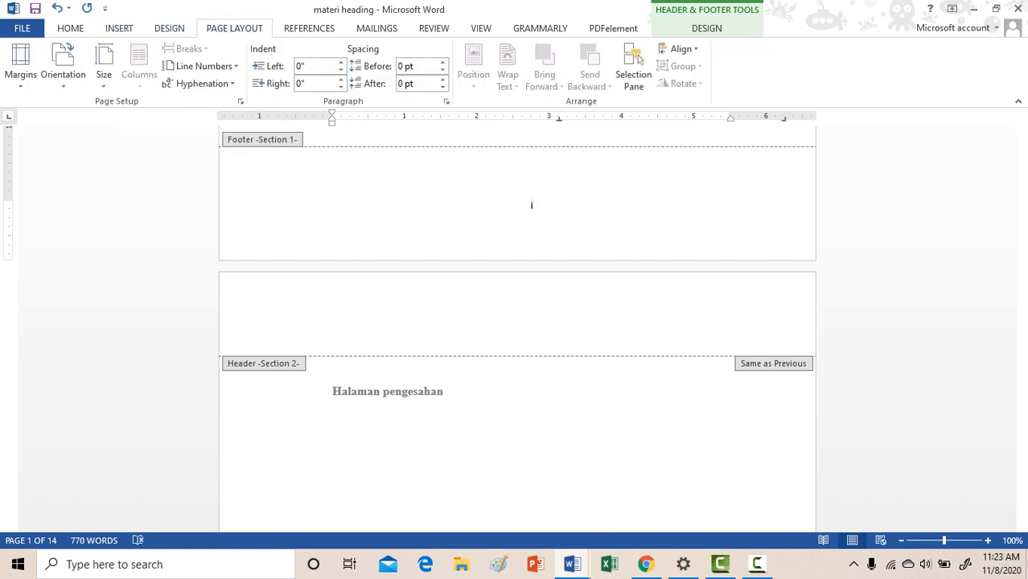
left_click(203, 66)
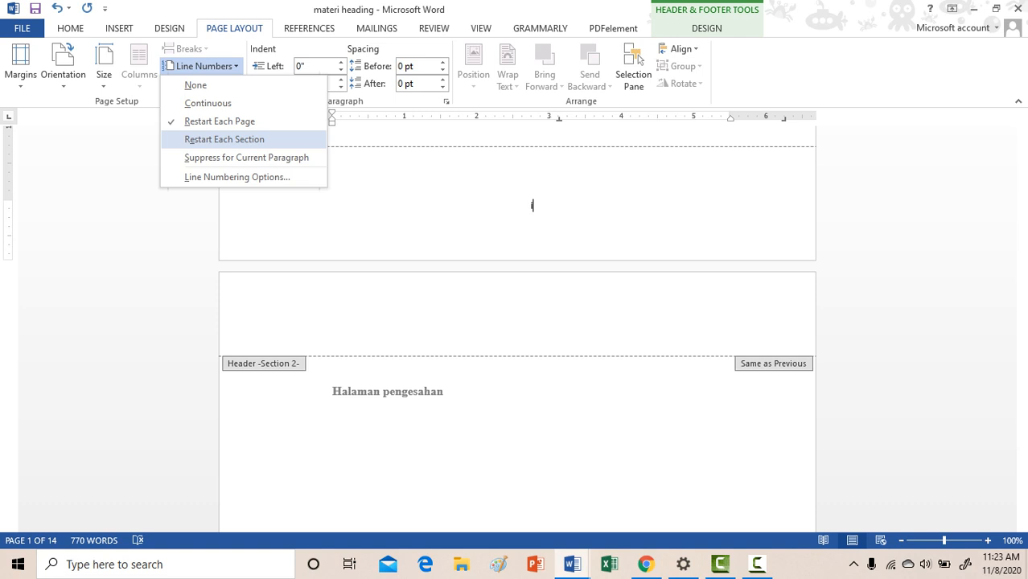
left_click(531, 205)
Step: Examine the title page from the Section 1 footer up to the "Judul" heading for numbering
scroll(531, 321, "up", 3)
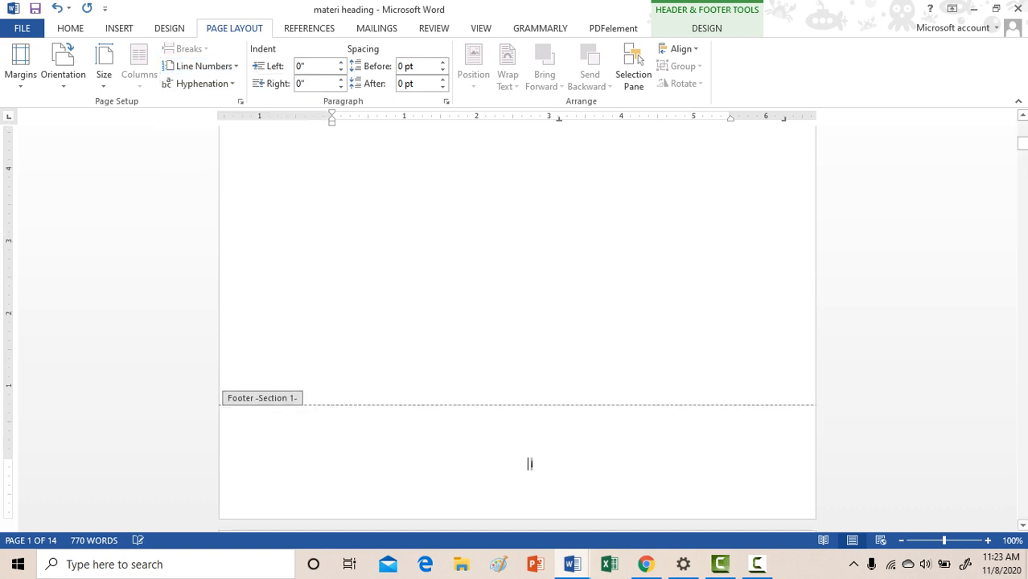
scroll(530, 464, "down", 5)
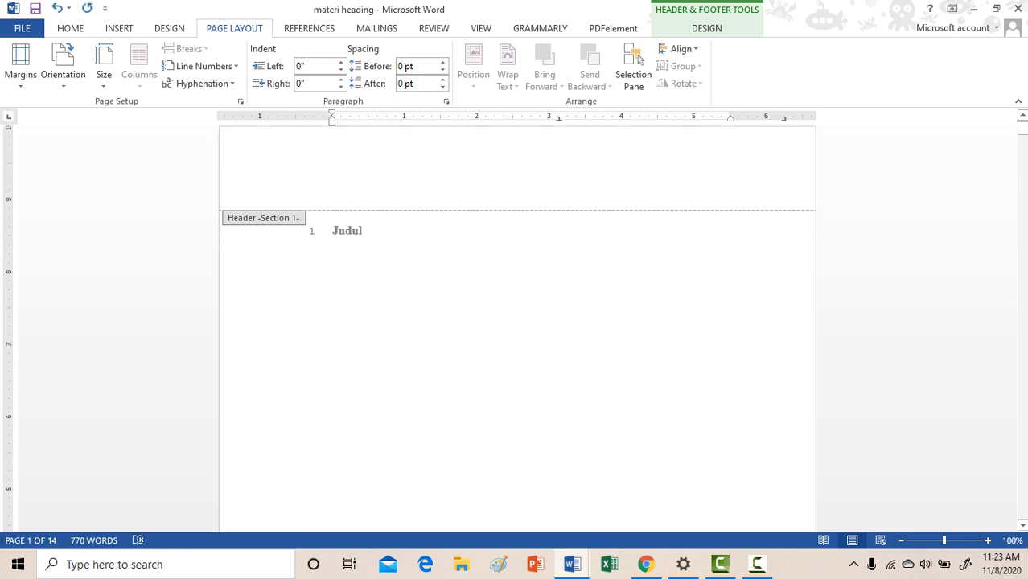
scroll(516, 328, "down", 3)
scroll(516, 328, "up", 2)
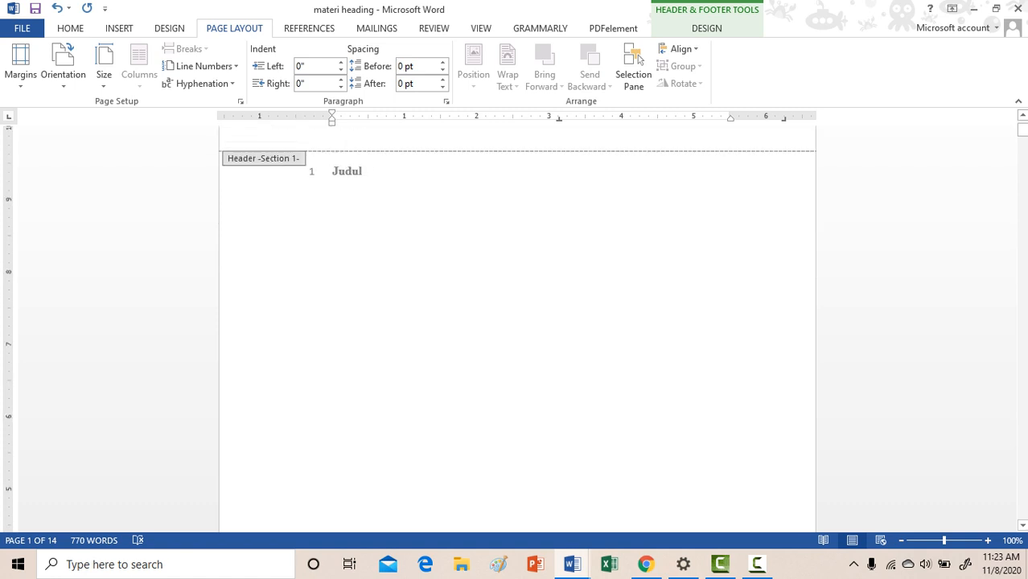
Step: Try to delete the page number from the Section 1 footer, check the Section 2 footer, and undo the deletion
scroll(532, 386, "up", 5)
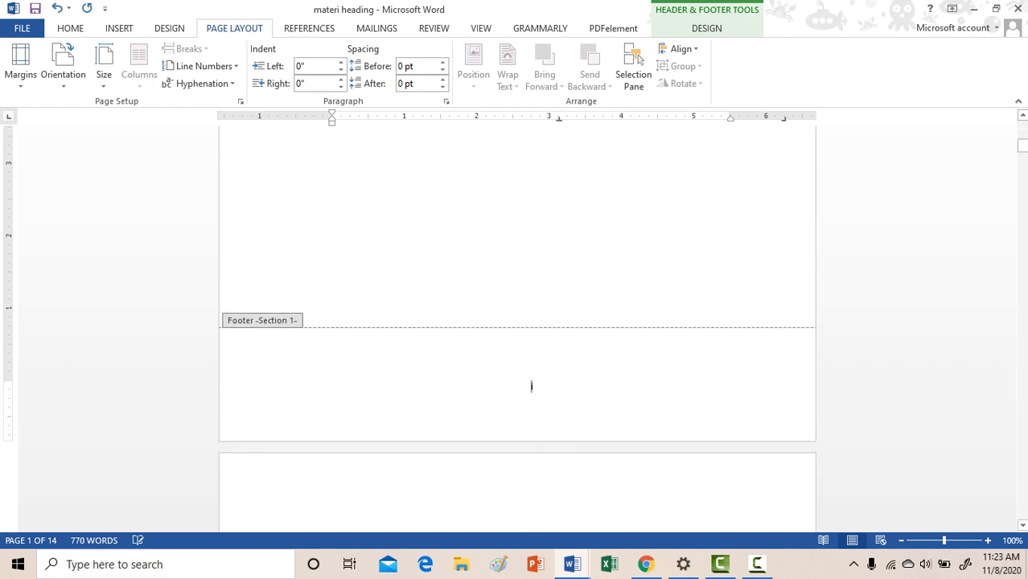
double_click(531, 386)
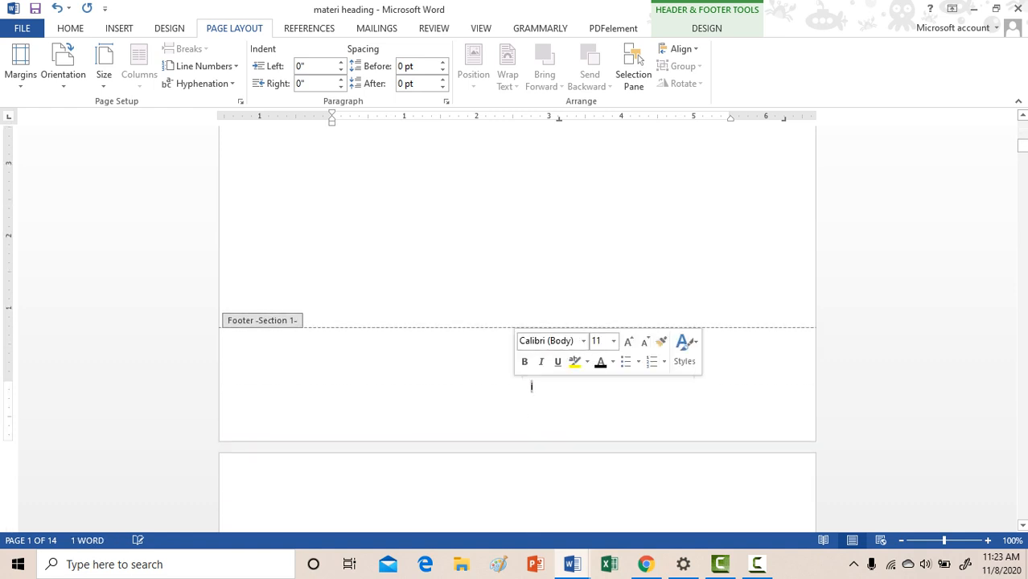
scroll(531, 386, "down", 5)
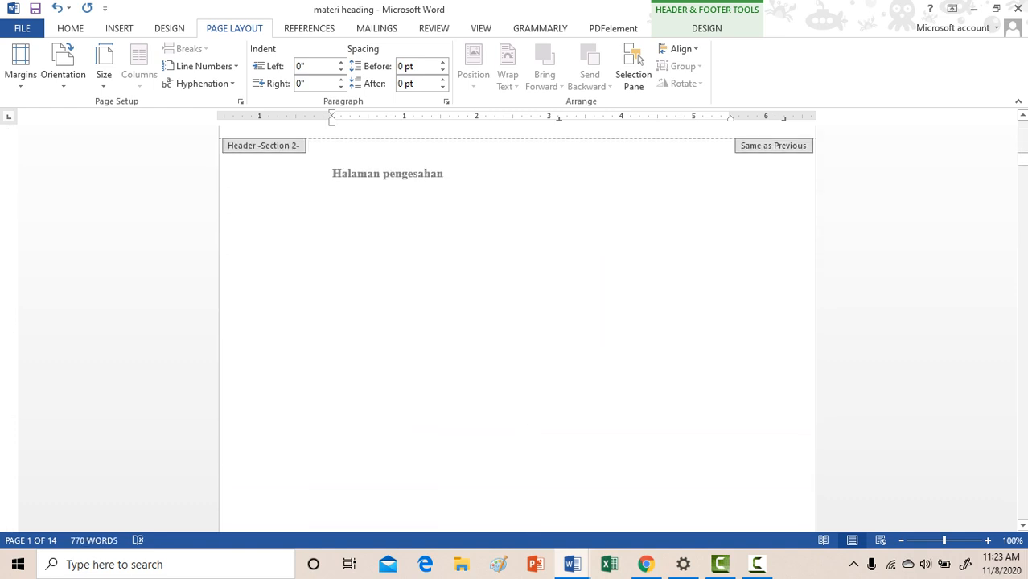
scroll(517, 322, "down", 8)
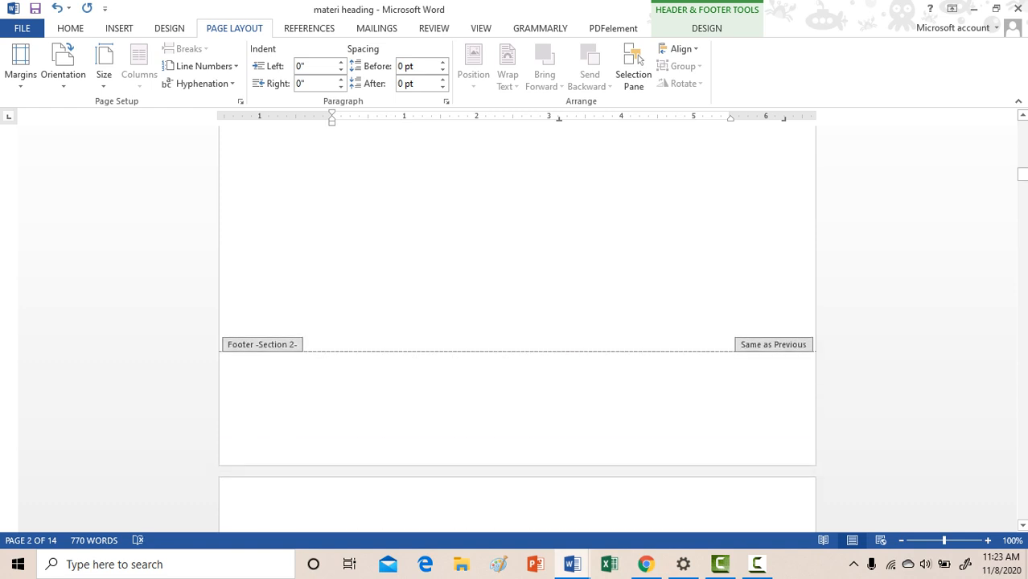
left_click(531, 410)
scroll(532, 410, "down", 1)
scroll(532, 322, "up", 9)
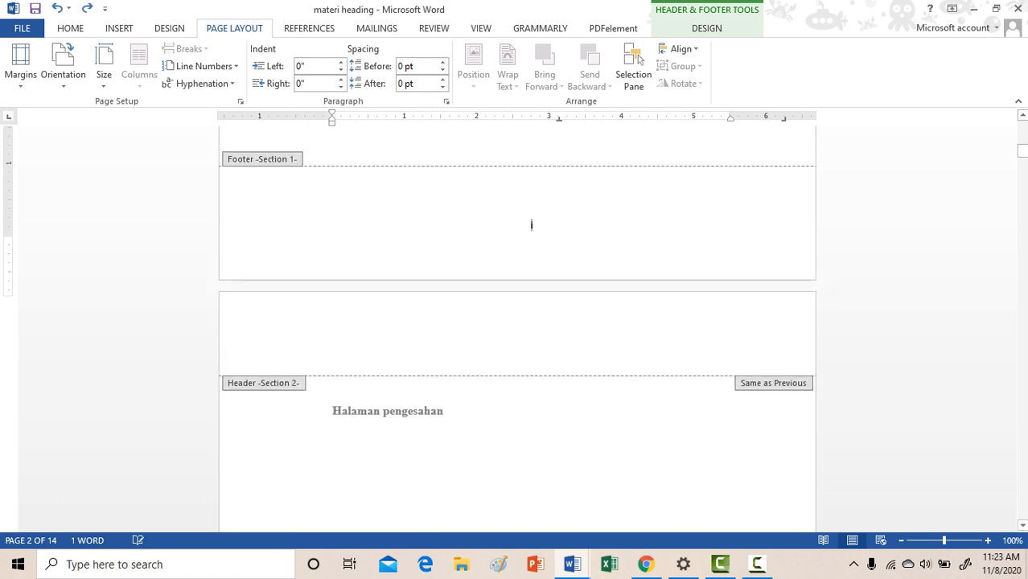
scroll(517, 322, "up", 1)
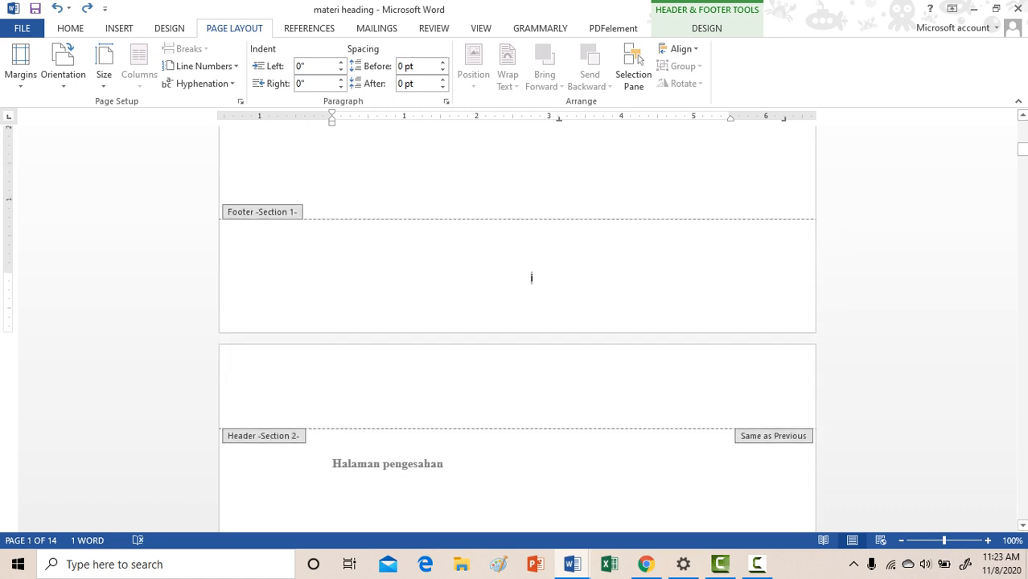
left_click(309, 28)
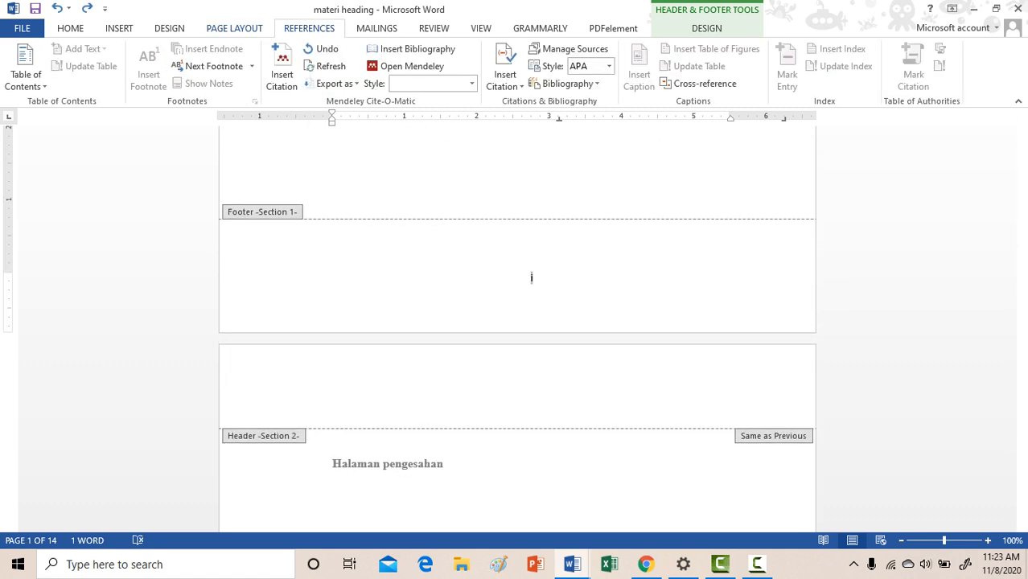
left_click(233, 29)
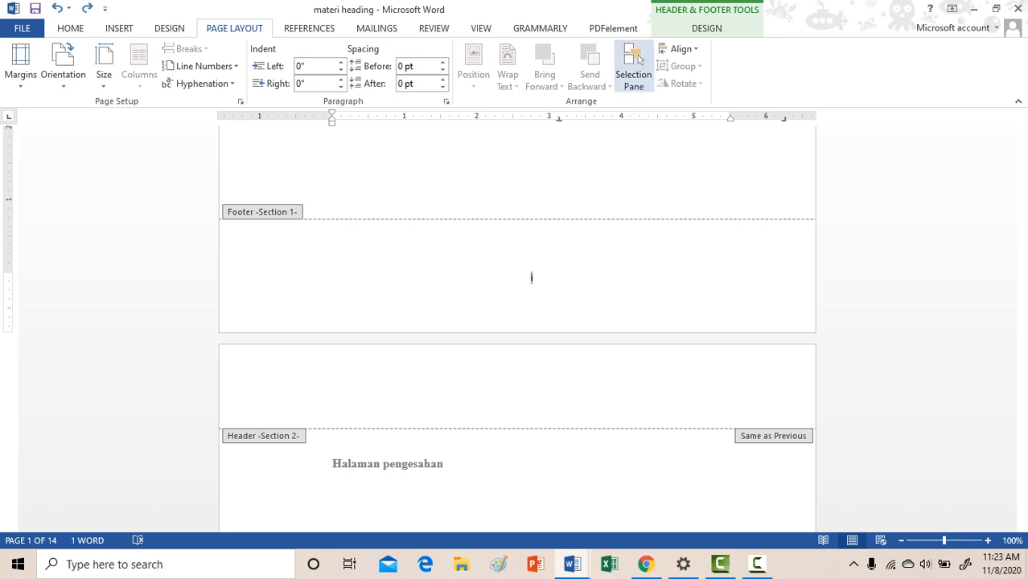
left_click(640, 59)
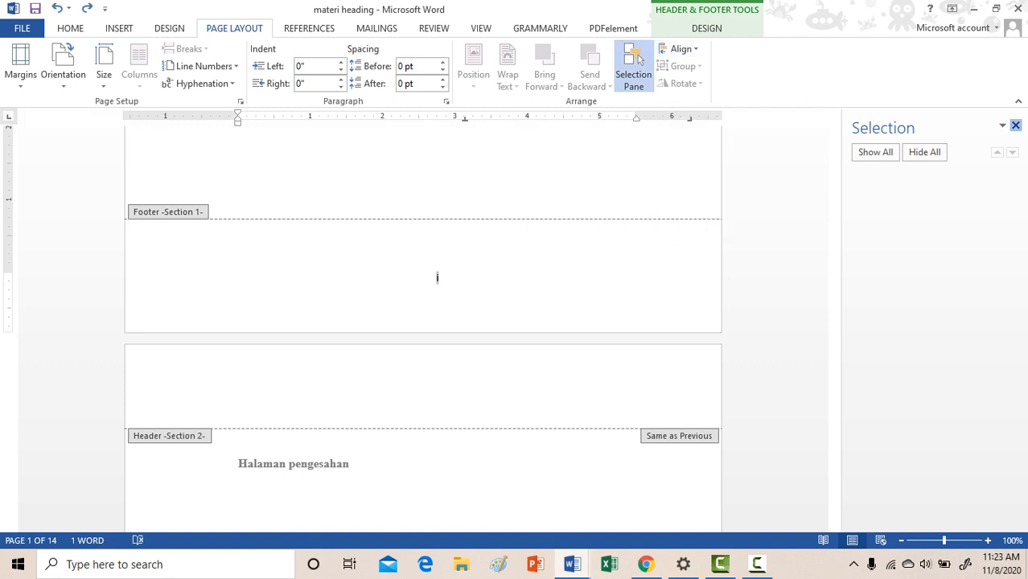
left_click(1015, 125)
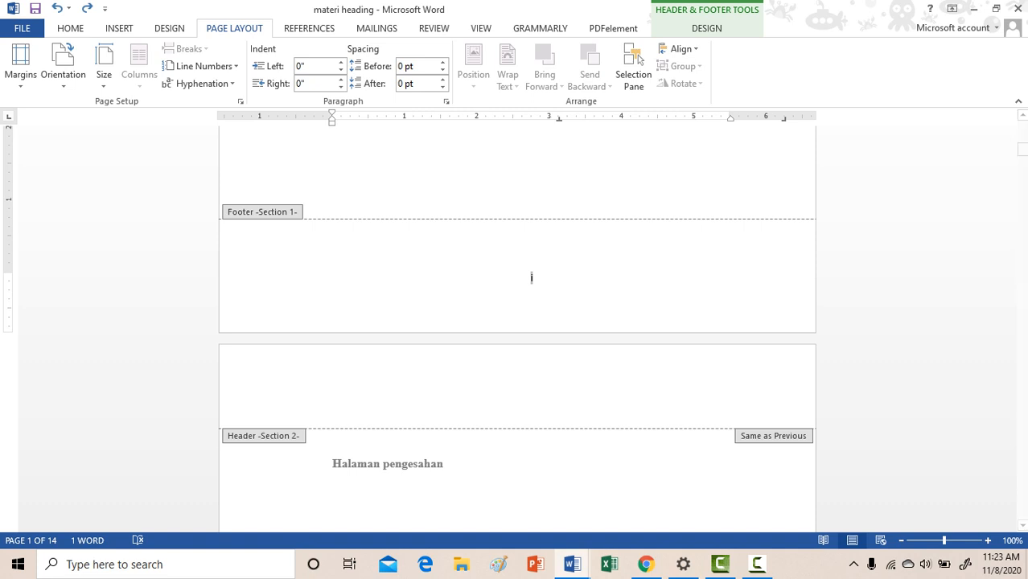
left_click(119, 28)
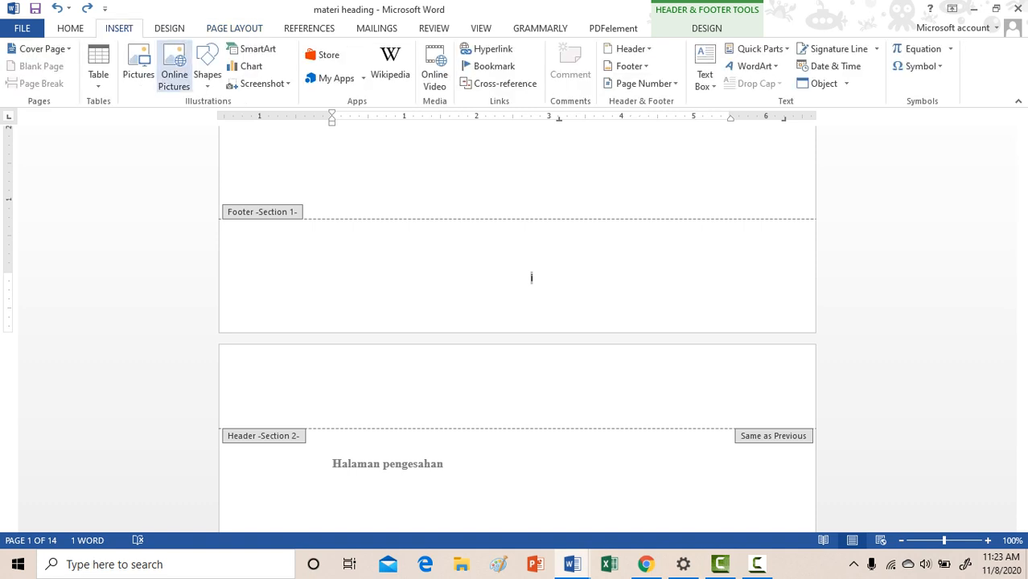
left_click(169, 28)
left_click(234, 28)
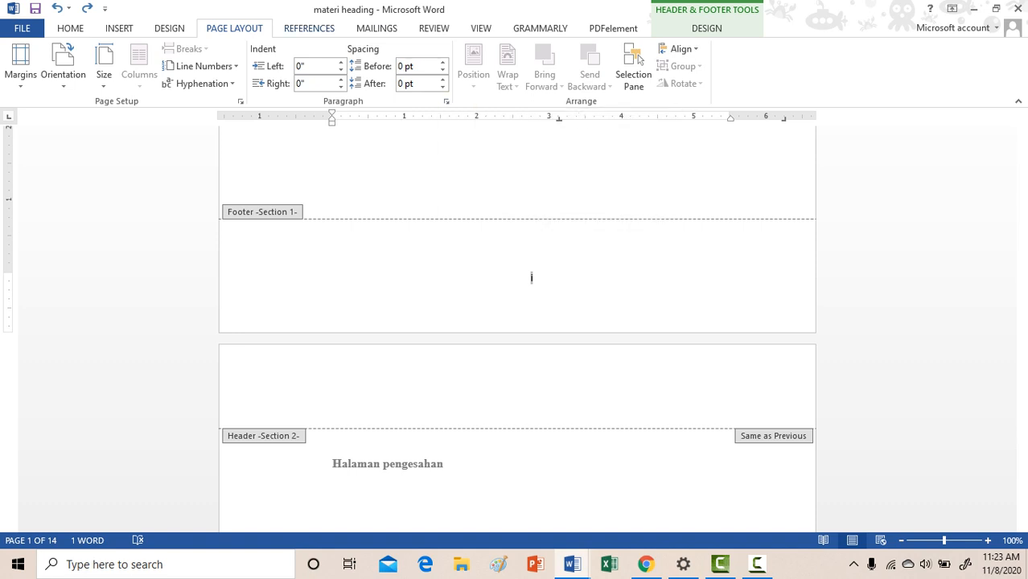
left_click(119, 28)
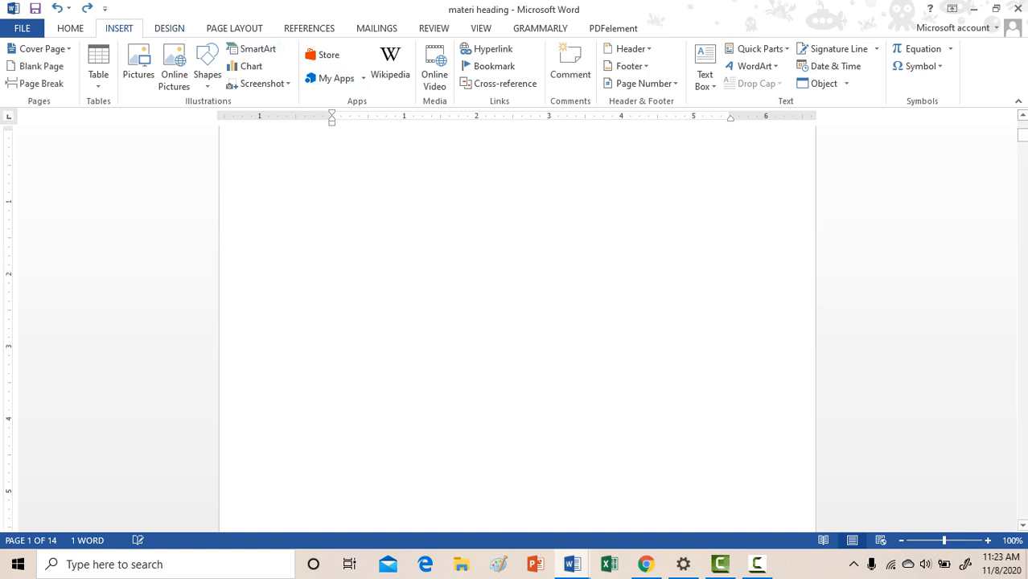
Step: Leave footer editing and try to apply a numbered list to the "Judul" heading and the lines below it
double_click(449, 184)
scroll(517, 322, "up", 2)
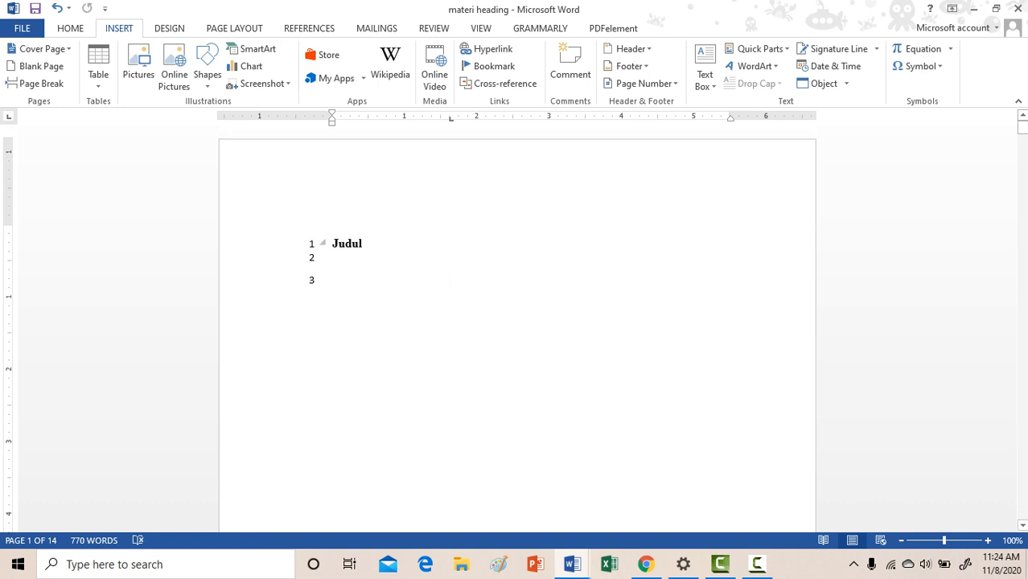
left_click_drag(332, 243, 450, 281)
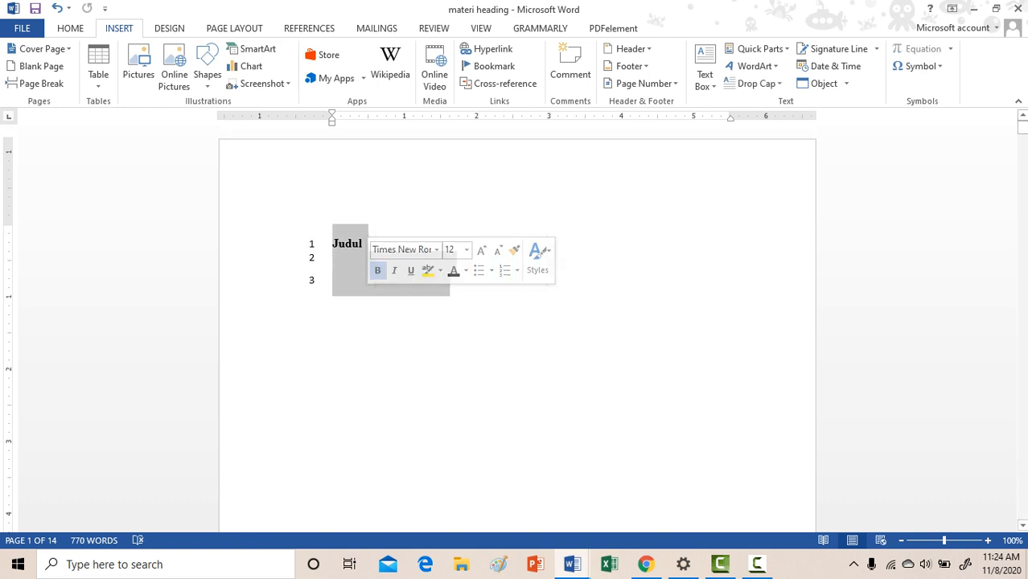
left_click(70, 28)
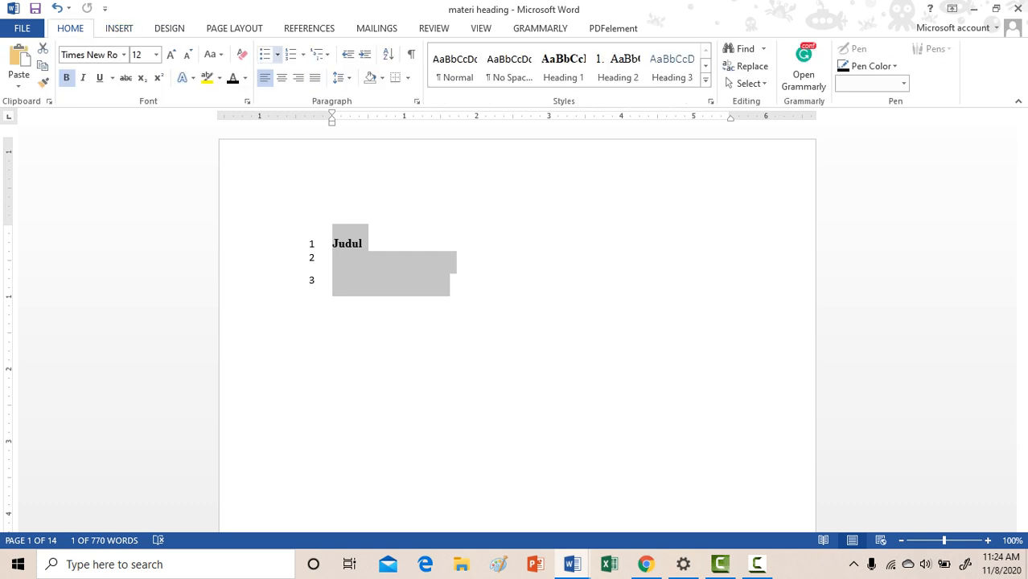
left_click(290, 54)
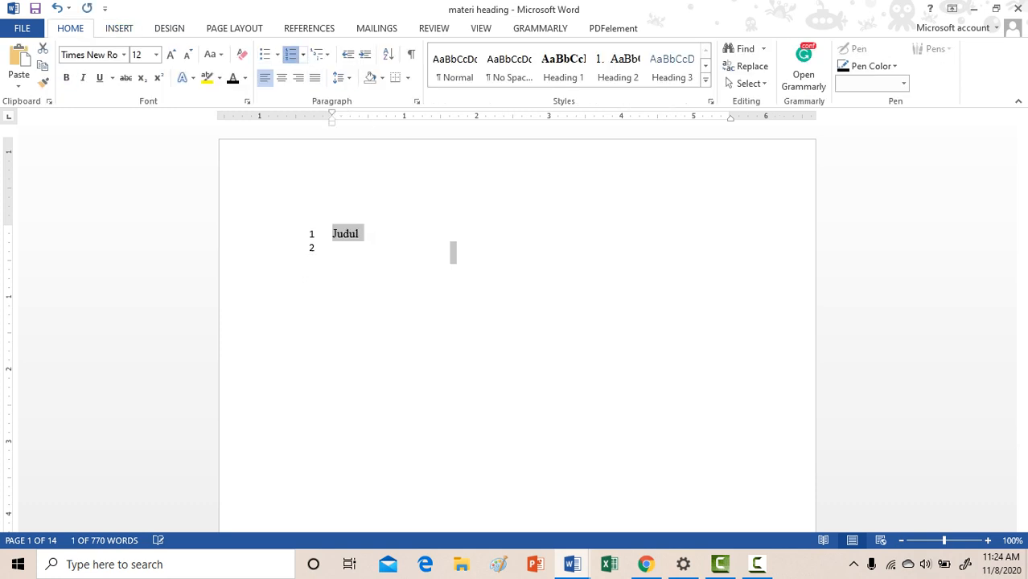
left_click(452, 249)
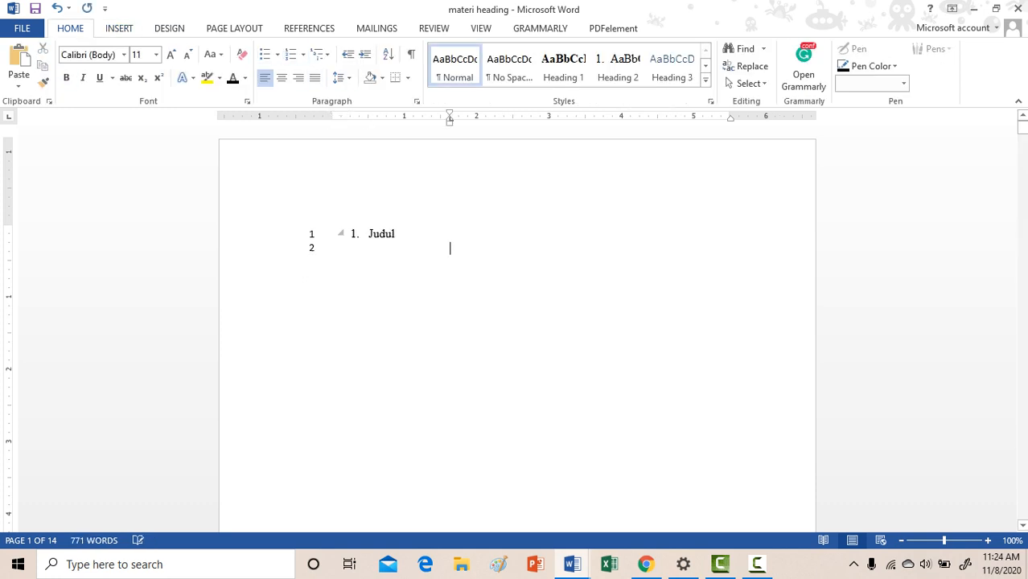
Step: Undo the numbered list on the title page and the line numbering applied before it
key("ctrl+z")
key("ctrl+z")
key("ctrl+z")
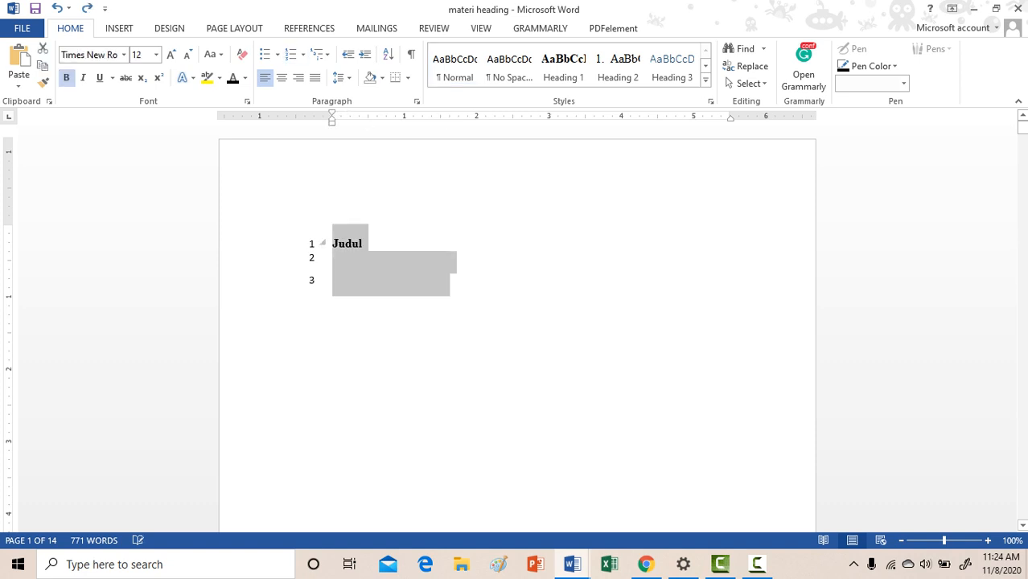
key("ctrl+z")
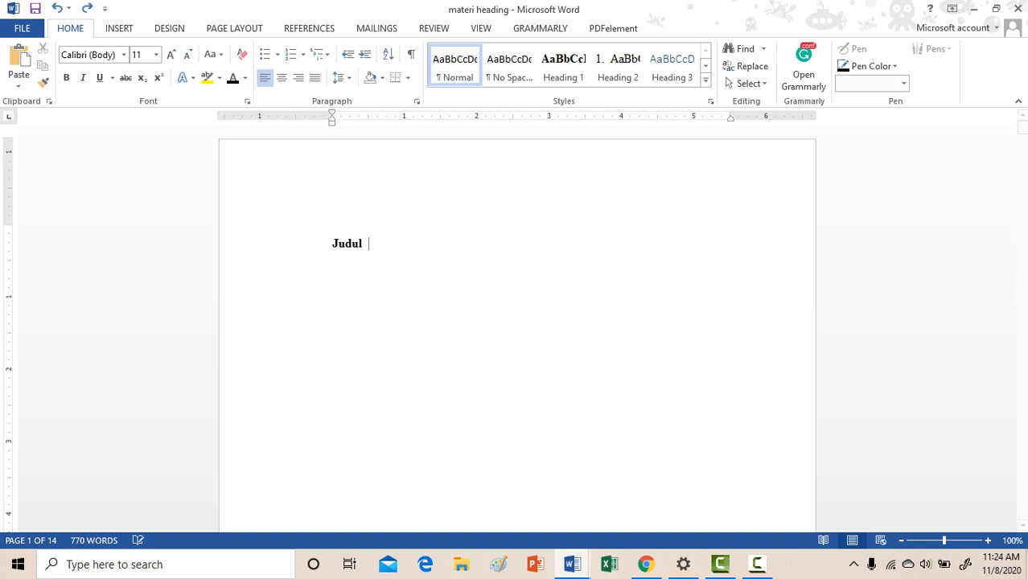
Step: Check which line numbering option is set for the title page without changing it
key("alt+p")
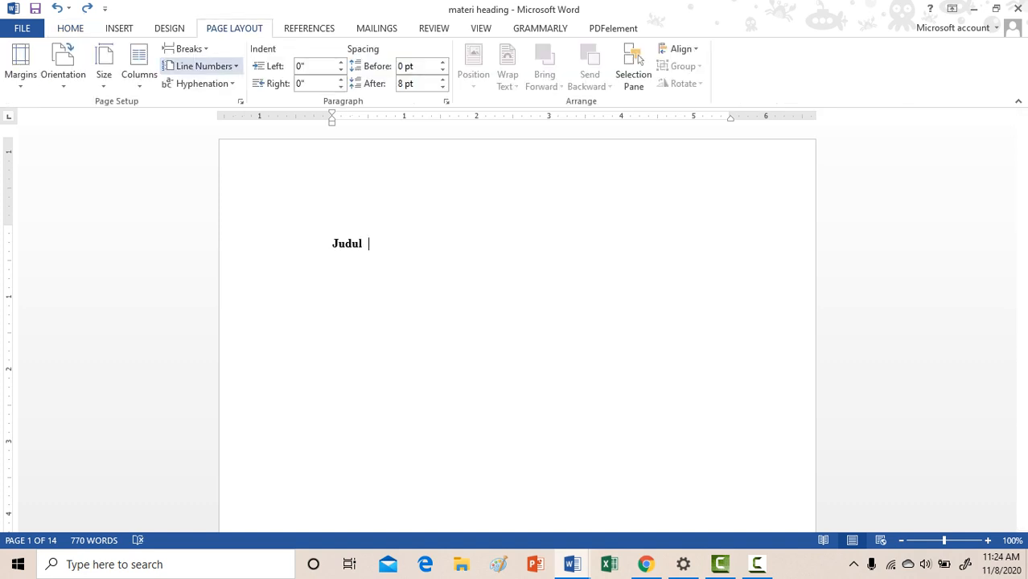
left_click(202, 66)
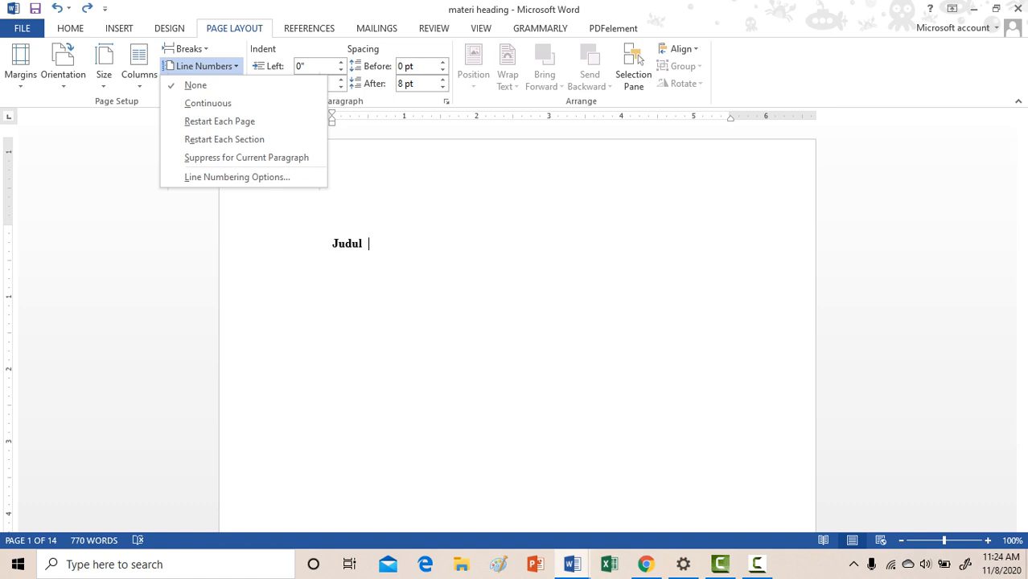
key("Escape")
key("alt+s")
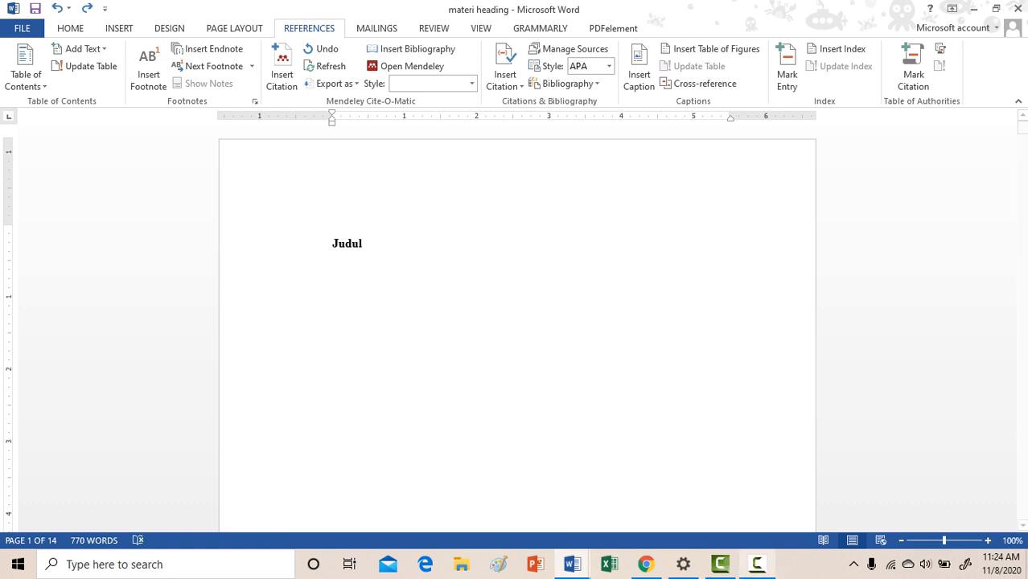
left_click(756, 564)
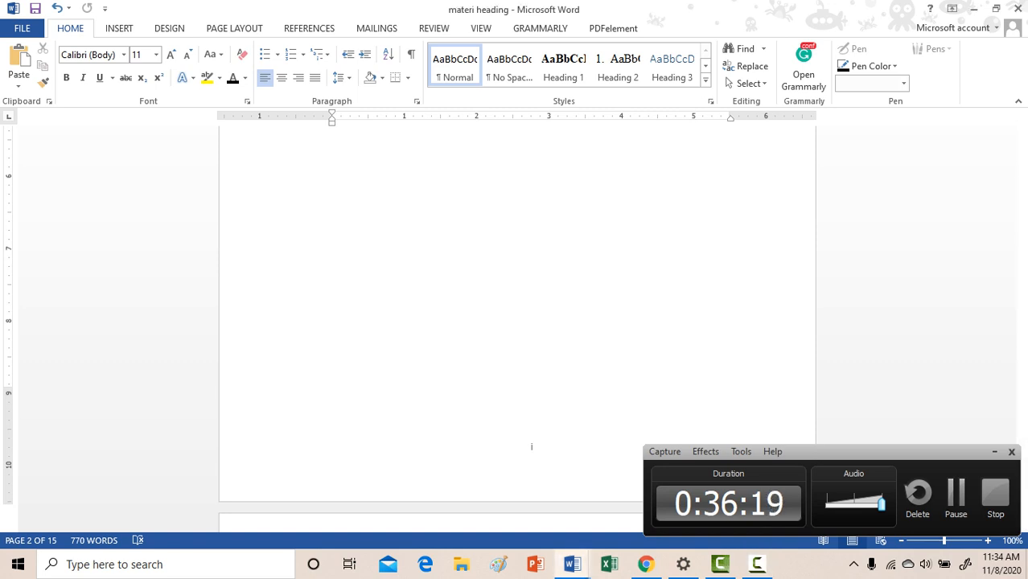
Step: Examine the title page and the page following it for page numbers
scroll(531, 447, "down", 5)
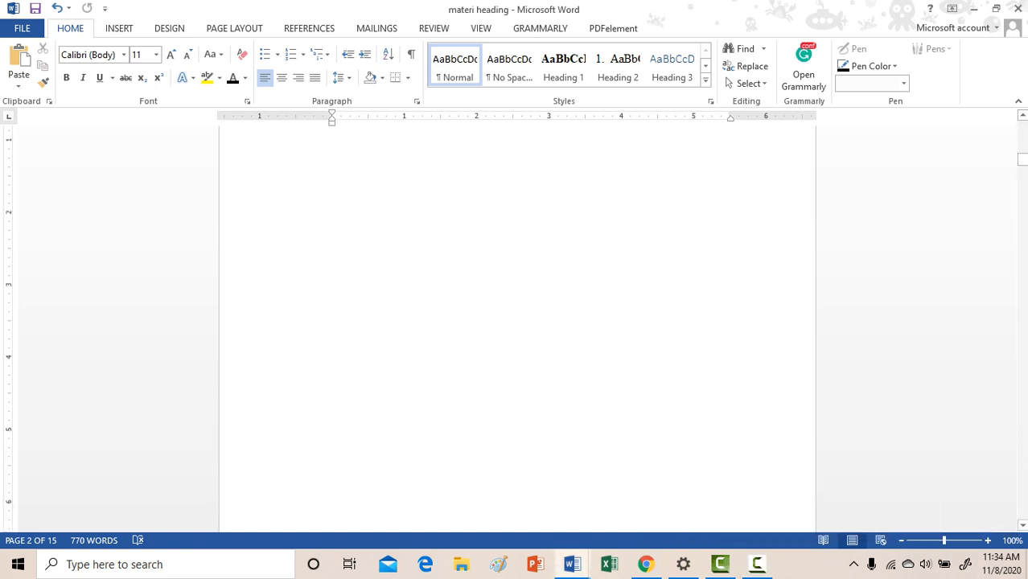
scroll(517, 328, "up", 15)
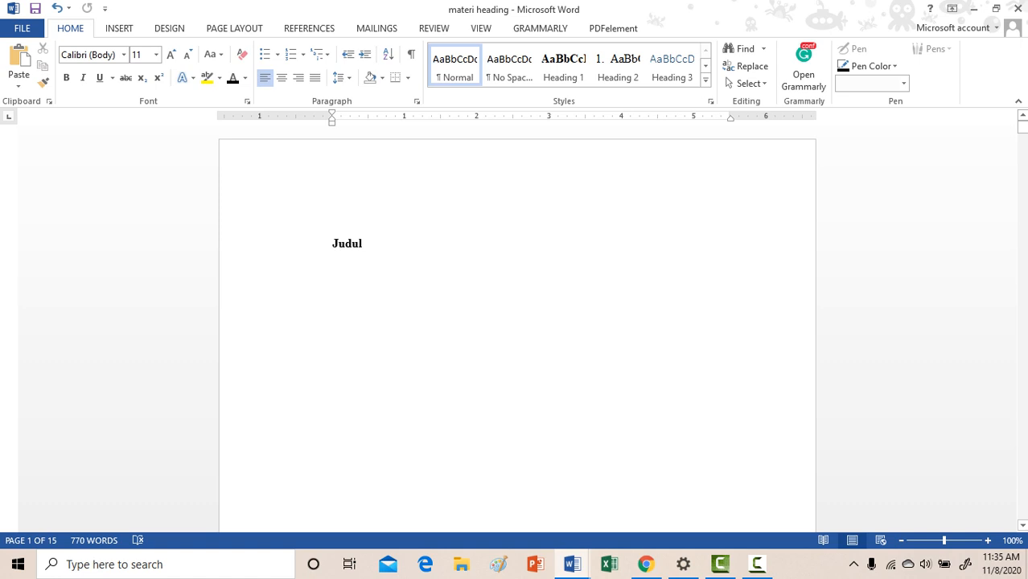
scroll(517, 329, "down", 15)
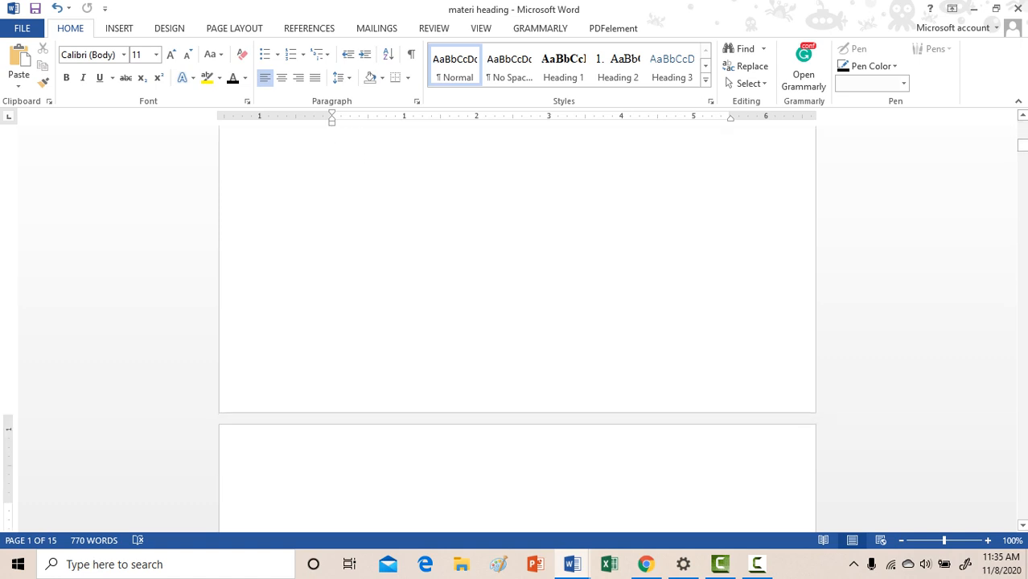
scroll(517, 328, "up", 2)
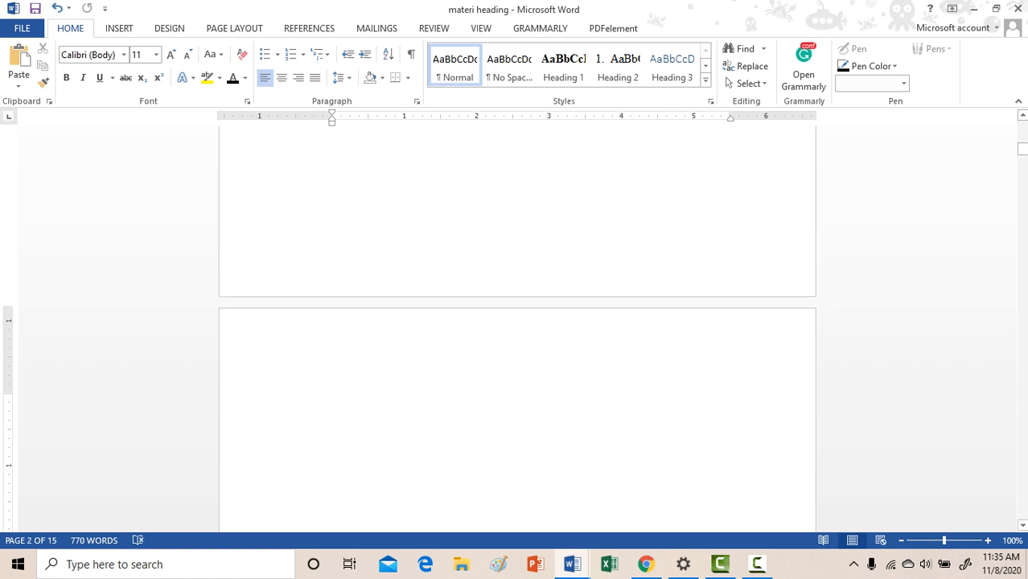
scroll(517, 329, "up", 12)
left_click(532, 276)
scroll(517, 328, "up", 3)
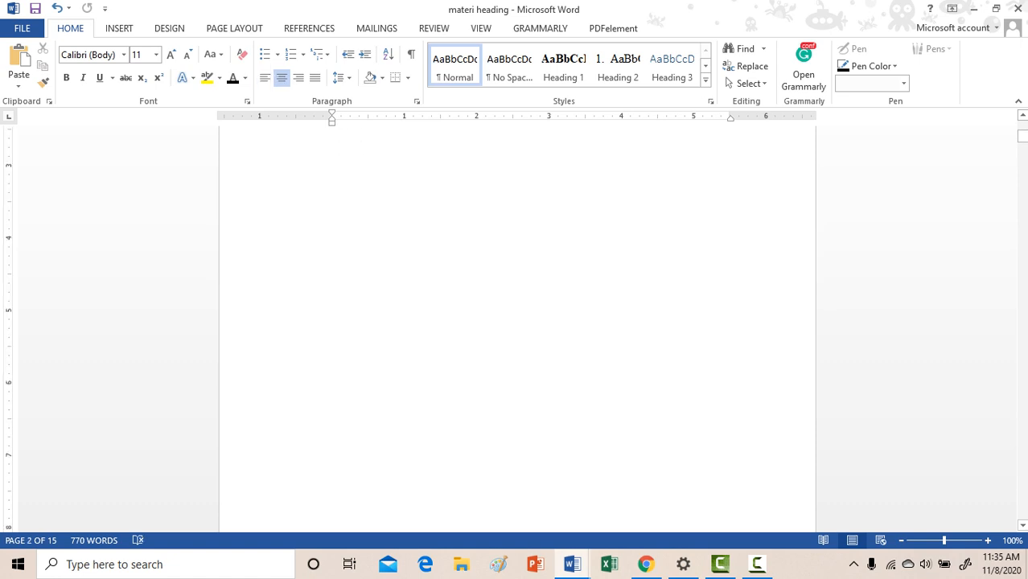
Step: Open the title page header for editing and go to the Section 1 footer
double_click(531, 180)
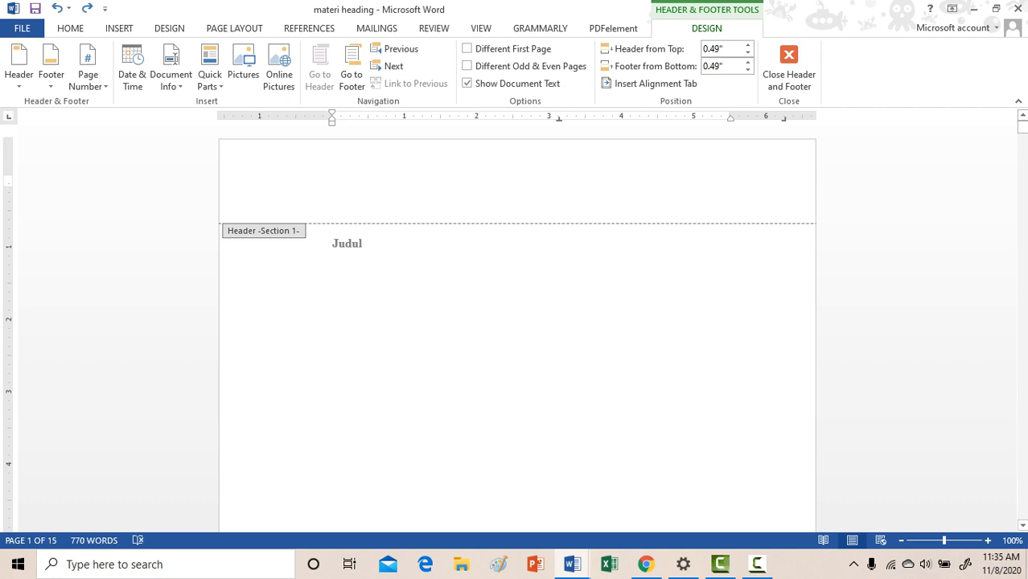
scroll(517, 328, "down", 18)
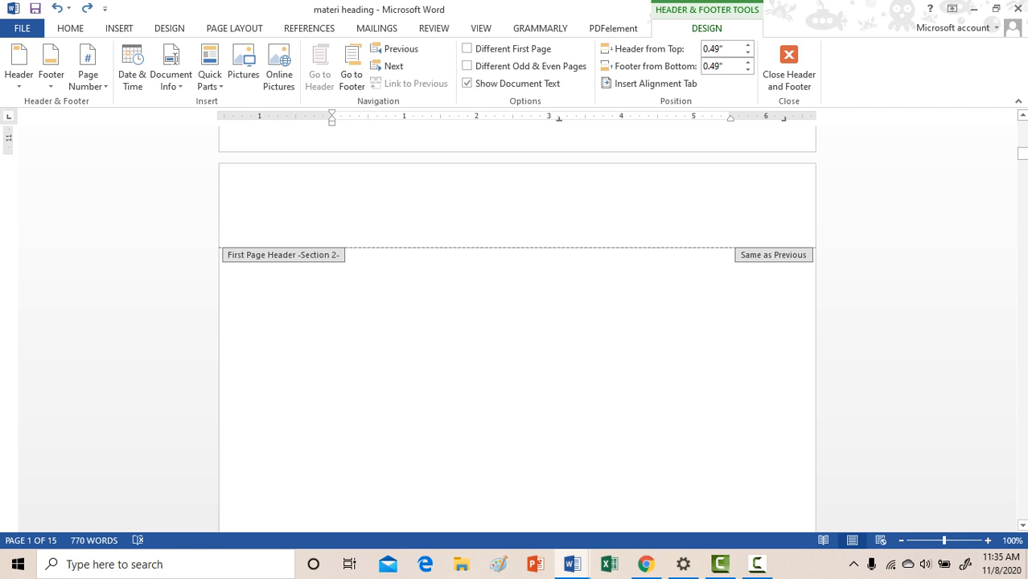
left_click(351, 76)
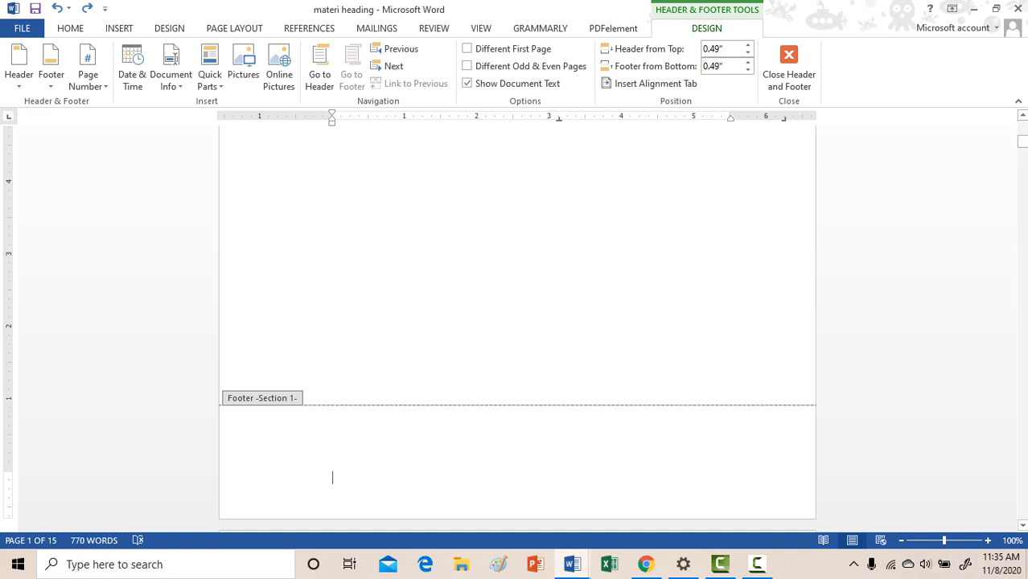
Step: Turn off Different First Page for Section 2 from its first page footer
scroll(517, 322, "down", 4)
scroll(530, 306, "down", 18)
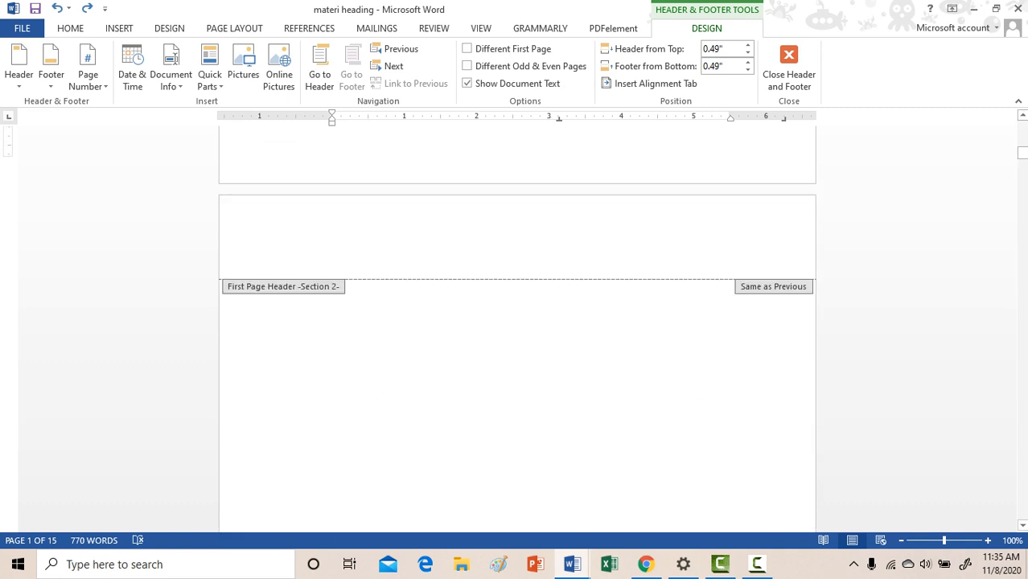
left_click(531, 306)
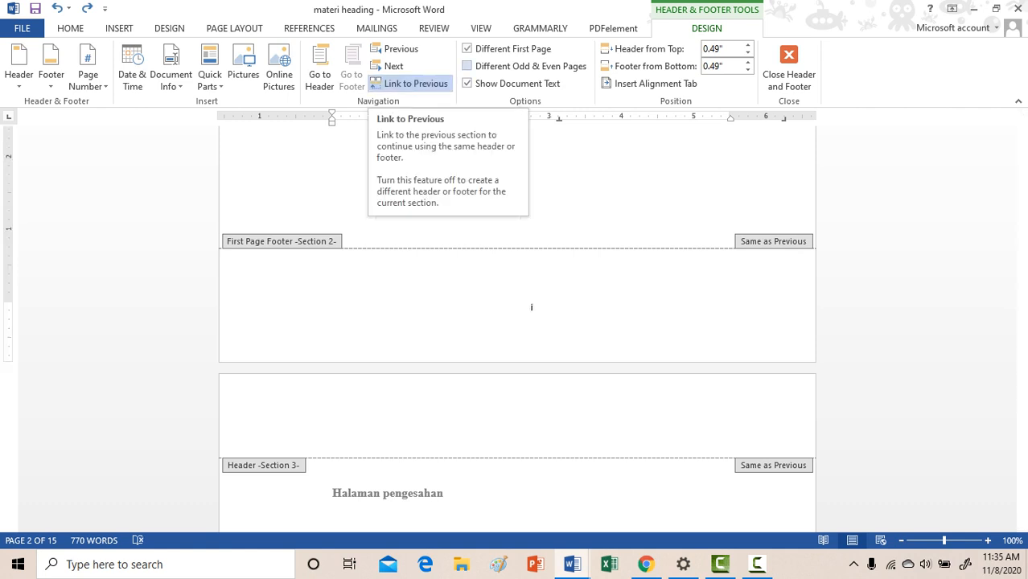
left_click(467, 48)
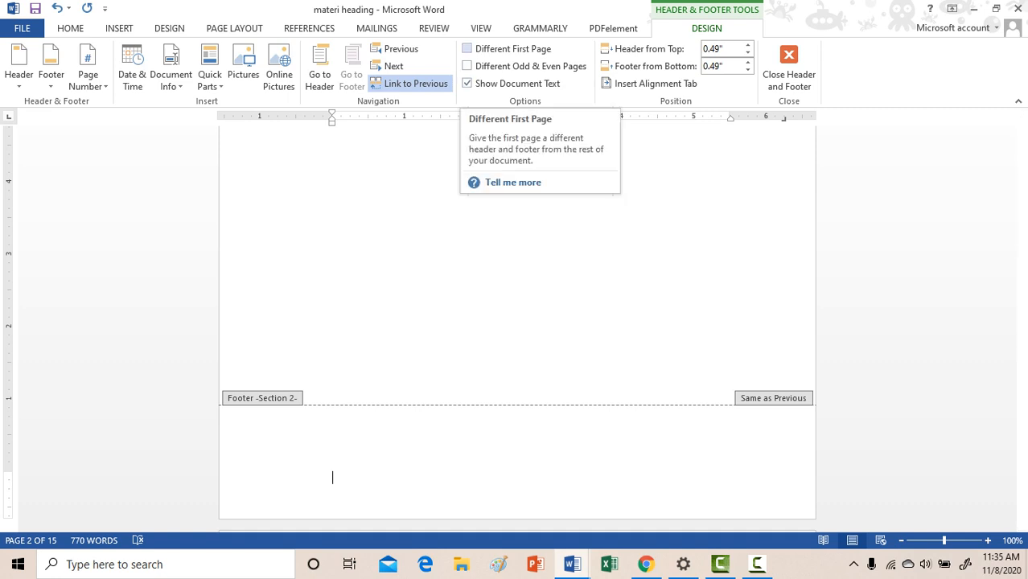
Step: Turn Different First Page back on for Section 2 and review the header and footer areas of Sections 1 and 2
left_click(467, 48)
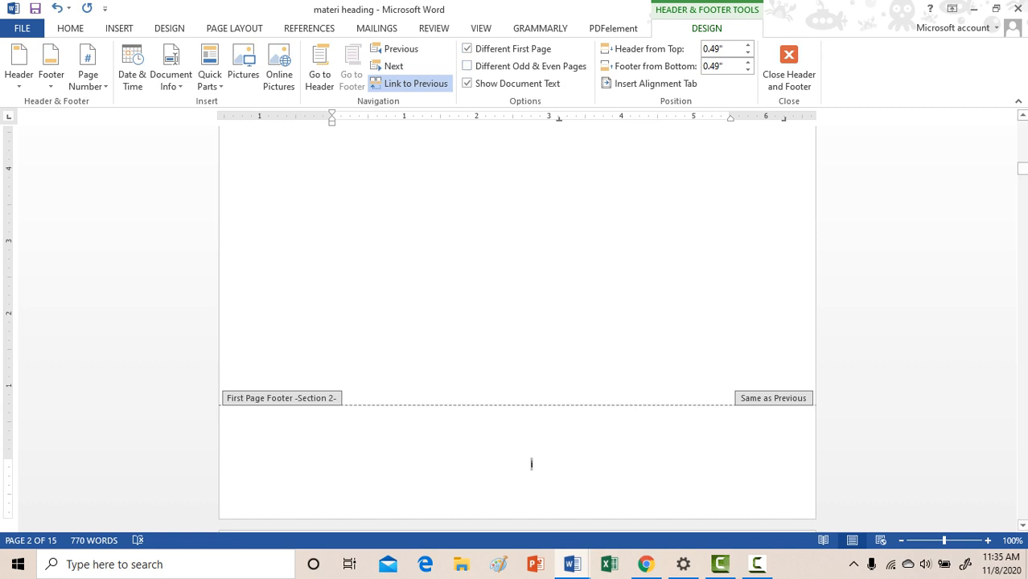
scroll(530, 463, "up", 15)
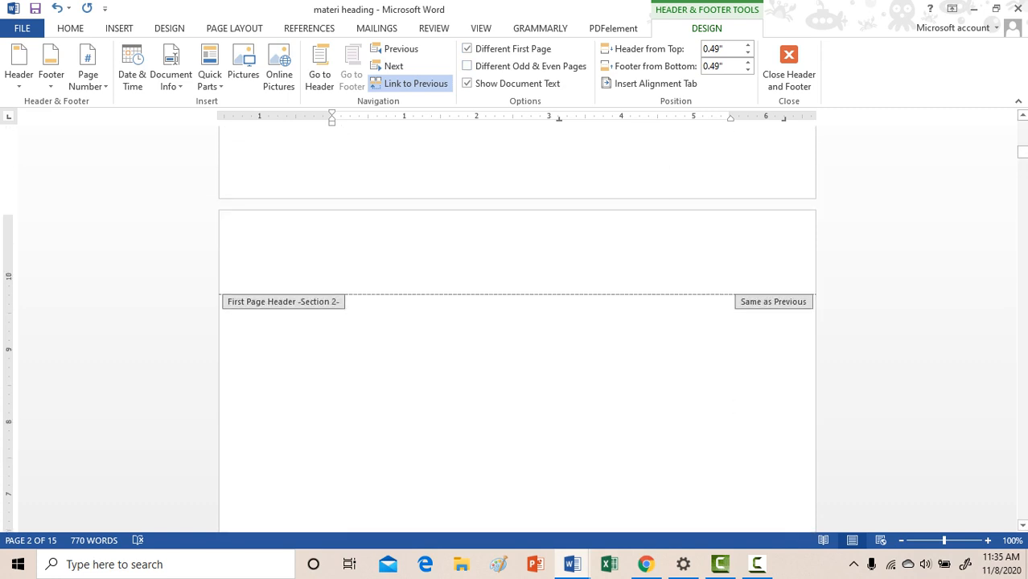
scroll(517, 328, "up", 9)
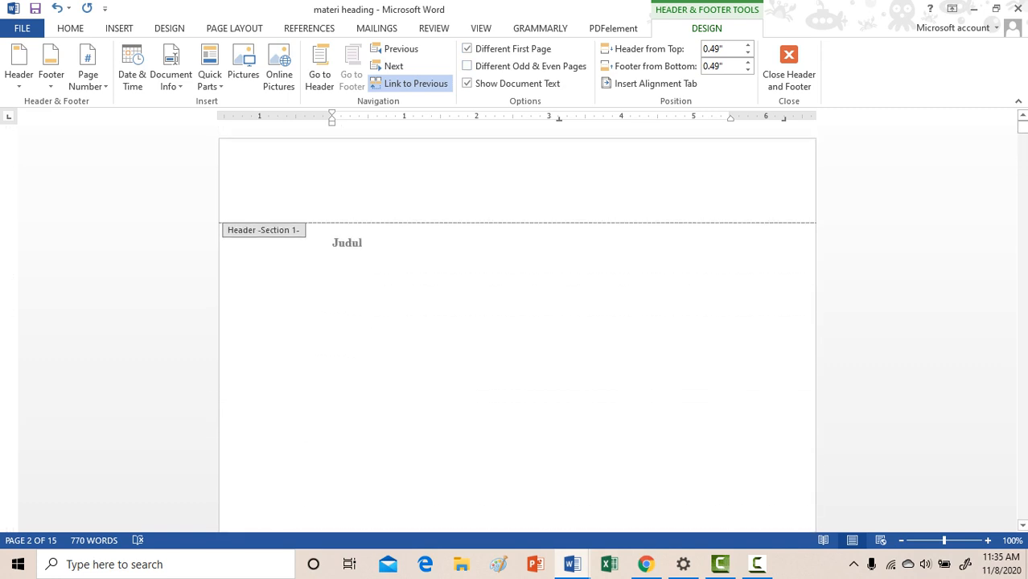
scroll(517, 328, "down", 12)
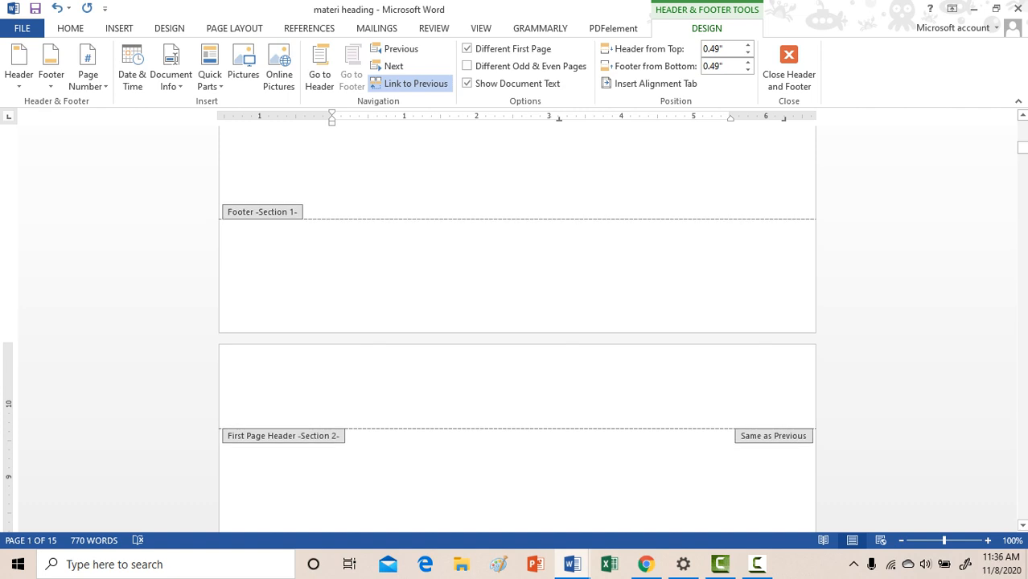
scroll(532, 443, "down", 15)
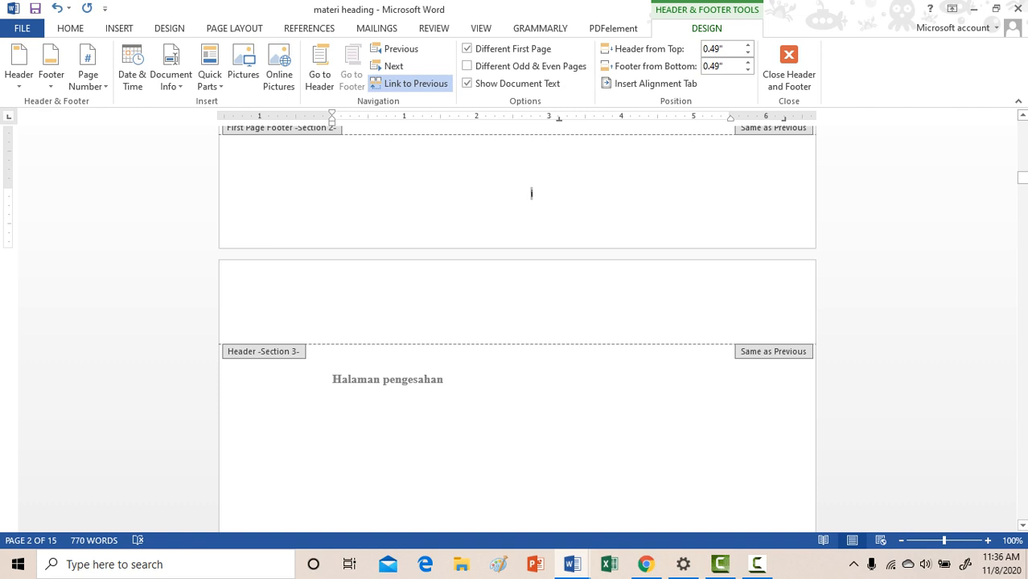
Step: Review the Section 3 and Section 4 headers and footers, and close header and footer editing
scroll(531, 193, "down", 15)
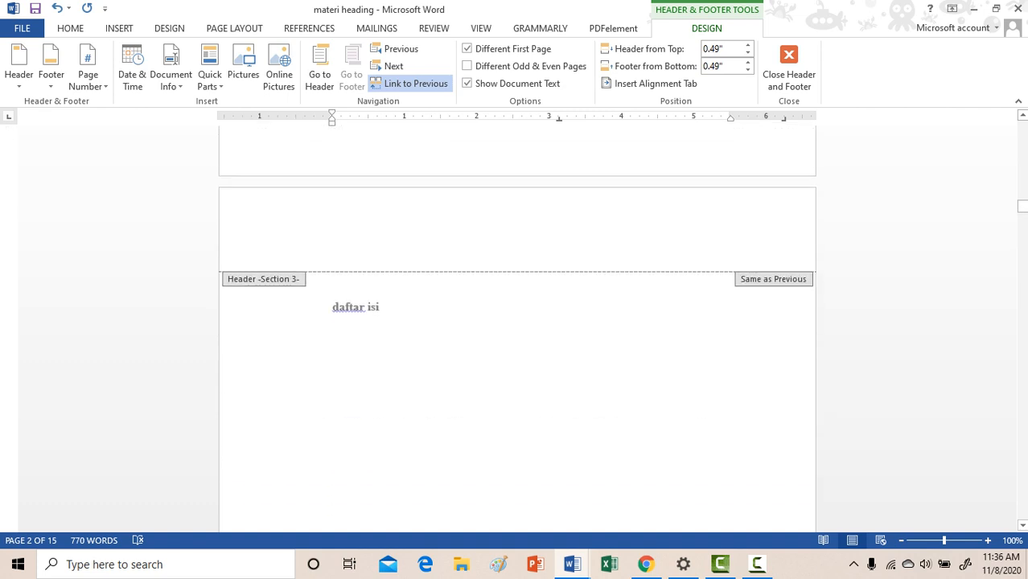
scroll(517, 321, "down", 5)
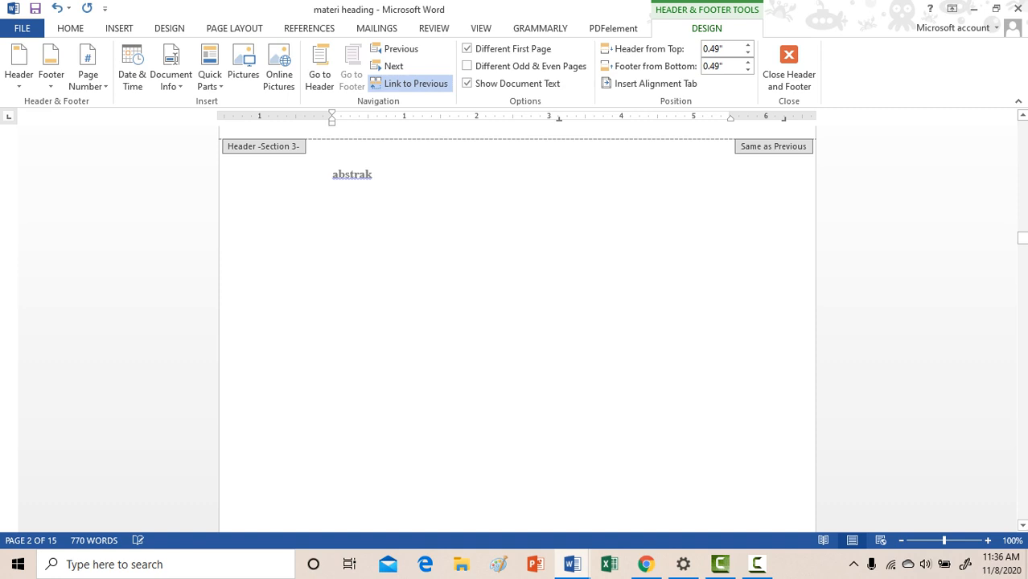
scroll(517, 322, "down", 8)
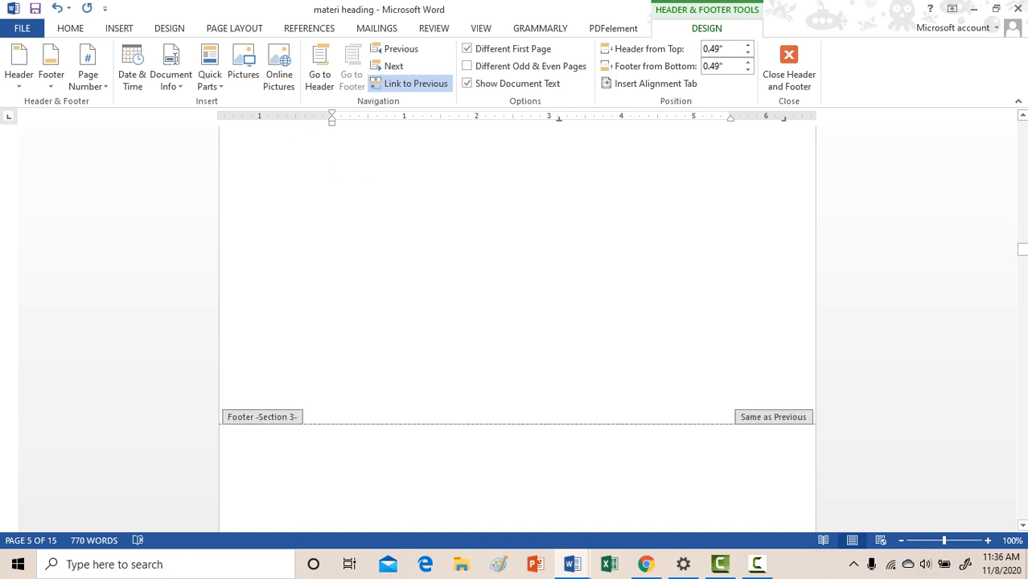
scroll(517, 321, "down", 12)
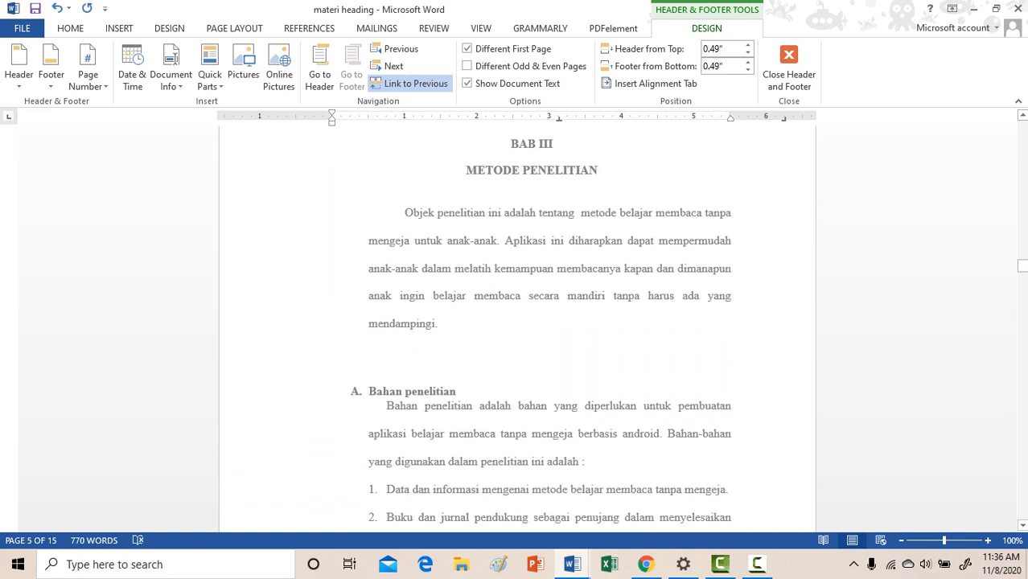
scroll(517, 322, "up", 8)
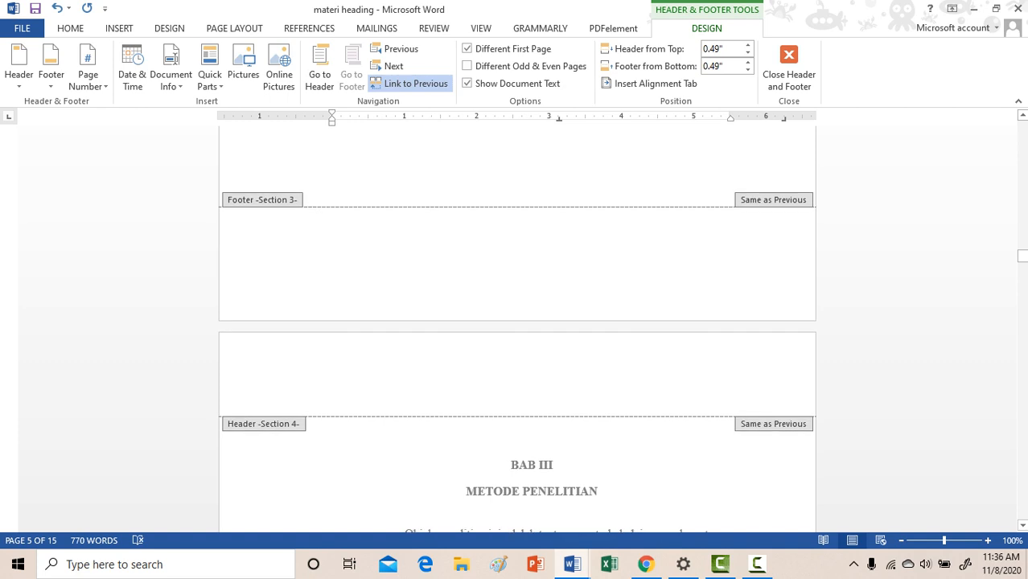
scroll(517, 322, "up", 18)
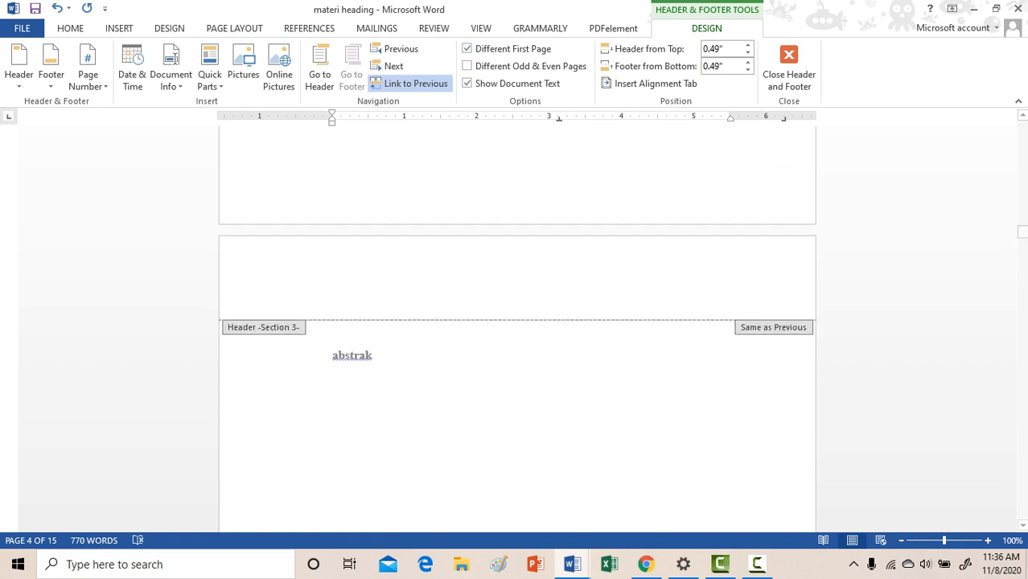
scroll(517, 321, "down", 3)
scroll(517, 322, "down", 3)
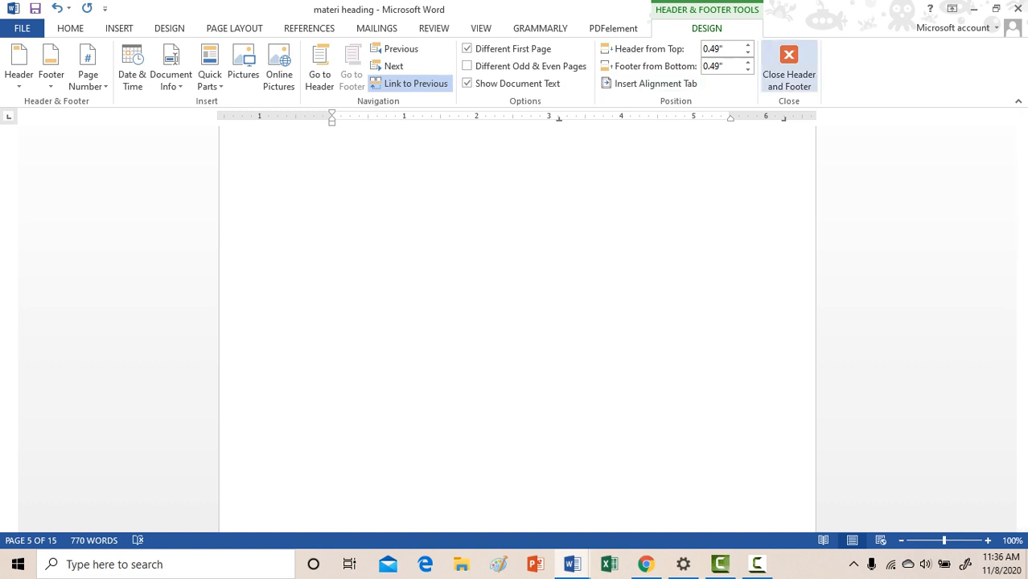
left_click(788, 71)
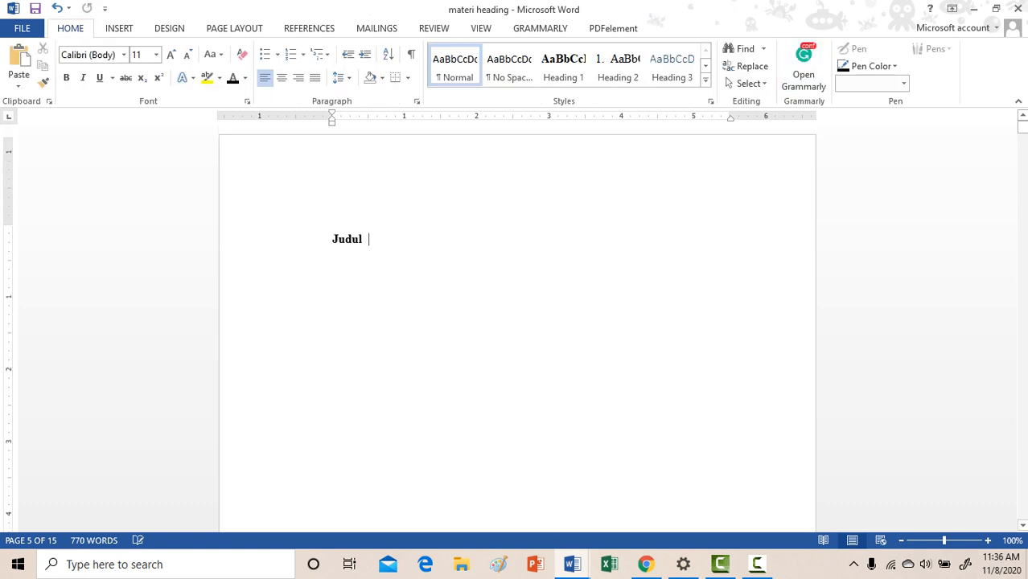
Step: Examine the page numbers from the title page through the Halaman pengesahan and daftar isi pages
scroll(517, 321, "down", 15)
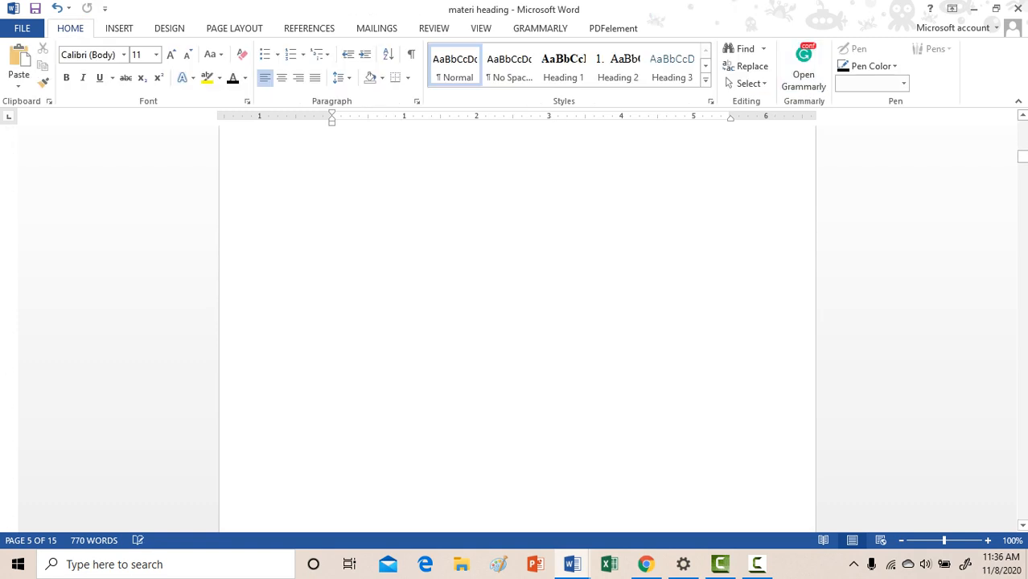
scroll(517, 322, "down", 10)
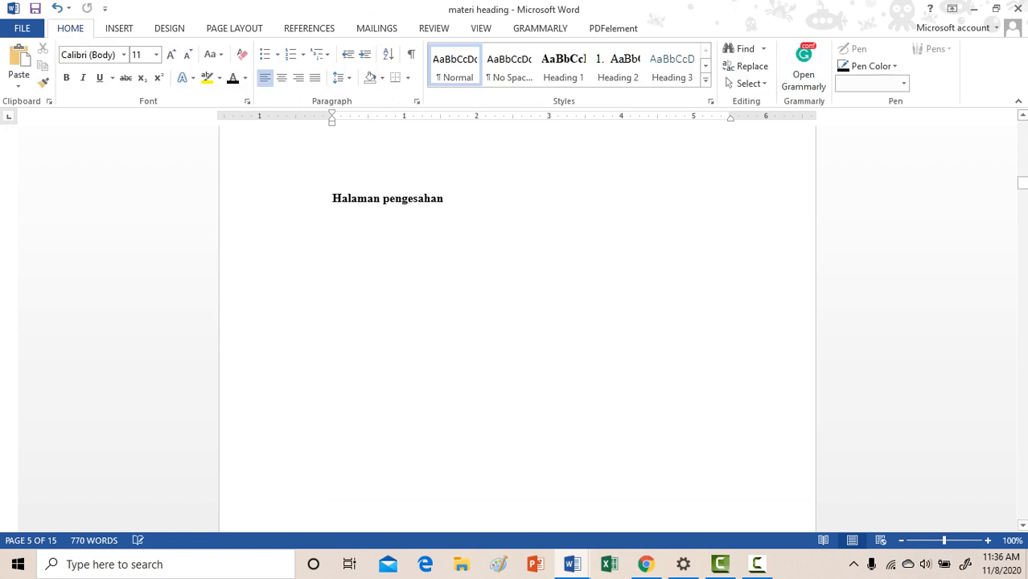
scroll(517, 321, "up", 15)
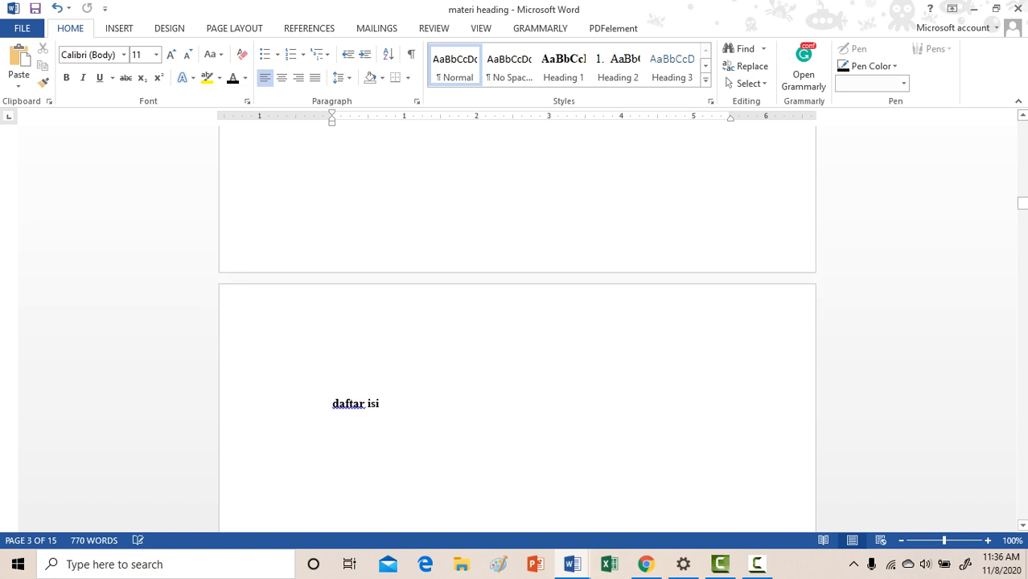
scroll(517, 322, "down", 6)
scroll(517, 321, "up", 3)
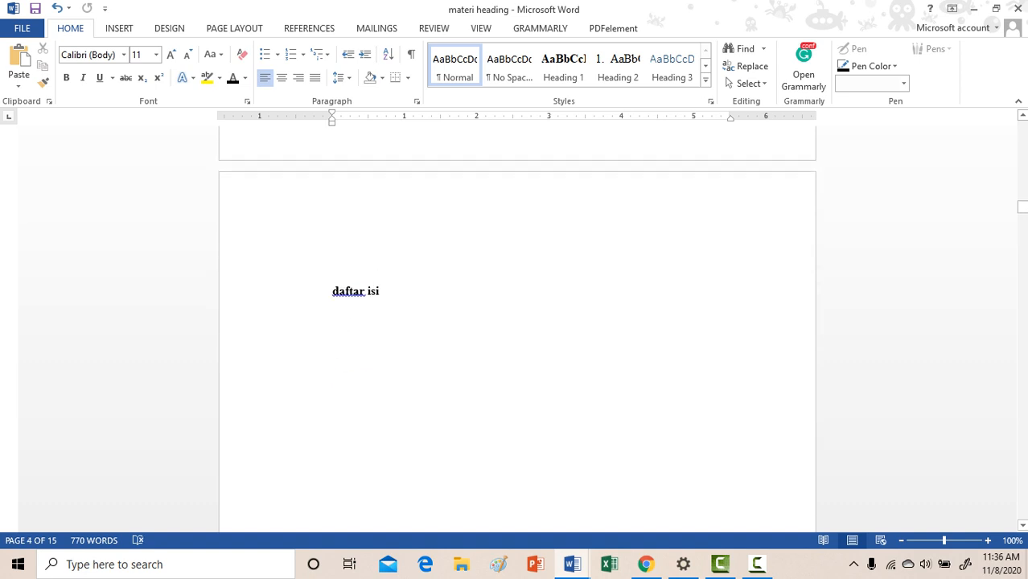
scroll(517, 321, "down", 10)
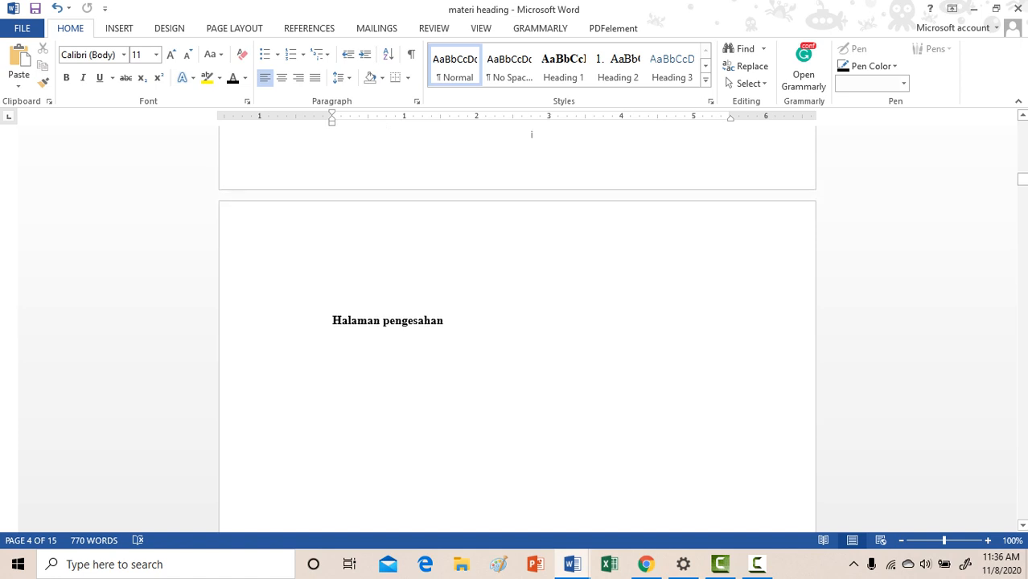
scroll(517, 322, "up", 3)
scroll(531, 266, "down", 13)
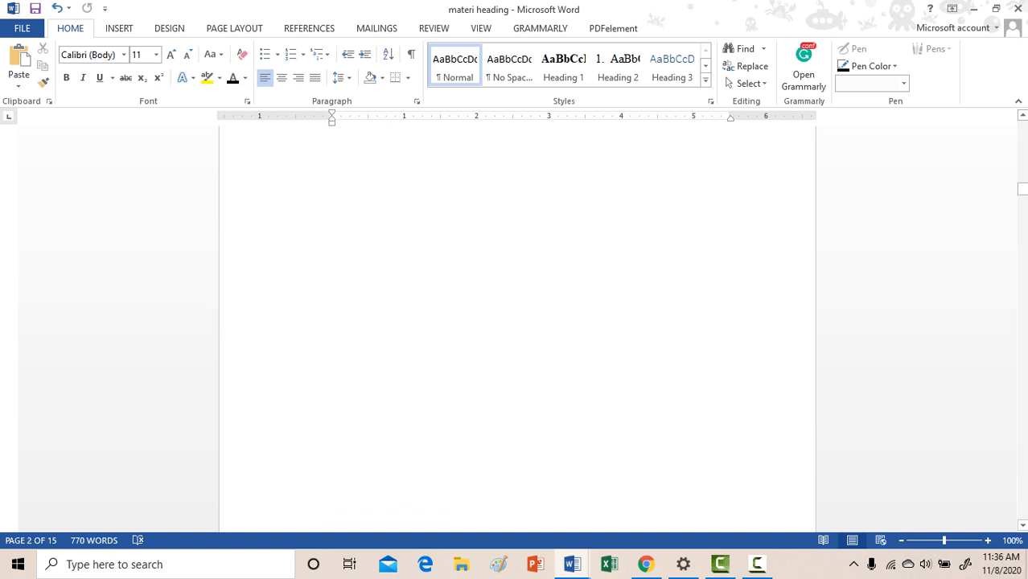
scroll(517, 322, "down", 6)
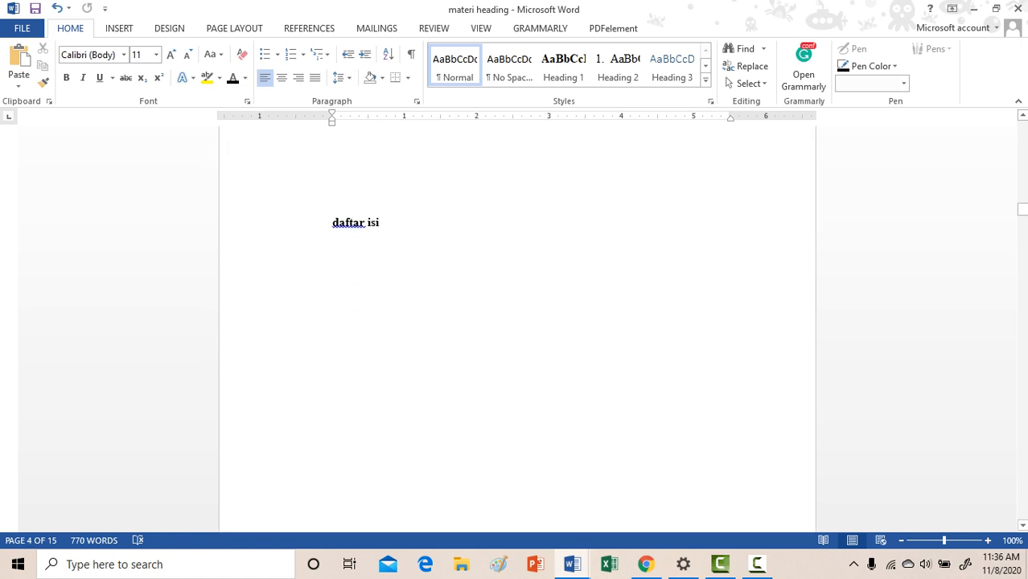
left_click(477, 237)
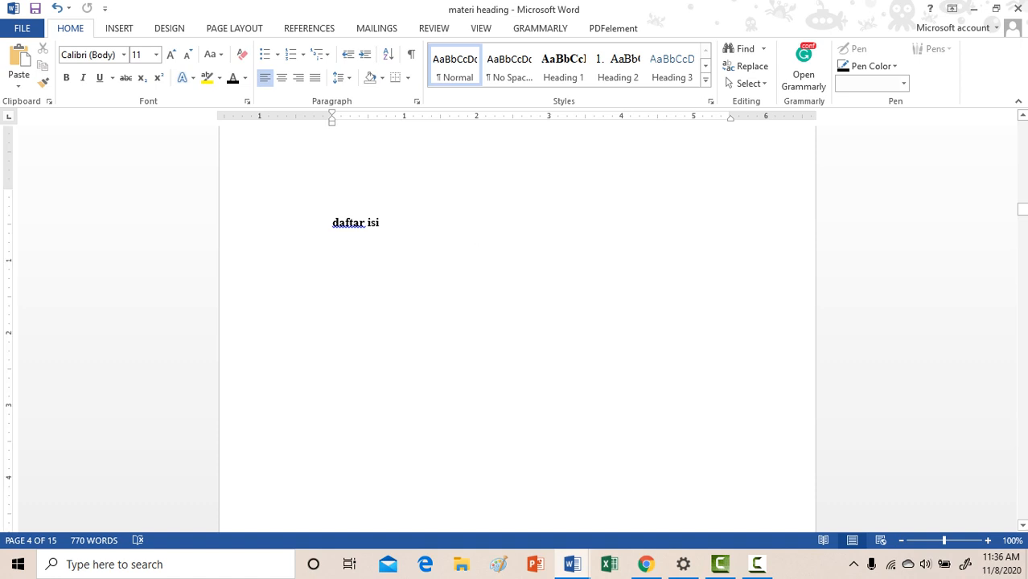
scroll(477, 416, "up", 8)
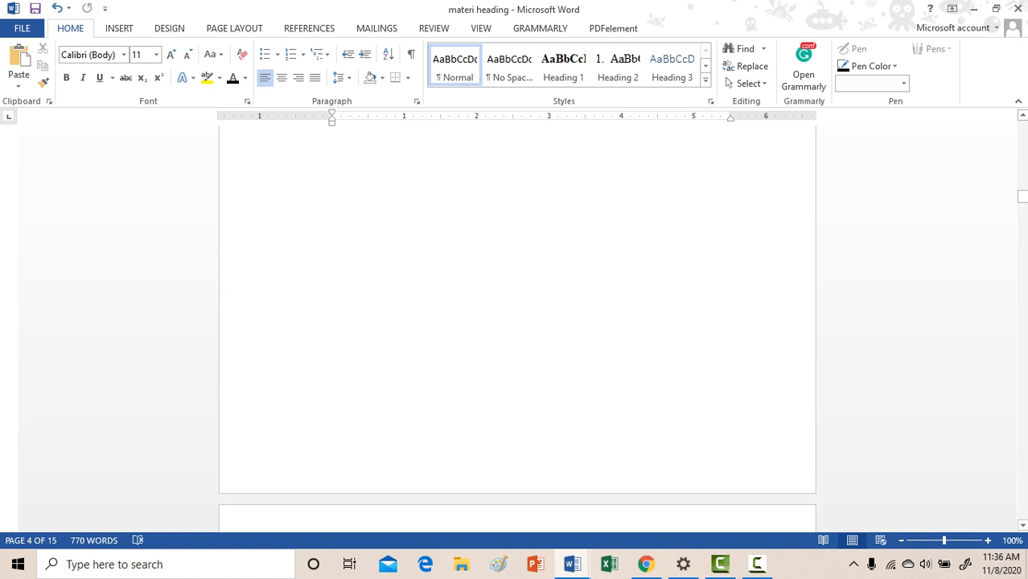
Step: Delete the blank page after the title page, working from the end of the Judul line
left_click_drag(1022, 195, 1021, 127)
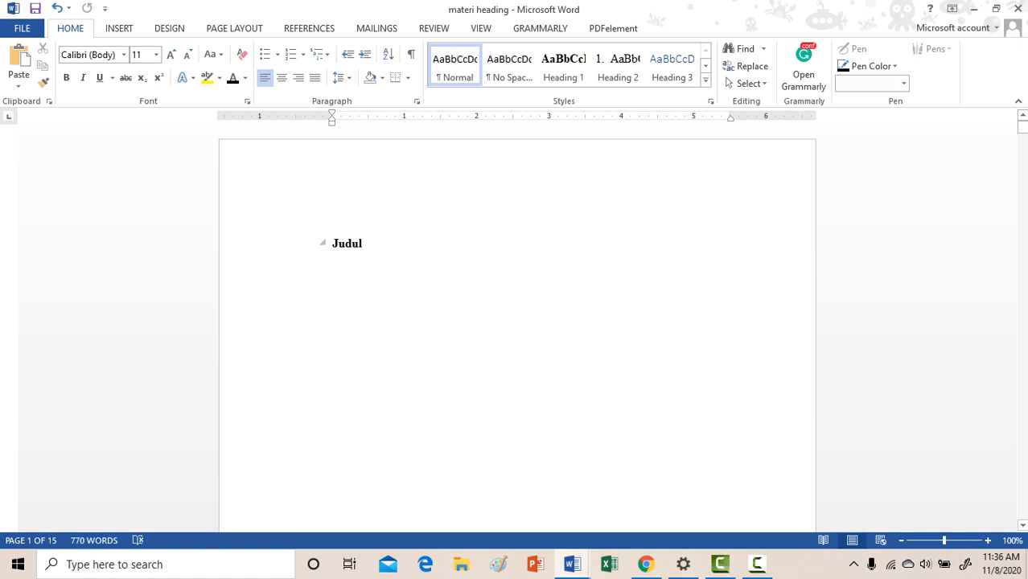
left_click_drag(332, 243, 368, 243)
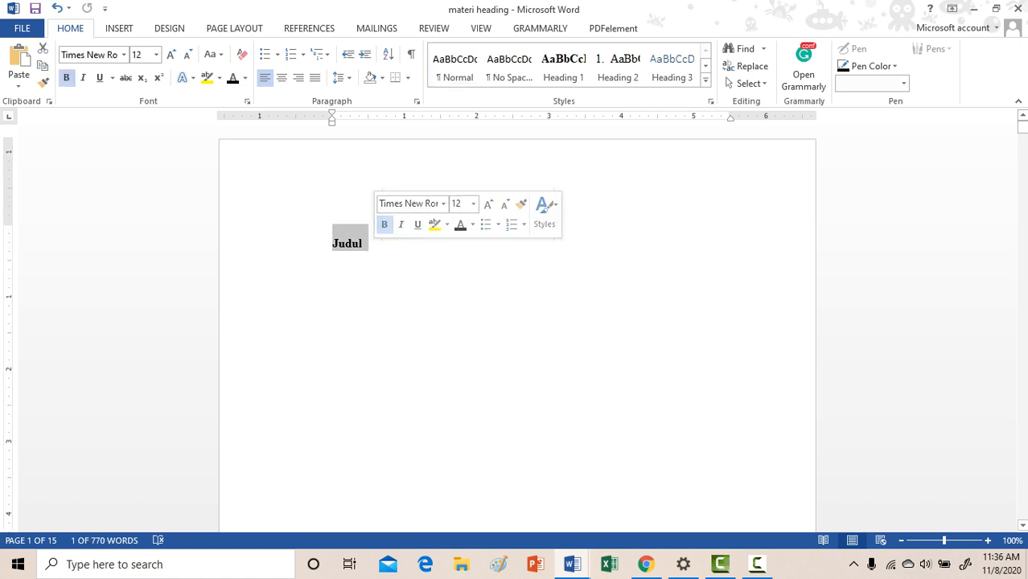
scroll(373, 235, "down", 6)
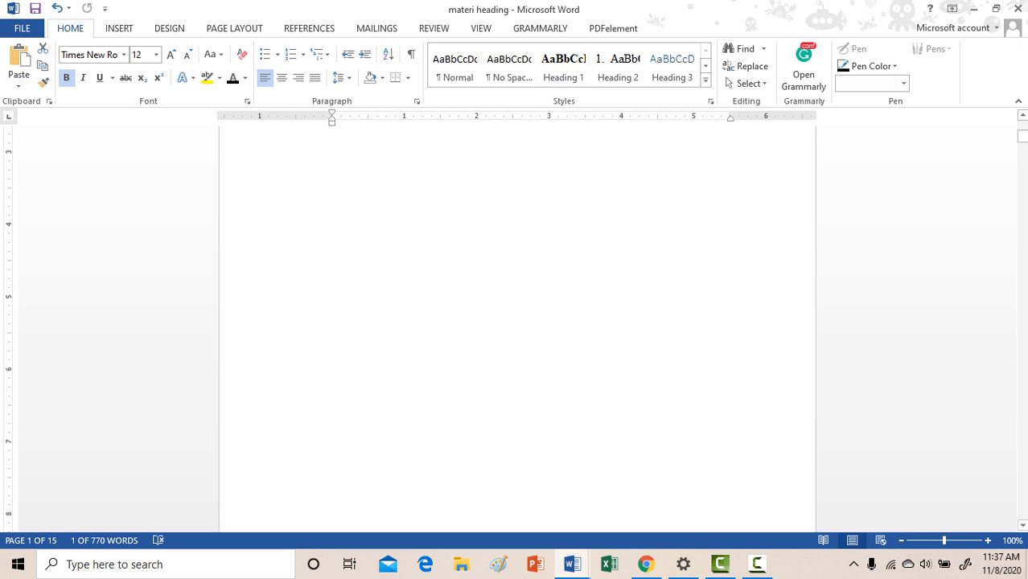
scroll(517, 321, "down", 10)
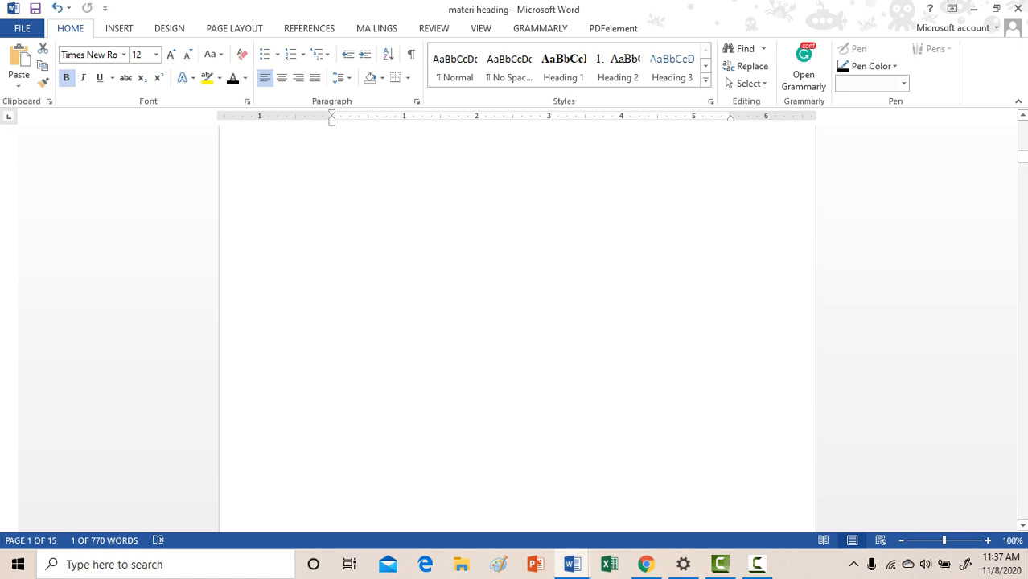
scroll(517, 328, "up", 10)
left_click(369, 148)
scroll(369, 148, "up", 1)
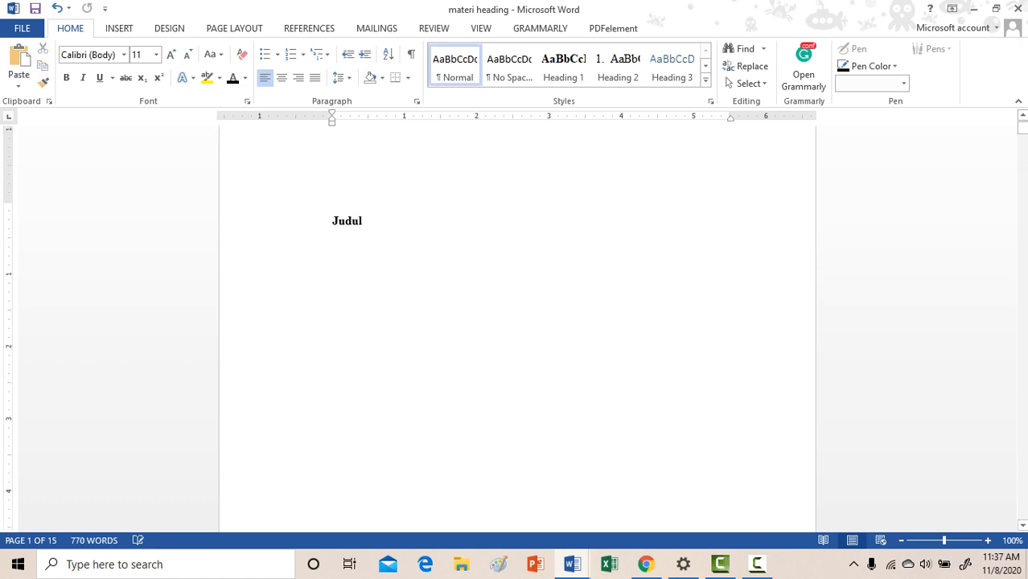
scroll(517, 328, "down", 12)
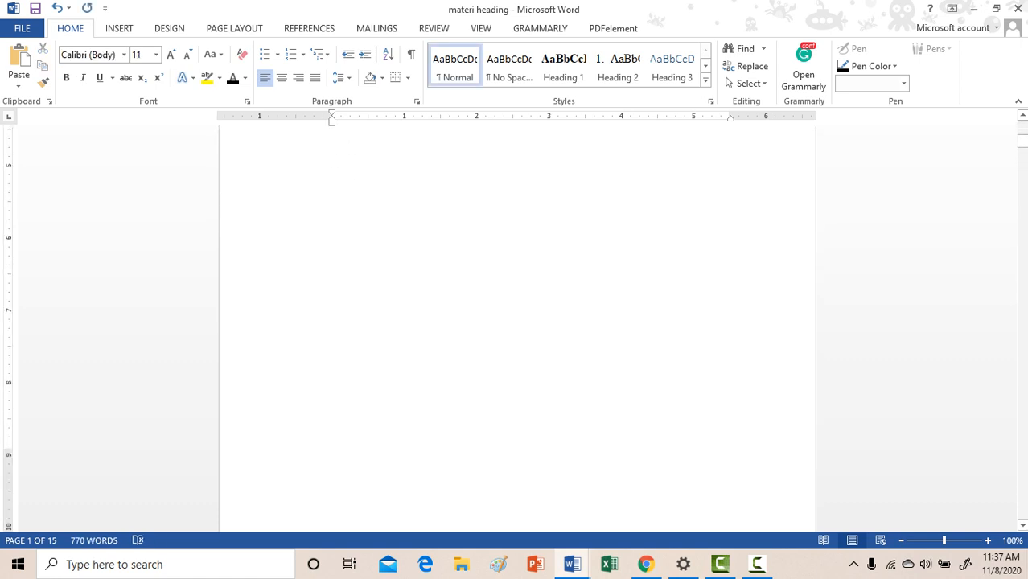
Step: Examine the page numbers on the front matter pages and on the BAB III chapter page
scroll(517, 329, "down", 12)
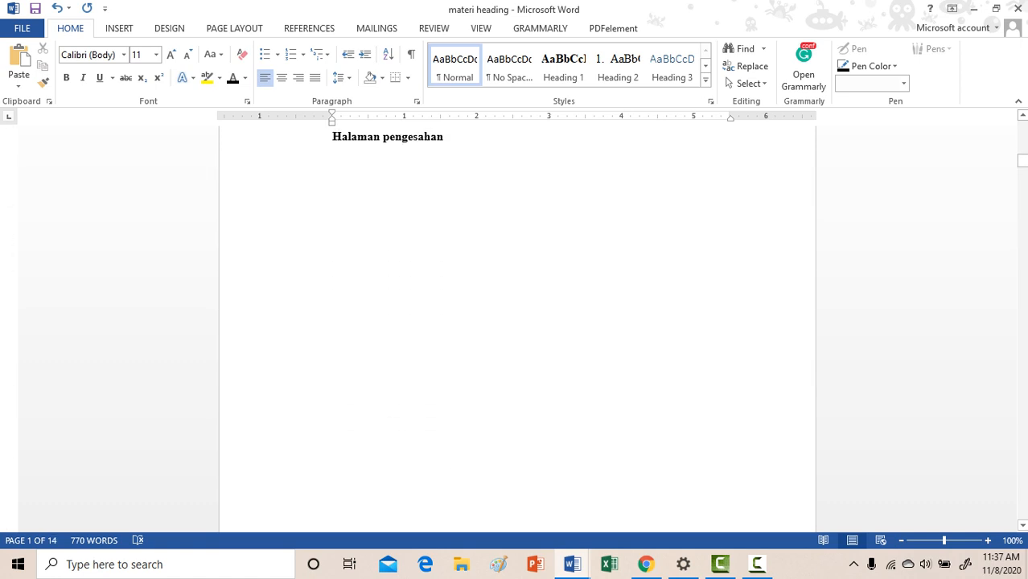
scroll(517, 328, "down", 12)
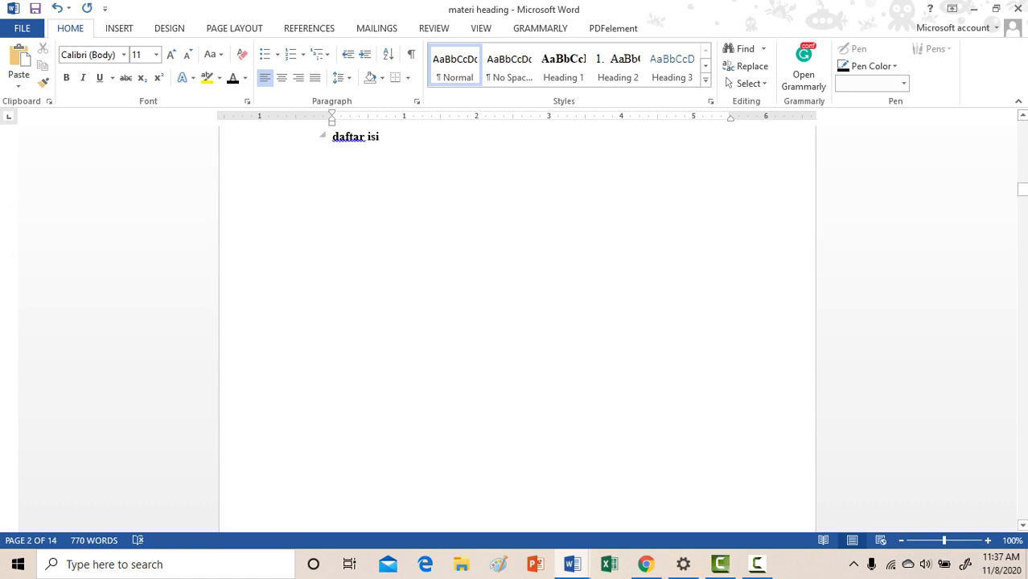
scroll(517, 328, "down", 10)
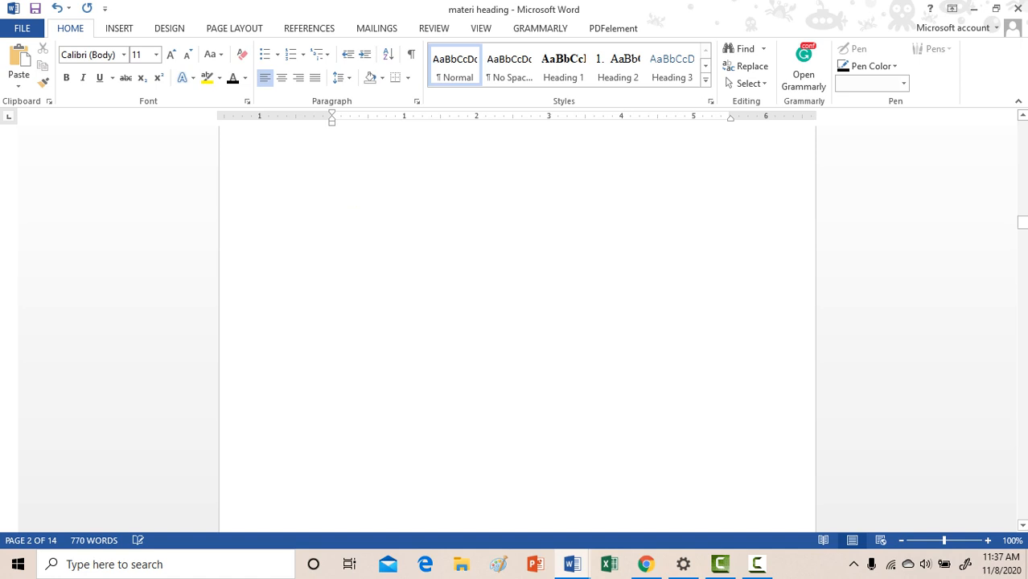
scroll(517, 328, "down", 1)
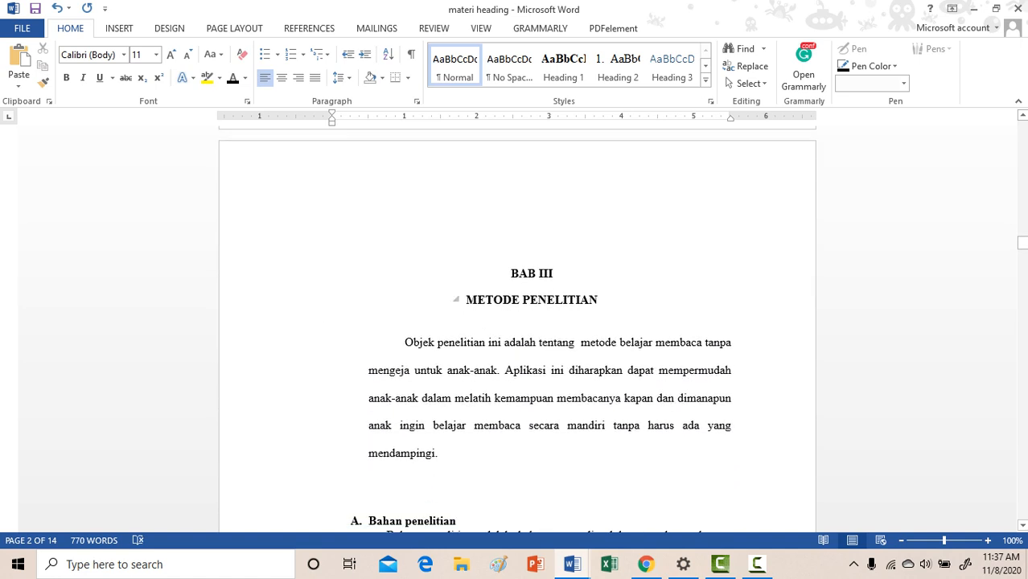
scroll(517, 328, "down", 5)
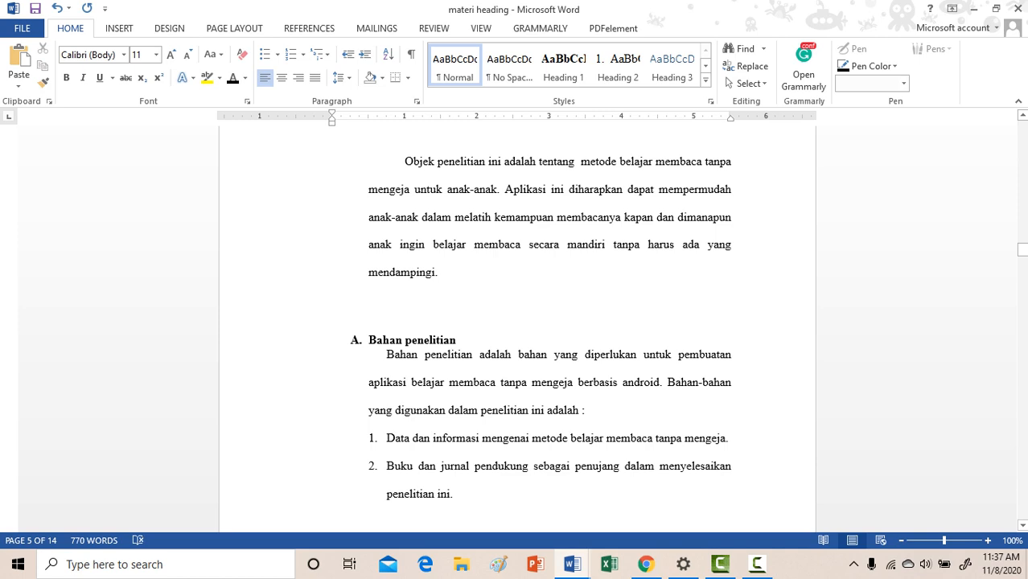
scroll(517, 328, "down", 11)
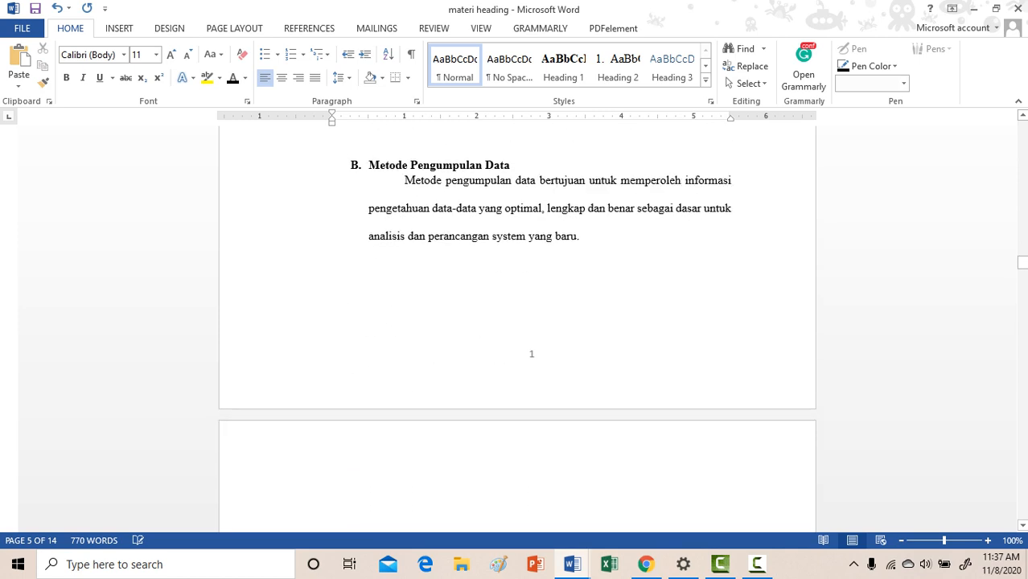
scroll(517, 328, "up", 5)
scroll(540, 332, "up", 1)
scroll(541, 332, "down", 2)
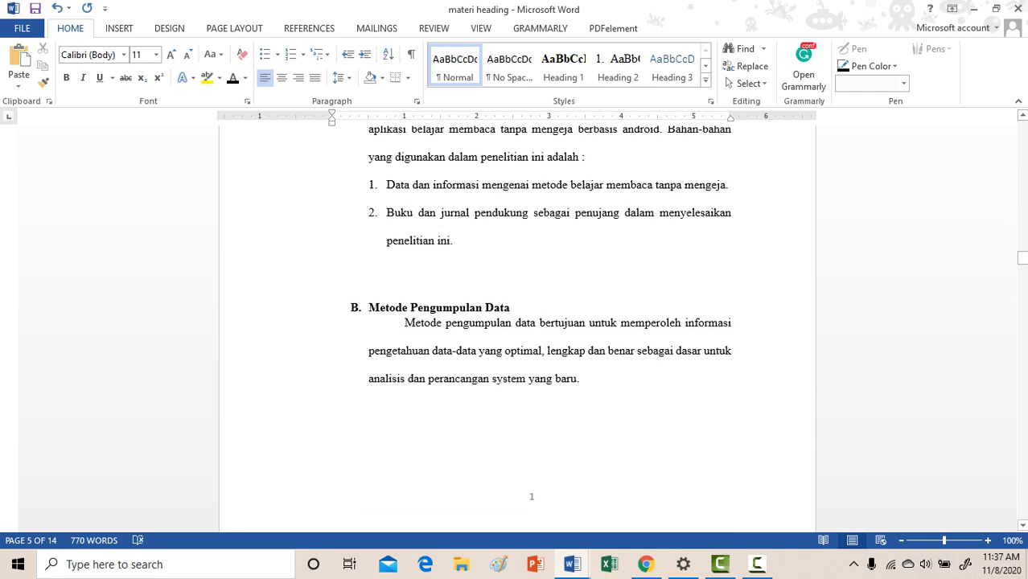
Step: With the Judul title on the first page selected, open the Heading 1 style for modification and set its font size to 12
scroll(517, 328, "down", 3)
scroll(517, 328, "up", 11)
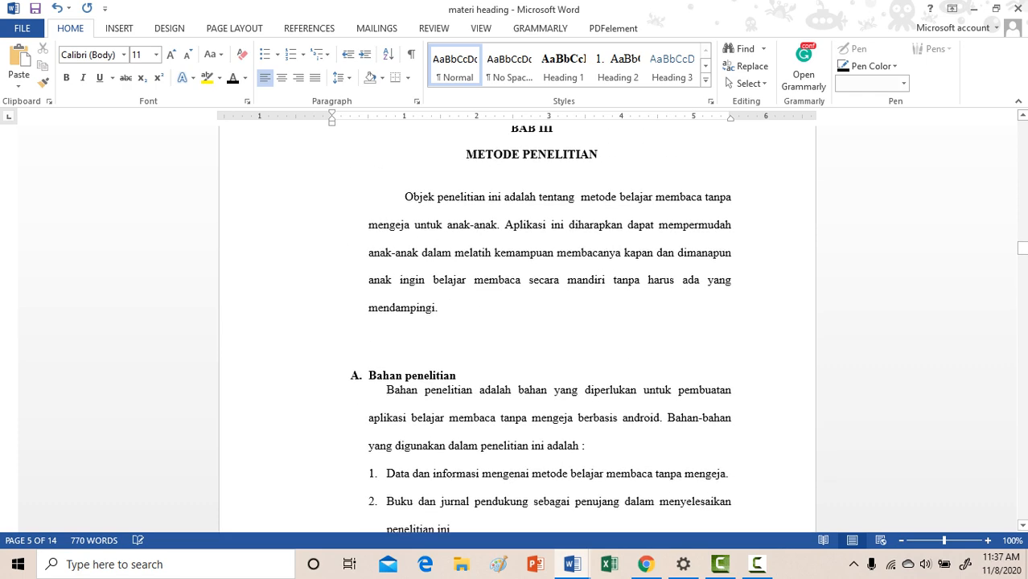
left_click_drag(1021, 247, 1021, 127)
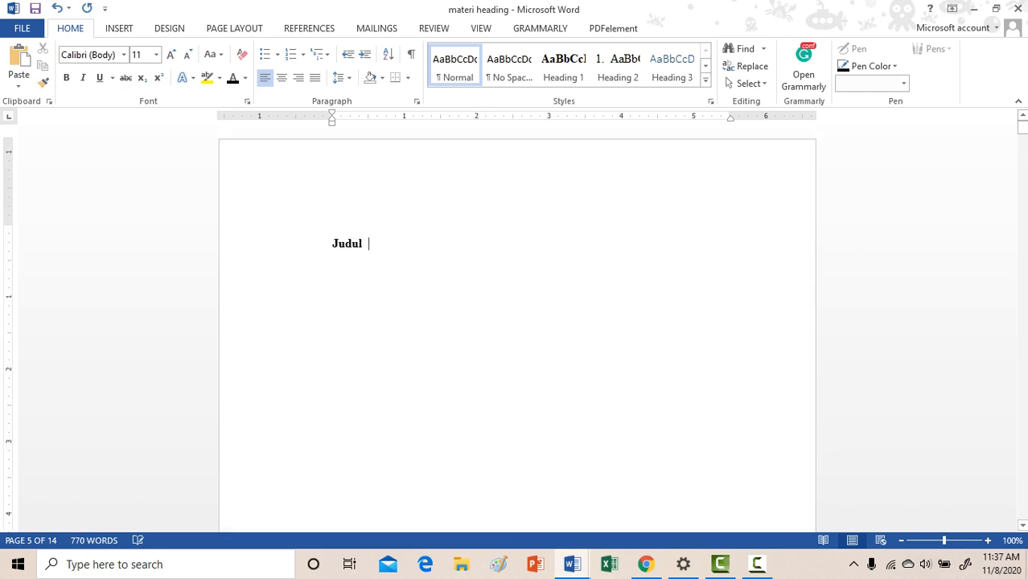
key("shift+Home")
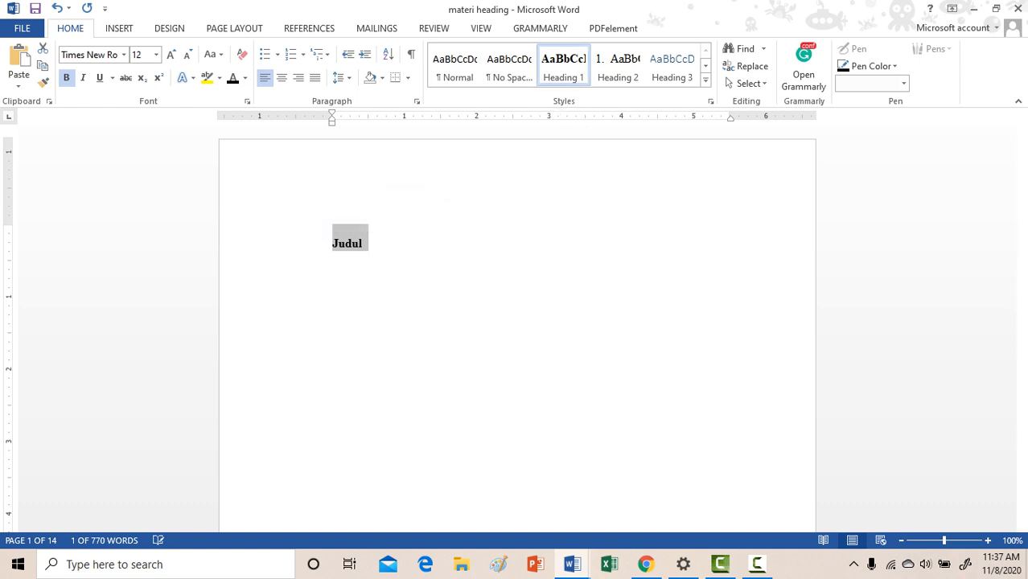
right_click(572, 70)
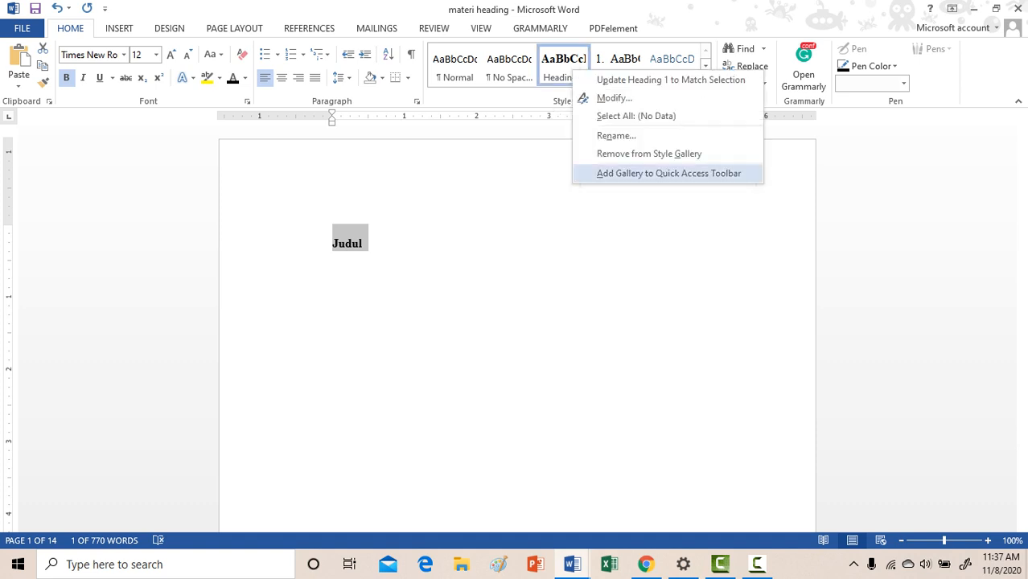
left_click(613, 97)
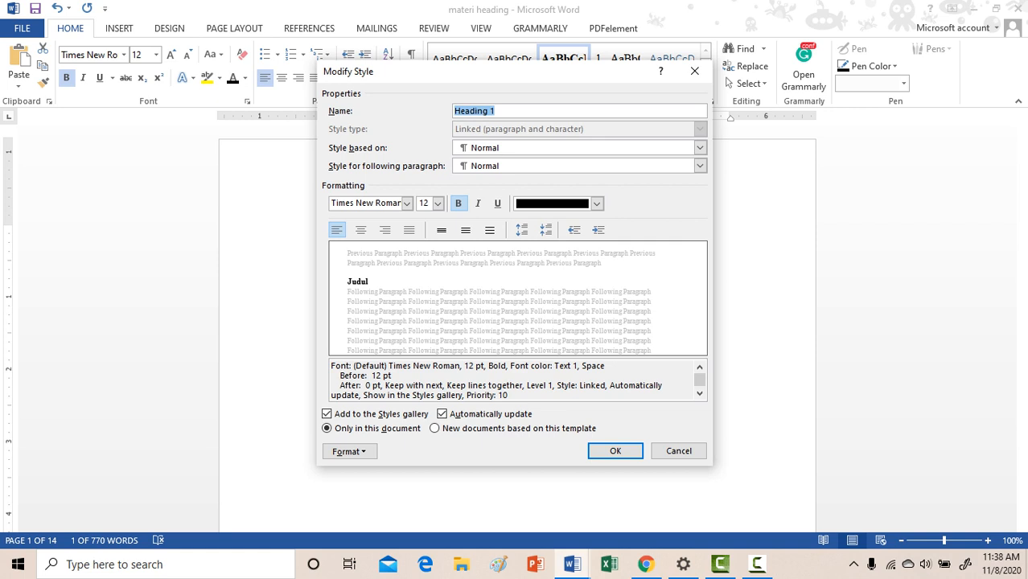
left_click(406, 202)
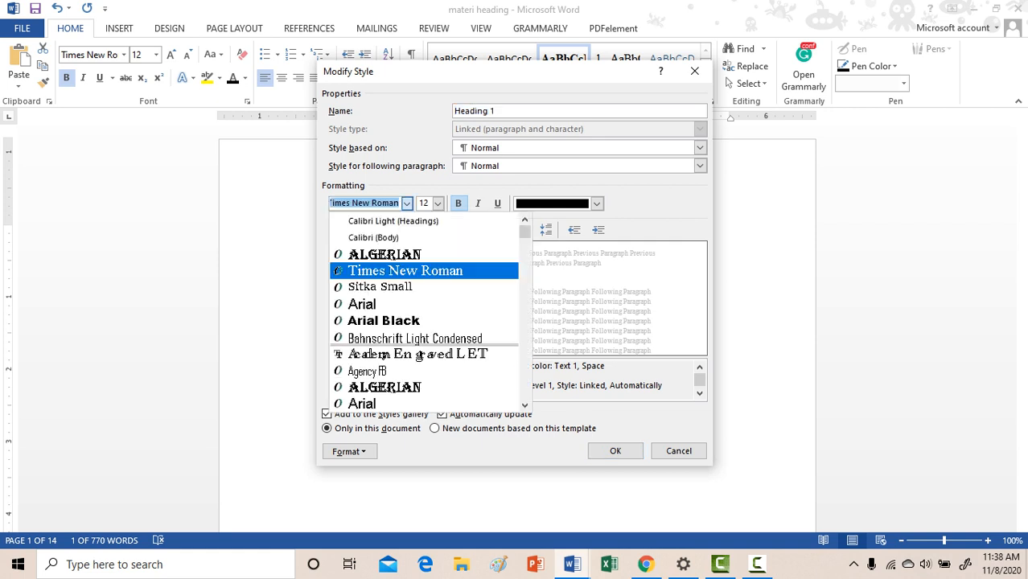
key("Escape")
left_click(437, 203)
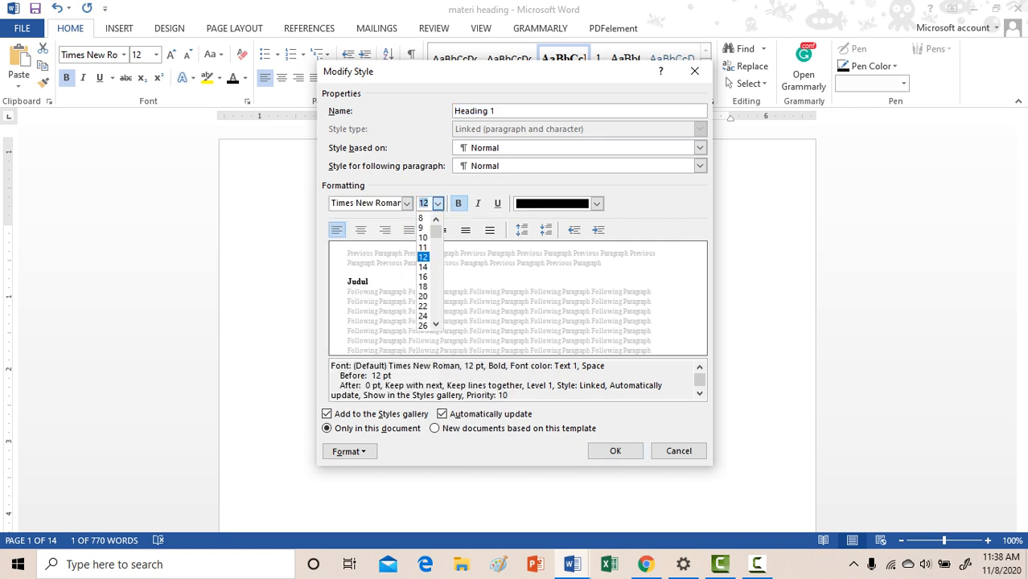
left_click(423, 256)
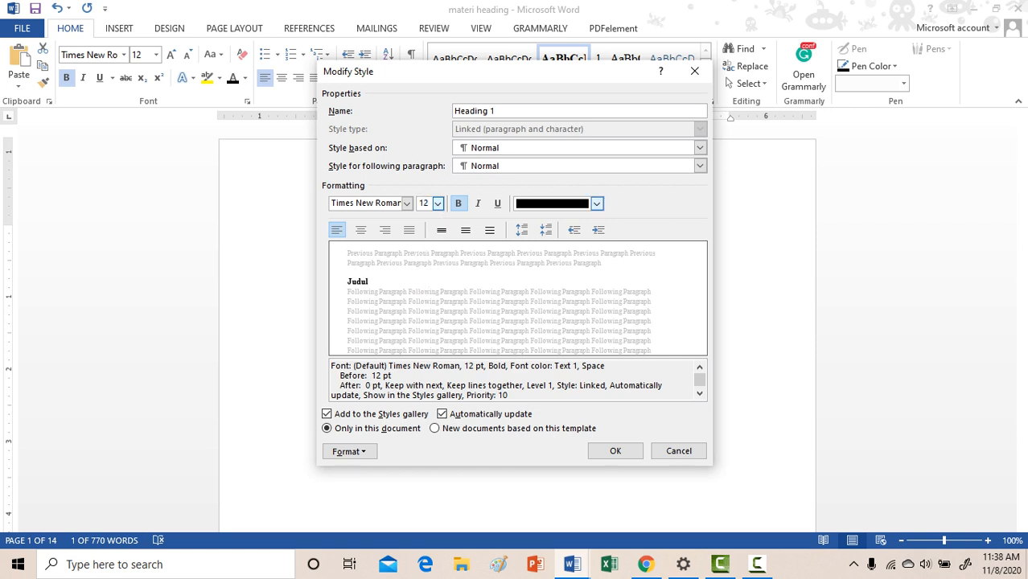
Step: Set the Heading 1 font colour to Automatic, leave Automatically update enabled, and save the style changes
left_click(597, 203)
left_click(563, 222)
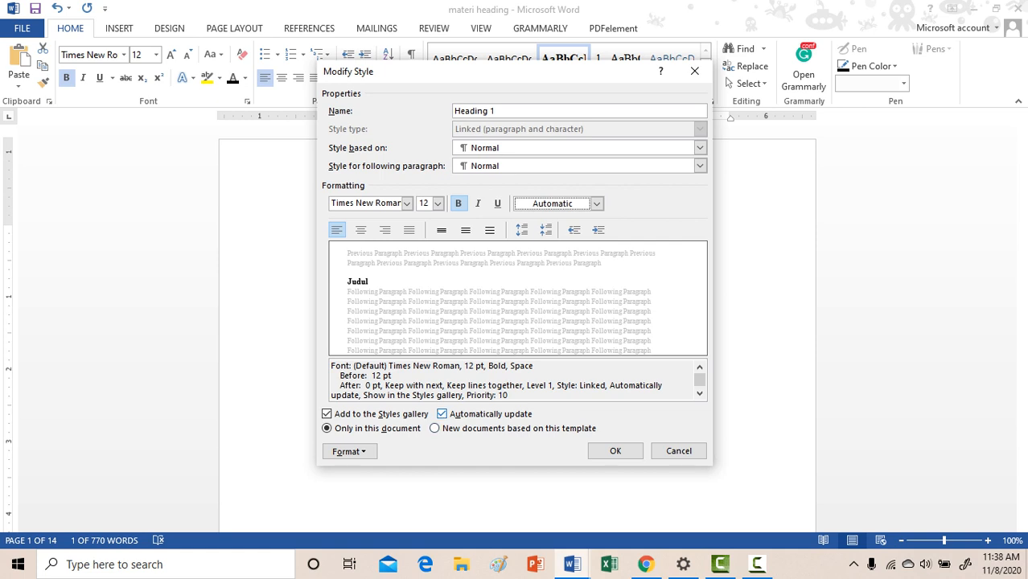
left_click(441, 414)
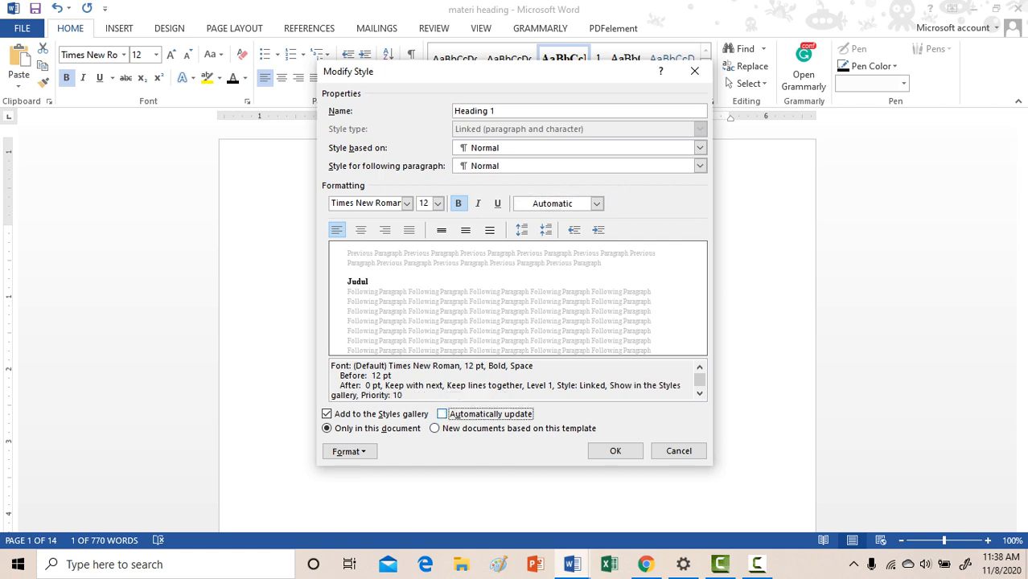
left_click(442, 413)
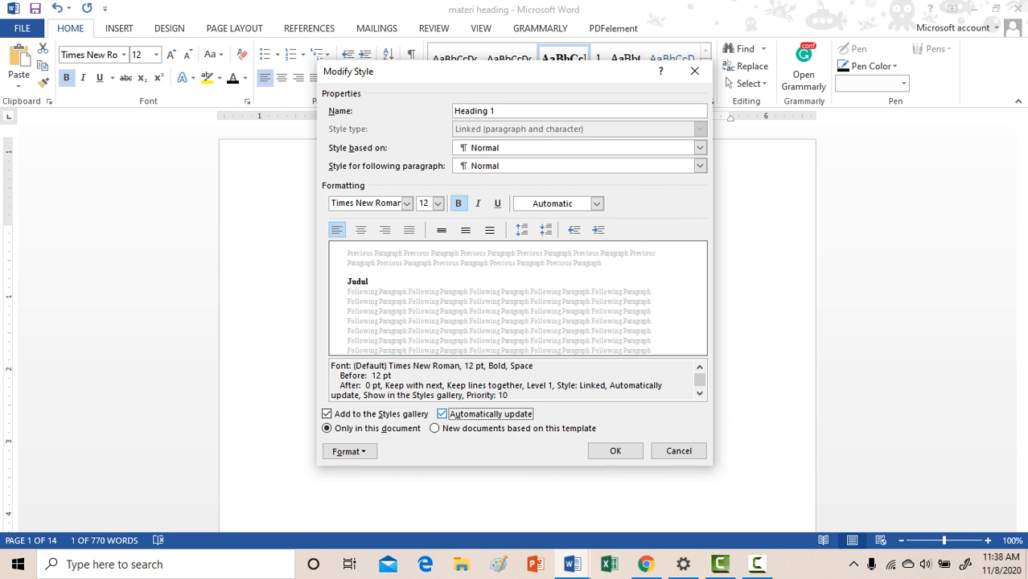
left_click(615, 450)
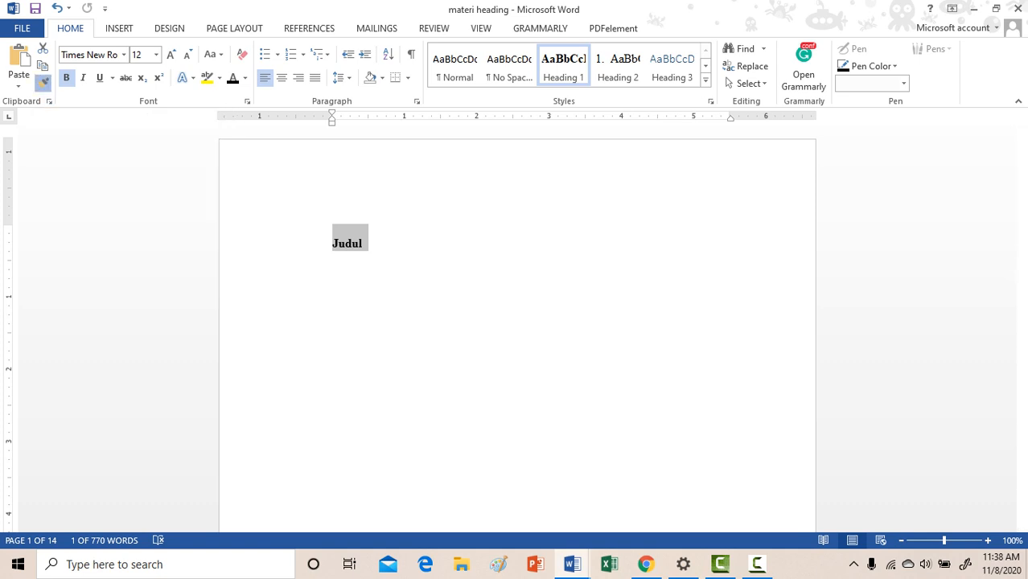
Step: Copy the Judul title's formatting onto the Halaman pengesahan title with Format Painter
left_click(43, 82)
scroll(517, 322, "down", 9)
scroll(530, 349, "down", 8)
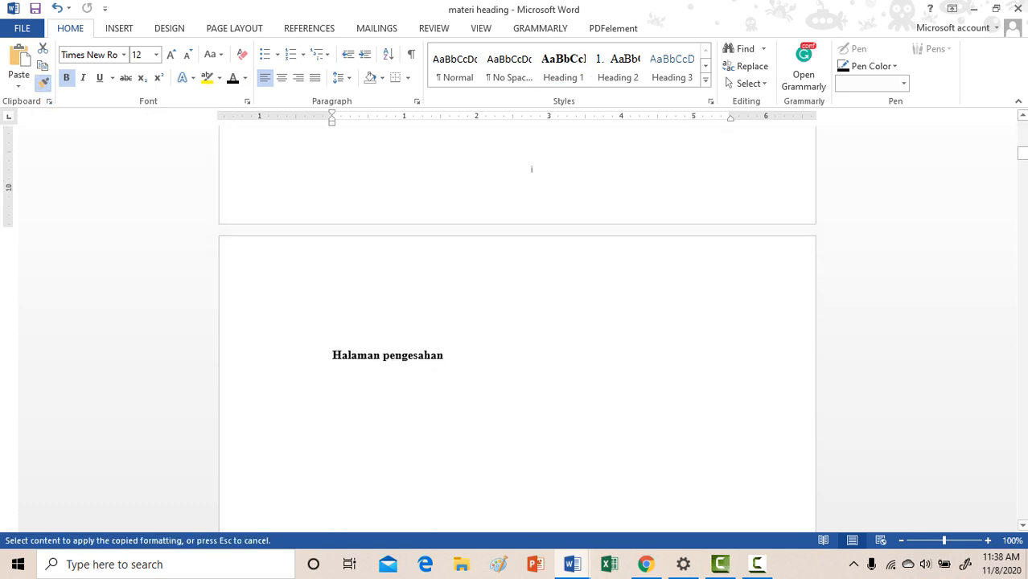
left_click(273, 355)
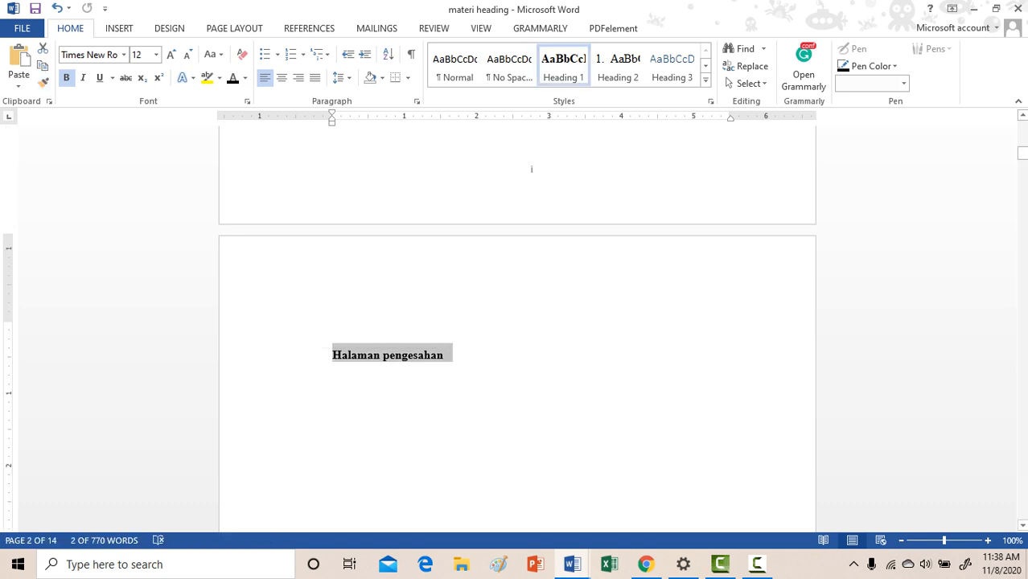
Step: Apply the Heading 1 style to the daftar isi title
scroll(531, 169, "down", 18)
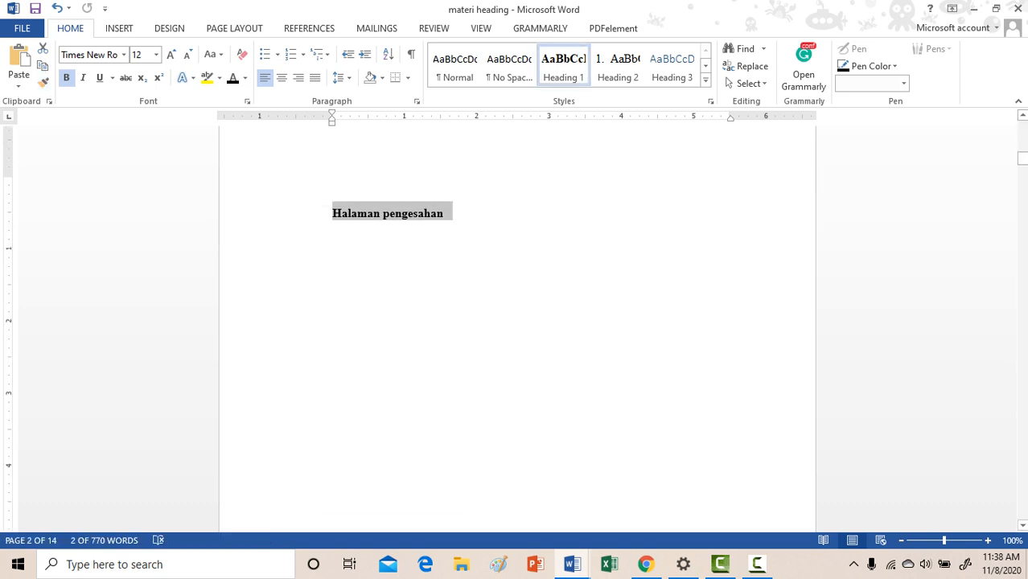
right_click(332, 316)
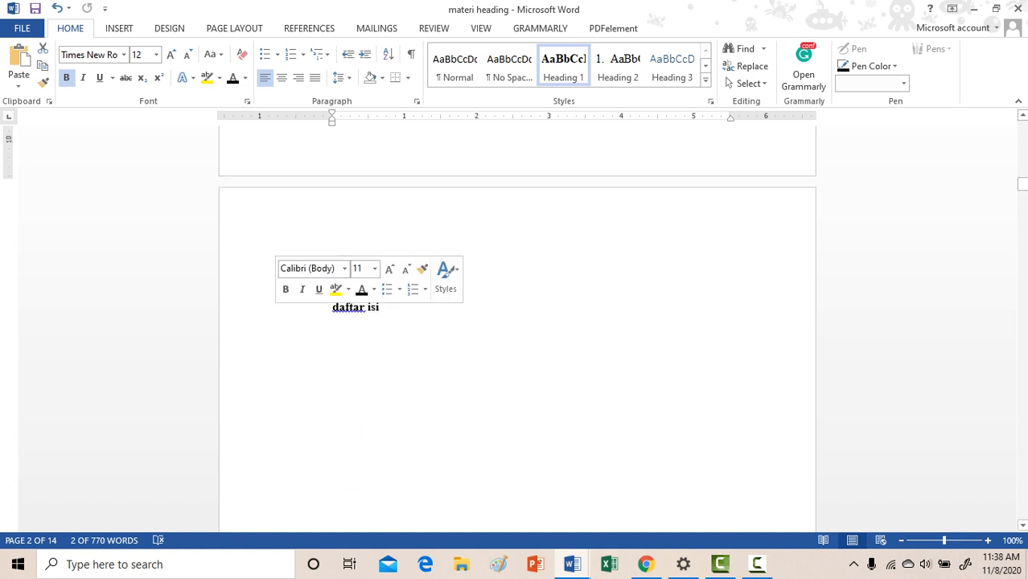
left_click(315, 307)
left_click(563, 66)
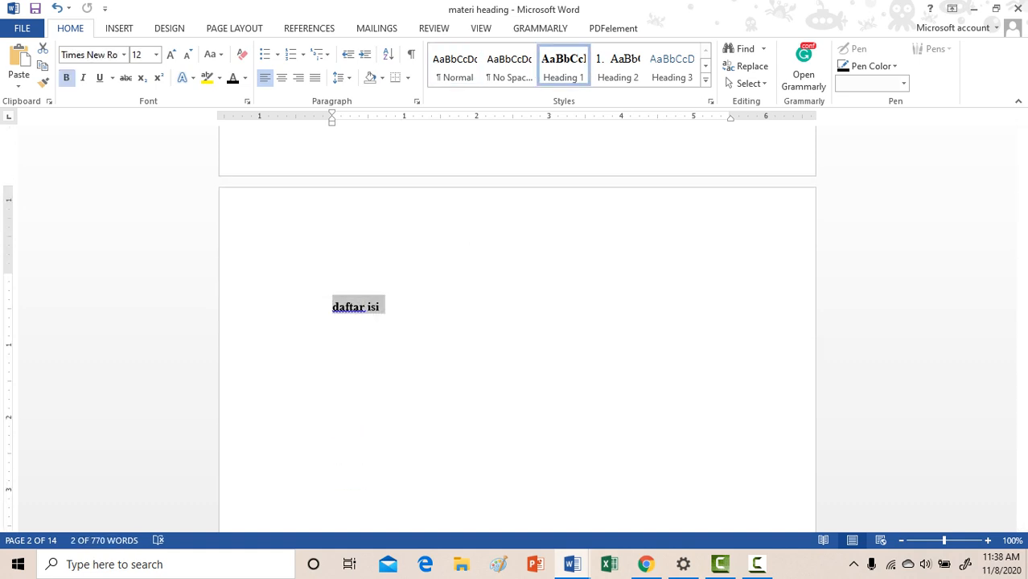
Step: Select the abstrak title and the BAB III METODE PENELITIAN title lines in turn to check their heading style
scroll(516, 328, "down", 8)
scroll(517, 322, "down", 5)
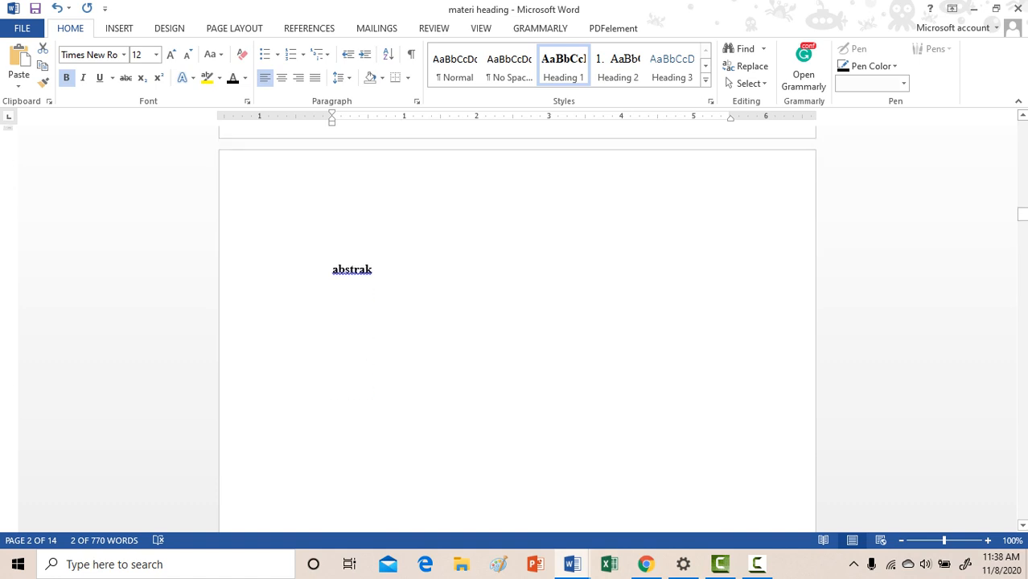
left_click(272, 258)
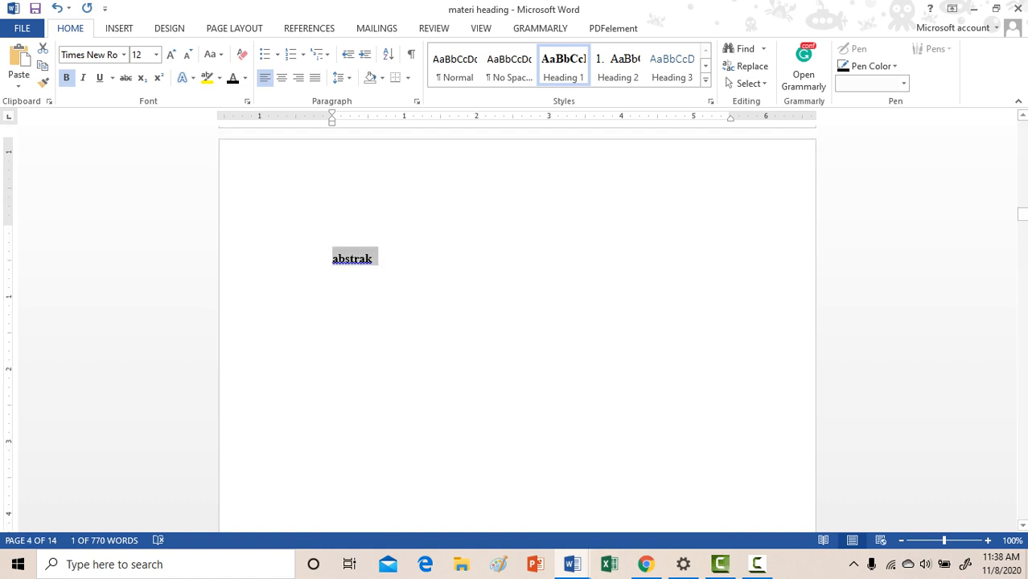
scroll(517, 328, "down", 4)
scroll(517, 321, "down", 6)
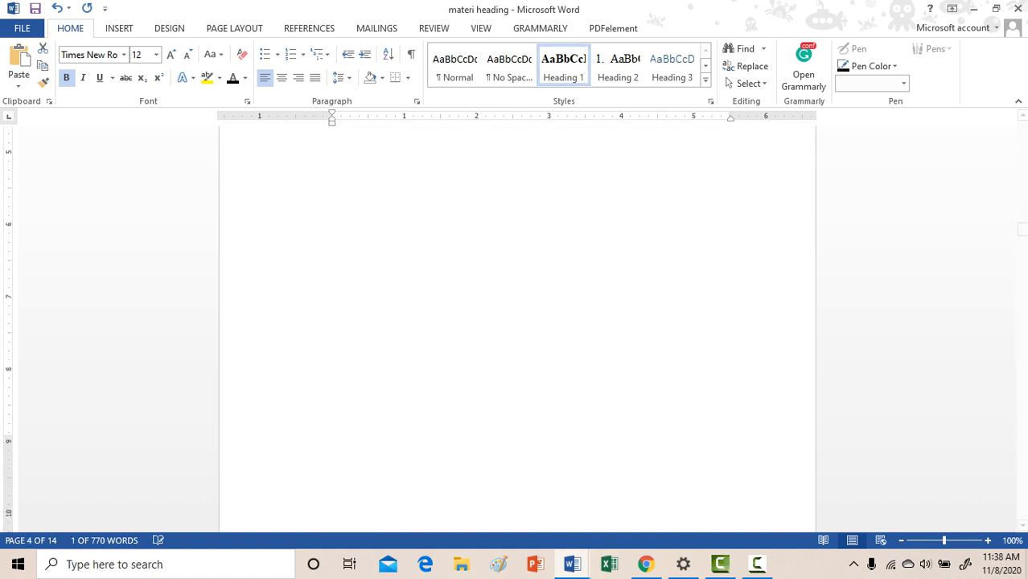
scroll(517, 322, "down", 4)
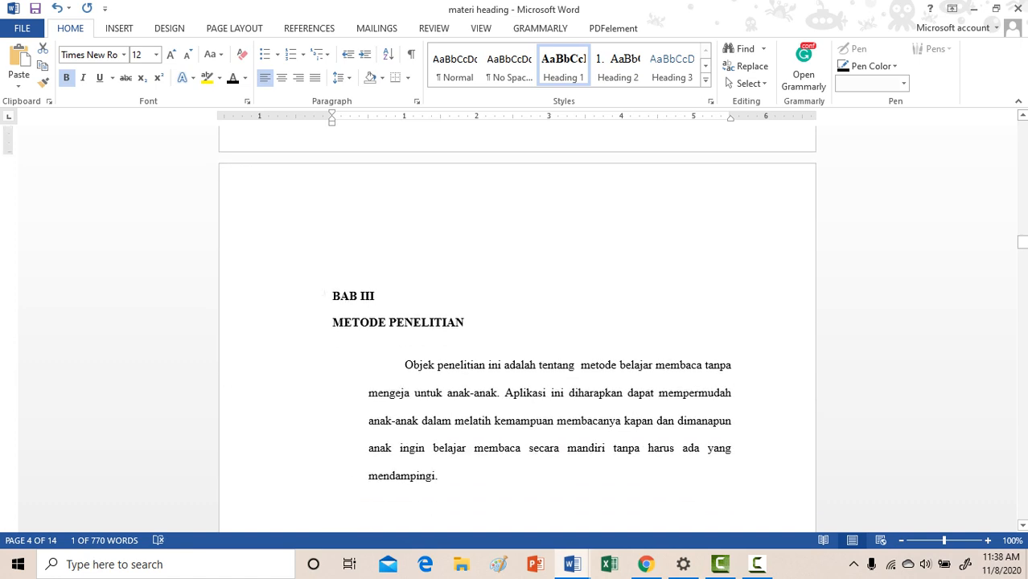
left_click_drag(314, 295, 314, 323)
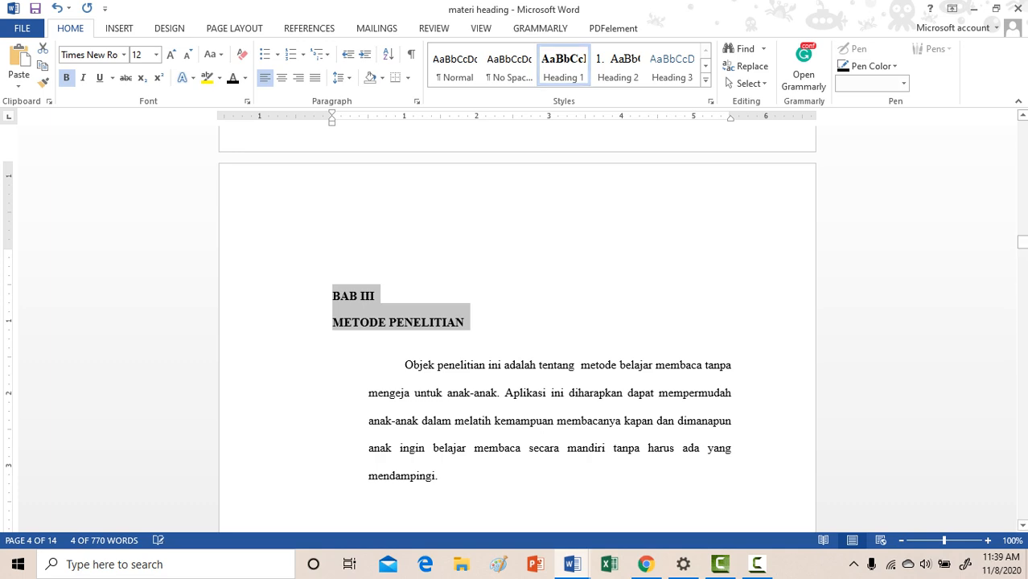
Step: Examine the BAB III chapter title, its lettered subheadings and the front matter titles
scroll(517, 329, "up", 8)
scroll(517, 329, "down", 12)
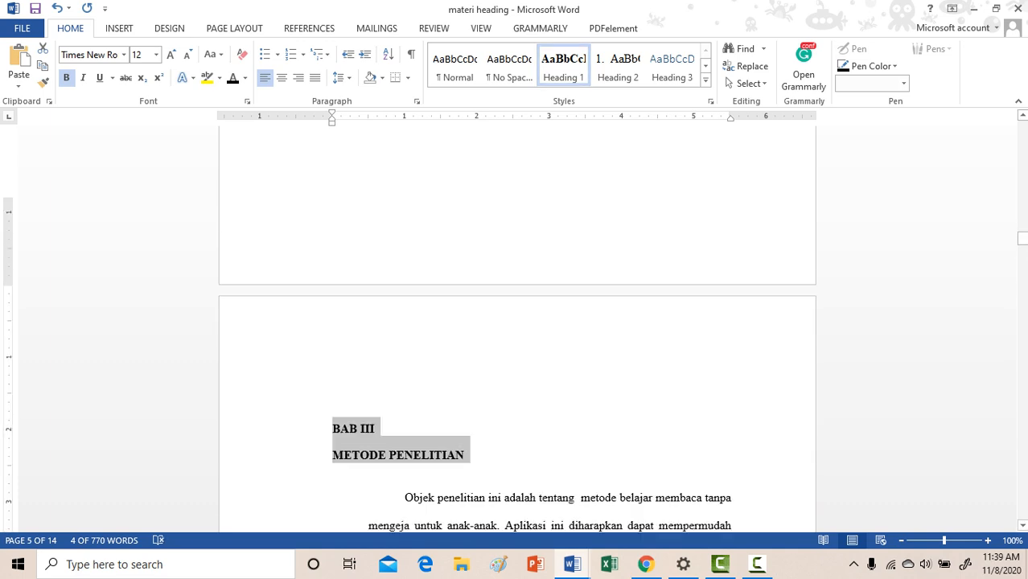
scroll(517, 329, "down", 6)
scroll(517, 328, "up", 7)
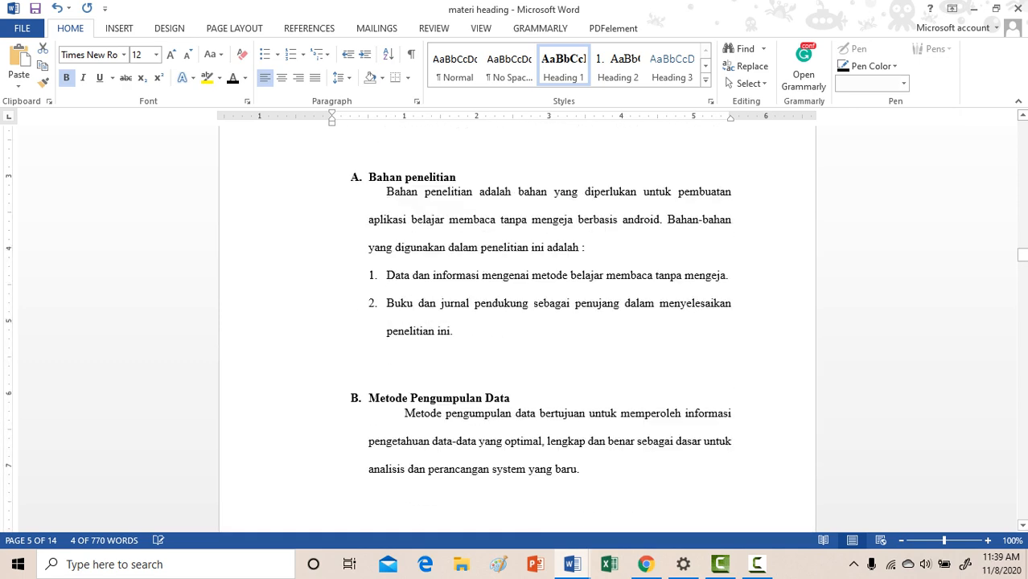
scroll(517, 329, "up", 2)
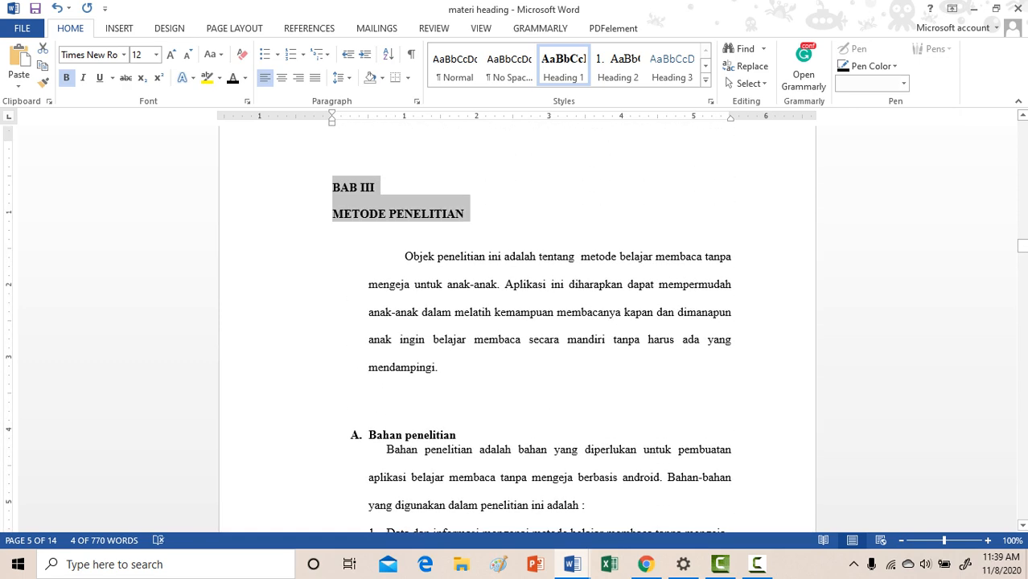
scroll(517, 329, "down", 2)
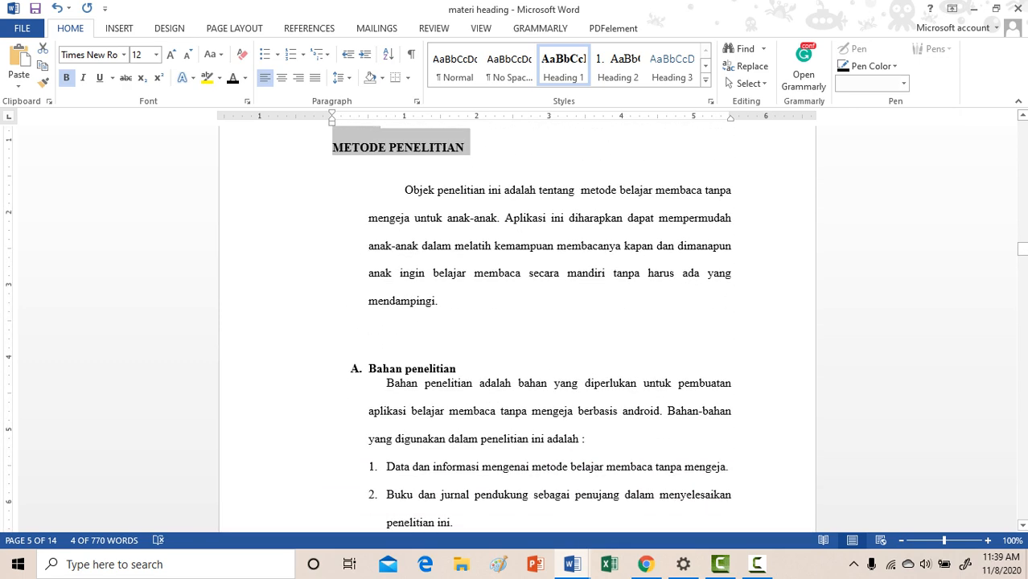
scroll(517, 329, "up", 2)
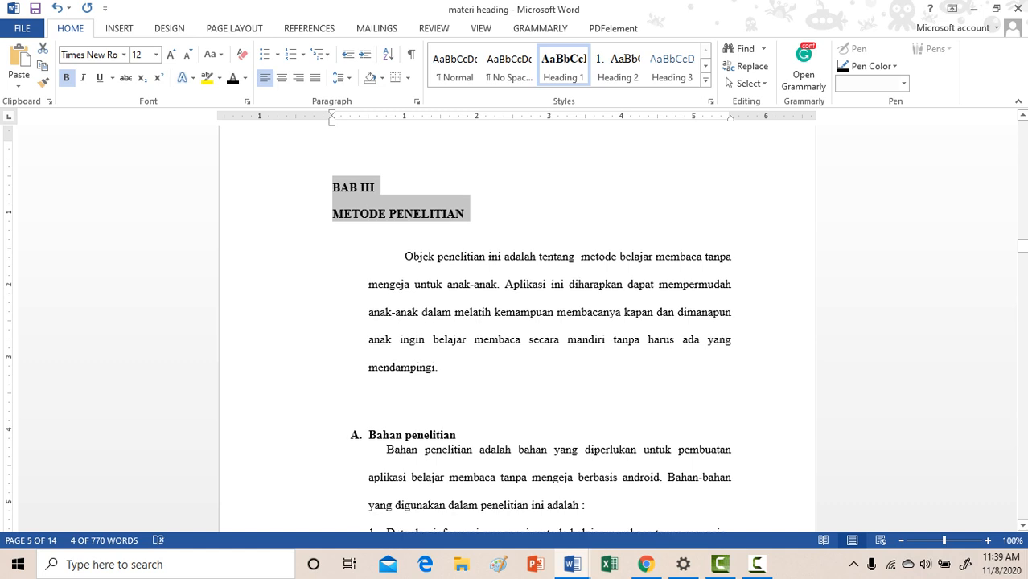
scroll(517, 329, "up", 20)
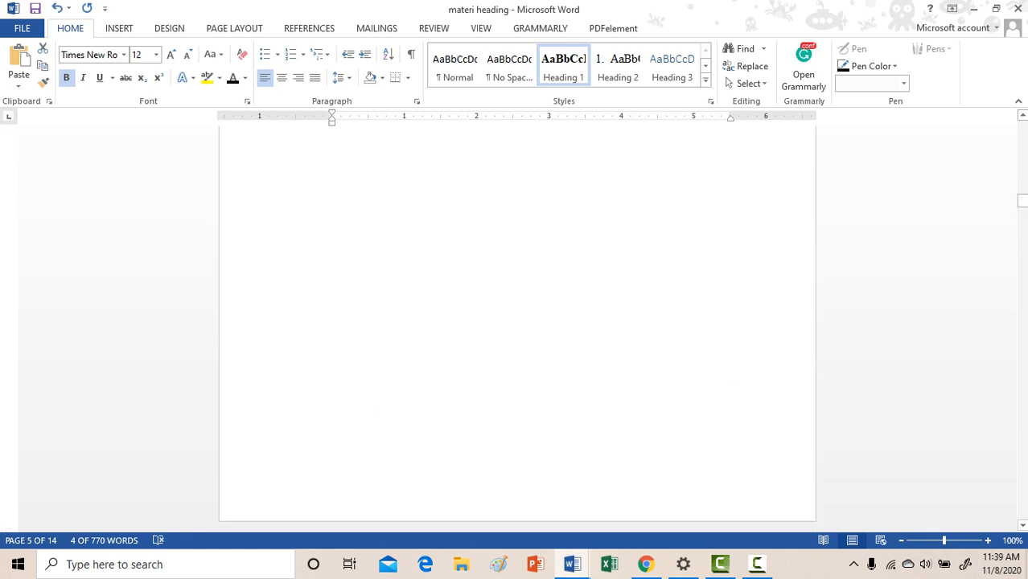
scroll(517, 329, "up", 10)
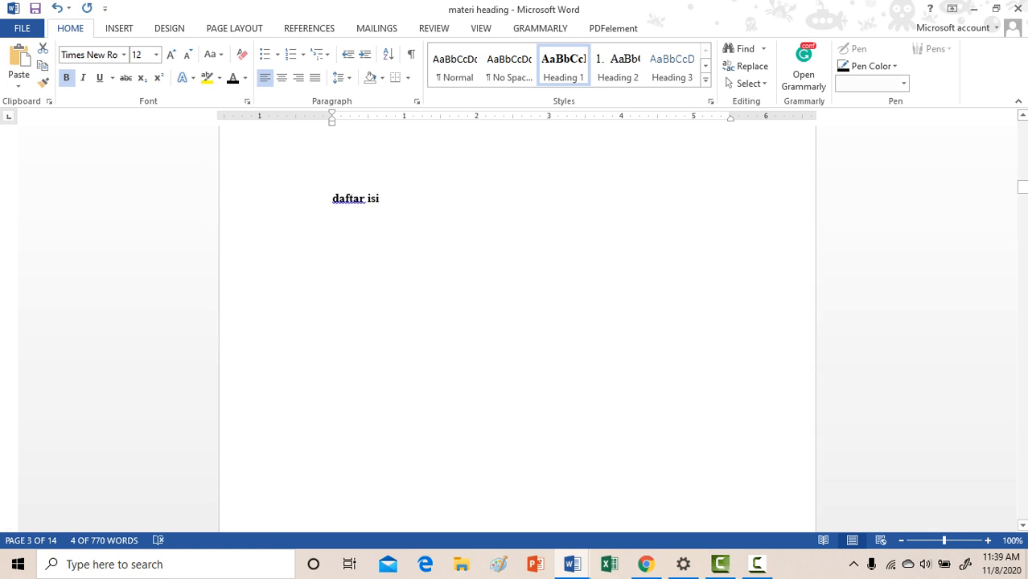
Step: Apply the Heading 2 style to the Bahan penelitian subheading in BAB III
scroll(517, 329, "down", 20)
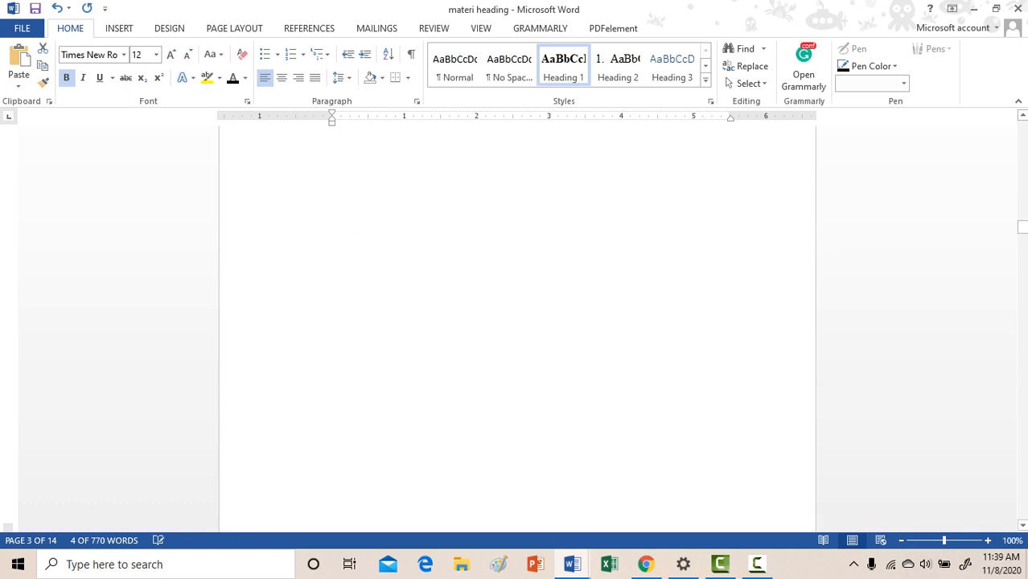
scroll(517, 328, "down", 15)
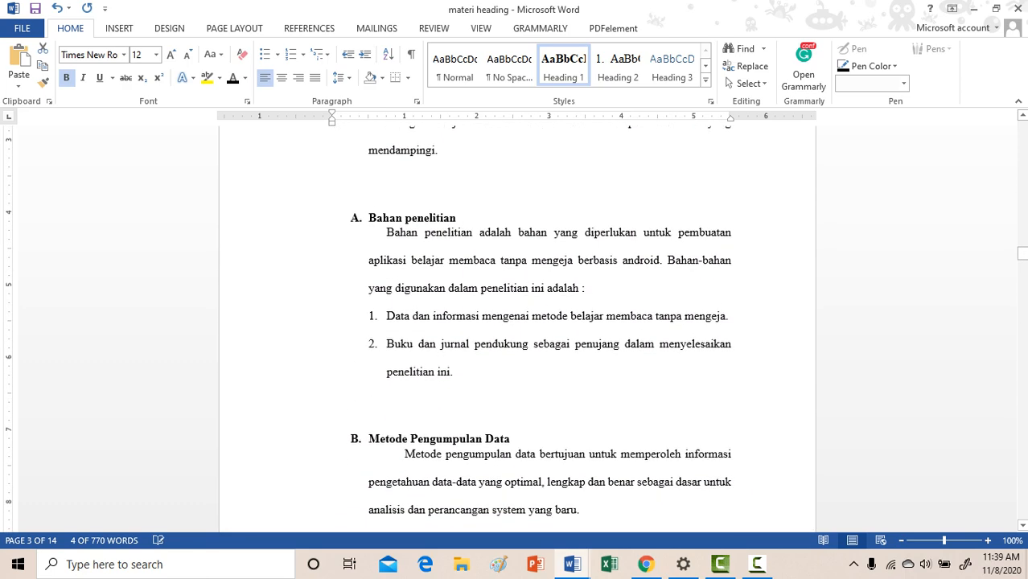
left_click(292, 217)
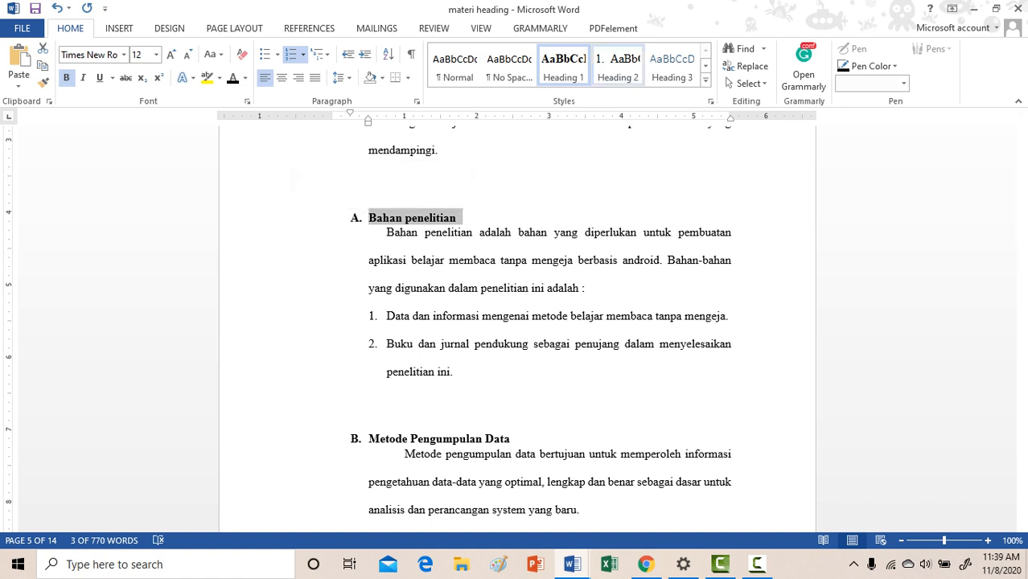
left_click(617, 66)
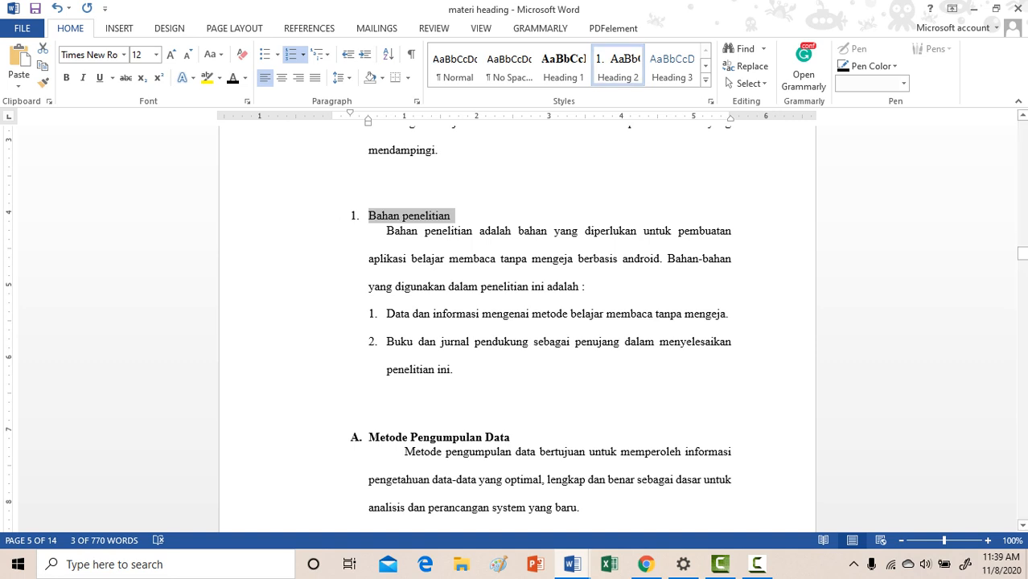
Step: Modify the Heading 2 style to bold text with A., B., C. numbering
scroll(517, 330, "up", 3)
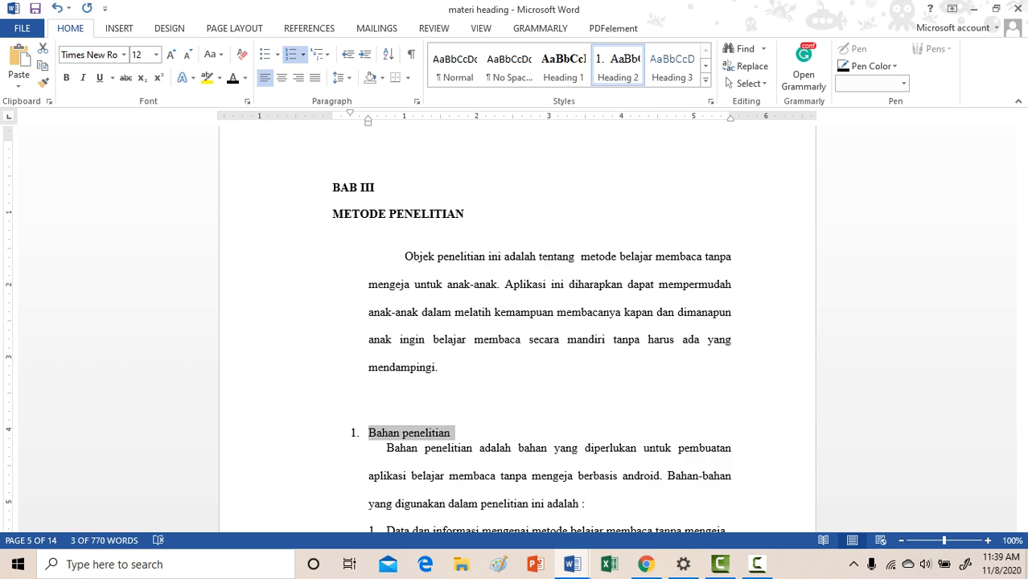
right_click(624, 70)
left_click(648, 101)
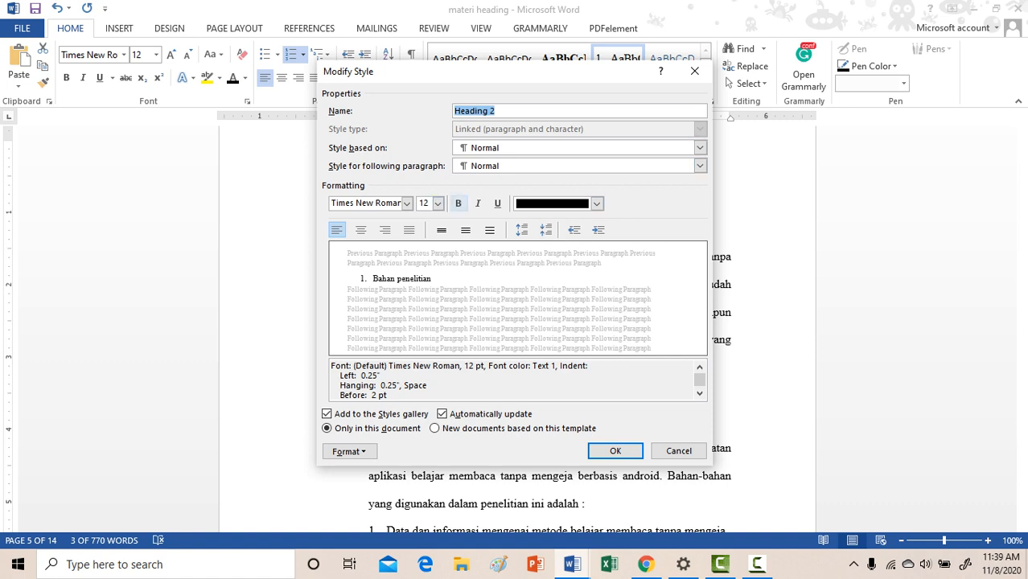
left_click(458, 203)
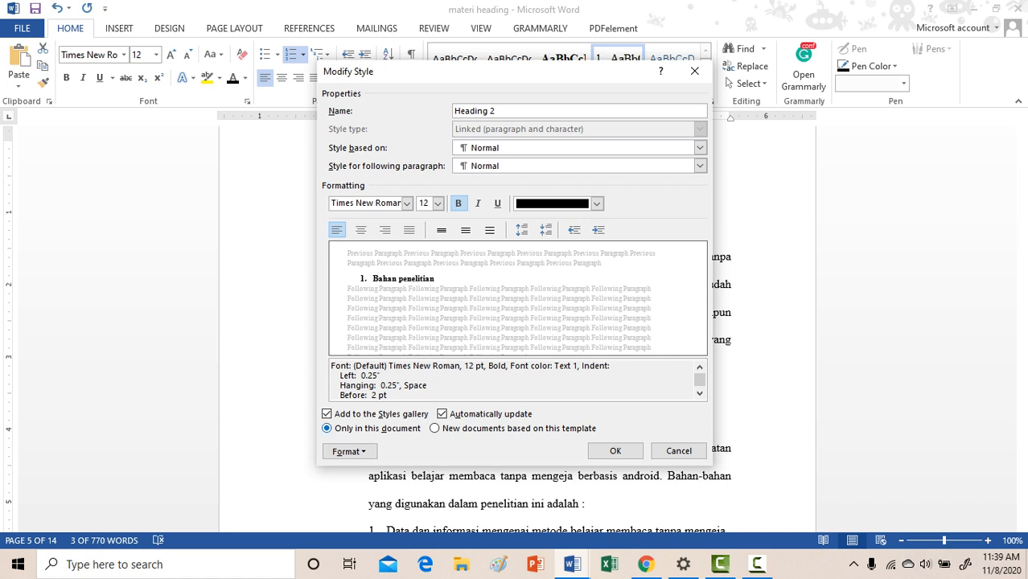
left_click(349, 451)
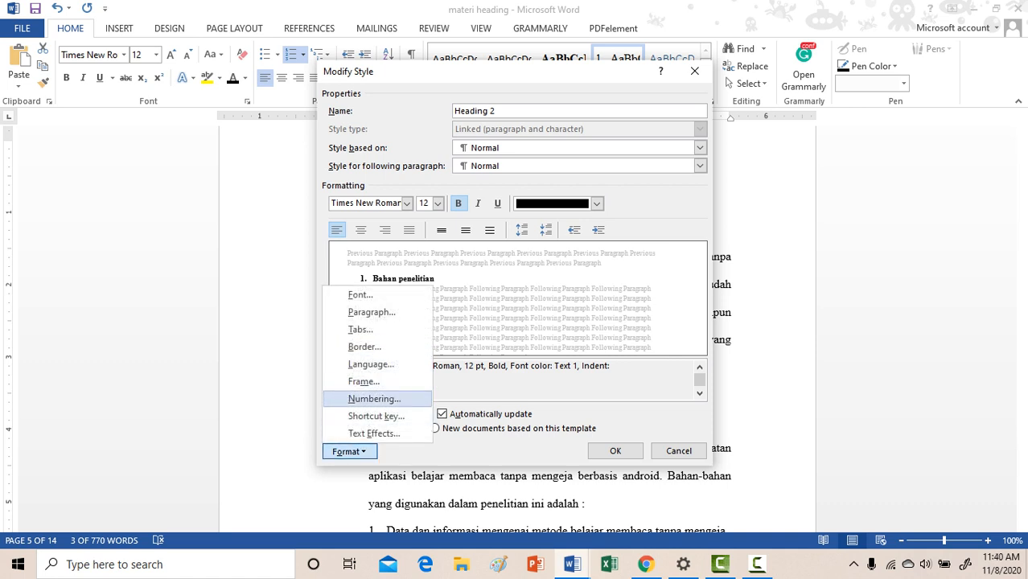
left_click(374, 398)
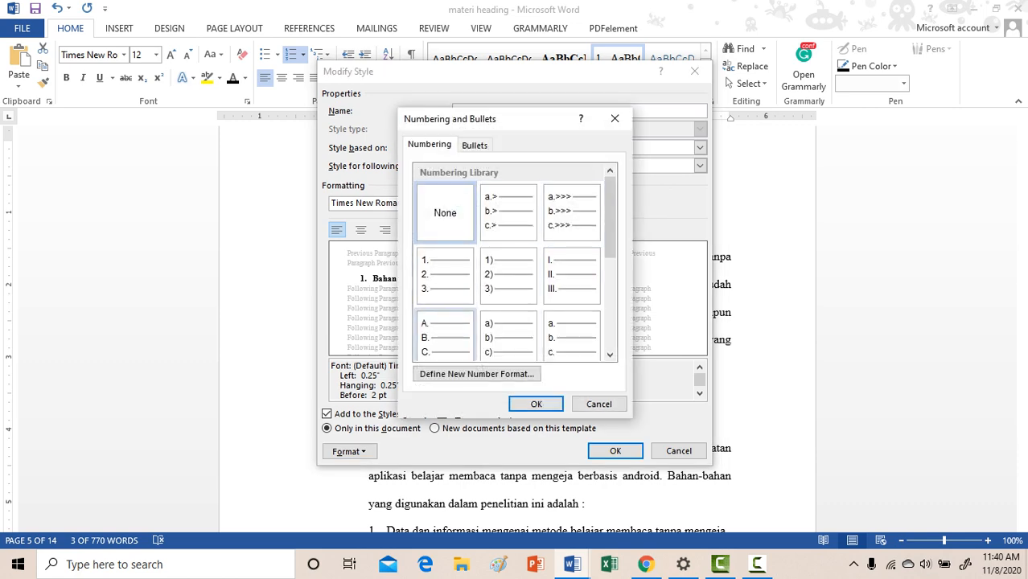
left_click(445, 336)
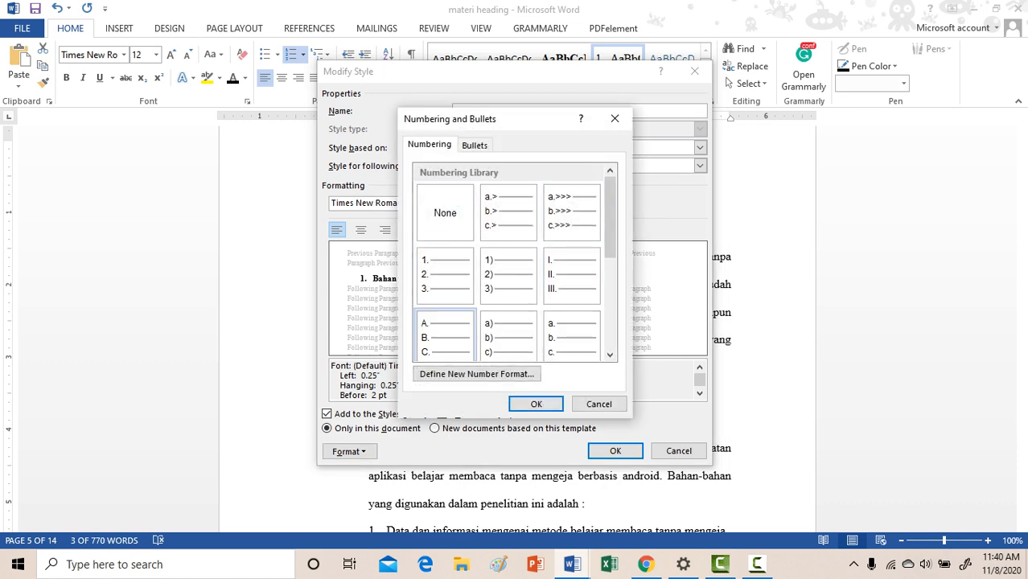
left_click(536, 403)
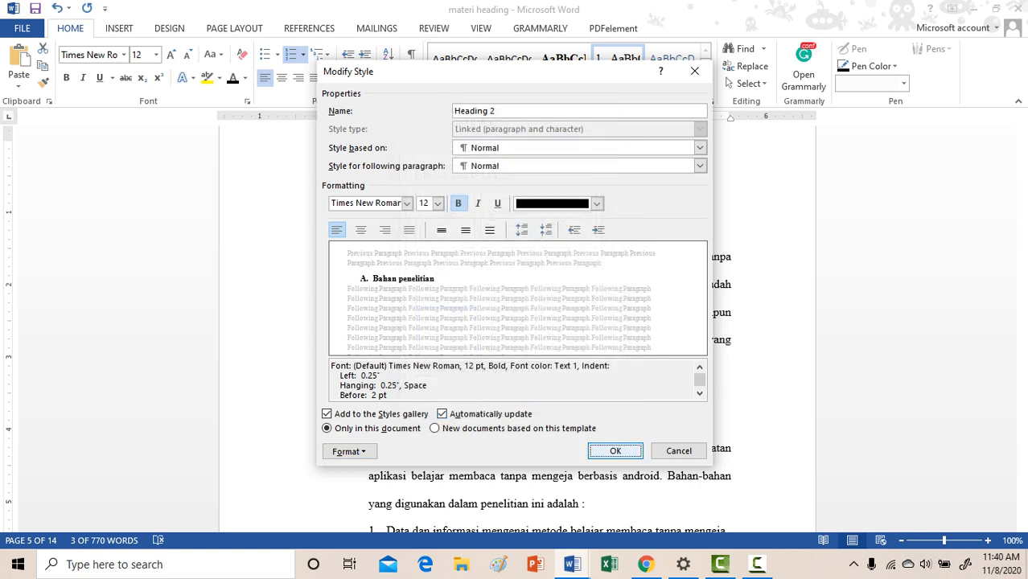
left_click(615, 450)
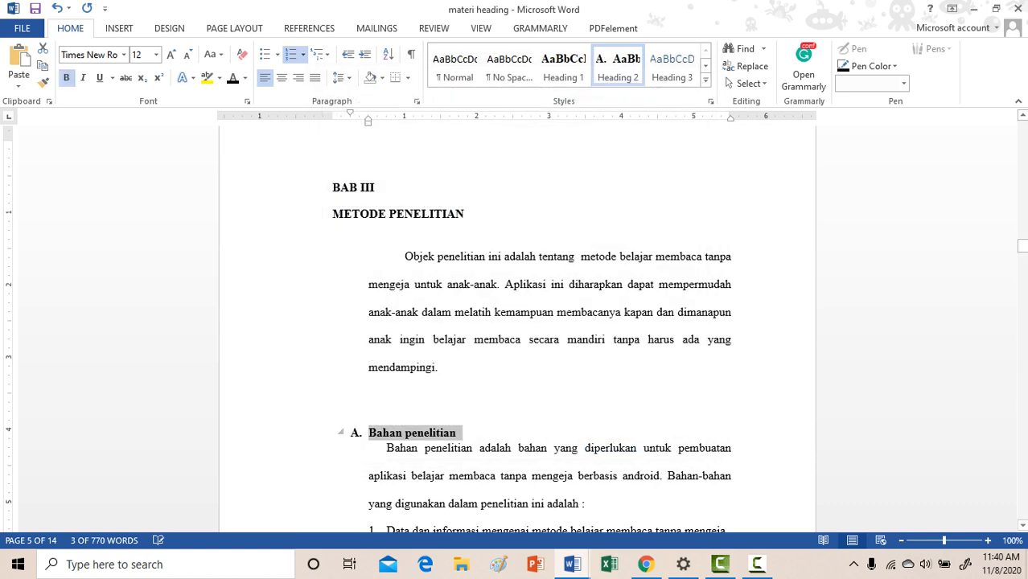
Step: Renumber the Metode Pengumpulan Data subheading as B. in the Heading 2 style
scroll(514, 322, "down", 4)
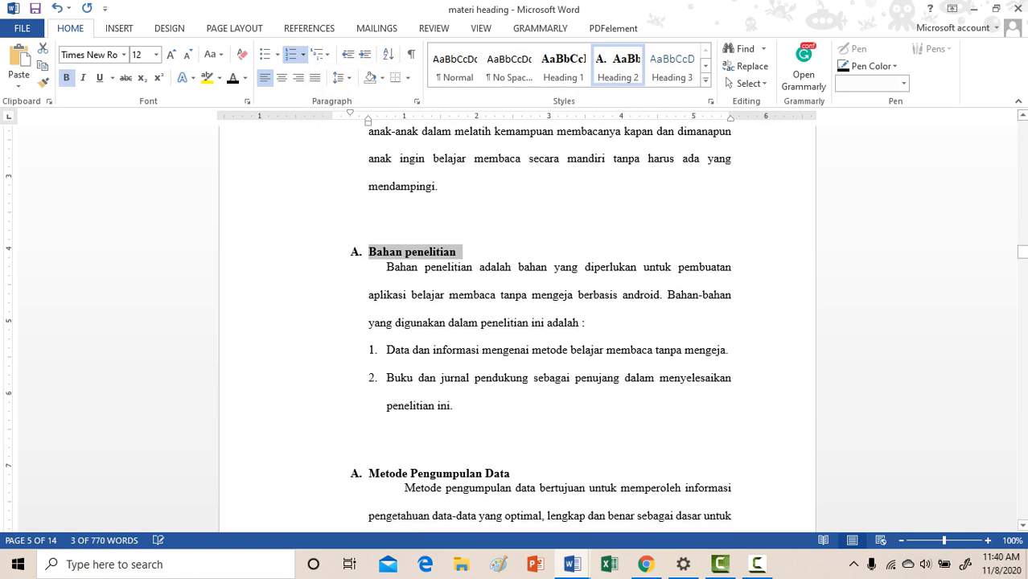
left_click(299, 473)
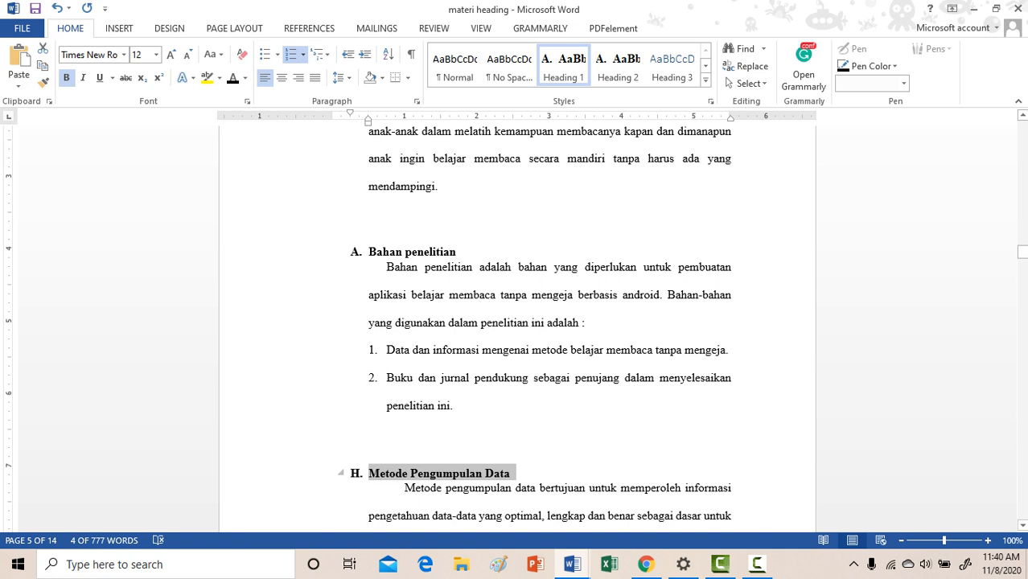
left_click(369, 473)
key("BackSpace")
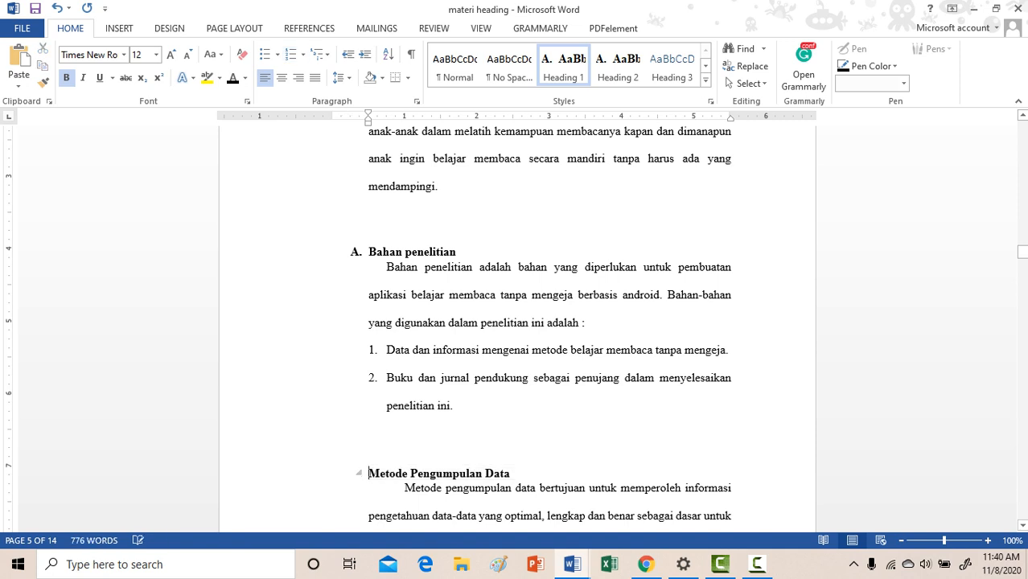
type("B.")
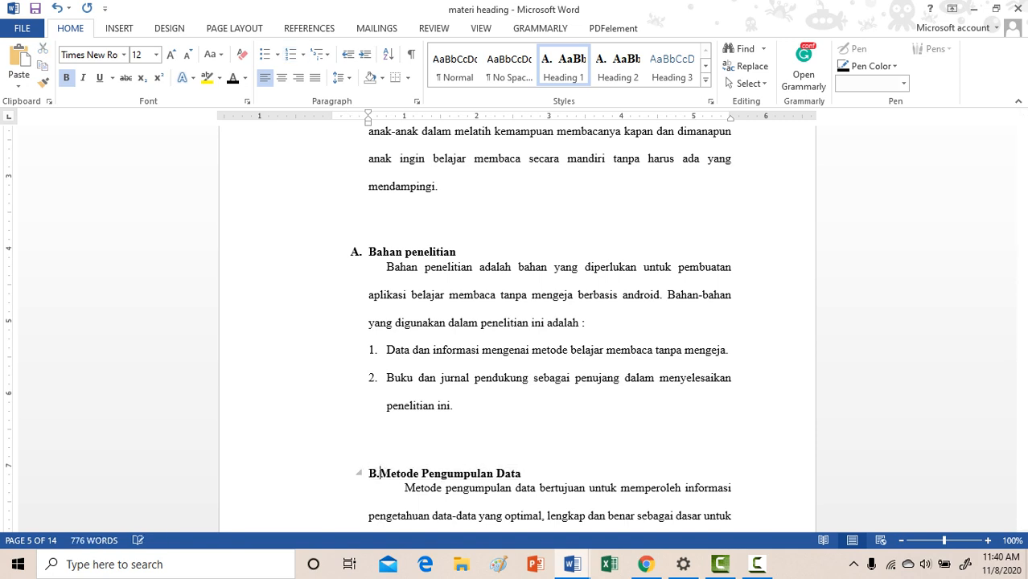
Step: Select the Alat Penelitian, Perangkat keras, Perangkat Lunak and Perancangan Sistem subheadings together to check their heading style
scroll(517, 330, "down", 6)
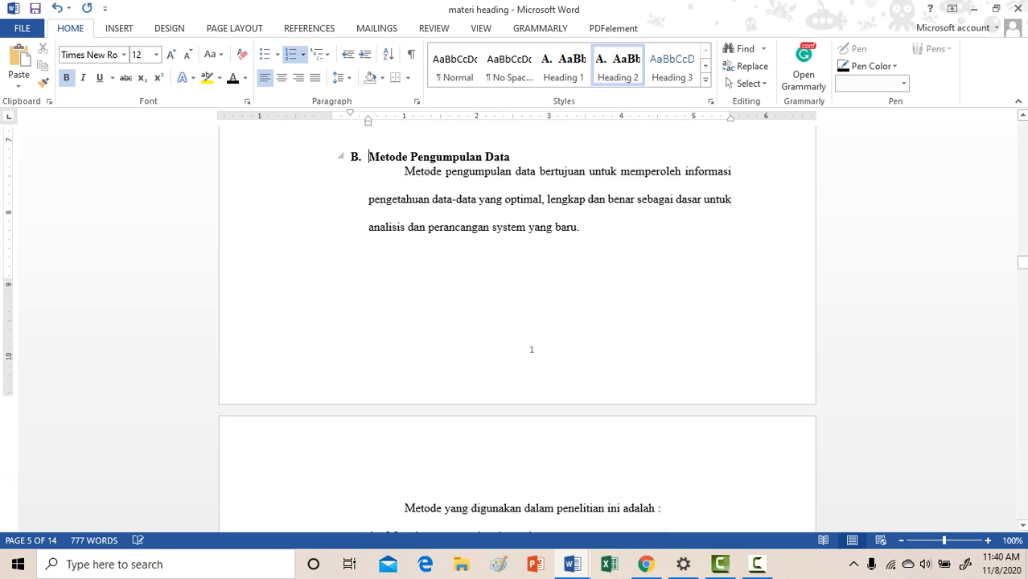
scroll(517, 330, "down", 10)
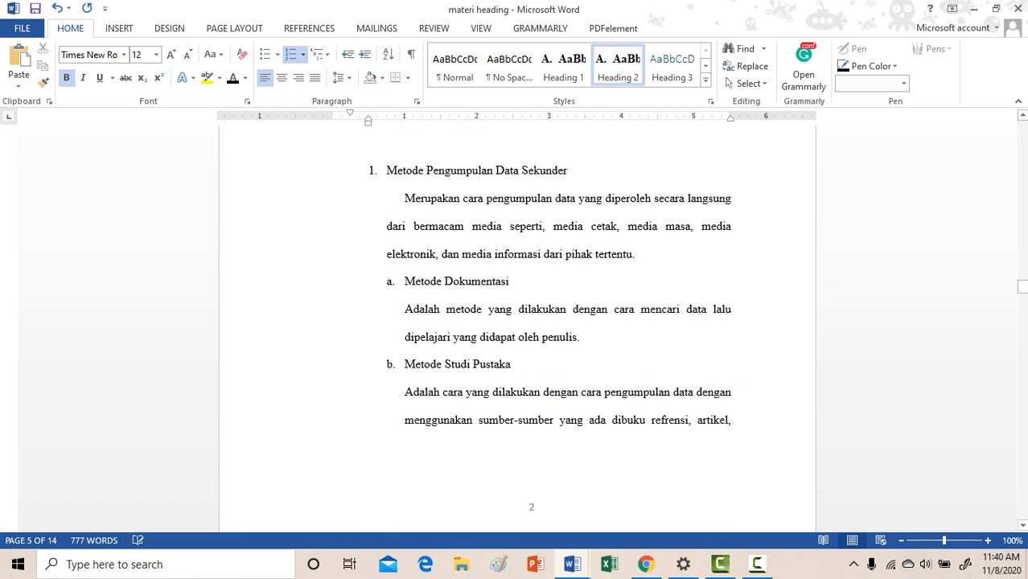
scroll(517, 330, "down", 3)
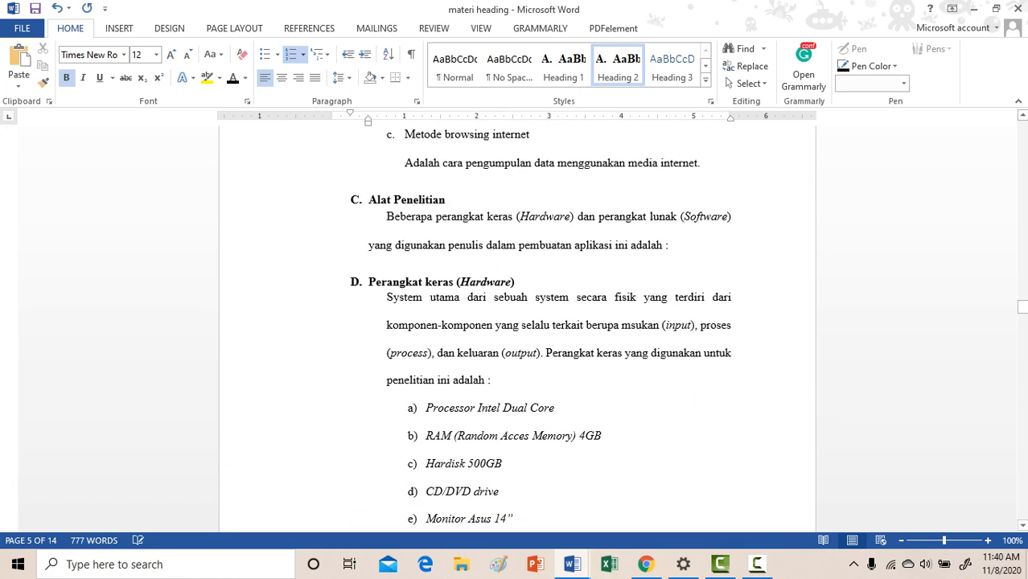
left_click(292, 200)
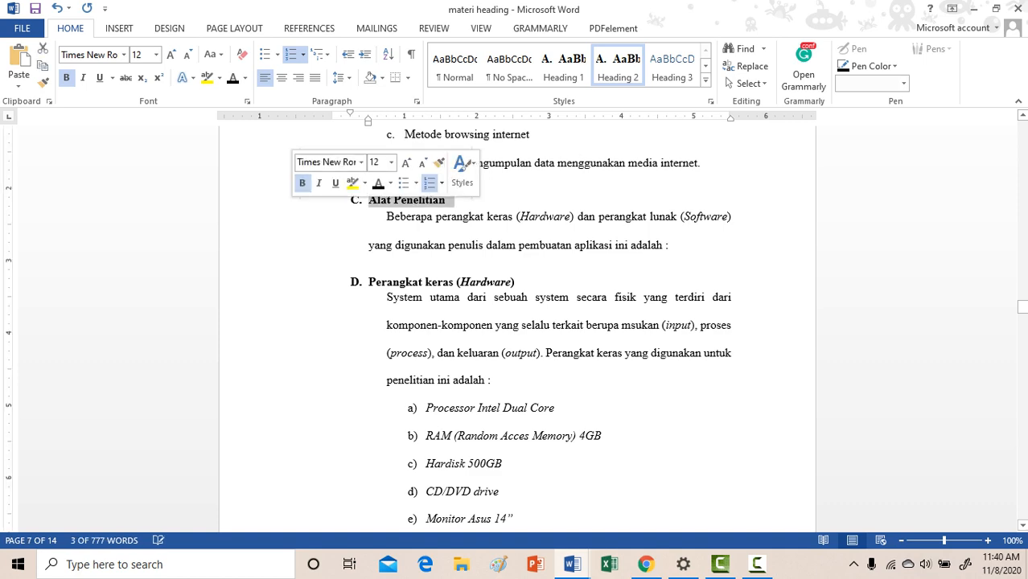
left_click(291, 281, "ctrl")
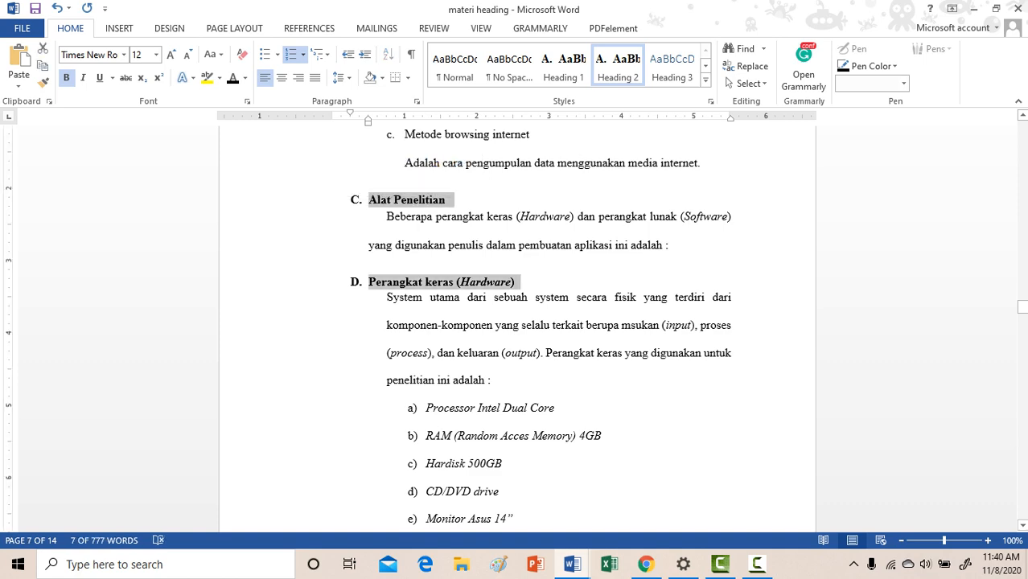
scroll(517, 329, "down", 3)
left_click(291, 323, "ctrl")
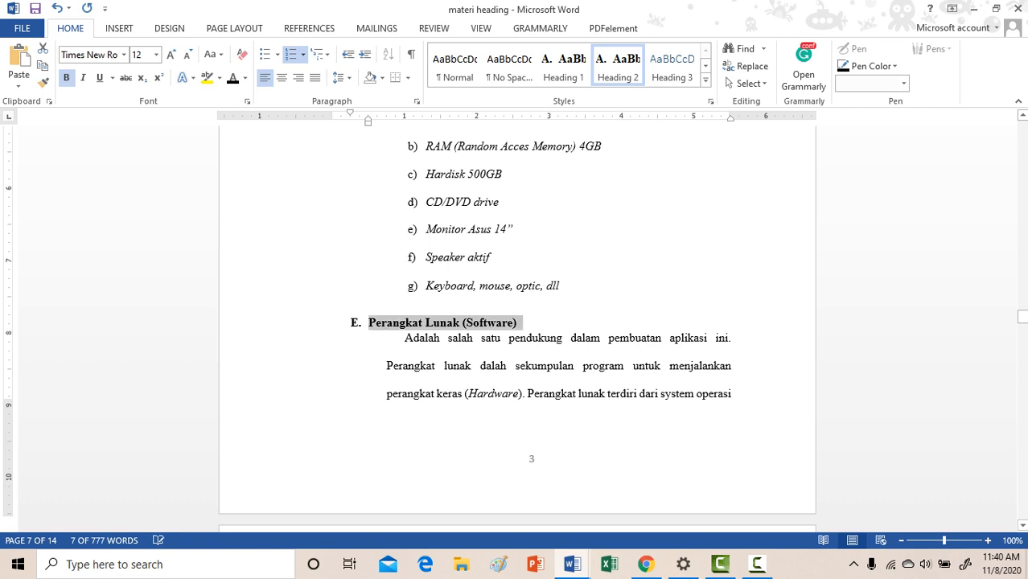
scroll(517, 330, "down", 5)
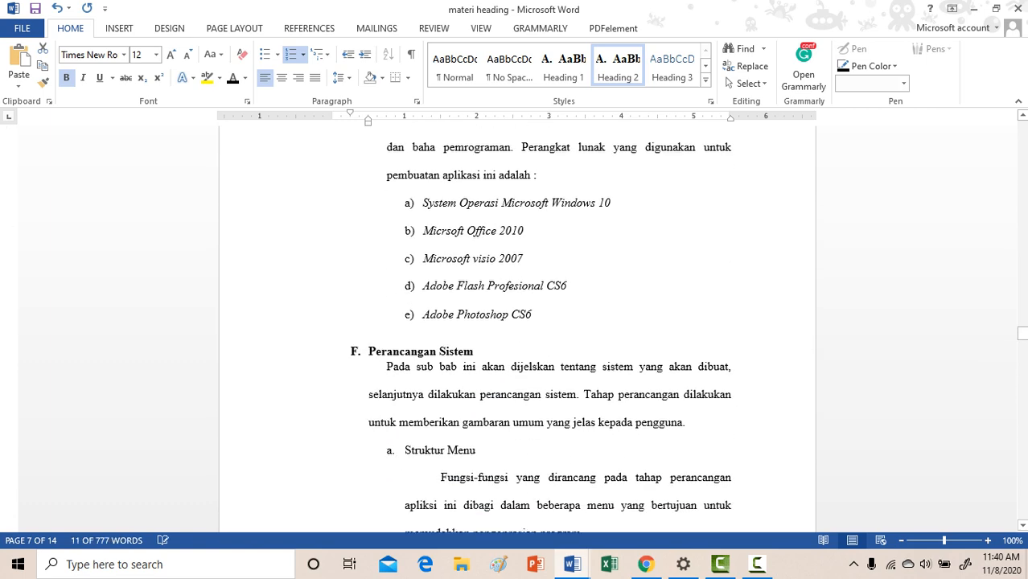
left_click(291, 351, "ctrl")
Step: Examine the remaining BAB III pages and the lettering of its subheadings back to the chapter start
scroll(517, 330, "down", 6)
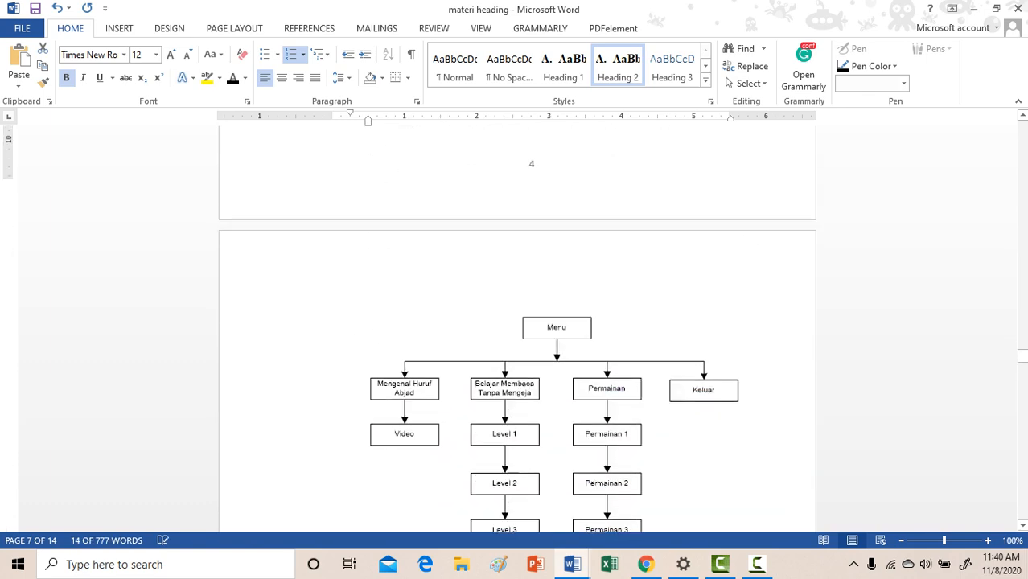
scroll(517, 330, "down", 12)
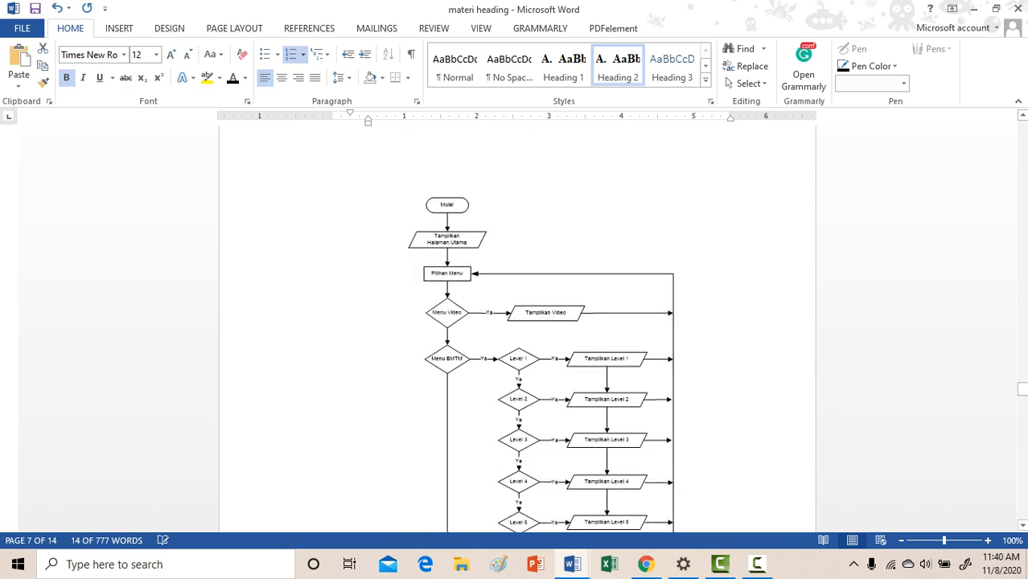
scroll(517, 329, "down", 15)
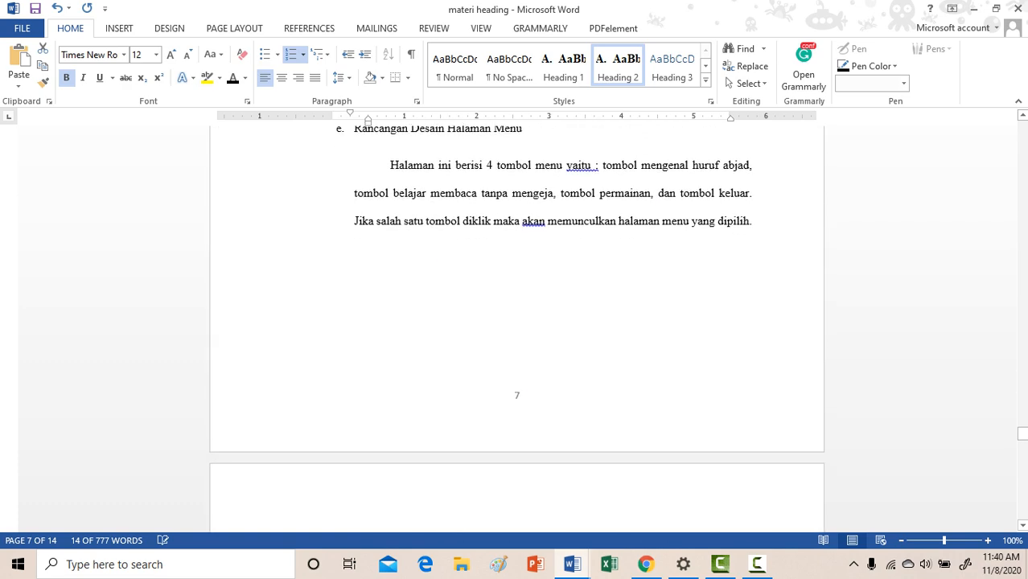
scroll(517, 329, "up", 5)
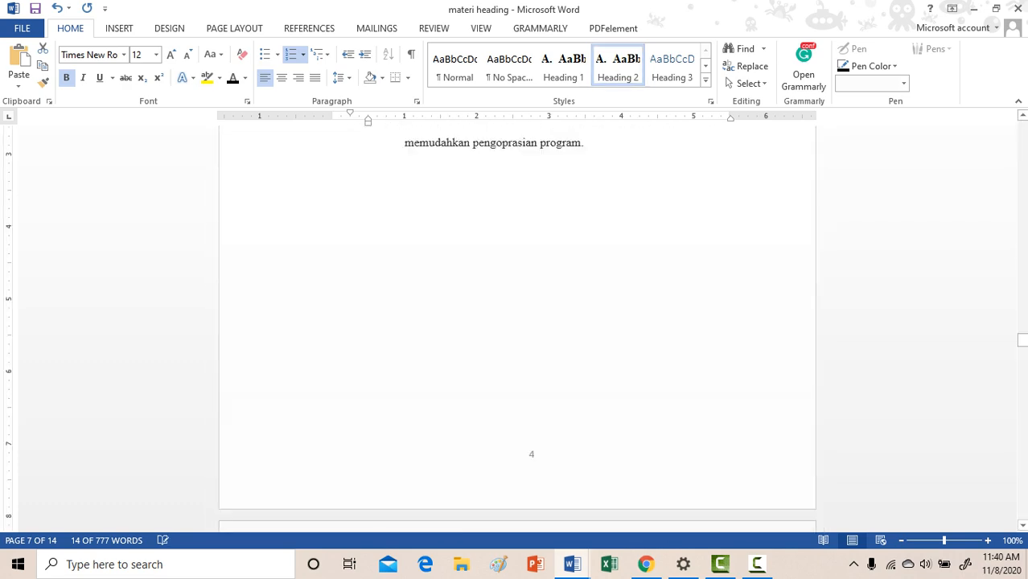
scroll(517, 330, "up", 3)
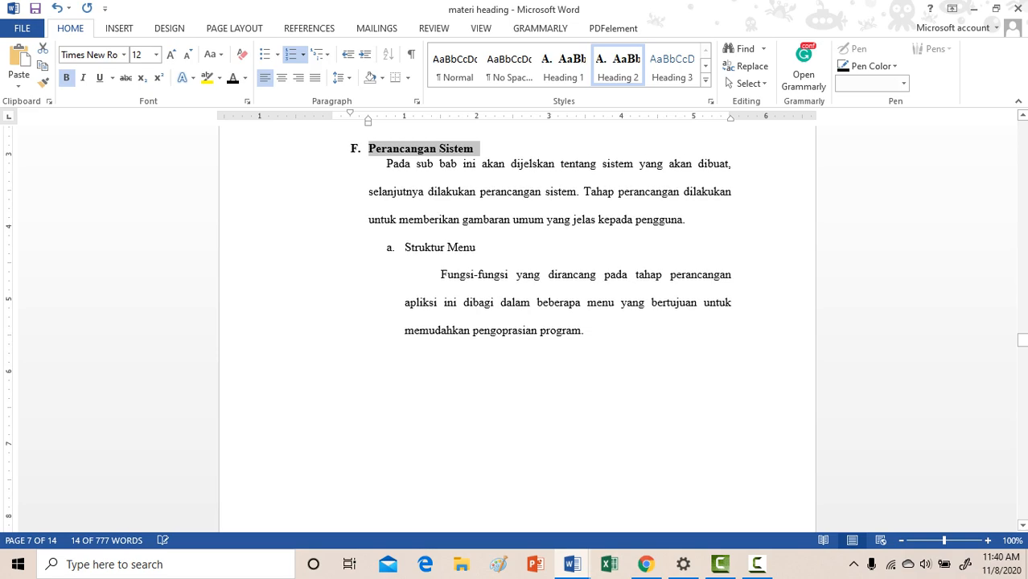
scroll(517, 329, "up", 15)
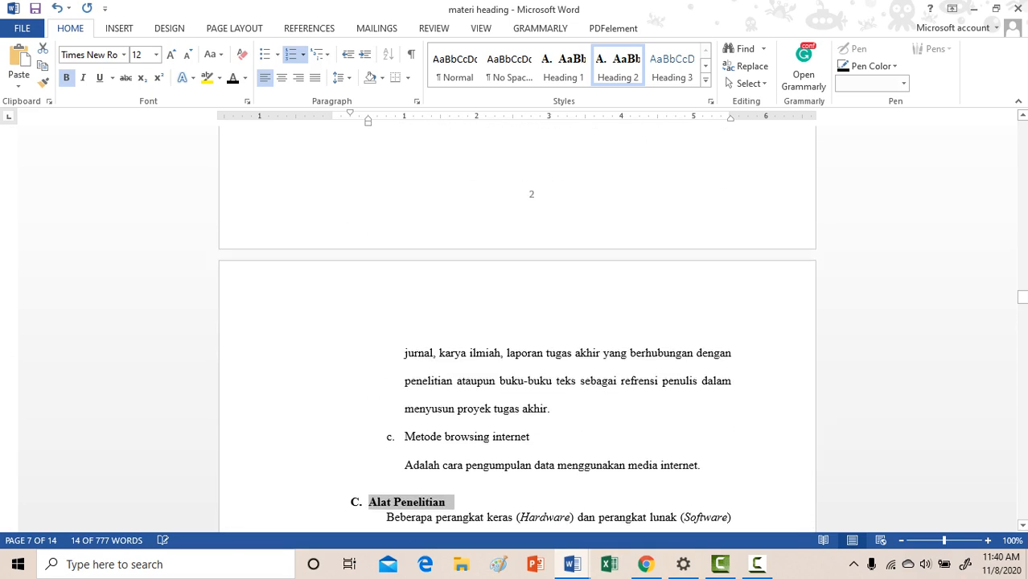
scroll(517, 330, "up", 15)
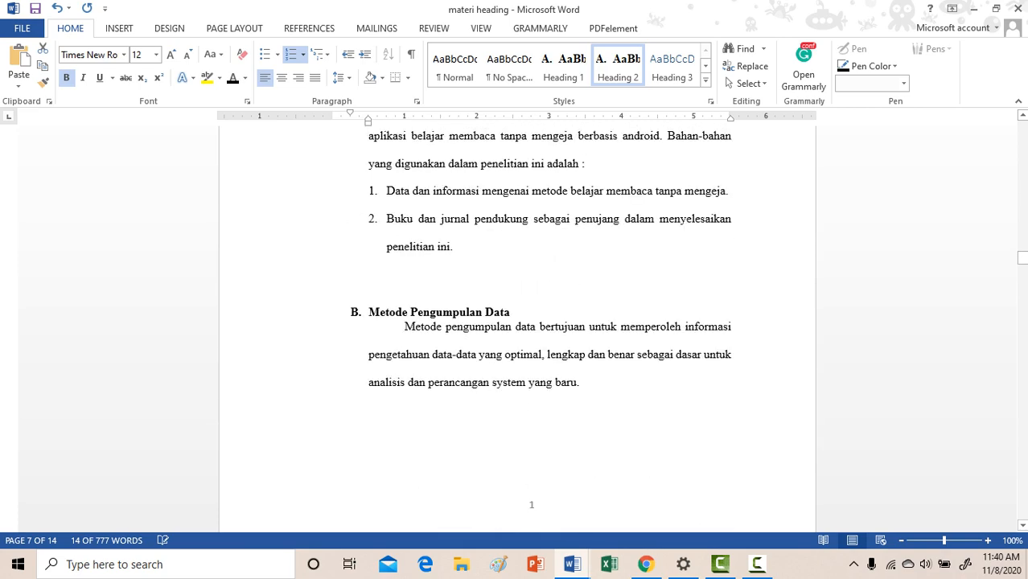
scroll(517, 329, "up", 12)
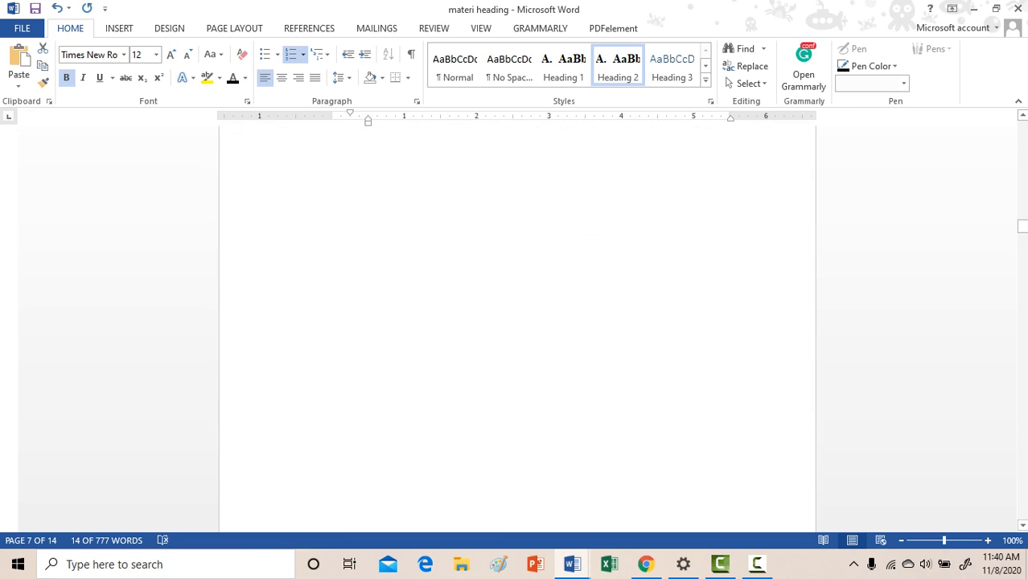
scroll(517, 330, "down", 8)
Step: Remove the list letters from the BAB III line, the METODE PENELITIAN line and the empty line below them
scroll(517, 330, "up", 3)
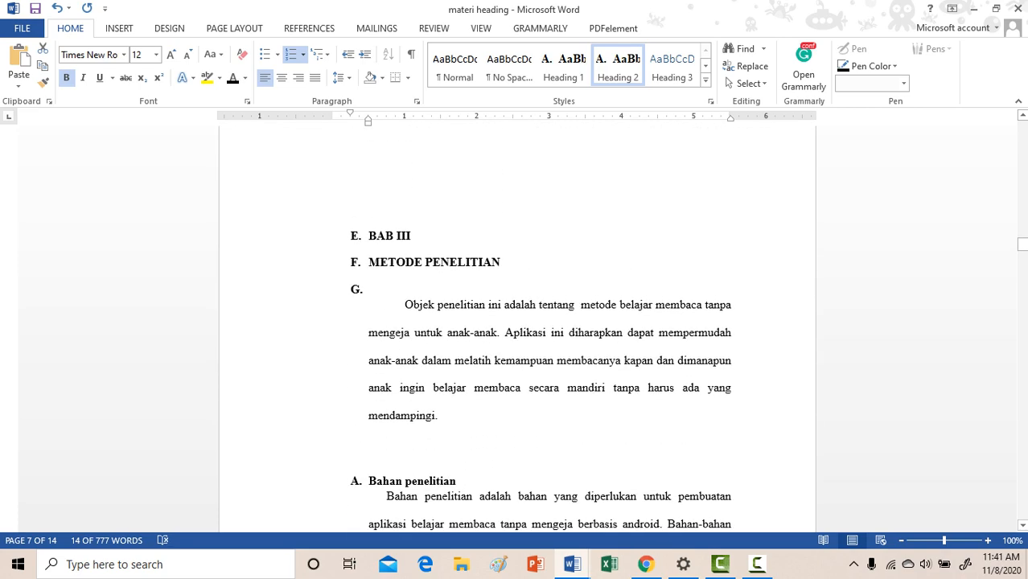
scroll(517, 329, "up", 3)
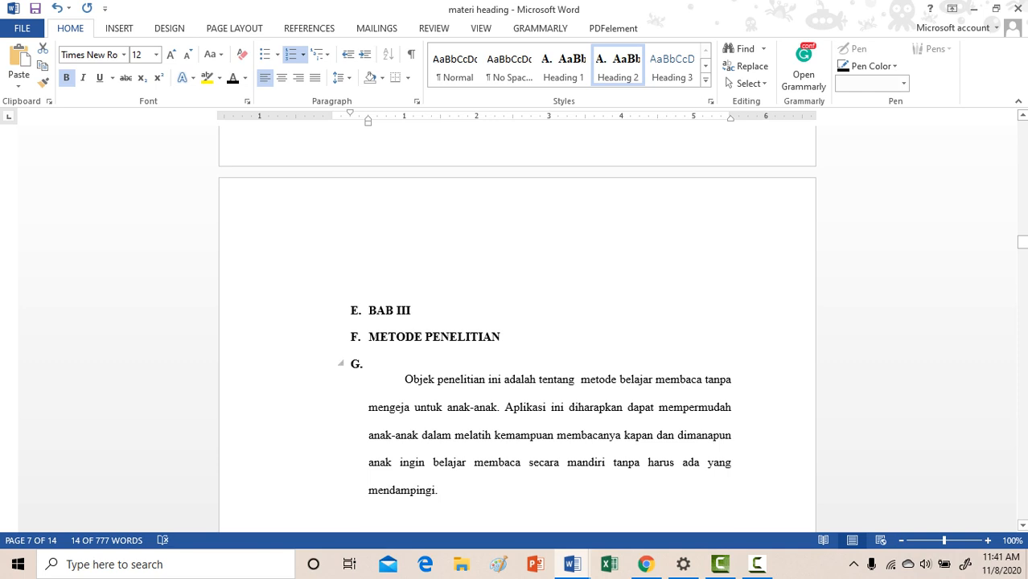
left_click(369, 310)
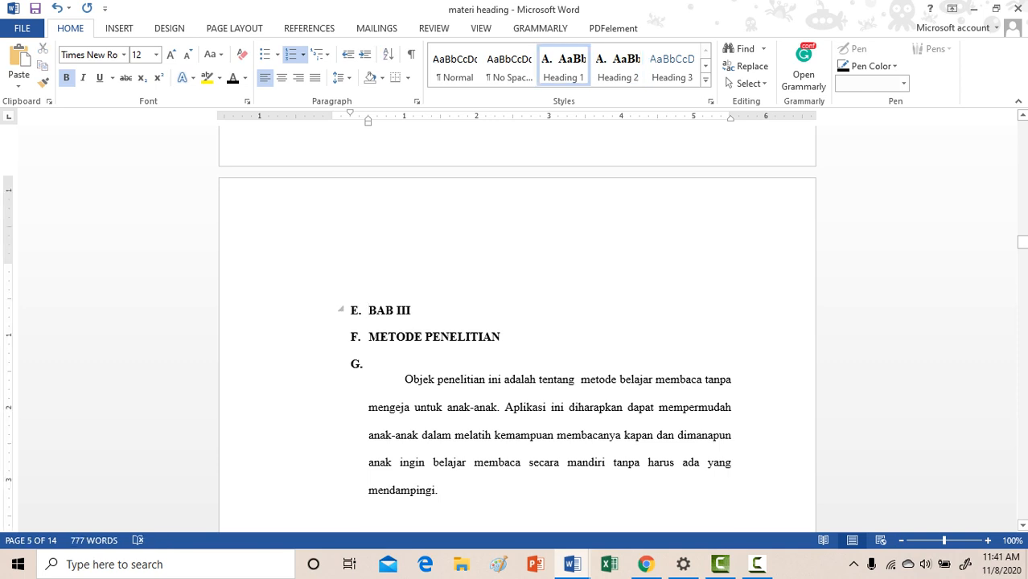
key("BackSpace")
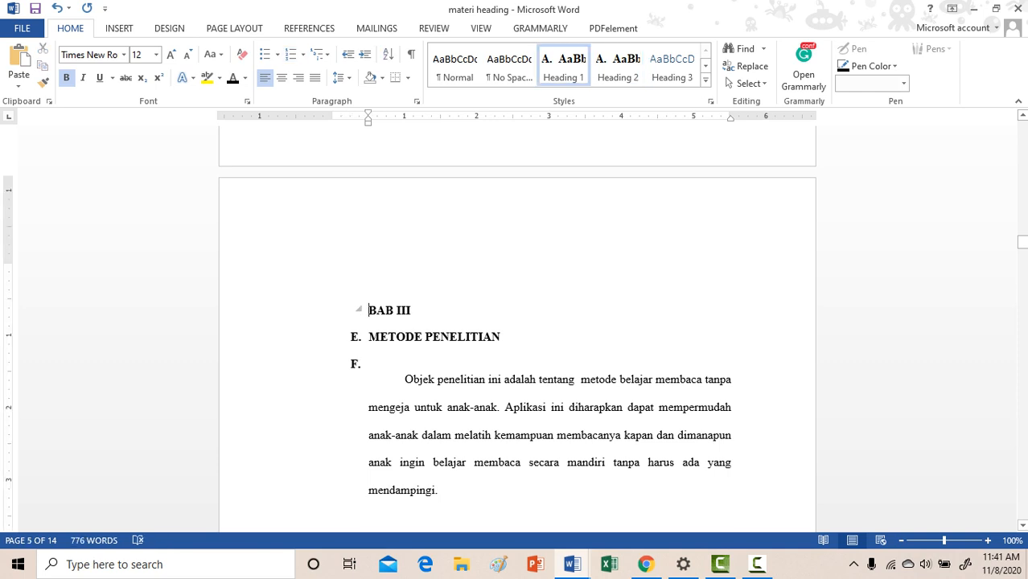
key("Down")
key("BackSpace")
key("BackSpace")
key("Down")
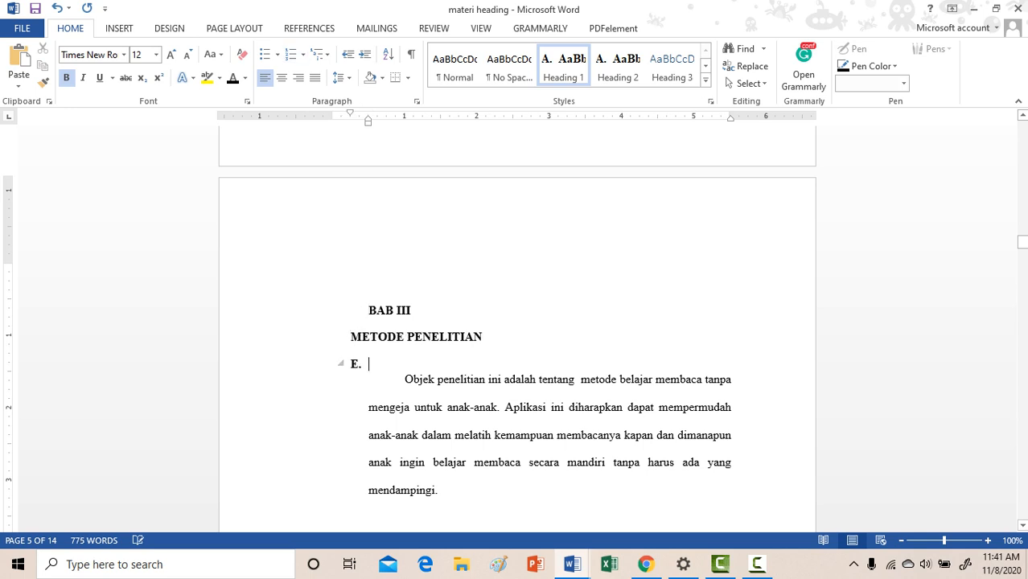
key("BackSpace")
key("BackSpace")
Step: Apply the Heading 3 style to the Metode pengumpulan data primer and Metode Pengumpulan Data Sekunder lines together
scroll(515, 322, "down", 6)
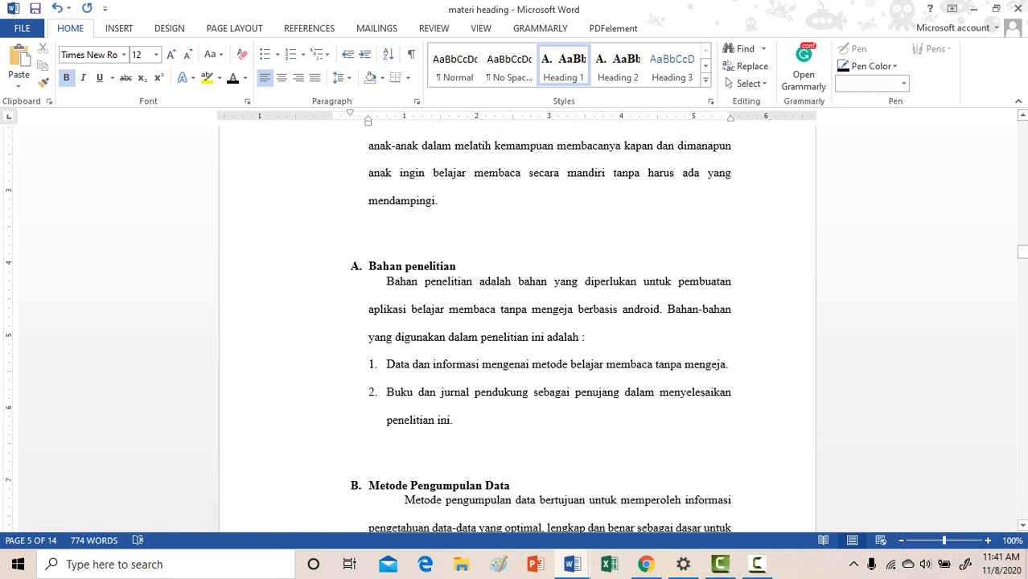
scroll(514, 321, "down", 4)
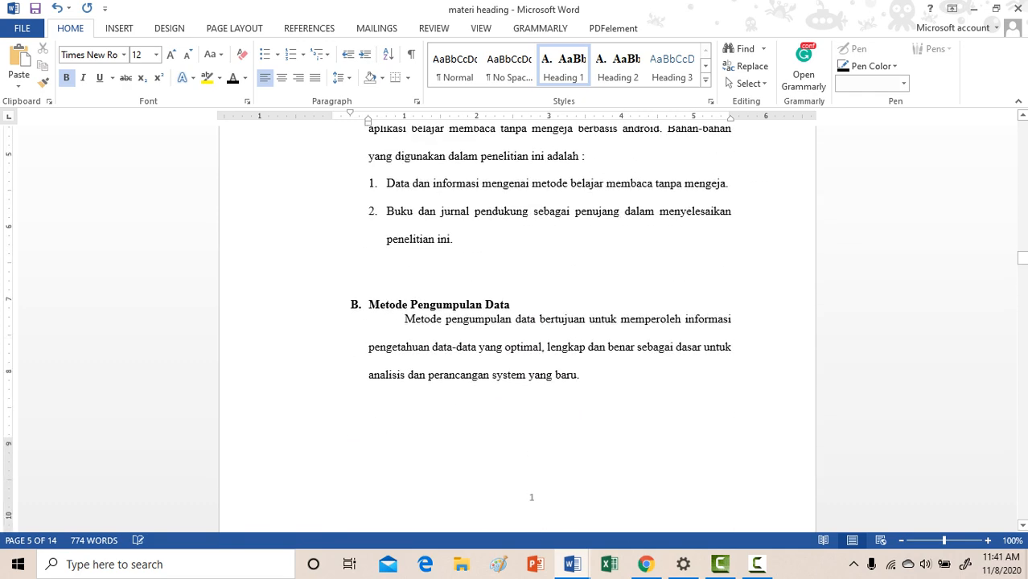
scroll(514, 322, "down", 10)
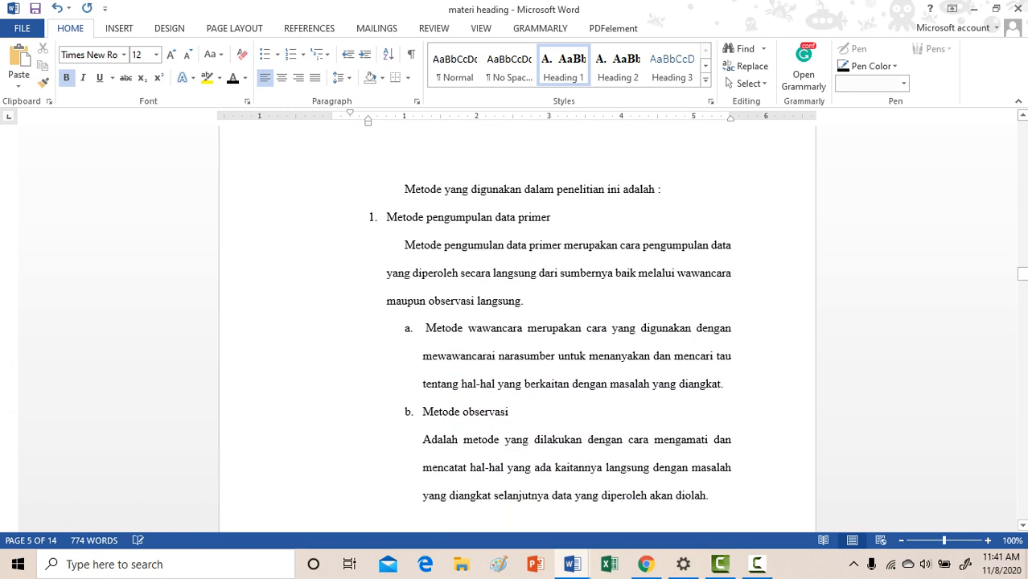
left_click(283, 216)
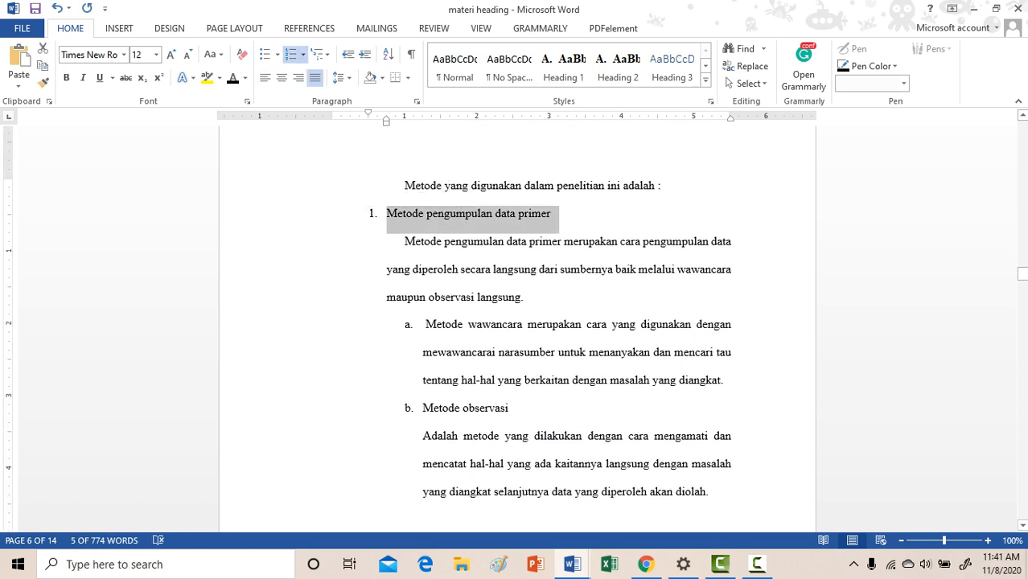
scroll(515, 322, "down", 5)
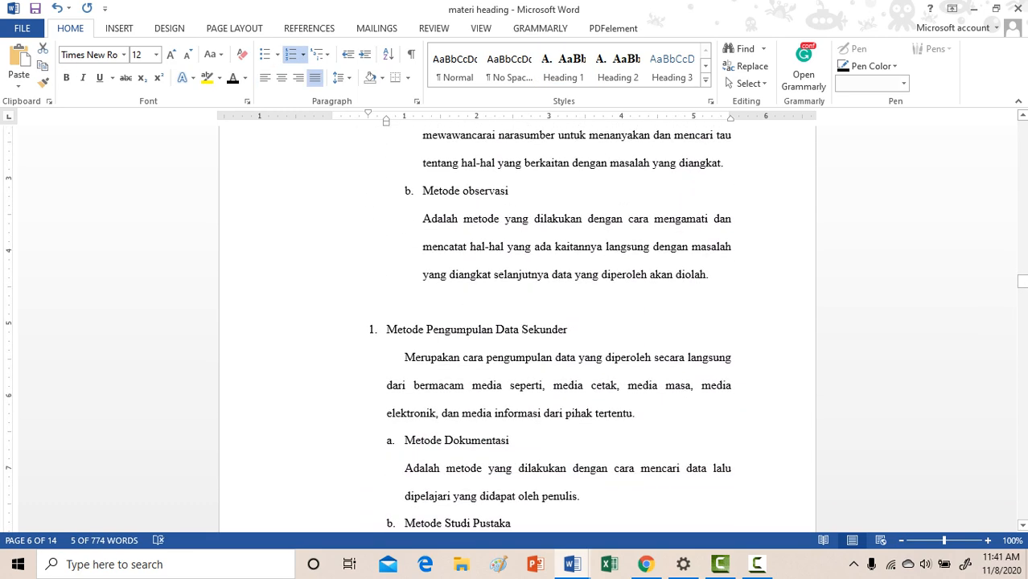
left_click(283, 329, "ctrl")
scroll(515, 322, "down", 14)
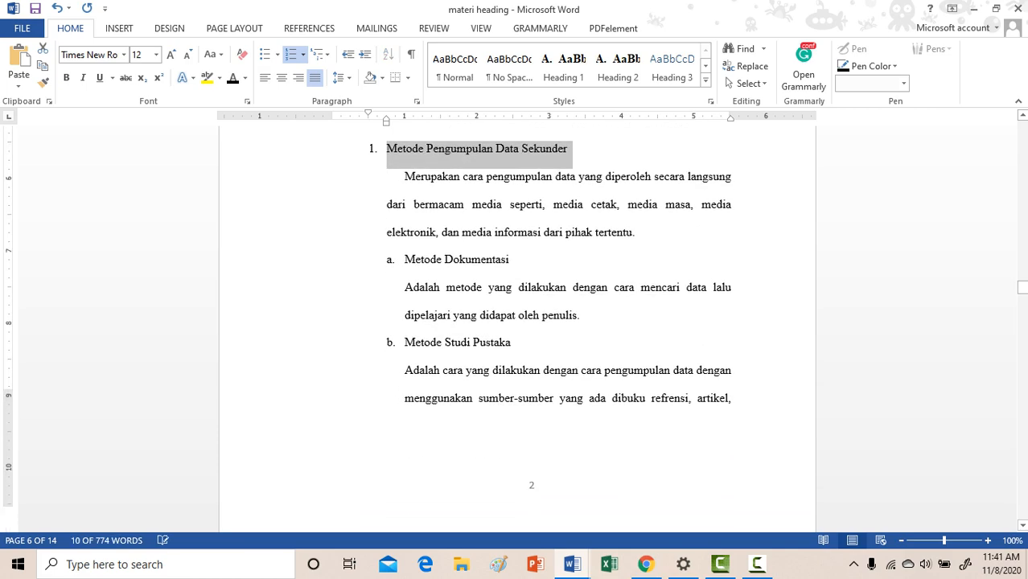
scroll(514, 321, "down", 15)
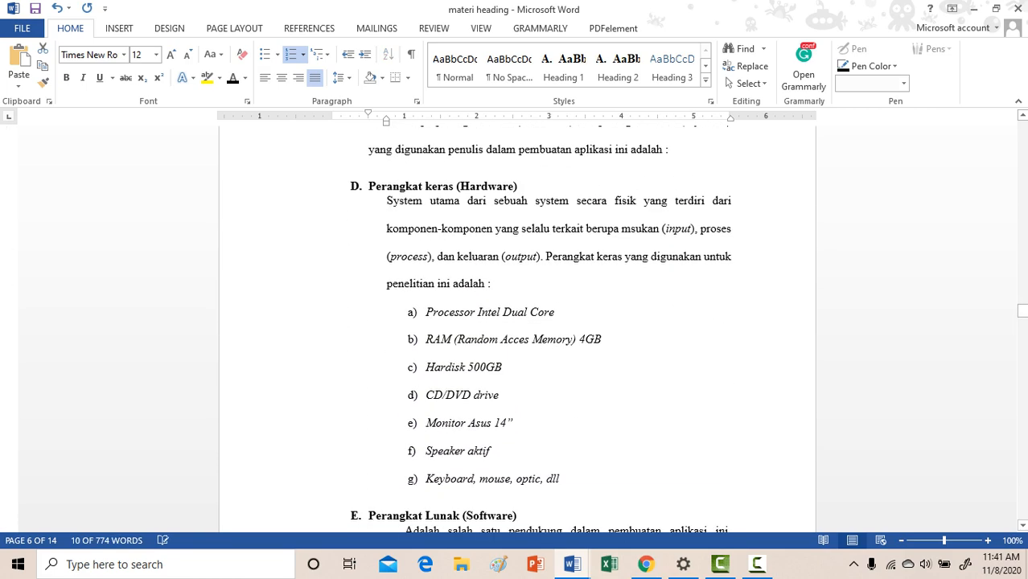
scroll(515, 321, "down", 14)
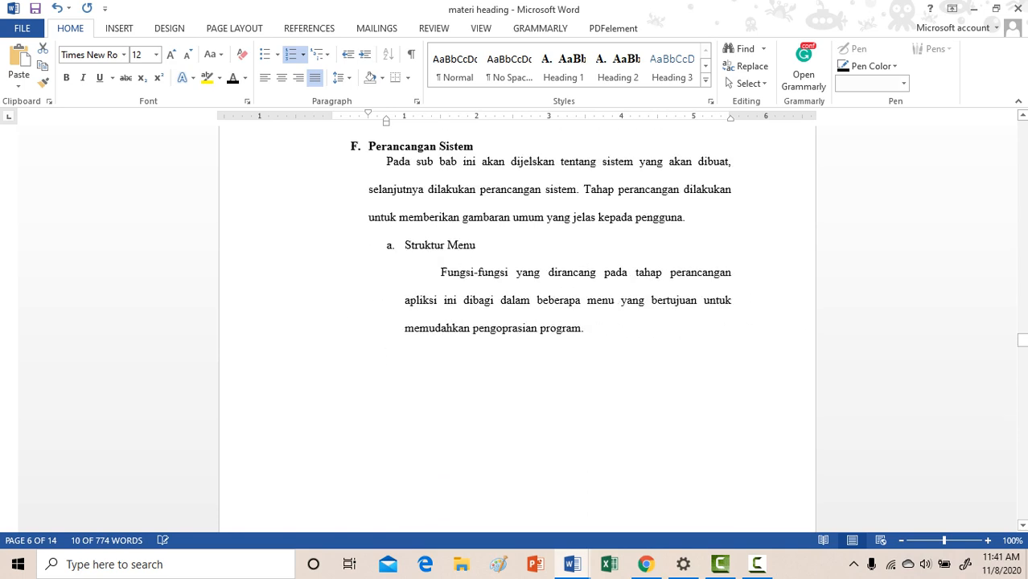
scroll(514, 322, "down", 18)
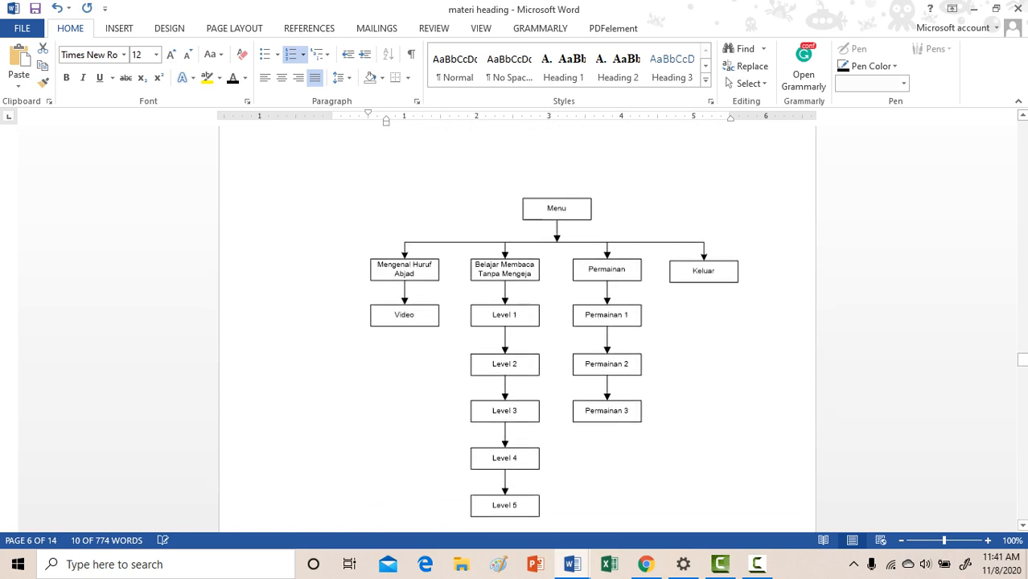
scroll(514, 322, "up", 8)
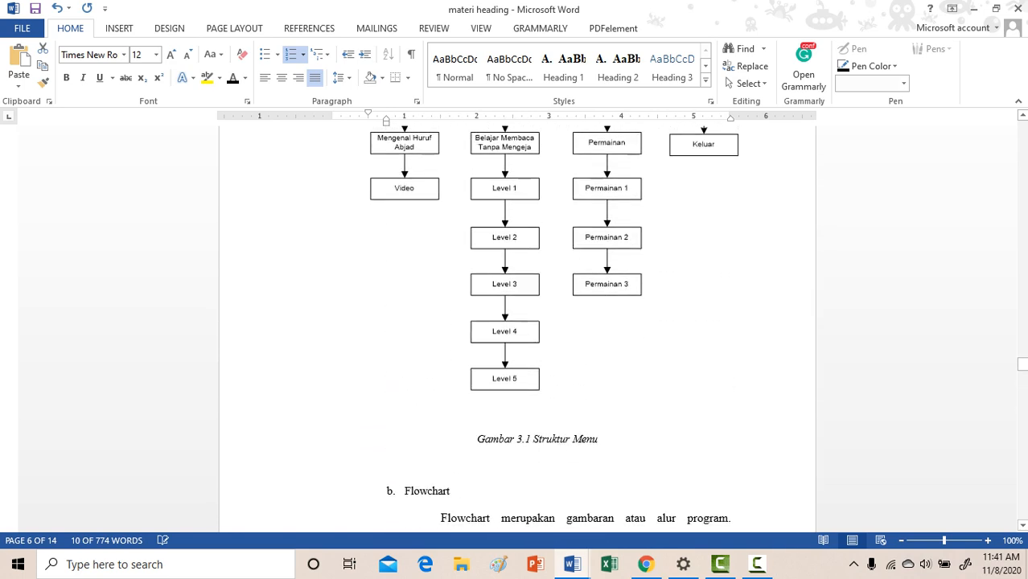
key("ctrl+z")
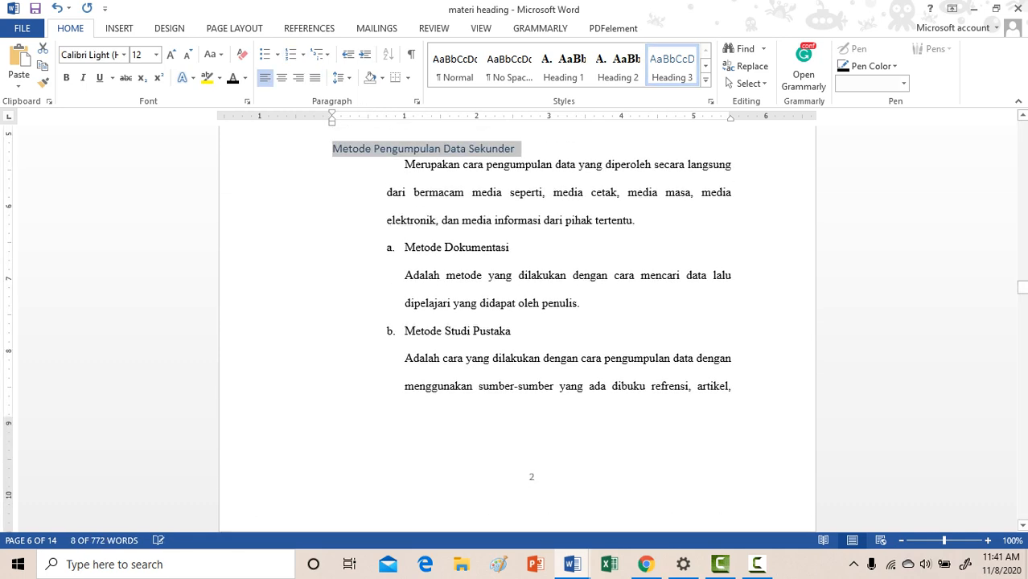
Step: Modify the Heading 3 style to Automatic font colour and Times New Roman, and turn on automatic updating
right_click(668, 66)
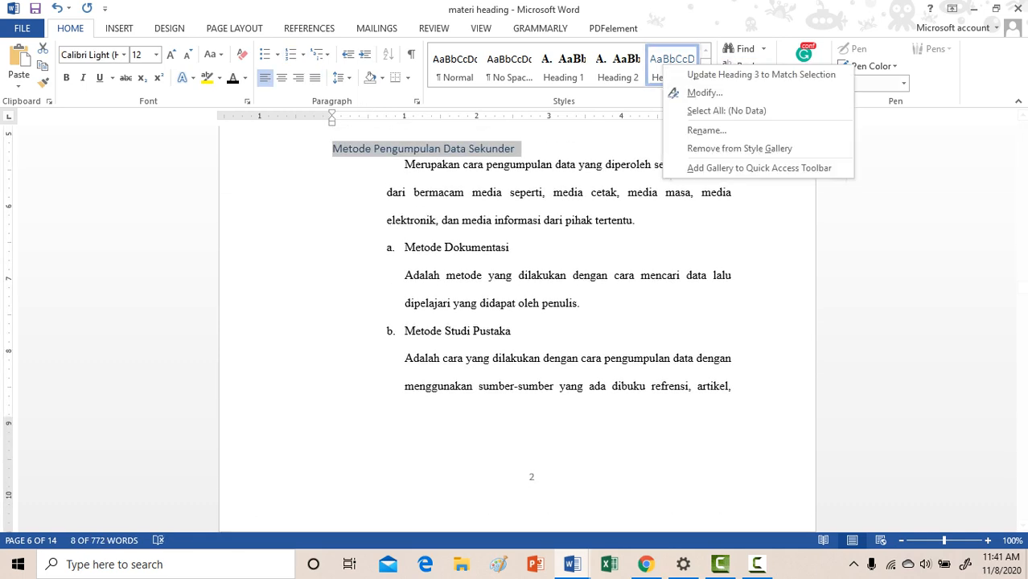
left_click(704, 92)
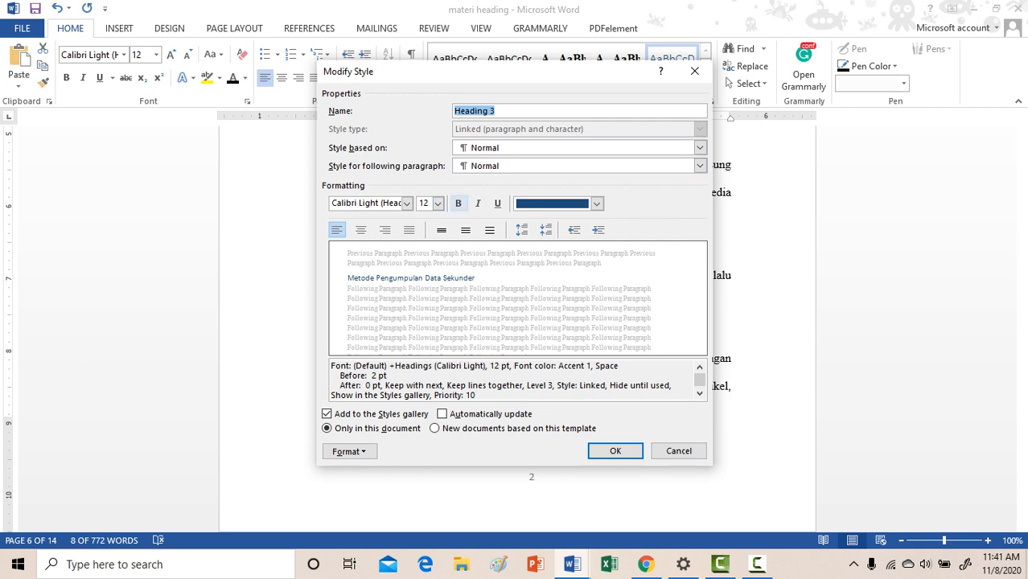
left_click(597, 203)
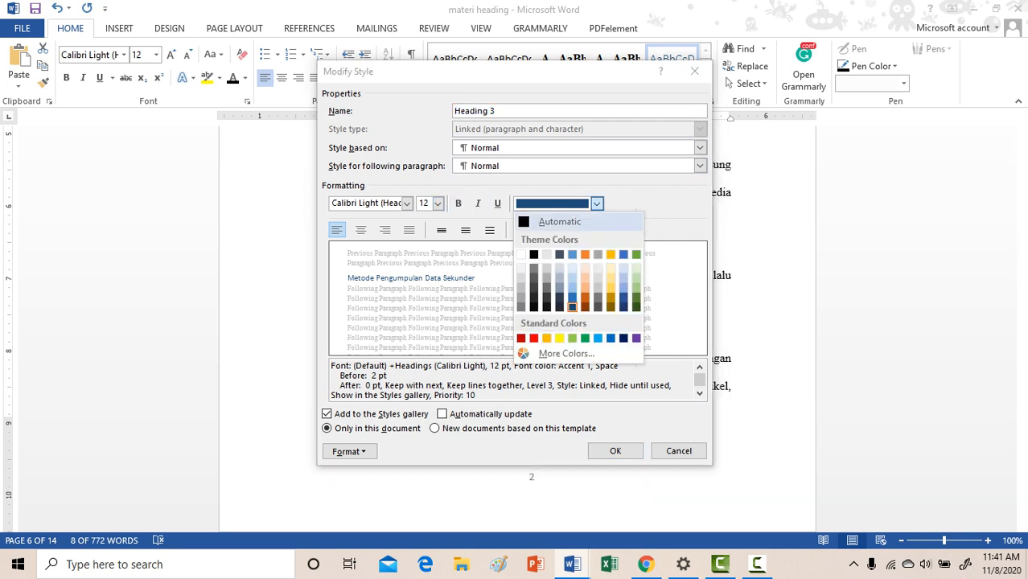
left_click(549, 220)
left_click(407, 203)
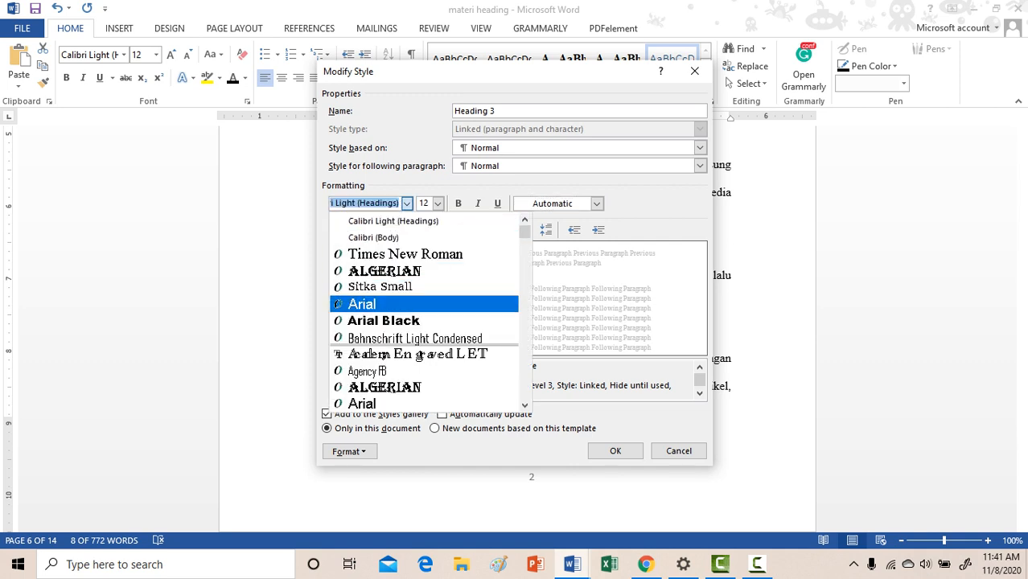
left_click(346, 254)
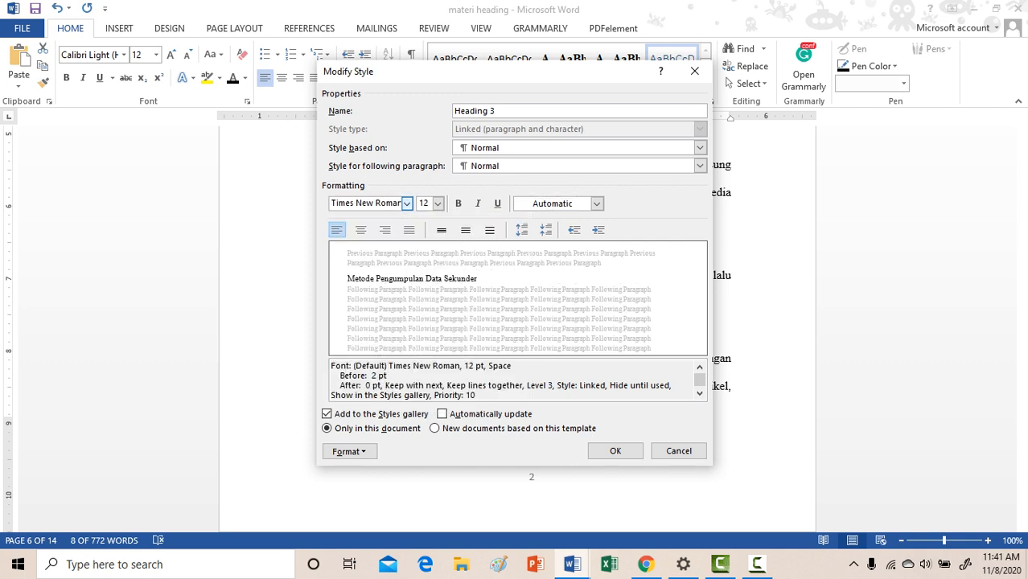
left_click(442, 413)
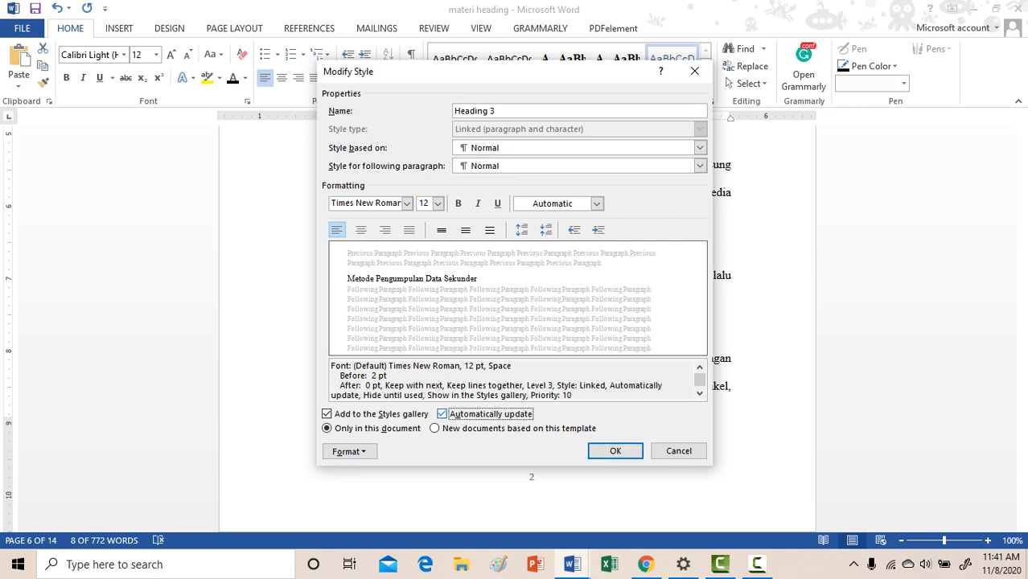
Step: Add 1. 2. 3. numbering to the Heading 3 style and save the style changes
left_click(349, 451)
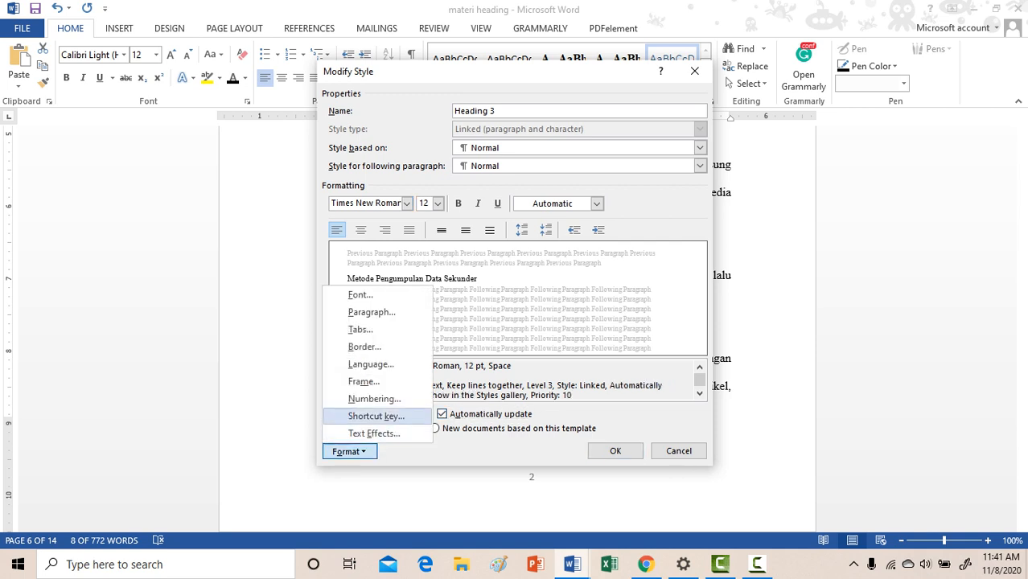
key("Down")
key("Return")
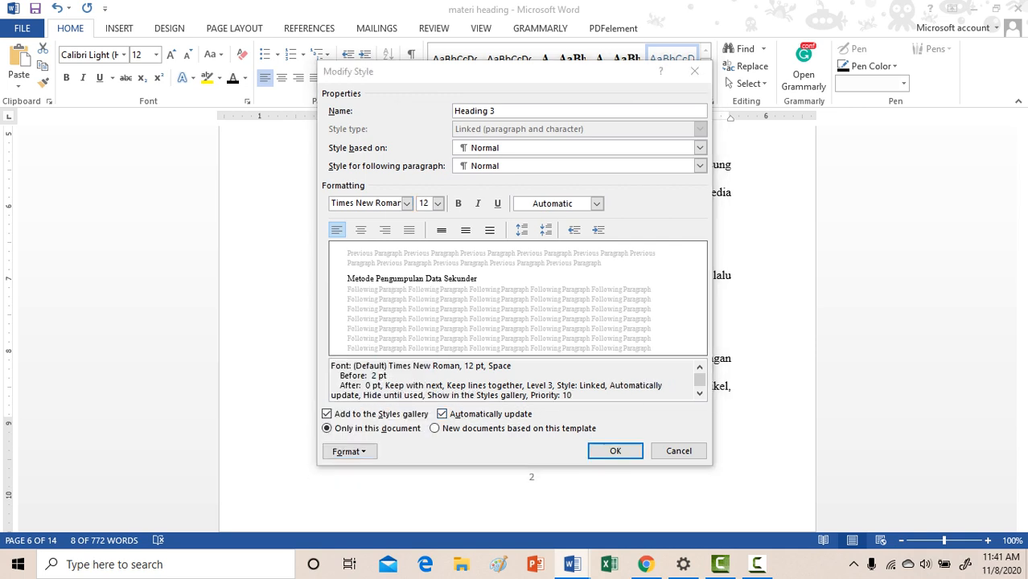
left_click(458, 276)
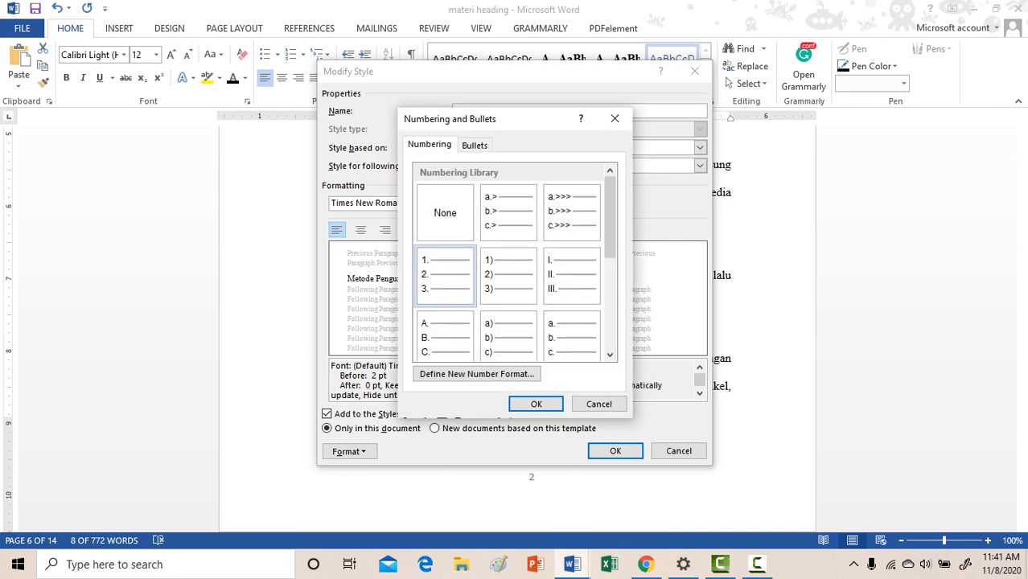
left_click(536, 404)
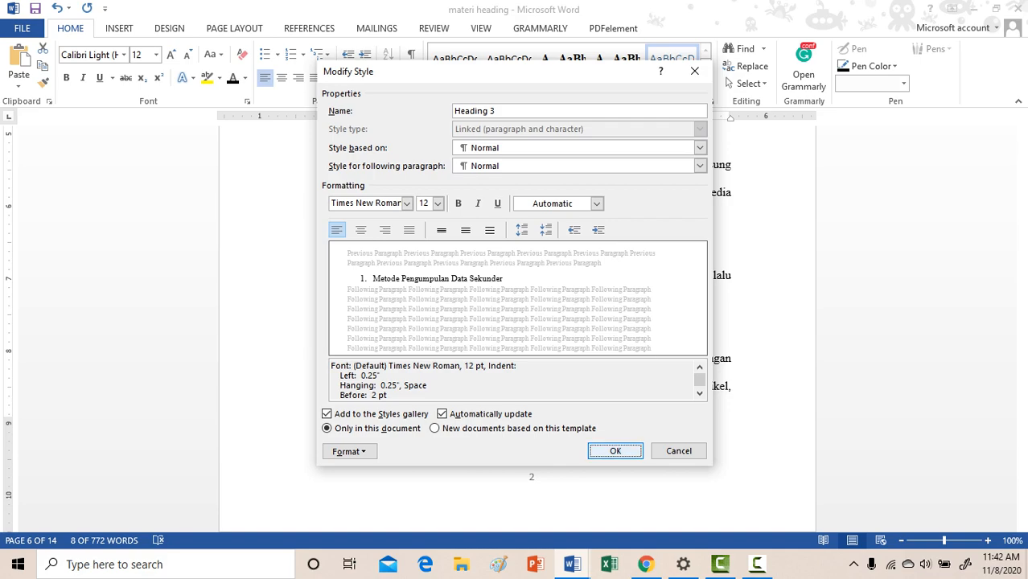
key("Return")
Step: Insert an Automatic Table 1 table of contents on the empty line below the daftar isi heading
scroll(514, 321, "up", 20)
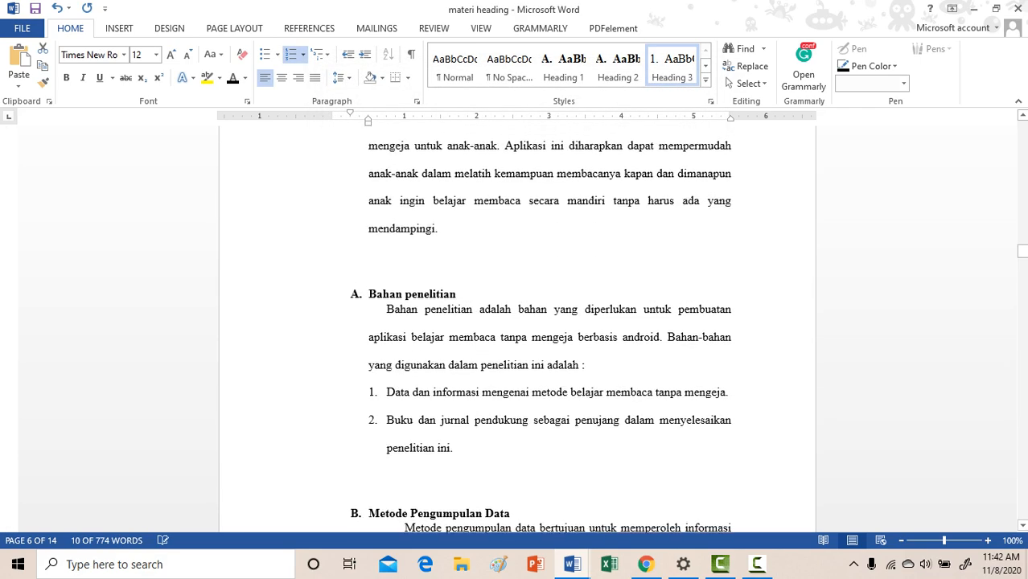
scroll(515, 322, "down", 5)
left_click_drag(1021, 264, 1022, 196)
mouse_move(1021, 177)
left_mouse_down()
mouse_move(1021, 129)
mouse_move(1021, 185)
left_mouse_up()
left_click(333, 290)
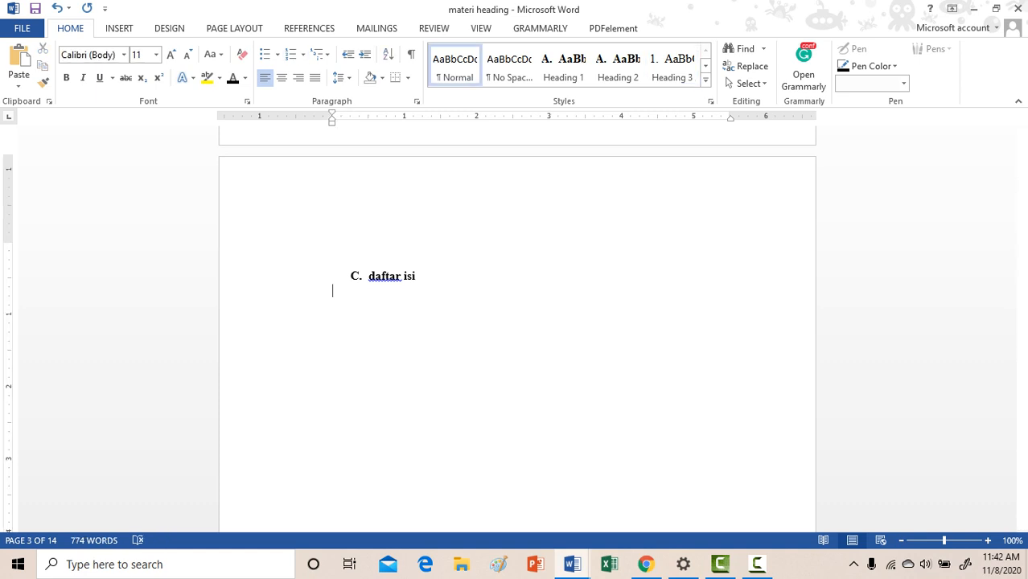
left_click(308, 28)
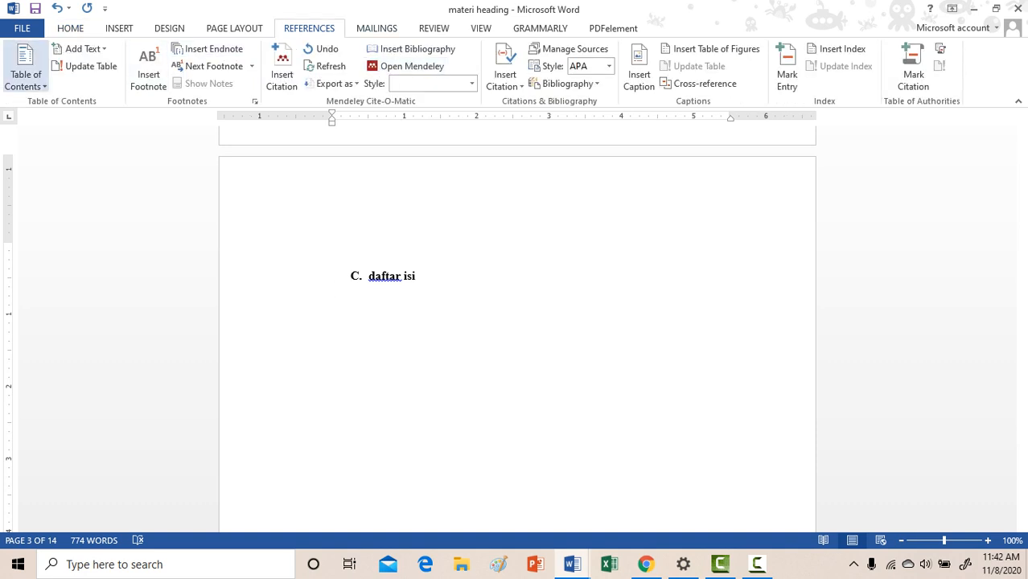
left_click(26, 66)
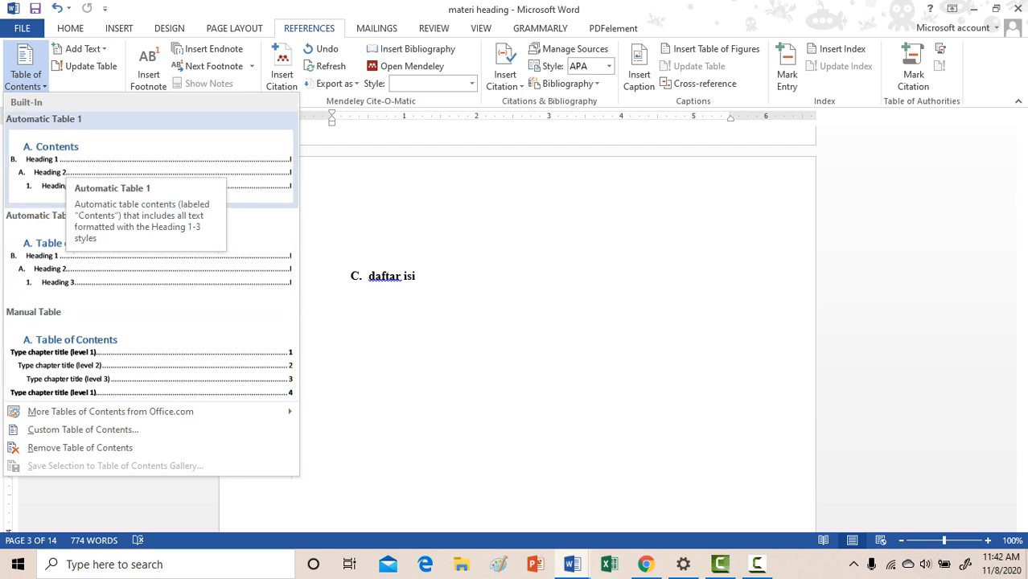
left_click(66, 165)
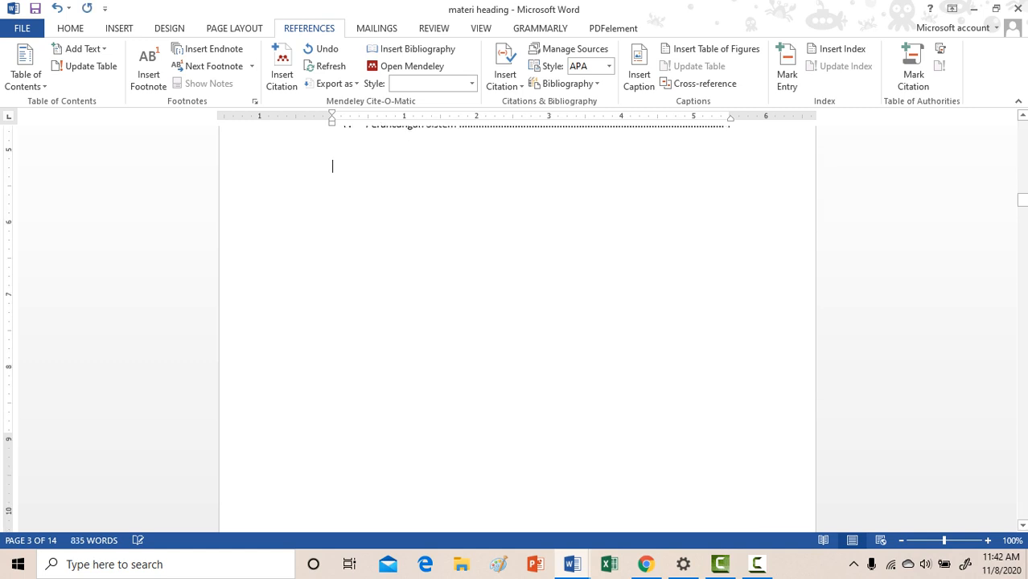
Step: Delete the Contents title and its list letter from the top of the inserted table of contents
scroll(516, 328, "up", 1)
scroll(516, 328, "up", 7)
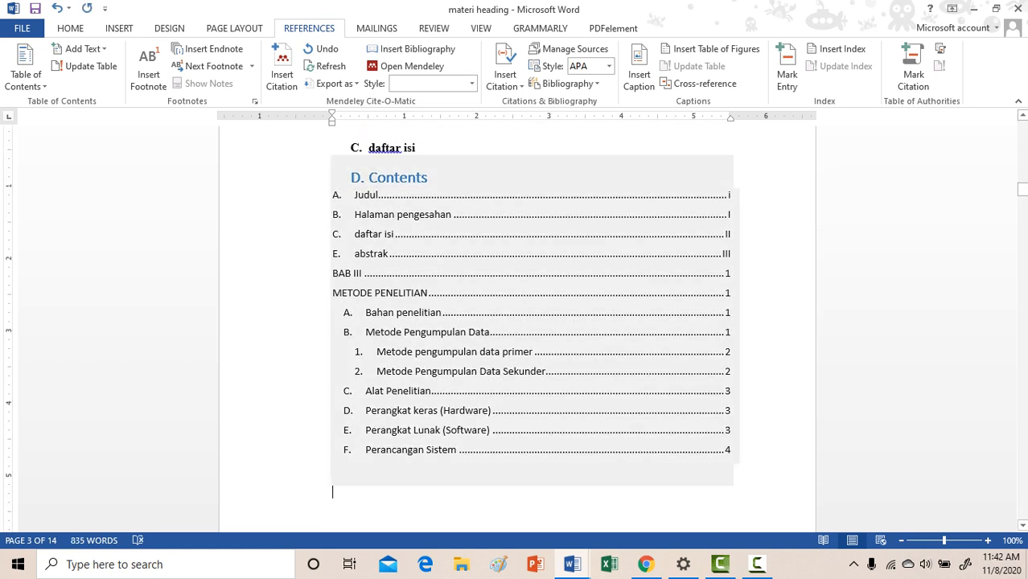
left_click(428, 177)
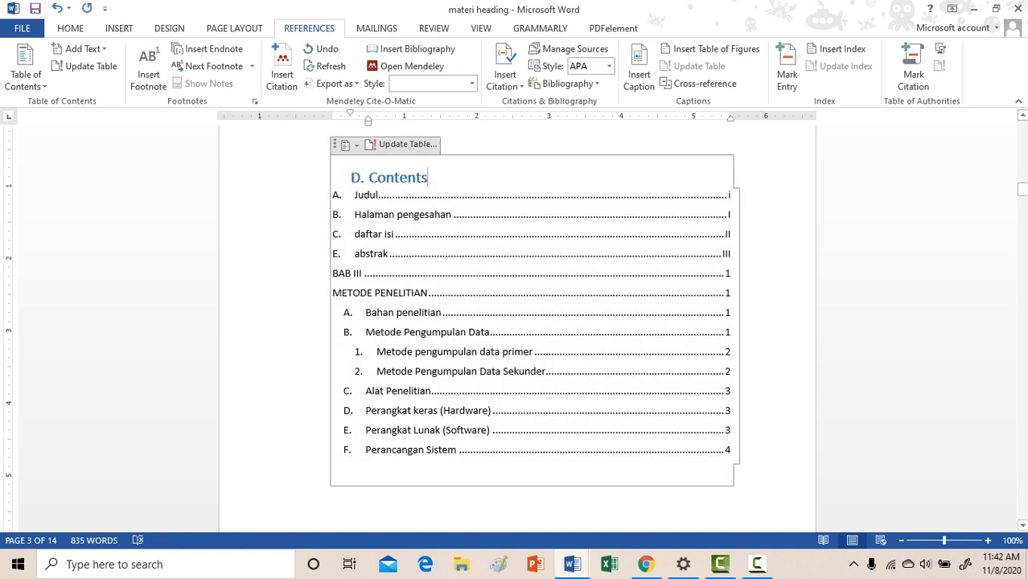
left_click_drag(428, 177, 431, 193)
left_click(368, 177)
left_click_drag(358, 177, 414, 176)
left_click(428, 177)
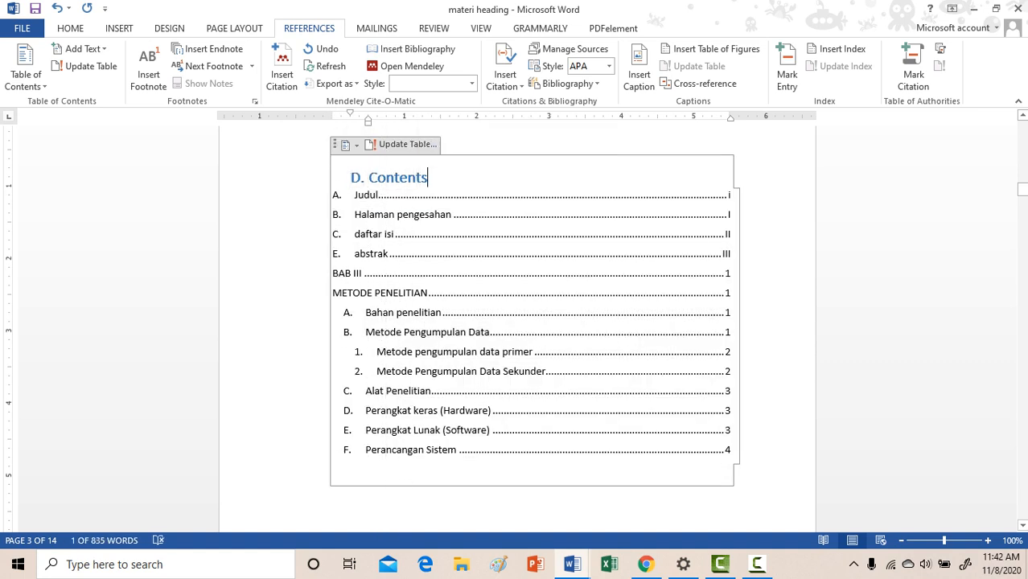
key("BackSpace")
key("BackSpace")
key("BackSpace")
key("BackSpace")
key("BackSpace")
key("BackSpace")
key("BackSpace")
key("BackSpace")
key("BackSpace")
key("BackSpace")
key("BackSpace")
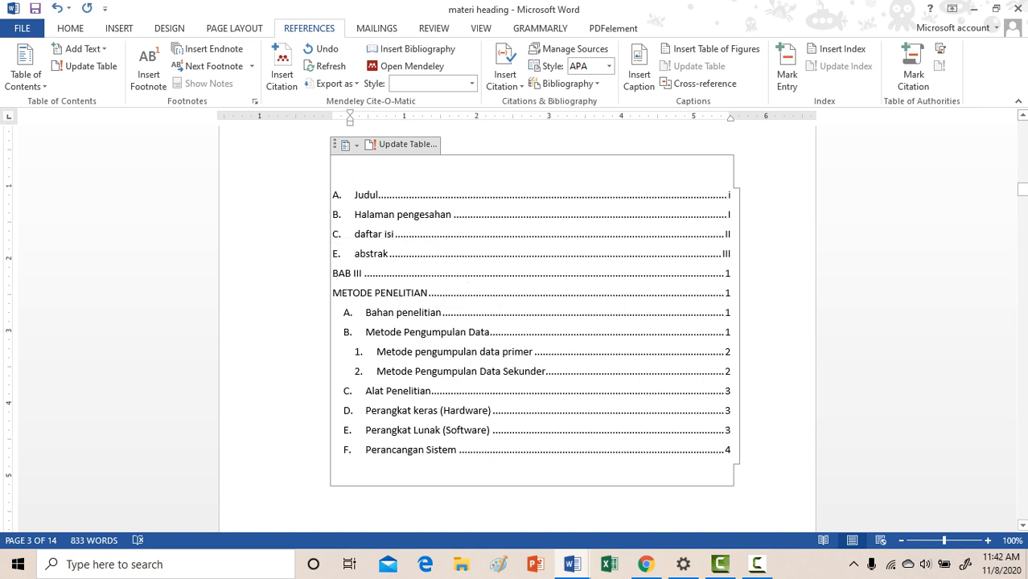
left_click(332, 292)
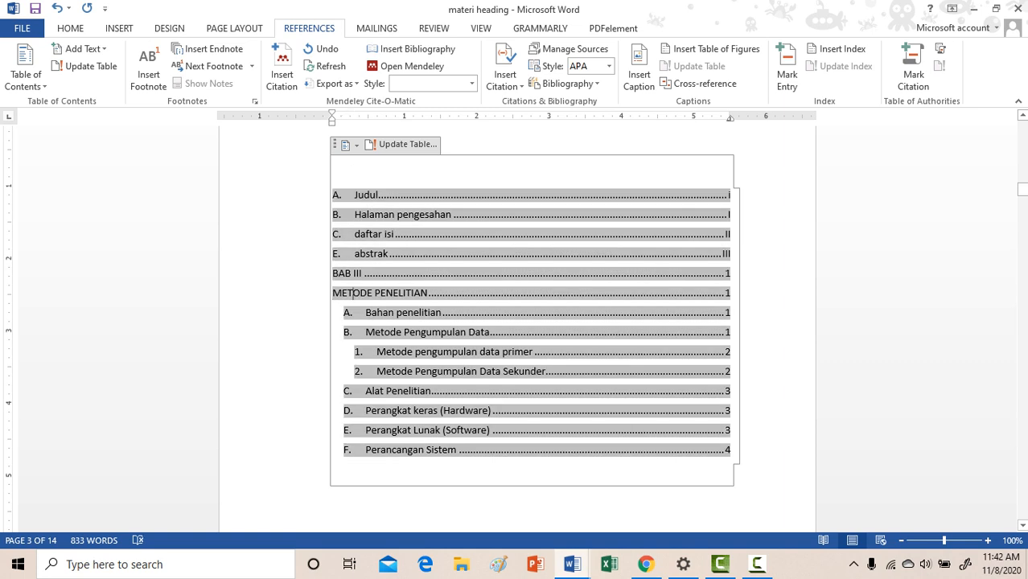
left_click(396, 312)
left_click(415, 351)
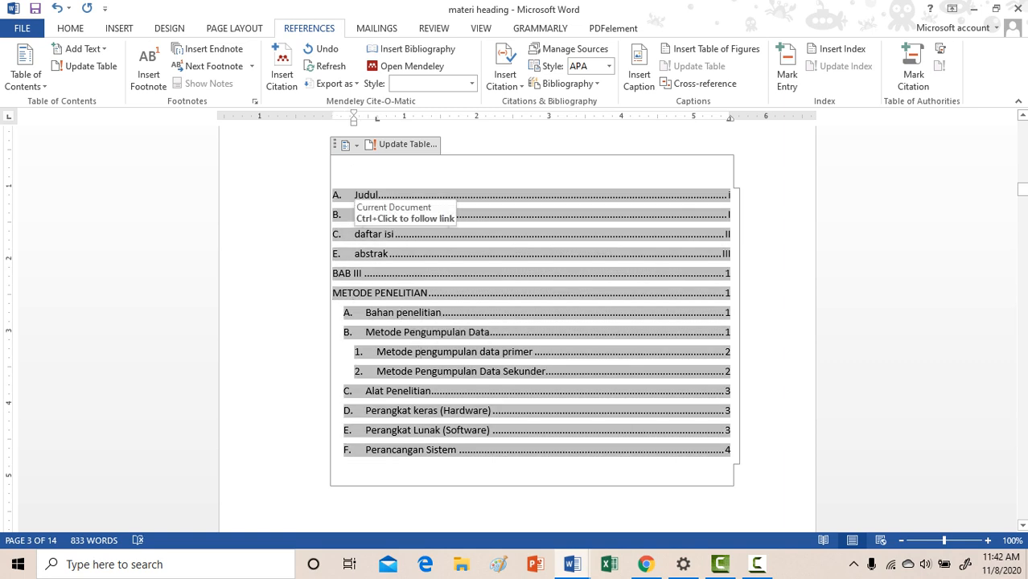
left_click(355, 195)
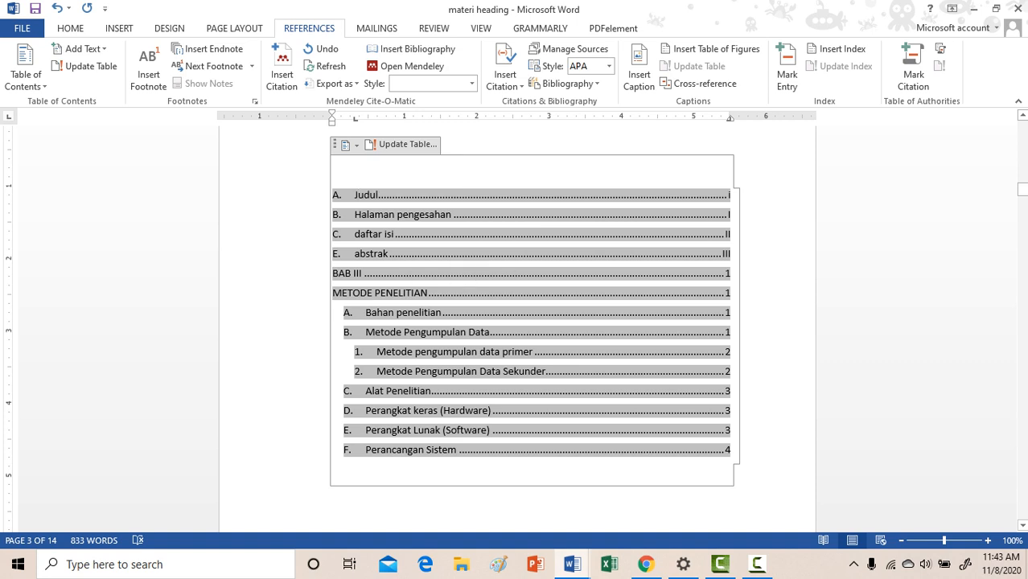
double_click(346, 195)
left_click(355, 234)
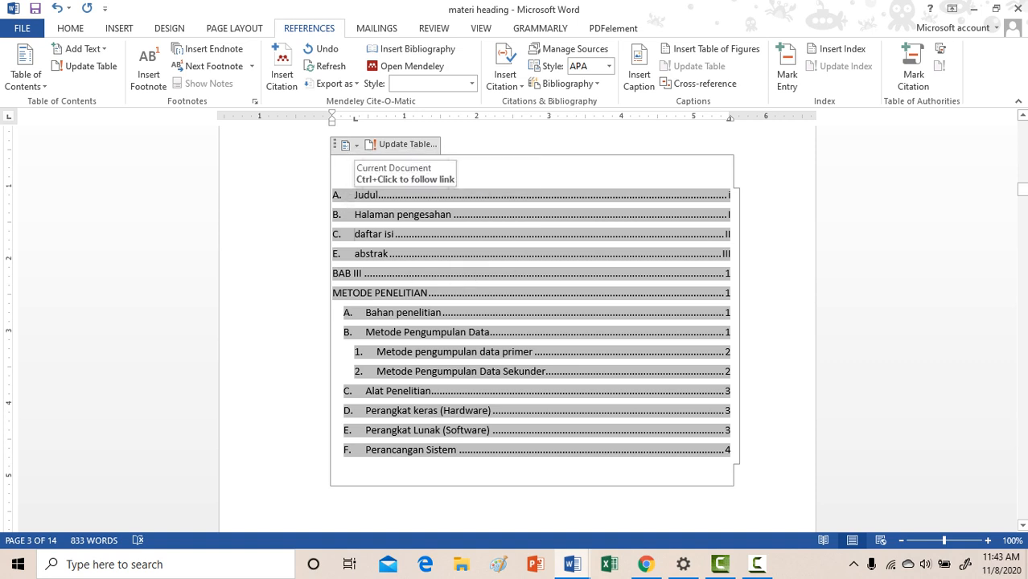
Step: Apply the Heading 1 style to the Judul through abstrak entries in the table of contents
left_click_drag(354, 196, 355, 256)
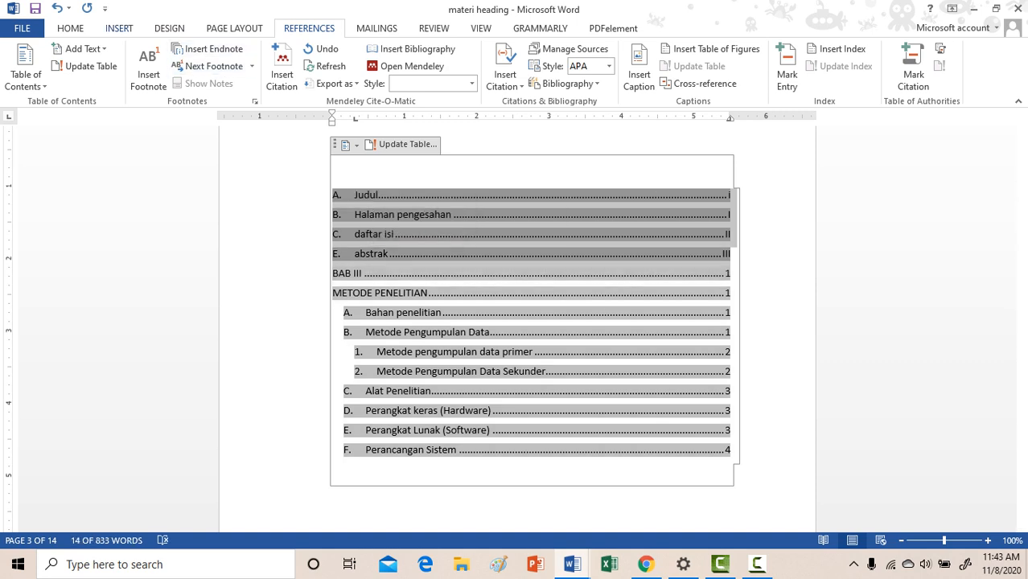
left_click(70, 28)
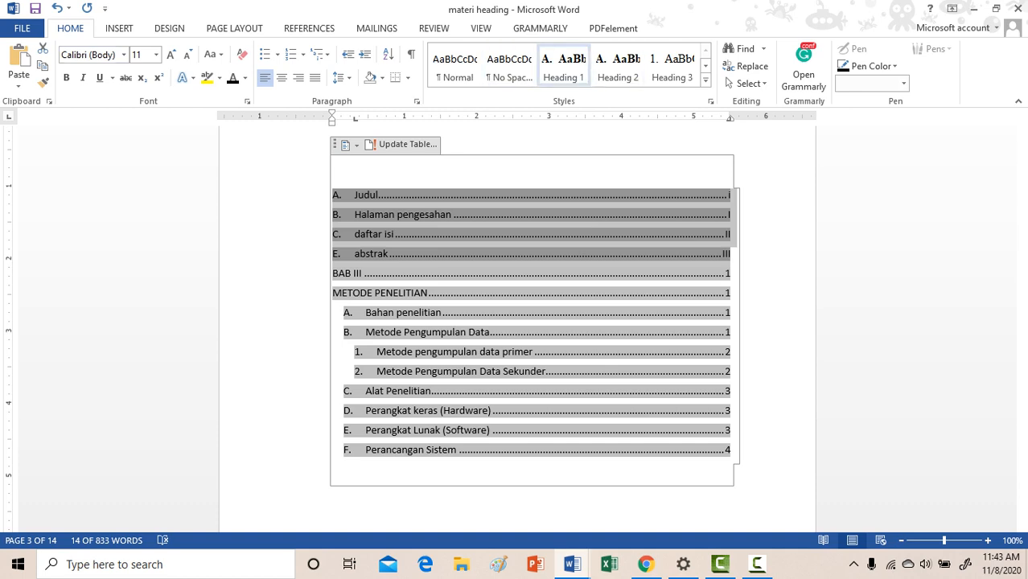
left_click(563, 67)
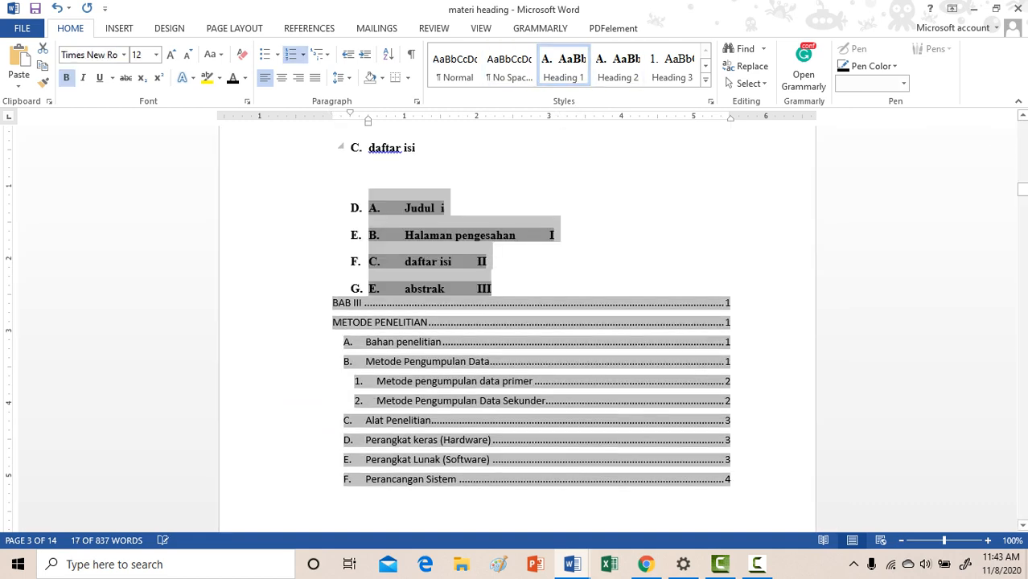
Step: Modify the Heading 1 style so its numbering is None and save the style change
right_click(566, 68)
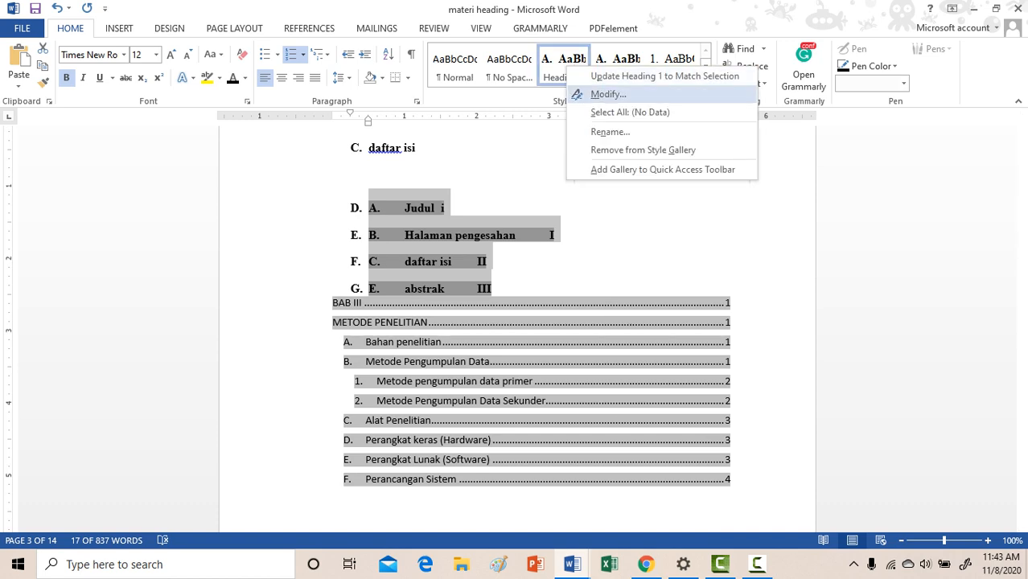
left_click(608, 94)
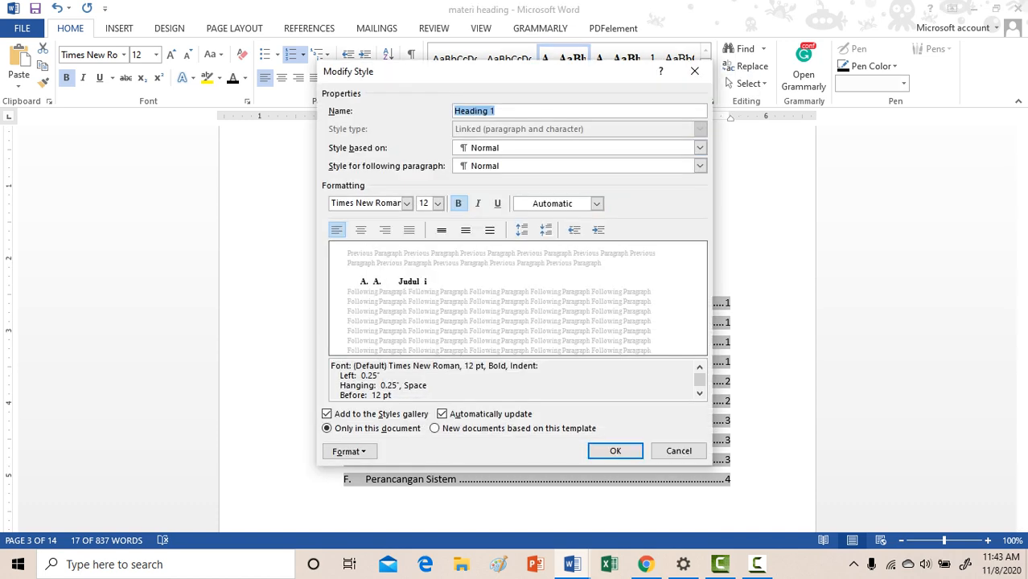
left_click(348, 452)
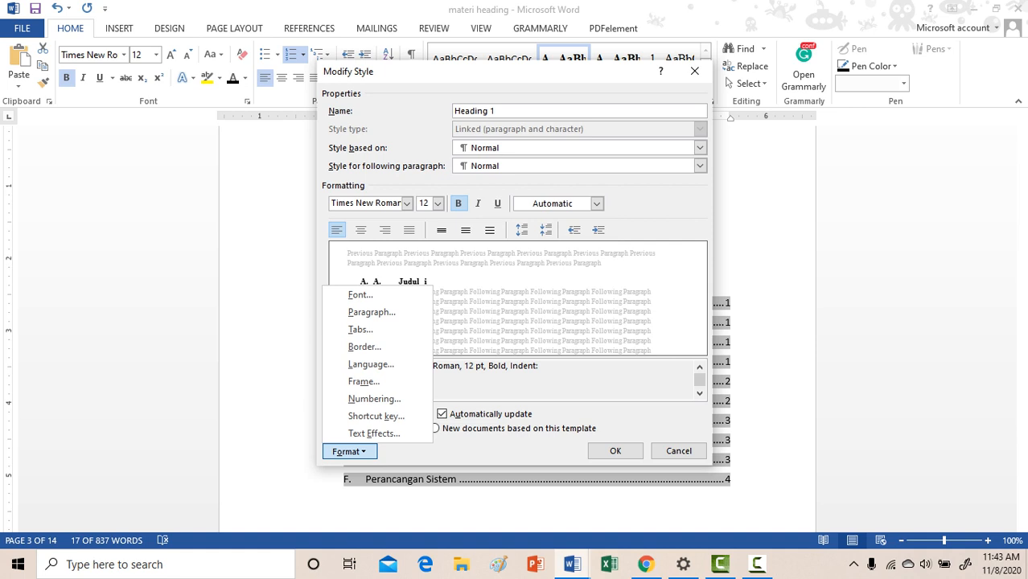
left_click(373, 398)
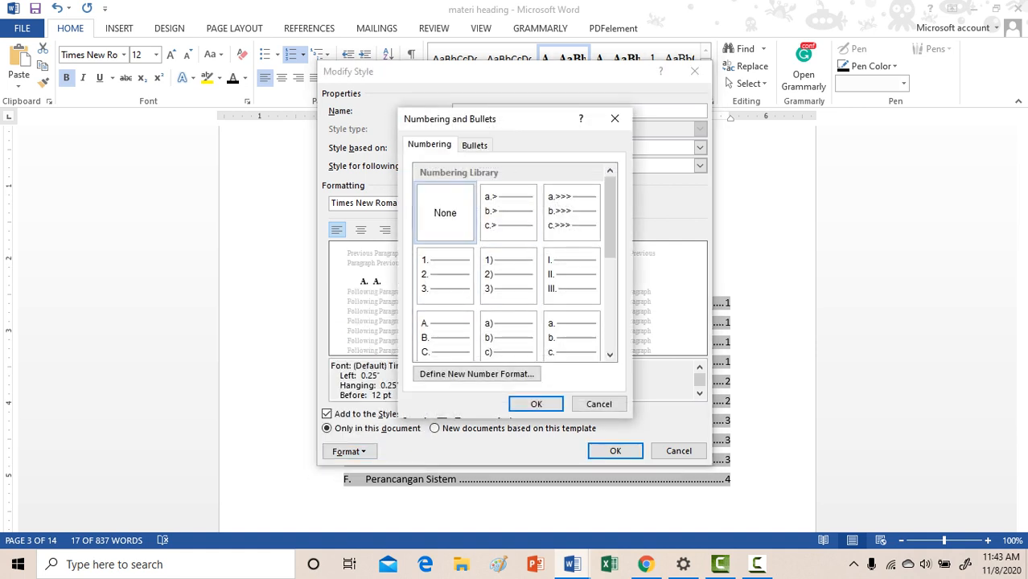
left_click(535, 403)
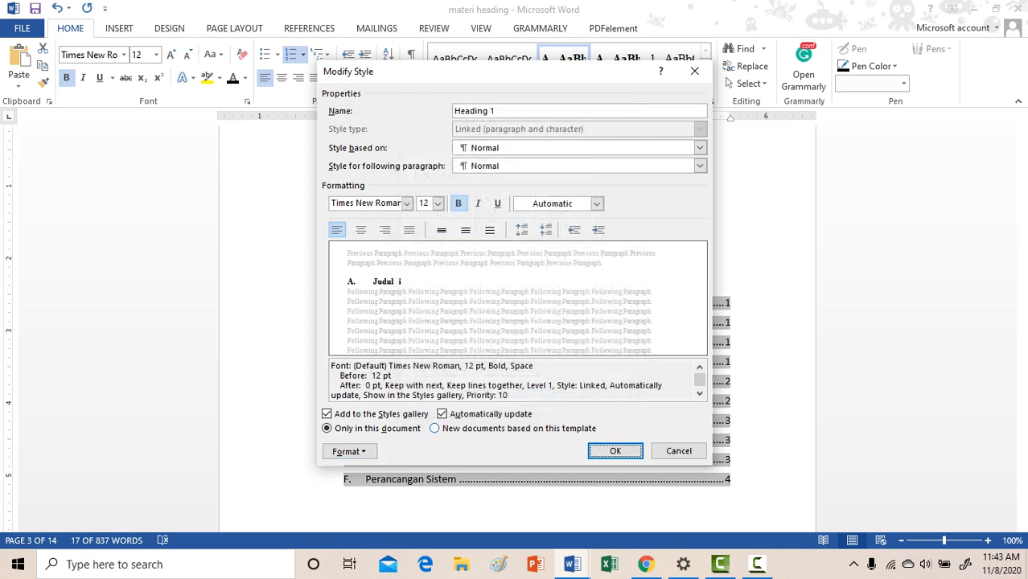
key("Return")
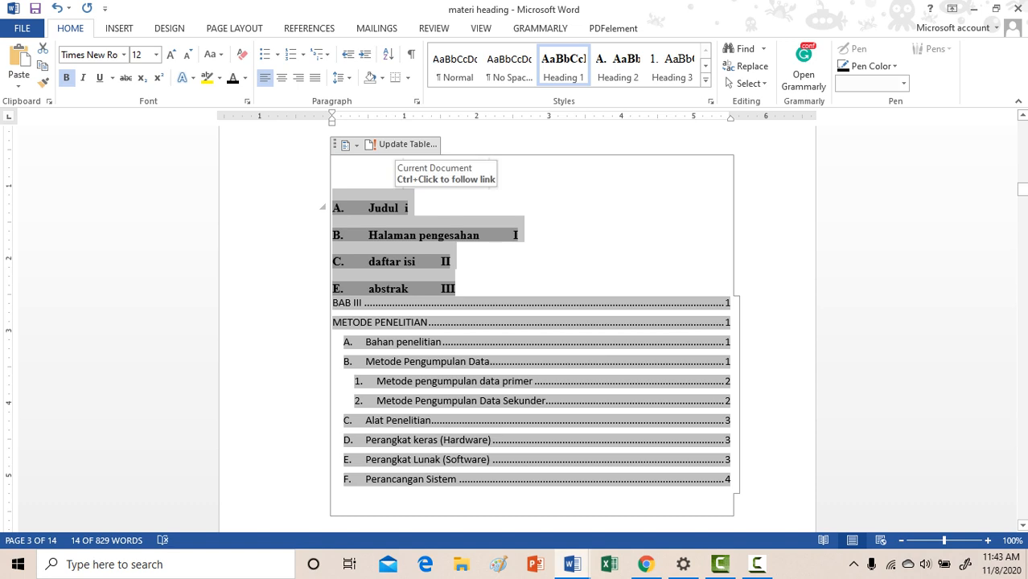
left_click(450, 261)
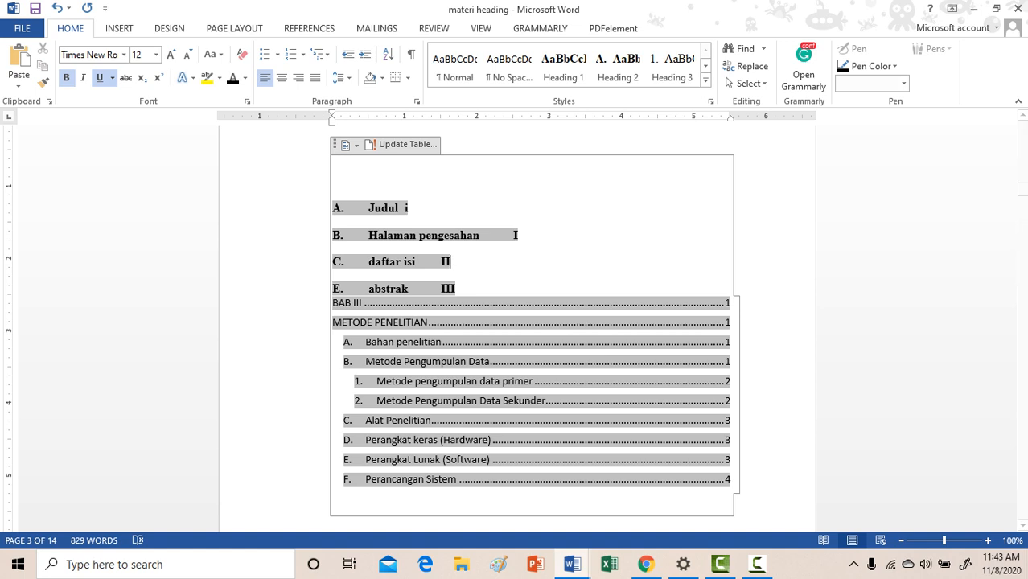
left_click(755, 564)
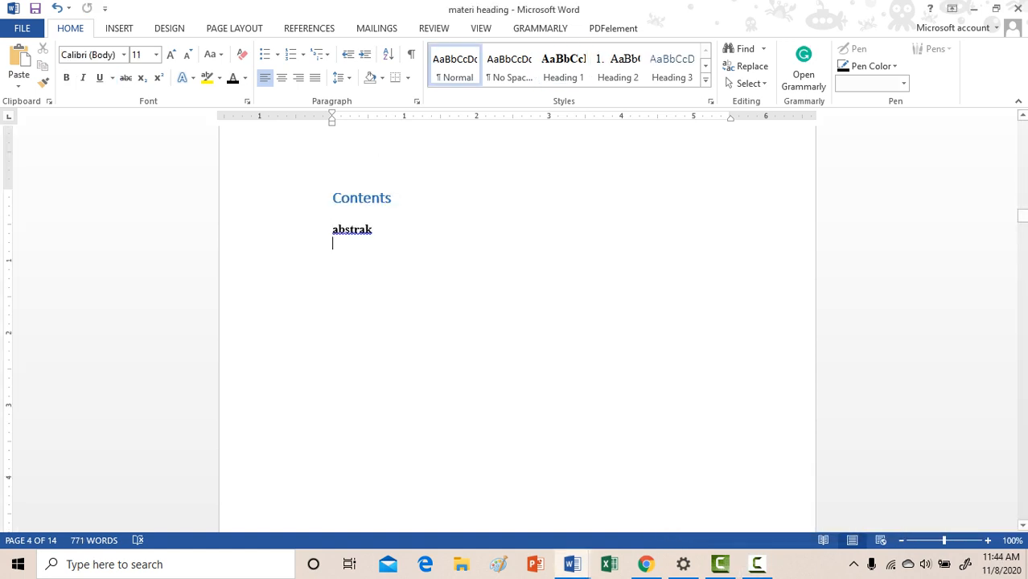
Step: Insert an Automatic Table 1 table of contents with the insertion point on the empty line below daftar isi
scroll(517, 322, "down", 15)
scroll(517, 321, "up", 20)
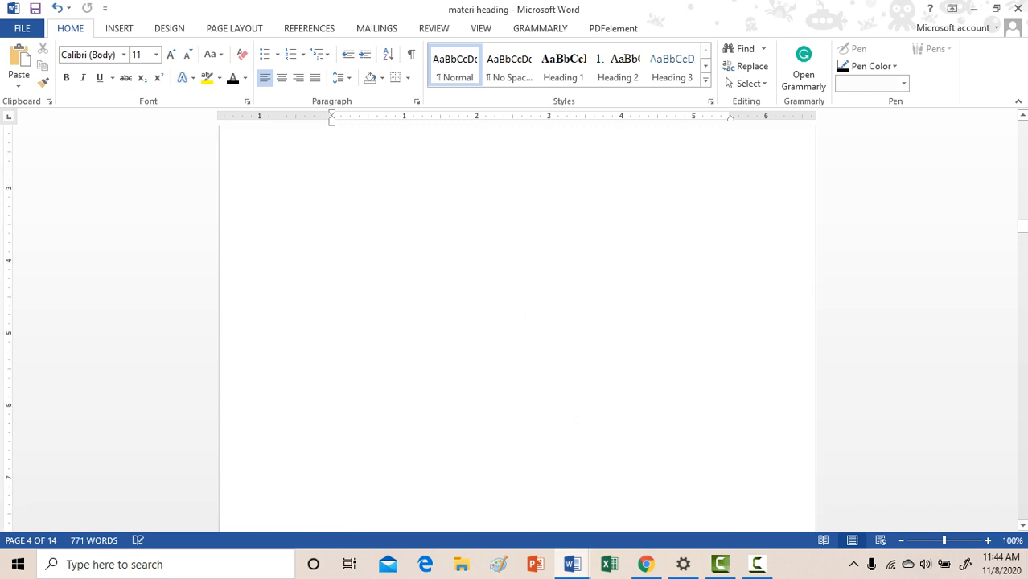
scroll(517, 322, "up", 3)
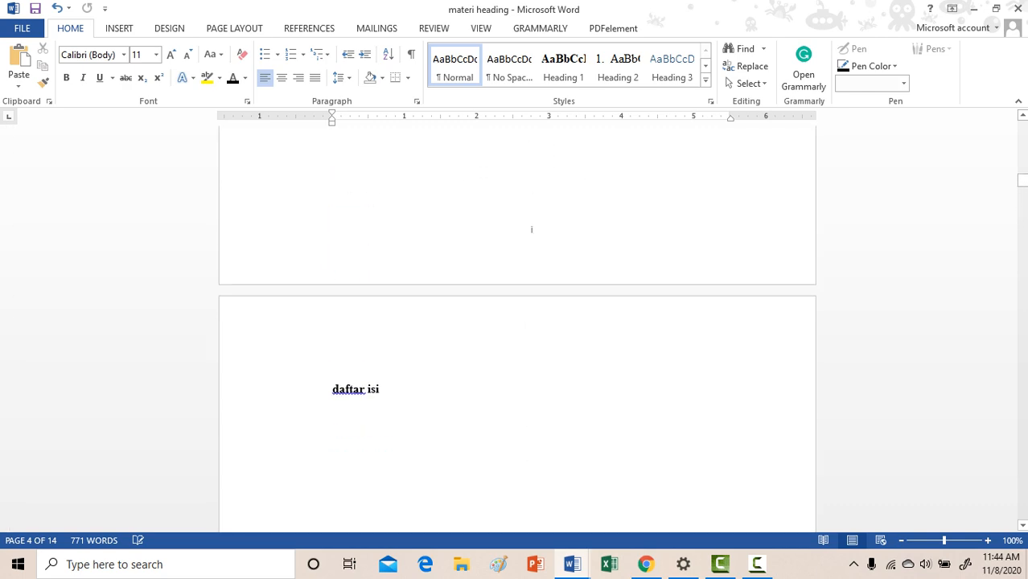
left_click(332, 402)
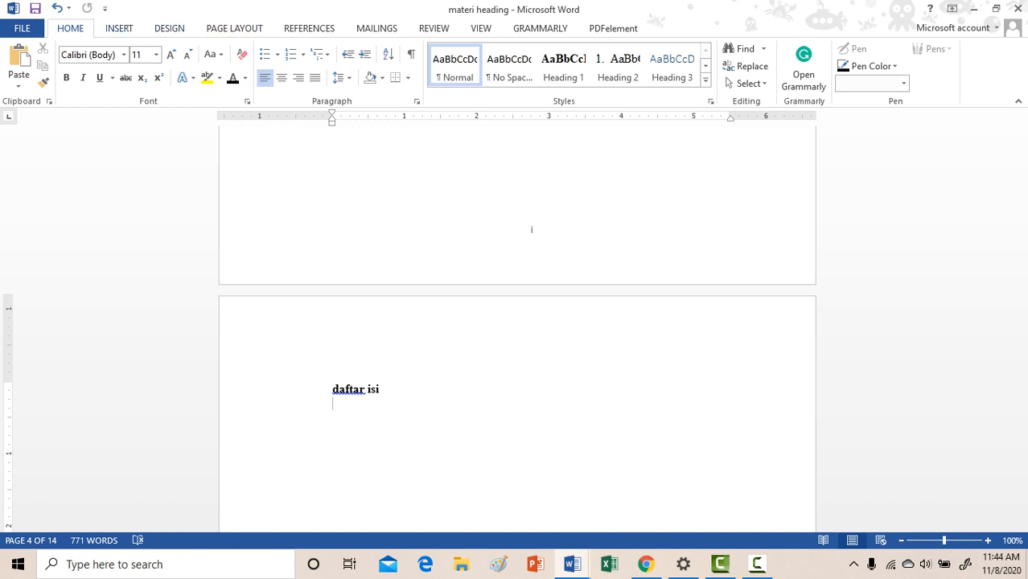
left_click(309, 28)
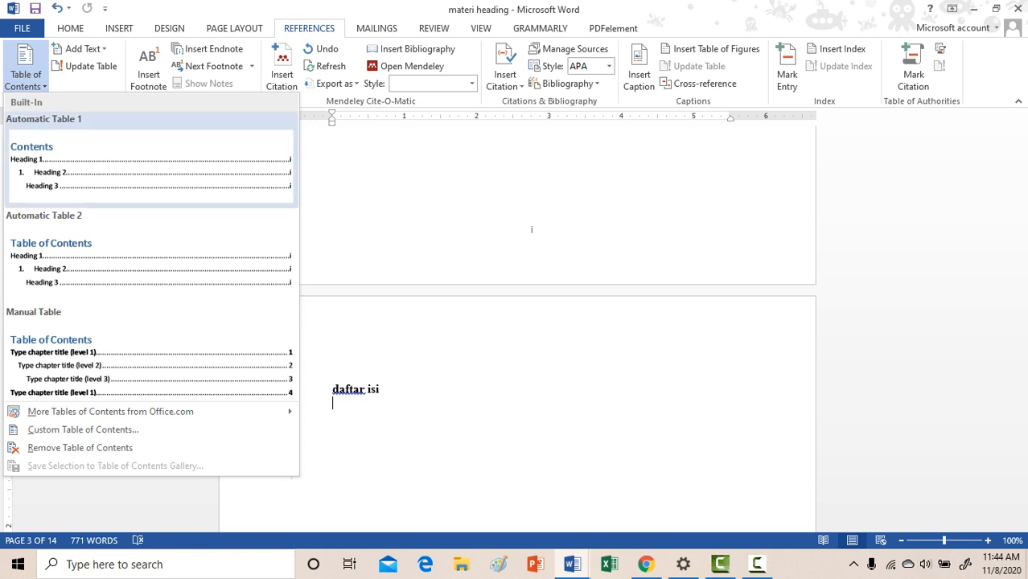
left_click(150, 160)
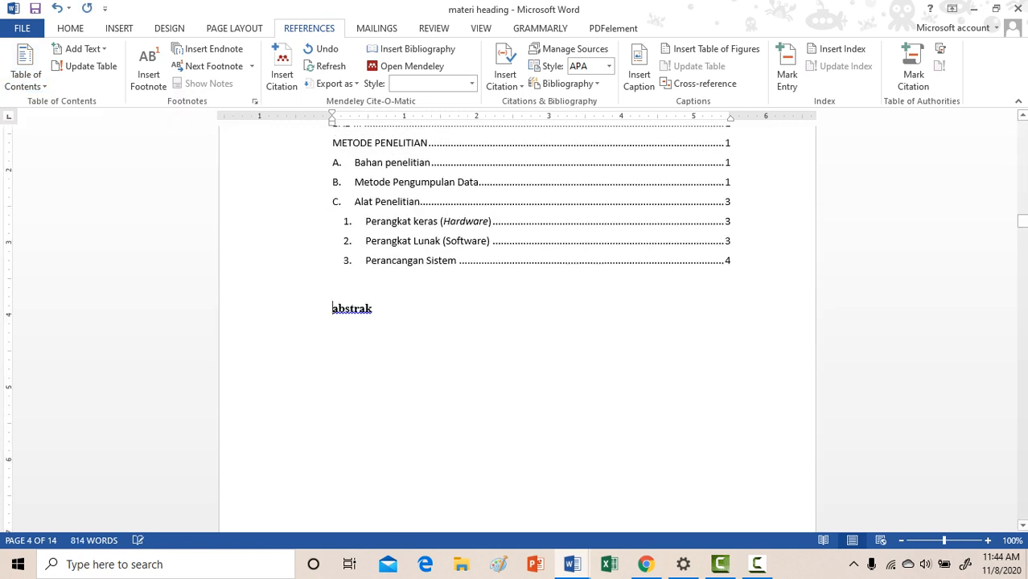
Step: Examine the chapter and subheading entries and their page numbers in the new table of contents
scroll(516, 328, "up", 1)
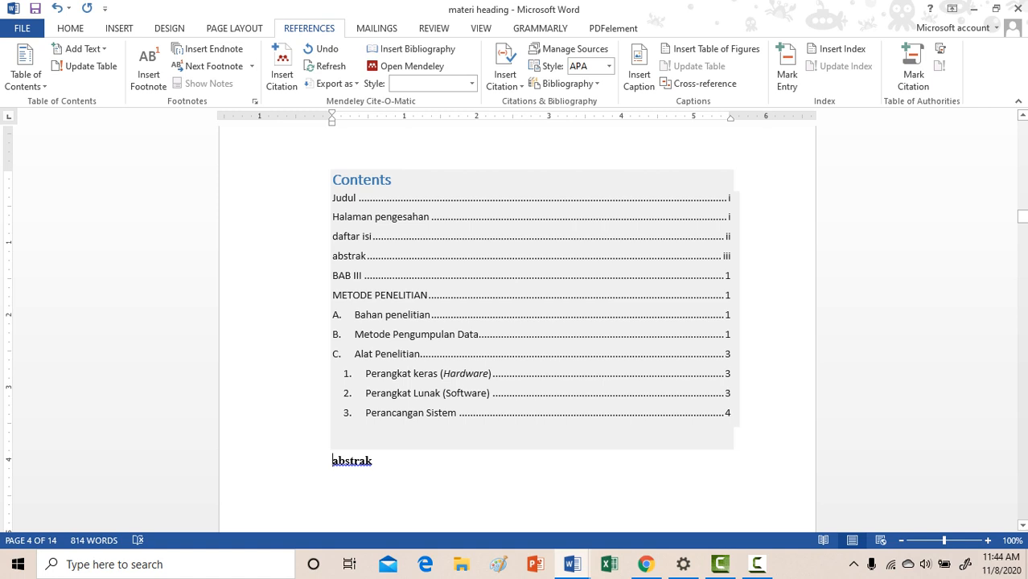
left_click(333, 295)
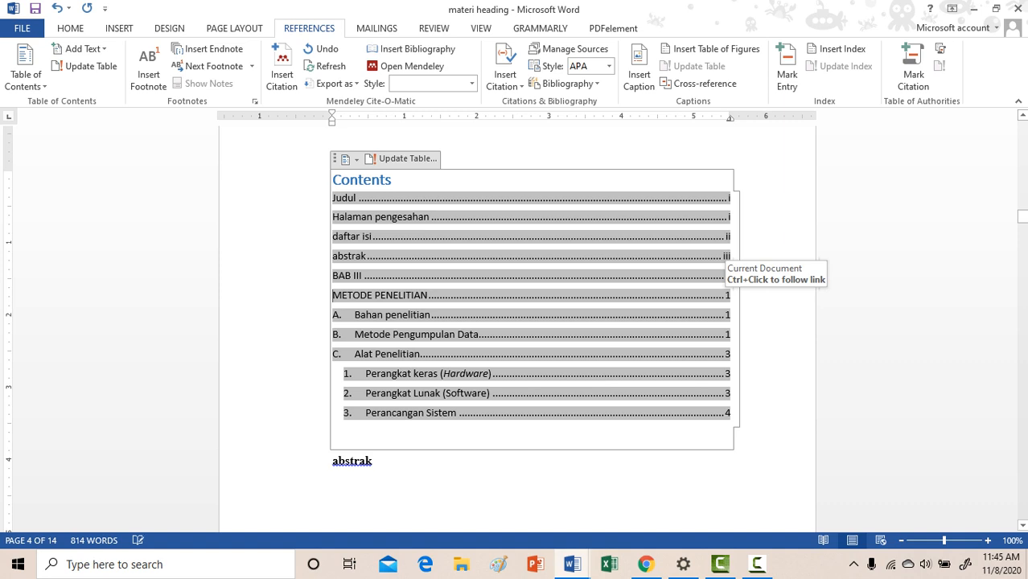
double_click(727, 295)
double_click(433, 295)
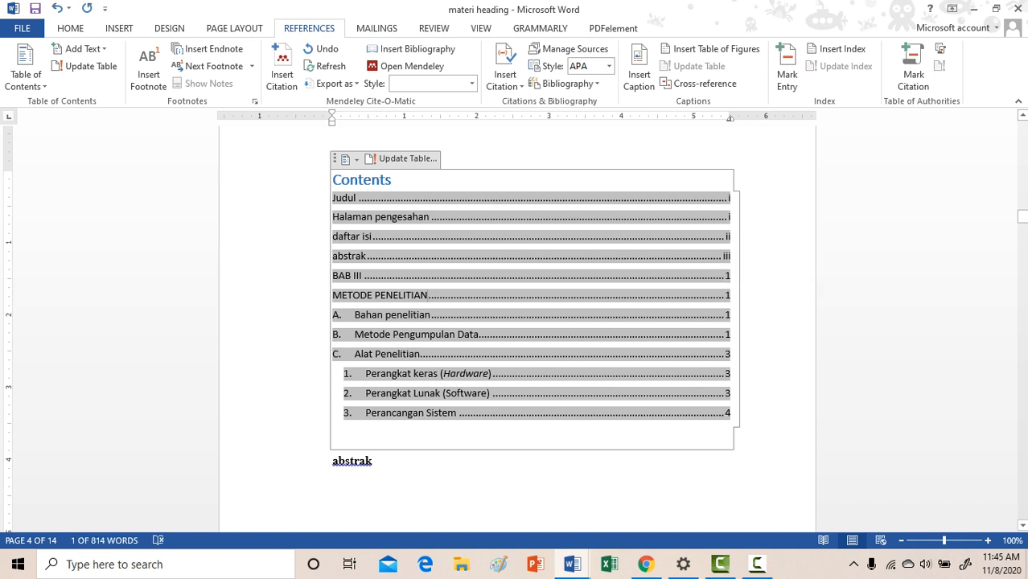
double_click(378, 313)
left_click(332, 314)
Step: Review the headings and footer page numbers across the front matter and chapter pages against the table of contents
scroll(515, 322, "up", 3)
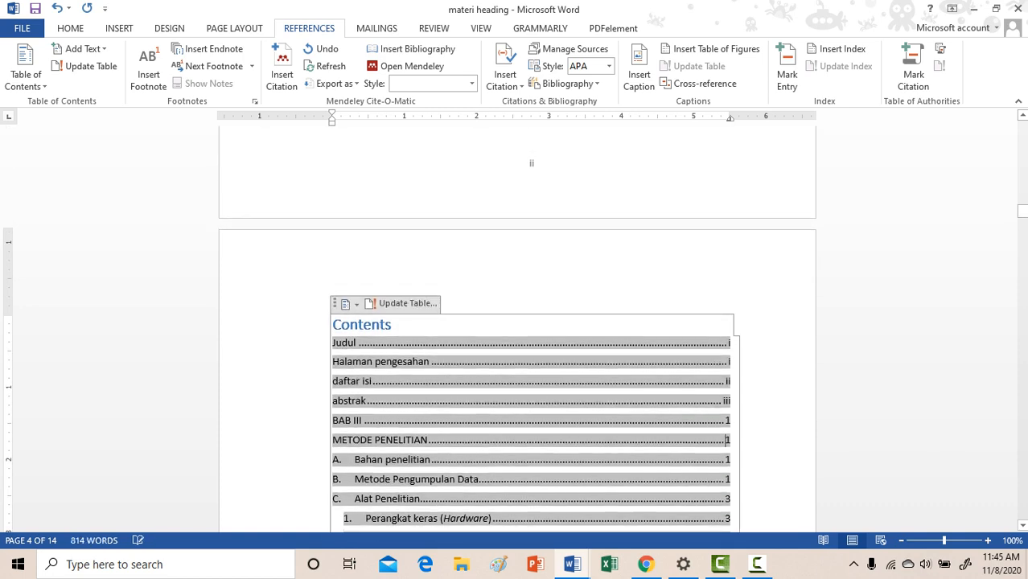
scroll(514, 321, "down", 4)
scroll(514, 322, "up", 10)
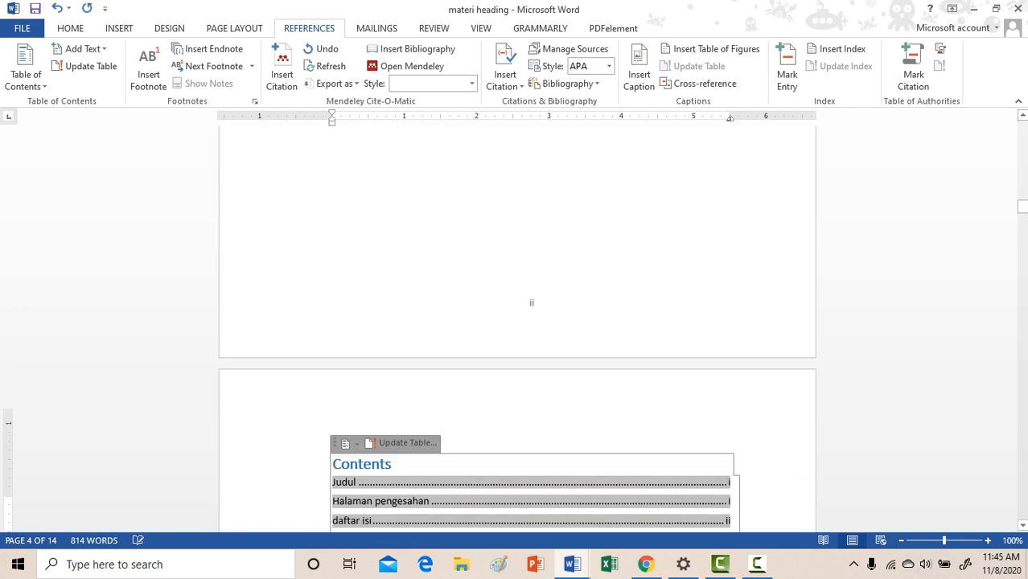
scroll(515, 322, "down", 4)
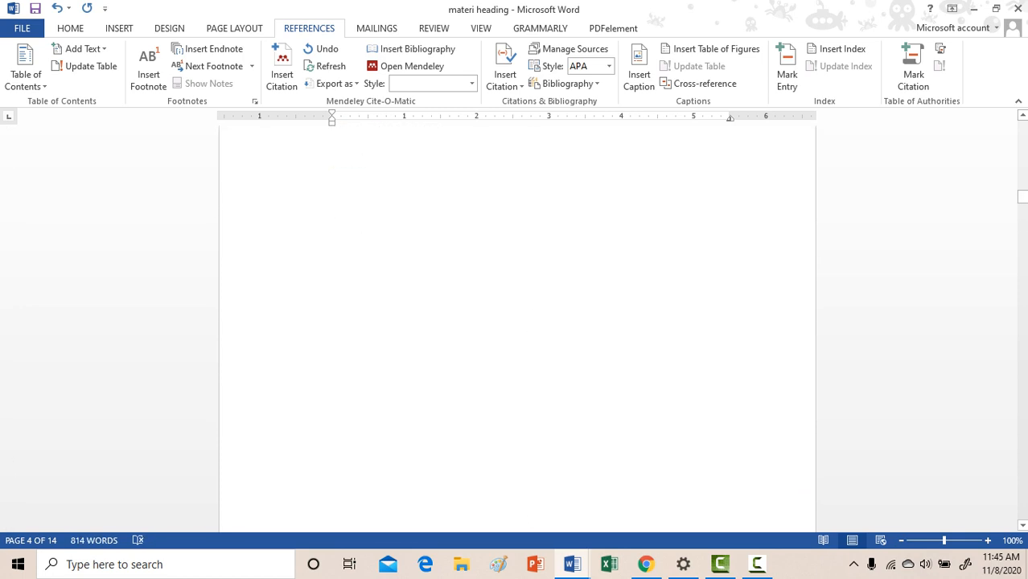
scroll(514, 322, "up", 10)
scroll(514, 322, "up", 10)
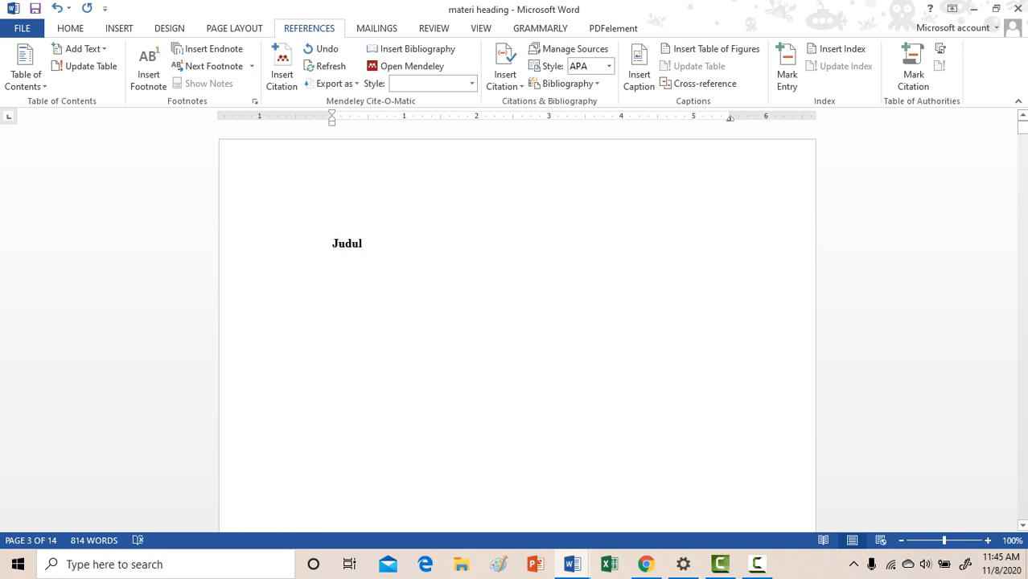
scroll(531, 351, "down", 15)
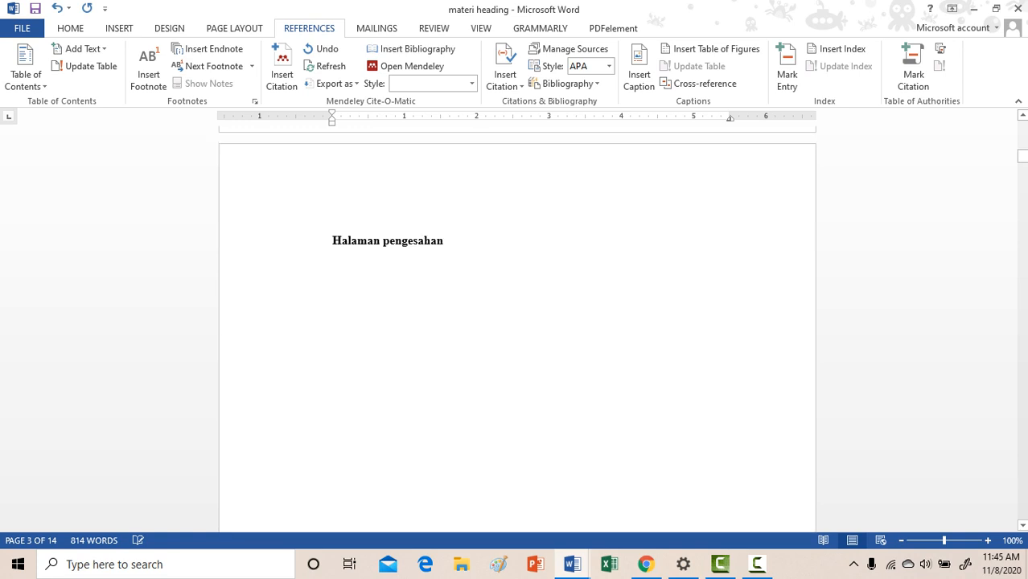
scroll(726, 276, "down", 10)
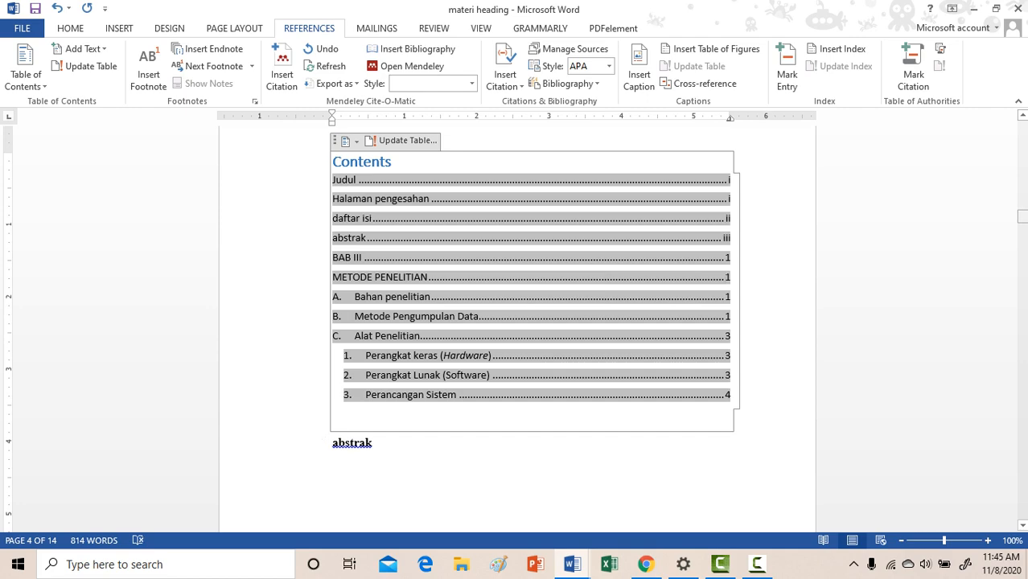
scroll(725, 277, "down", 20)
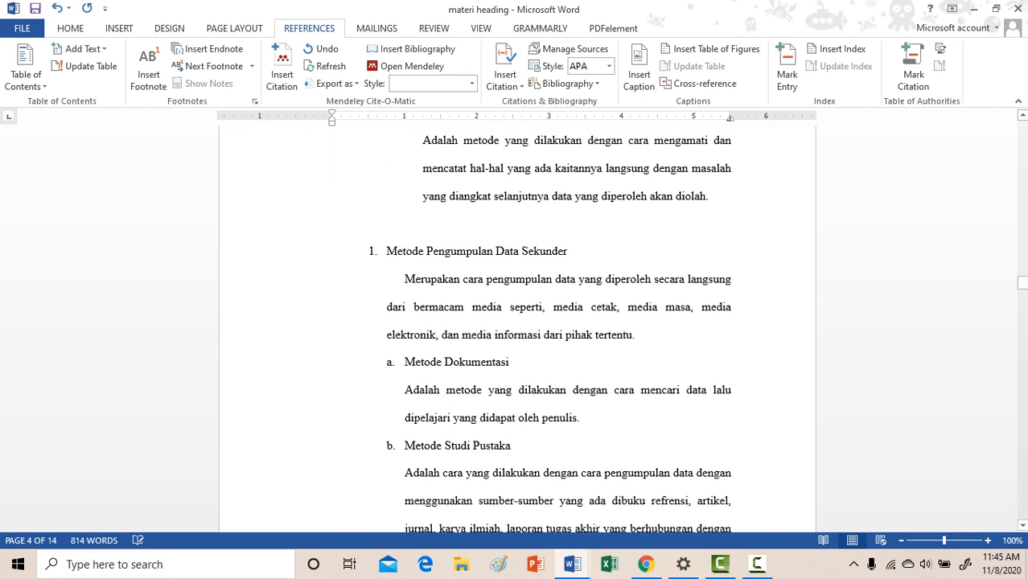
scroll(517, 325, "down", 20)
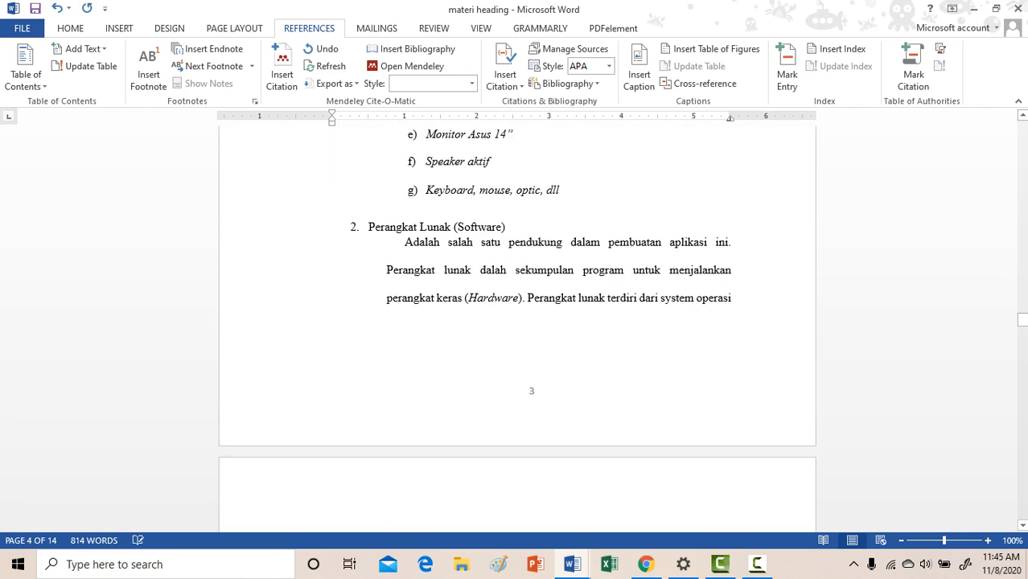
scroll(517, 329, "down", 15)
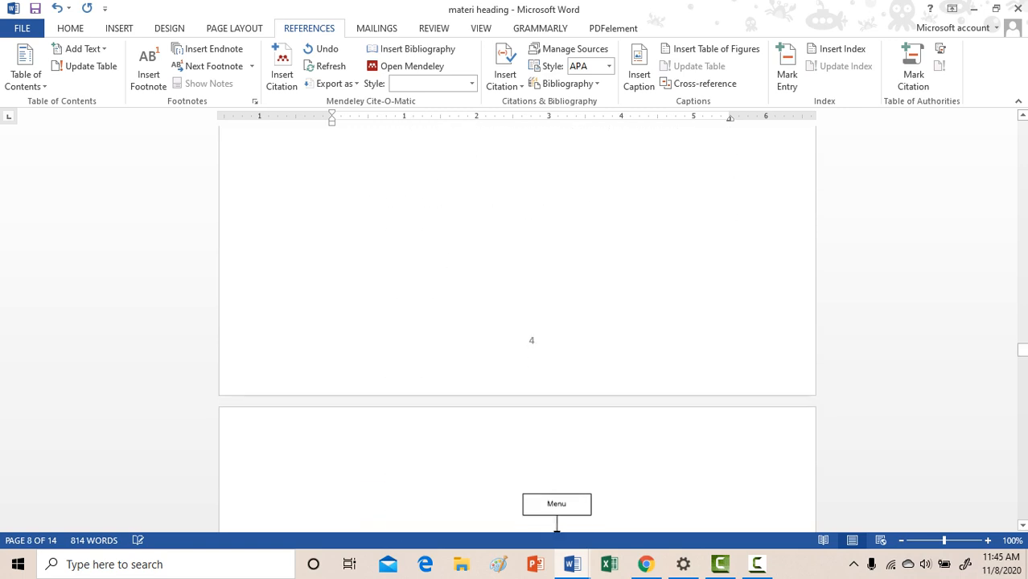
scroll(517, 328, "down", 15)
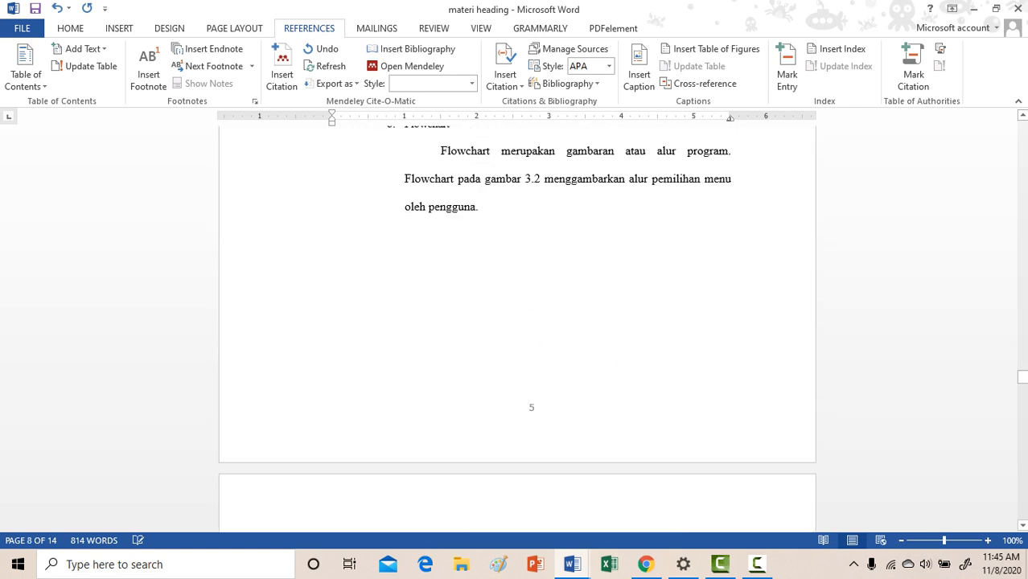
scroll(517, 328, "down", 15)
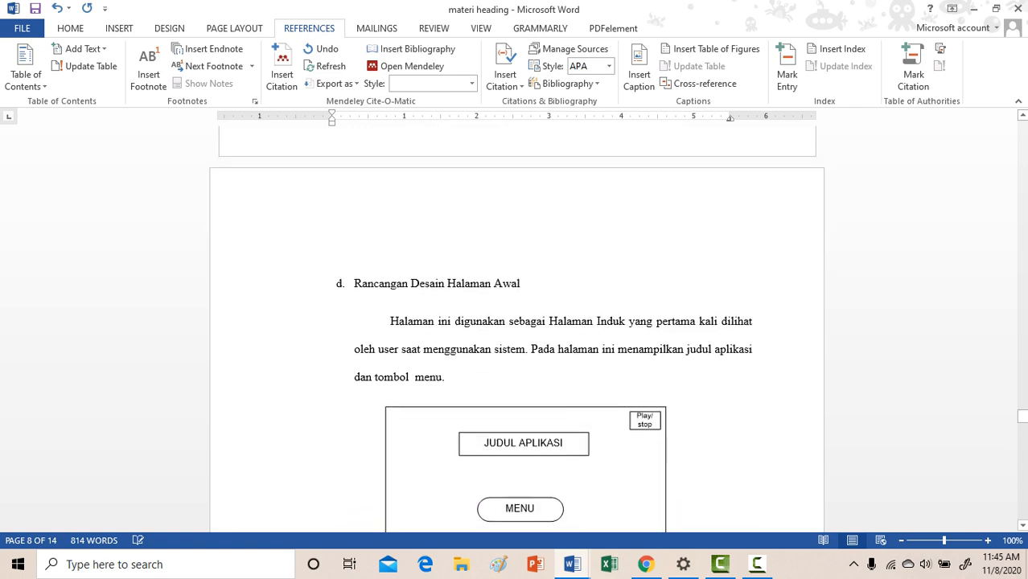
scroll(517, 329, "up", 8)
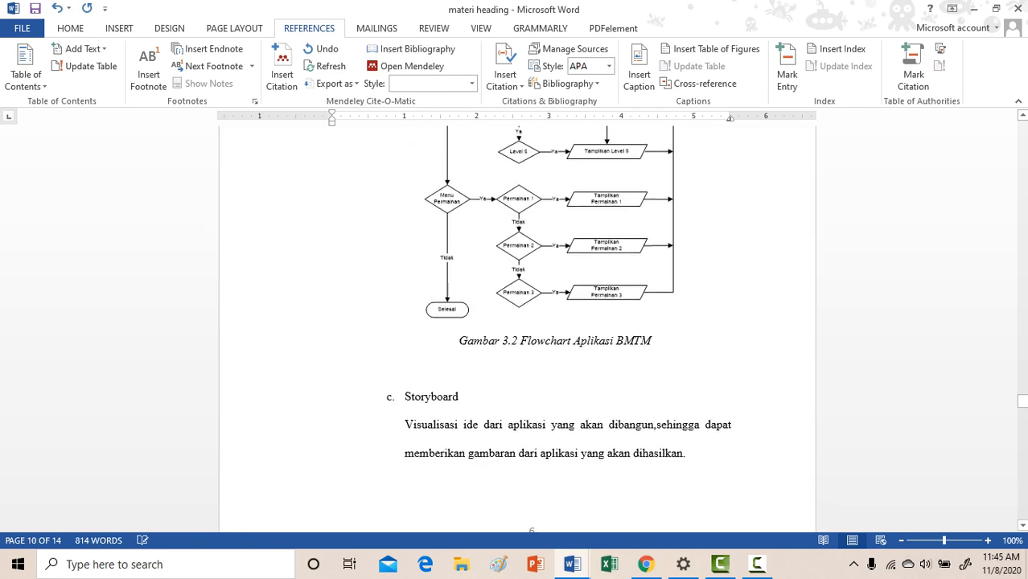
Step: Rename the third subheading under Alat Penelitian, Perancangan Sistem, as "Tahap perancangan Sistem"
scroll(517, 328, "up", 3)
scroll(517, 329, "down", 12)
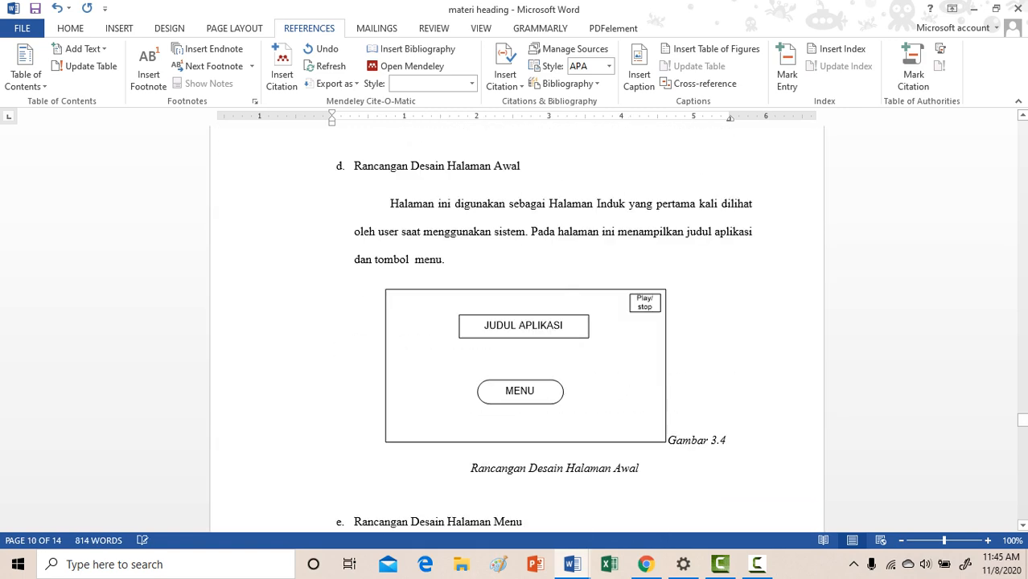
scroll(517, 329, "up", 2)
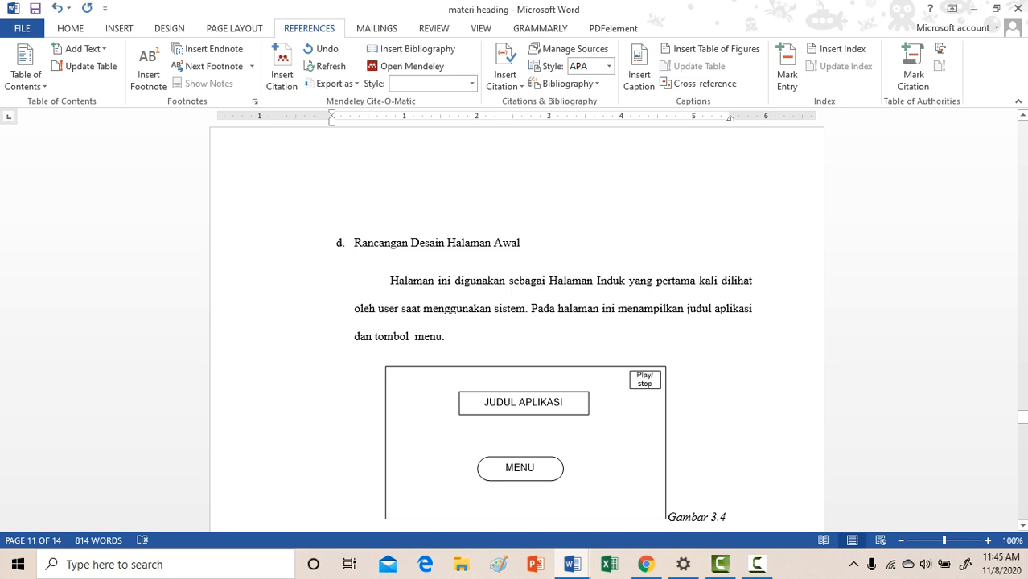
left_click_drag(1021, 416, 1021, 331)
scroll(514, 322, "down", 2)
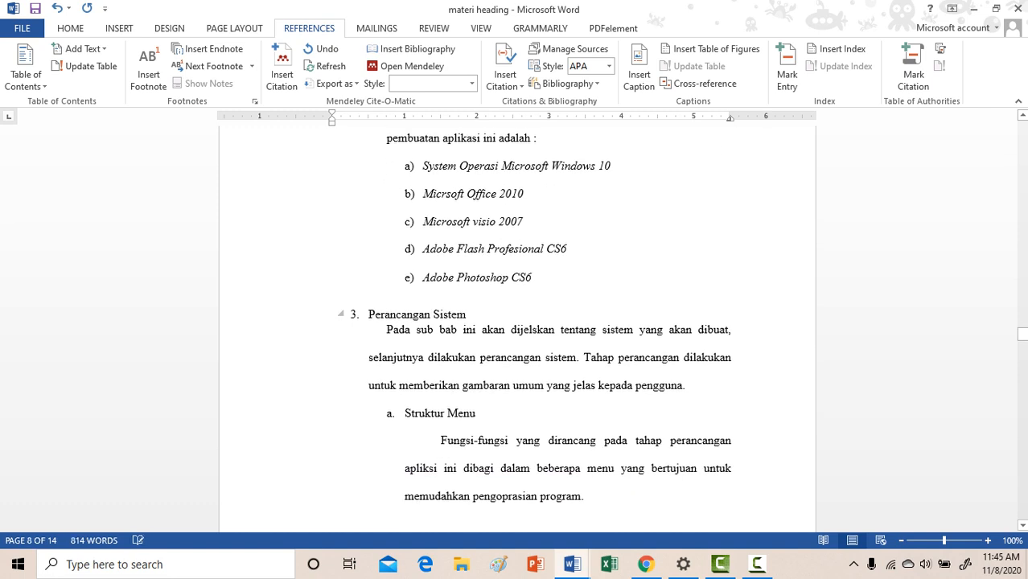
left_click_drag(466, 312, 368, 313)
left_click(505, 327)
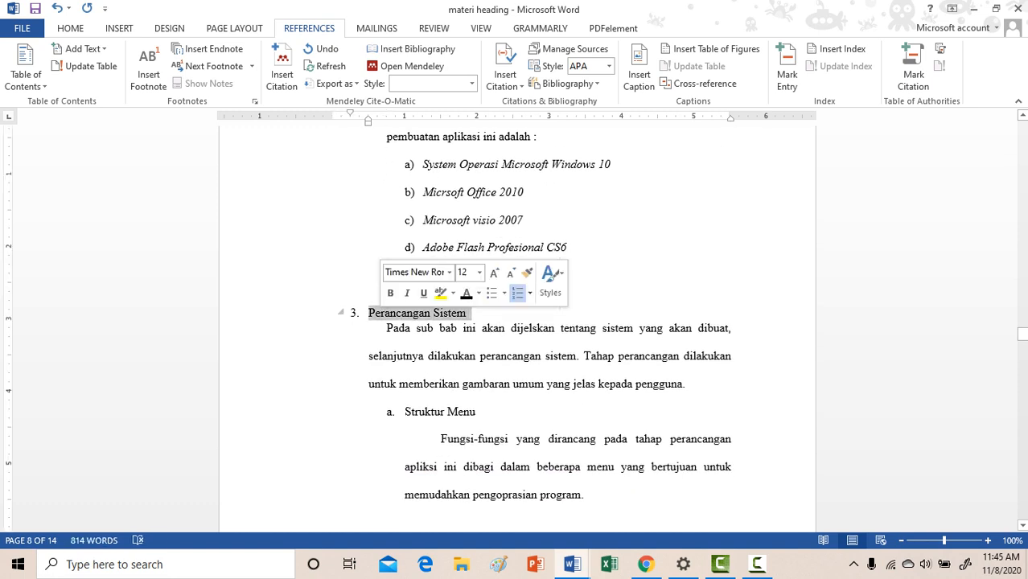
left_click(467, 313)
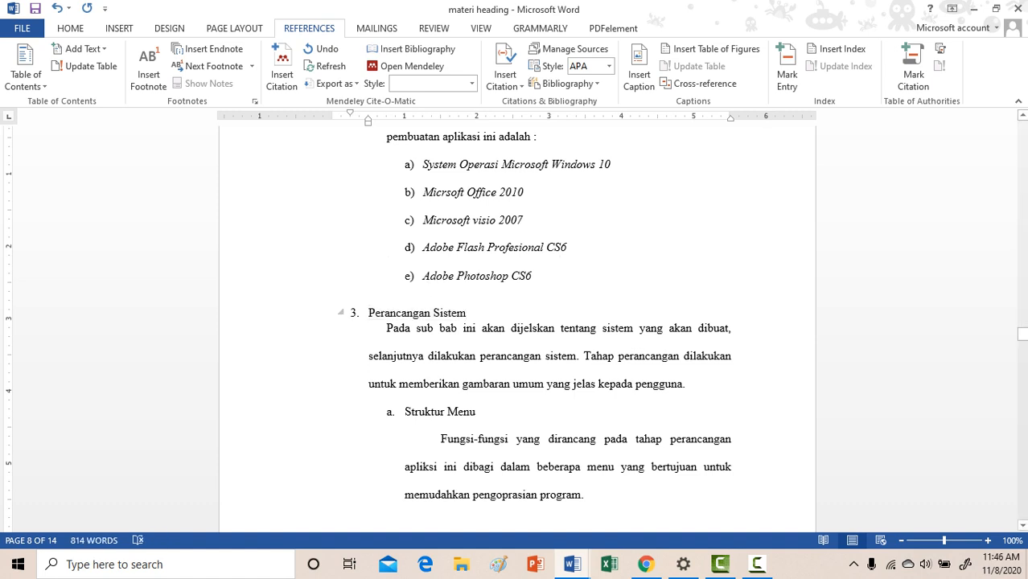
key("BackSpace")
key("BackSpace")
key("BackSpace")
key("BackSpace")
key("BackSpace")
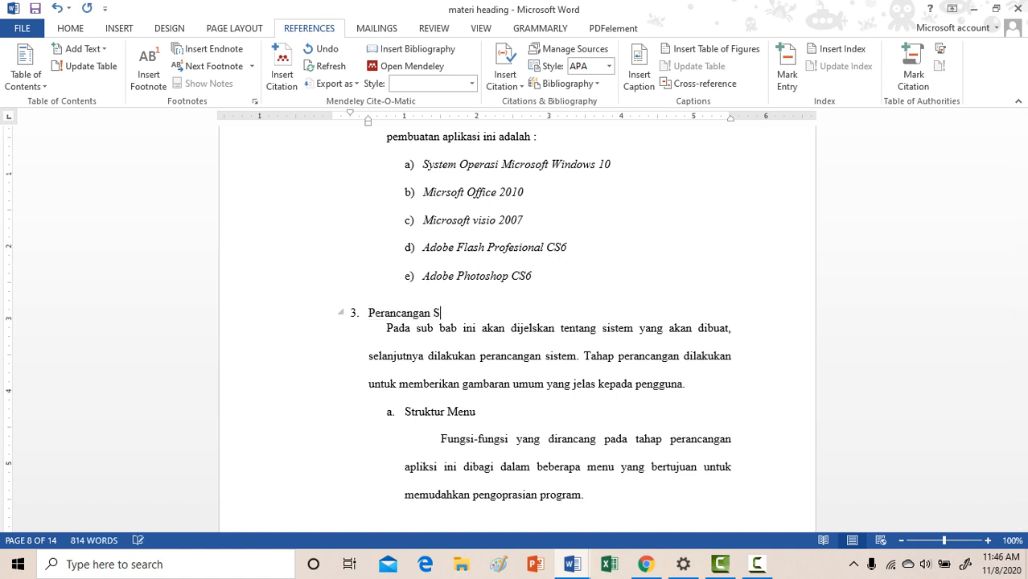
type("S")
key("BackSpace")
key("BackSpace")
key("BackSpace")
key("BackSpace")
key("BackSpace")
key("BackSpace")
key("BackSpace")
key("BackSpace")
key("BackSpace")
key("BackSpace")
key("BackSpace")
key("BackSpace")
type("Tahap per")
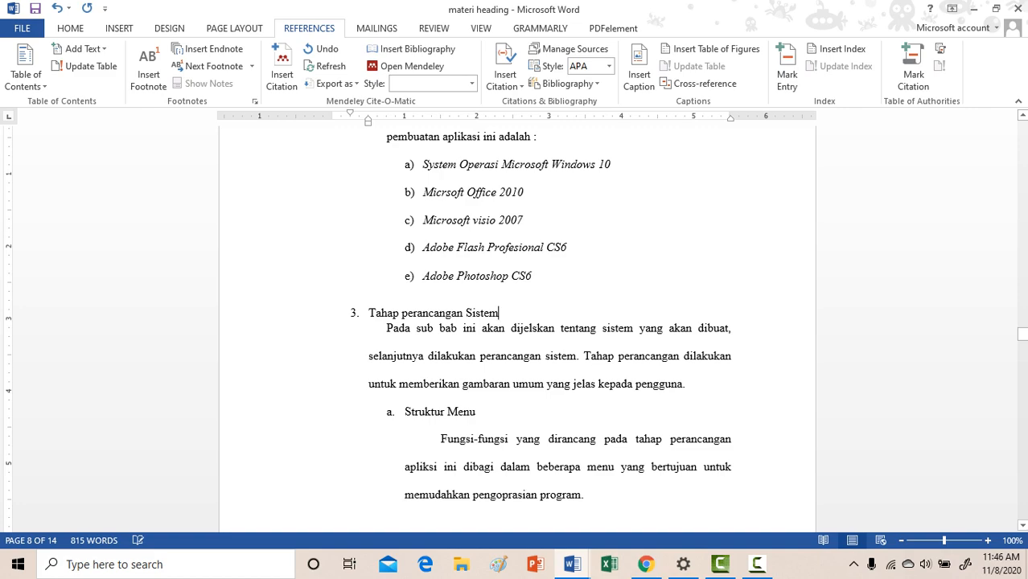
Step: Update the table of contents for the renamed subheading and undo that update
scroll(514, 330, "up", 1)
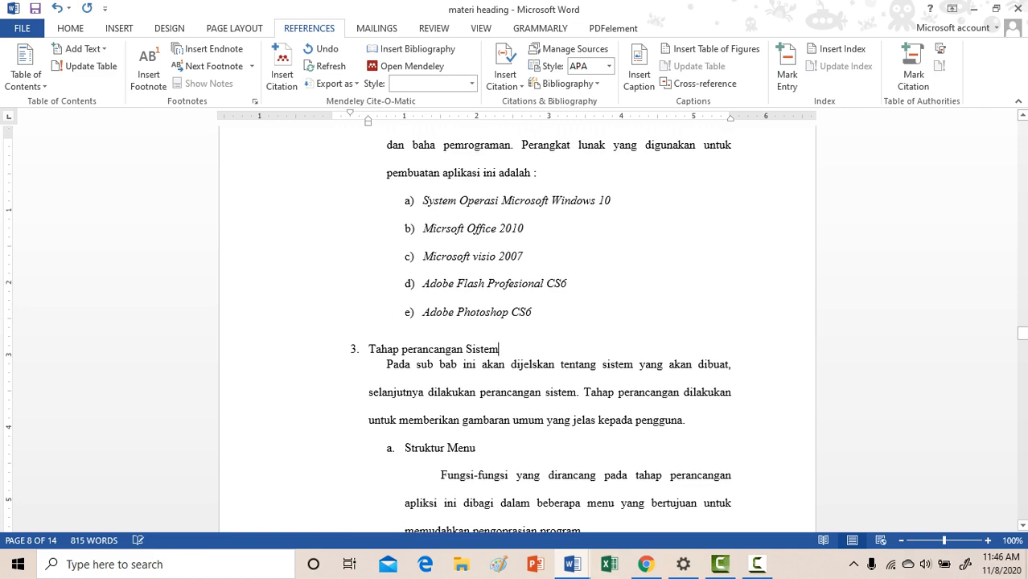
left_click_drag(1021, 333, 1021, 215)
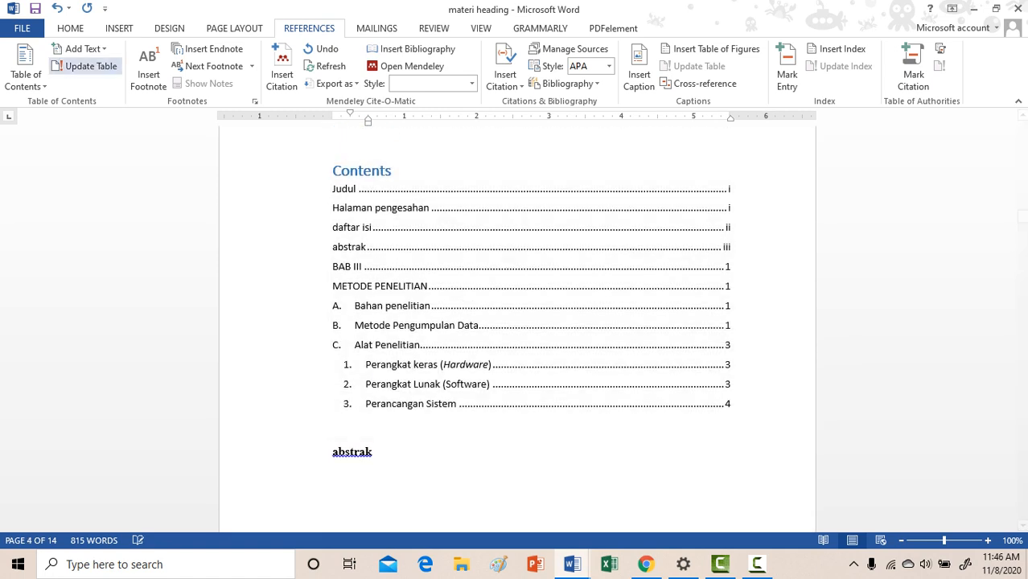
left_click(85, 66)
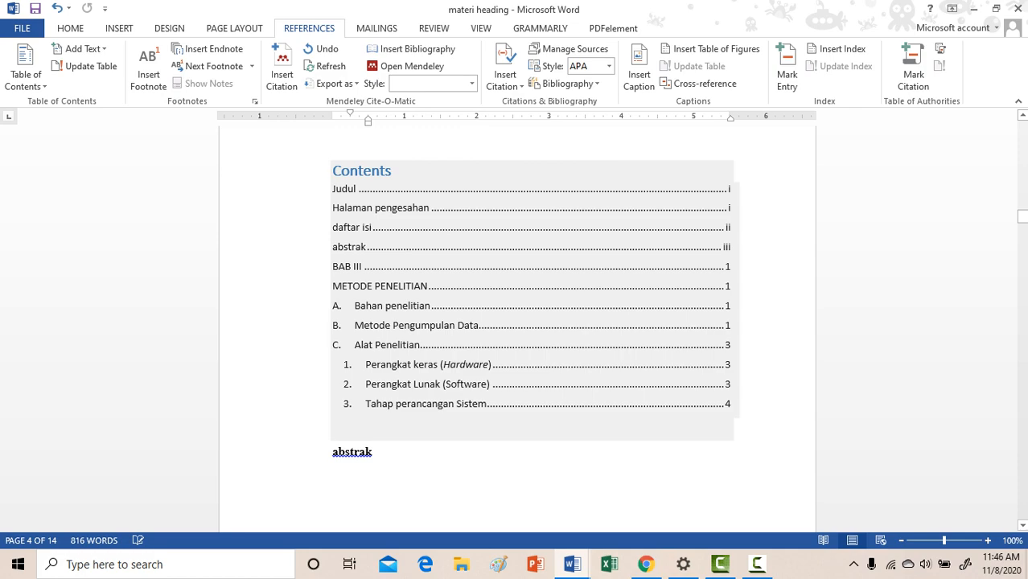
key("ctrl+z")
Step: Update the table of contents again to include the Tahap perancangan Sistem subheading and check its entries
scroll(517, 330, "up", 1)
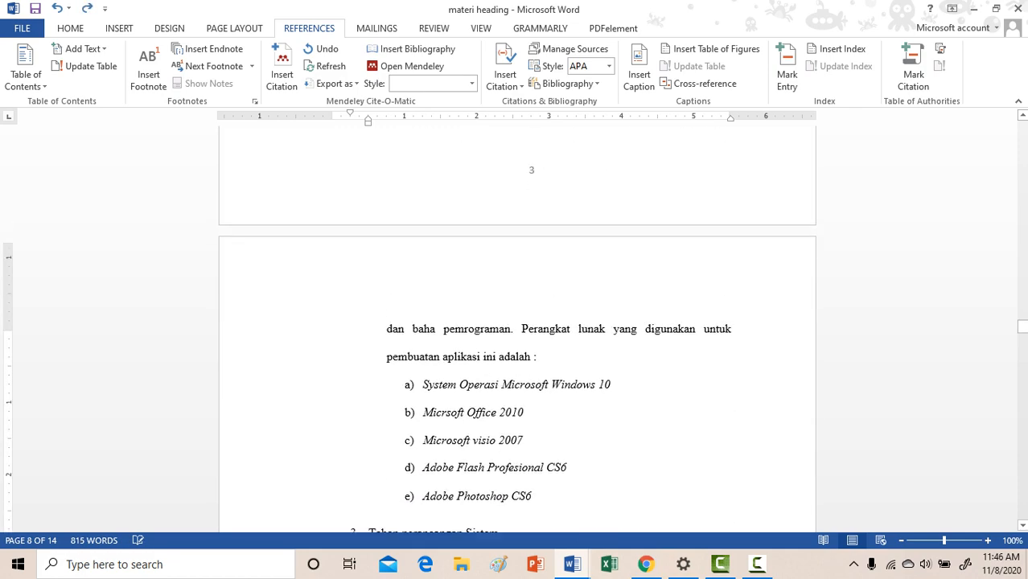
left_click_drag(1021, 326, 1022, 220)
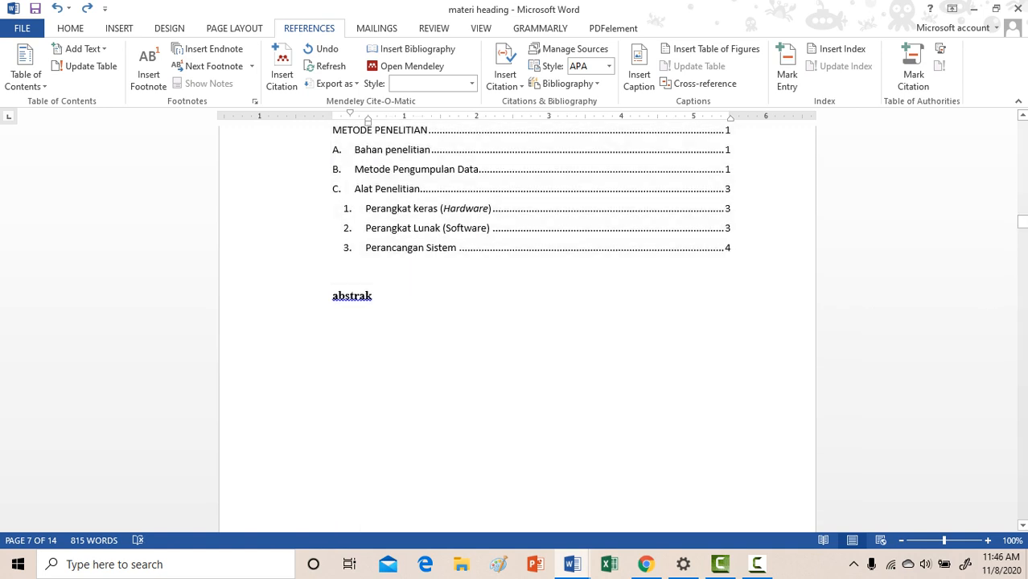
left_click(84, 66)
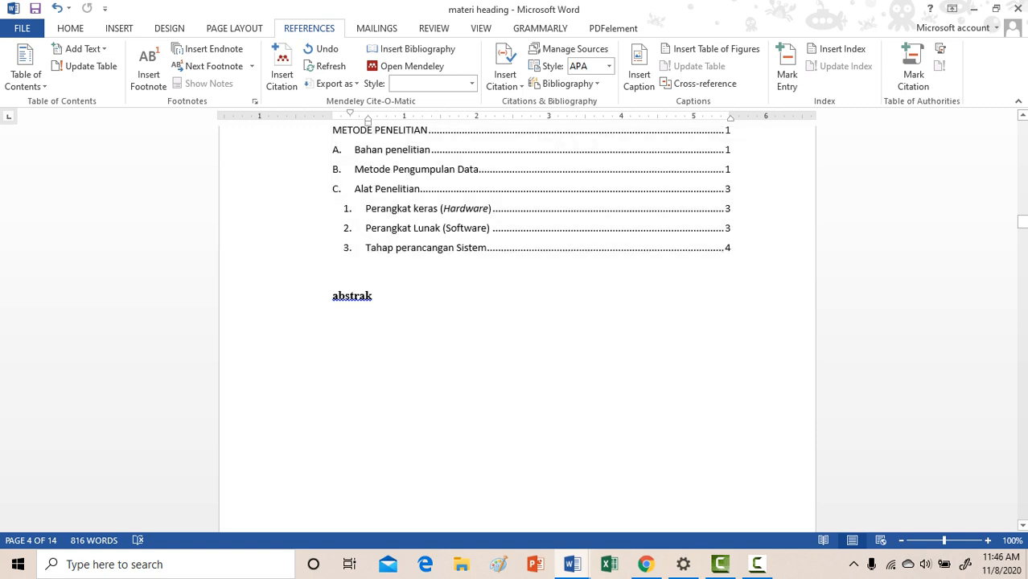
scroll(531, 202, "down", 3)
scroll(530, 201, "up", 3)
scroll(531, 281, "up", 4)
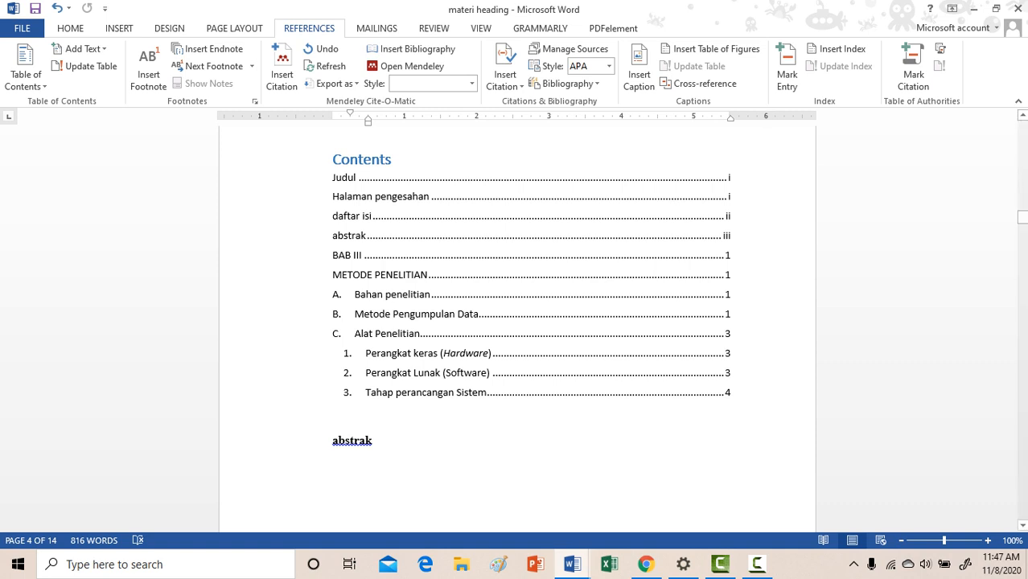
left_click(755, 564)
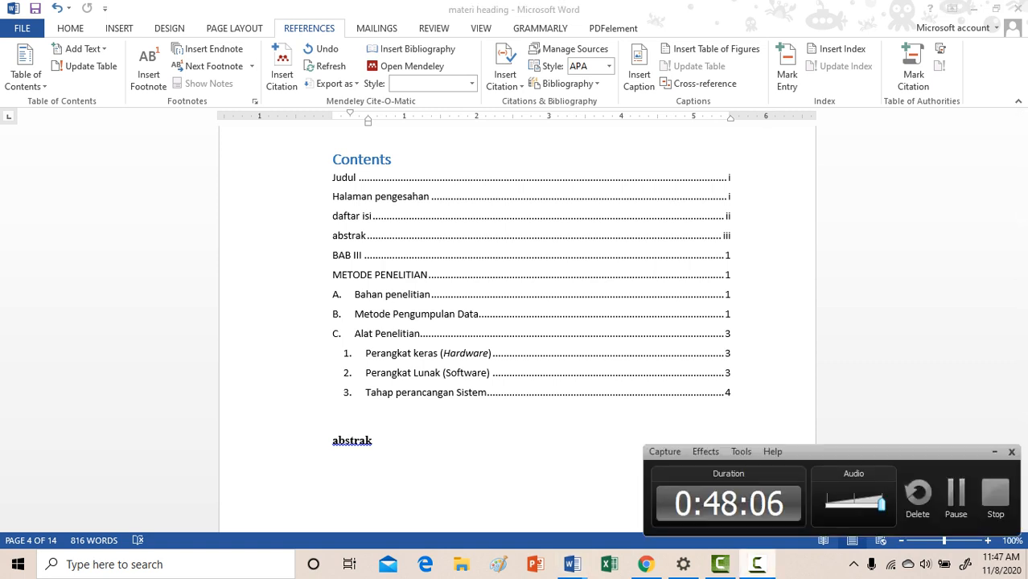